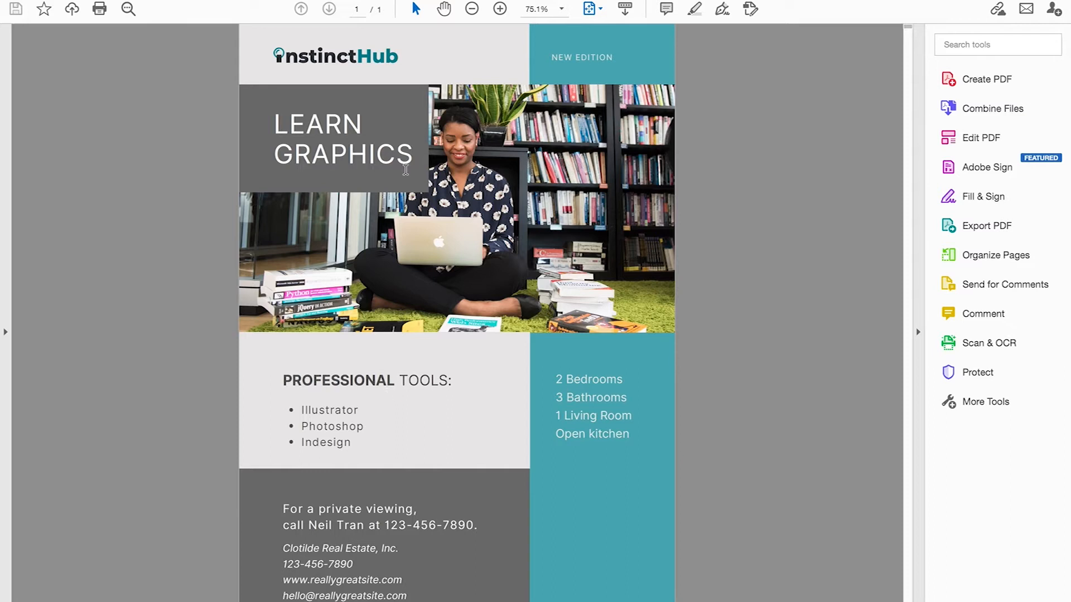
Inspect the photo on the finished InstinctHub flyer PDF in Acrobat Reader.
{"action": "mouse_move", "coordinate": [435, 184]}
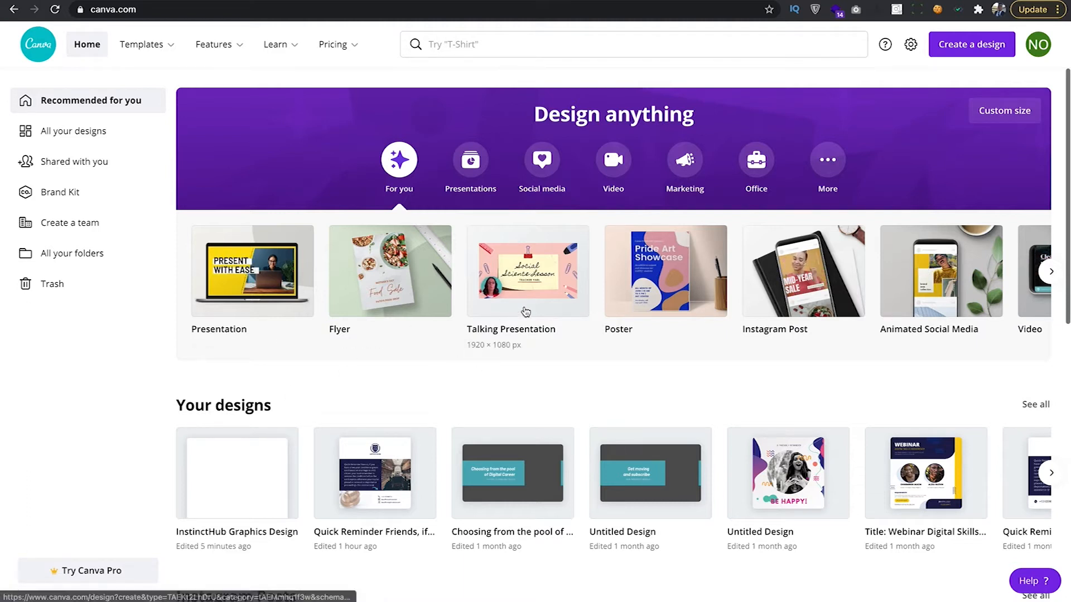
Browse the Design anything carousel and start a new Poster design.
{"action": "scroll", "coordinate": [544, 290], "scroll_direction": "right", "scroll_amount": 2}
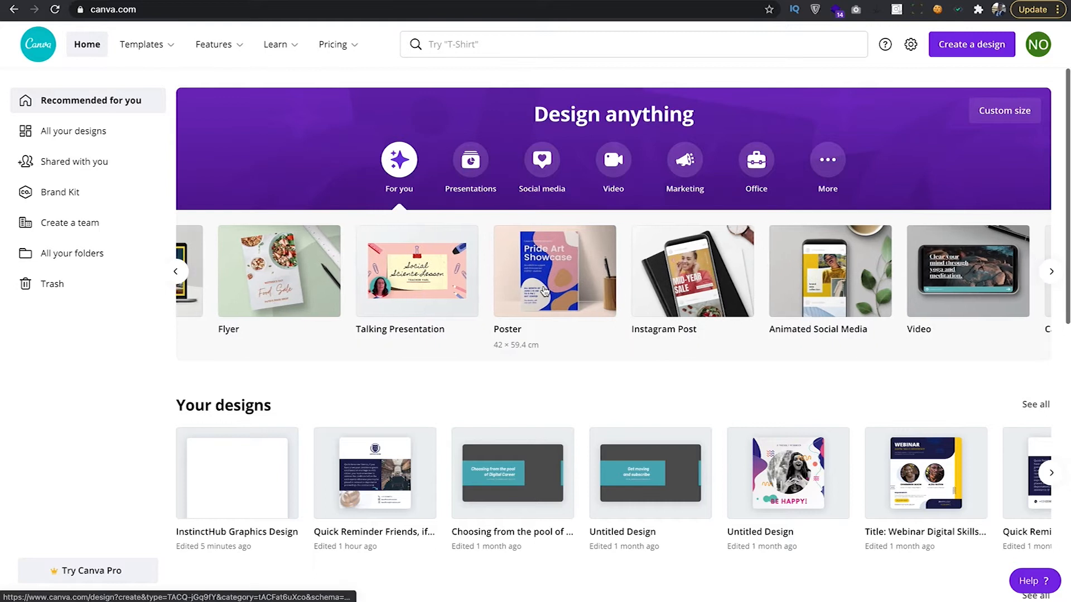
{"action": "scroll", "coordinate": [544, 290], "scroll_direction": "right", "scroll_amount": 5}
{"action": "scroll", "coordinate": [538, 290], "scroll_direction": "left", "scroll_amount": 2}
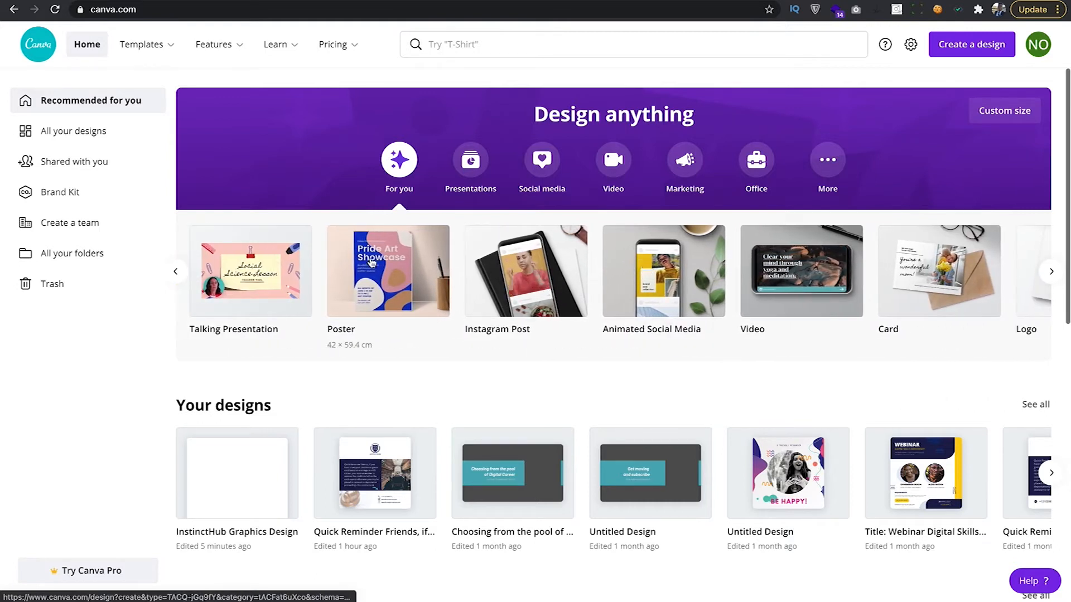
{"action": "scroll", "coordinate": [408, 273], "scroll_direction": "left", "scroll_amount": 2}
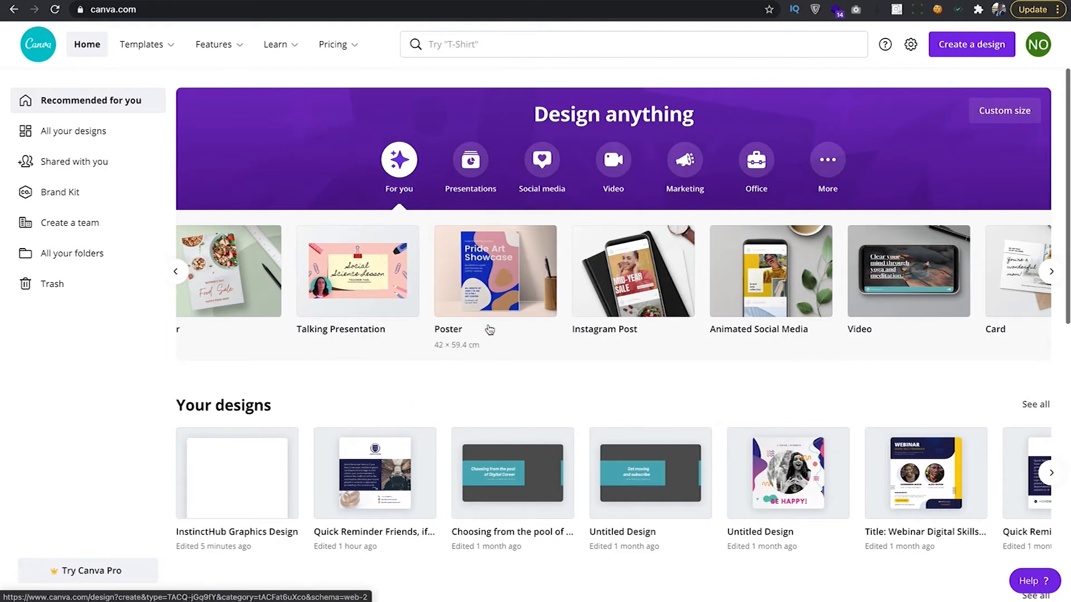
{"action": "scroll", "coordinate": [283, 286], "scroll_direction": "left", "scroll_amount": 2}
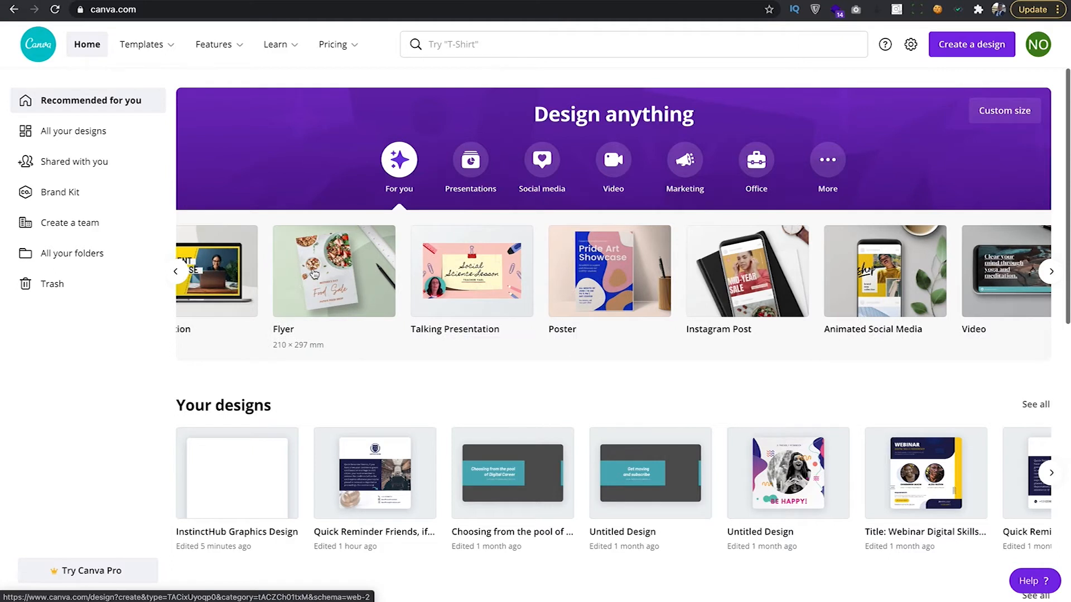
{"action": "left_click", "coordinate": [601, 269]}
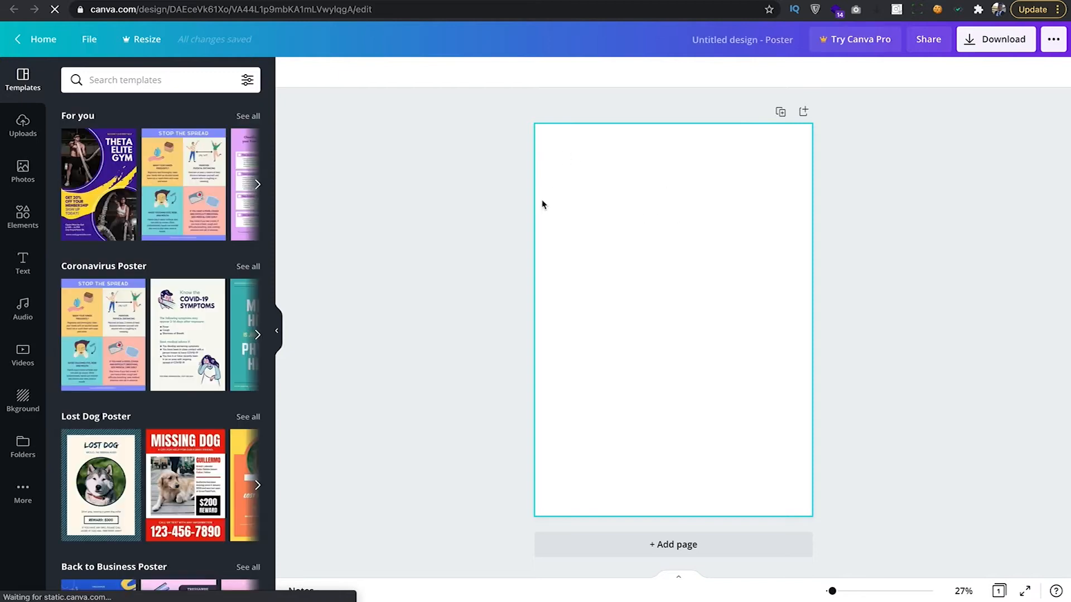
Return to the Canva home page and open the InstinctHub Graphics Design from Your designs.
{"action": "left_click", "coordinate": [39, 39]}
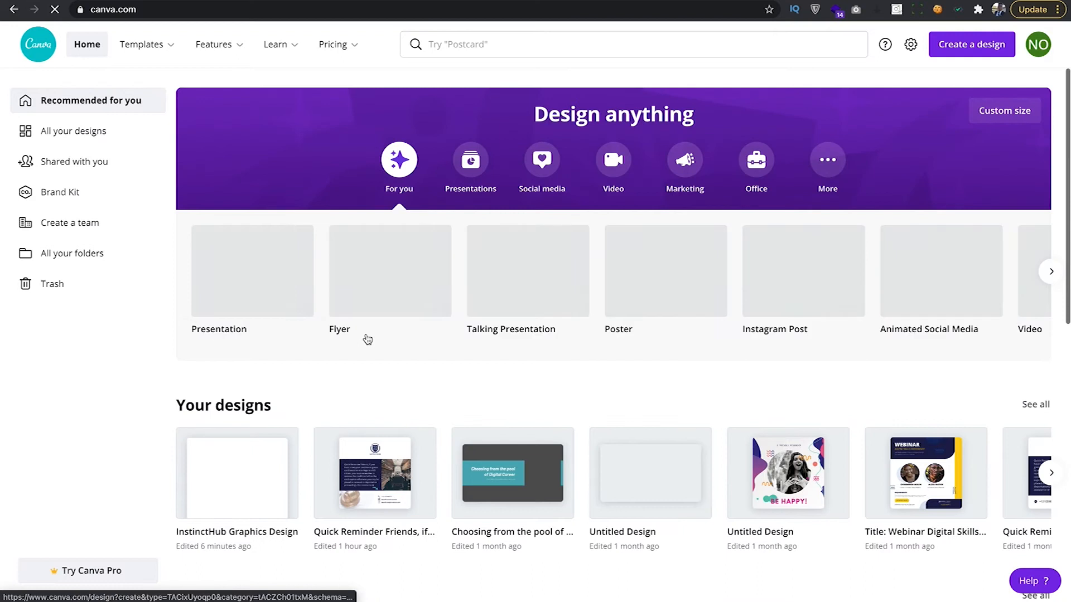
{"action": "scroll", "coordinate": [414, 283], "scroll_direction": "left", "scroll_amount": 3}
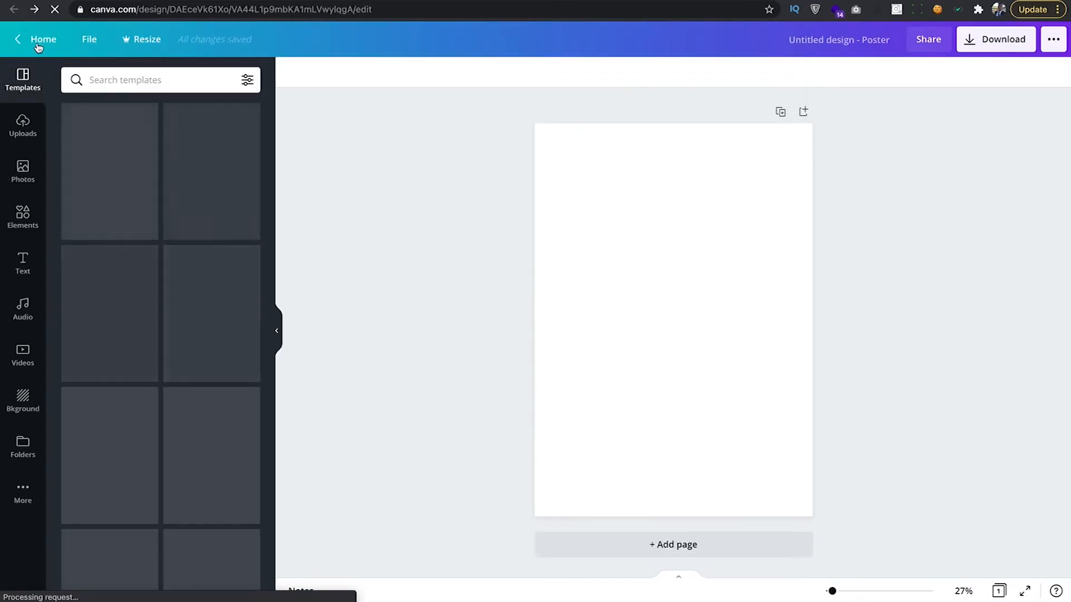
{"action": "left_click", "coordinate": [38, 46]}
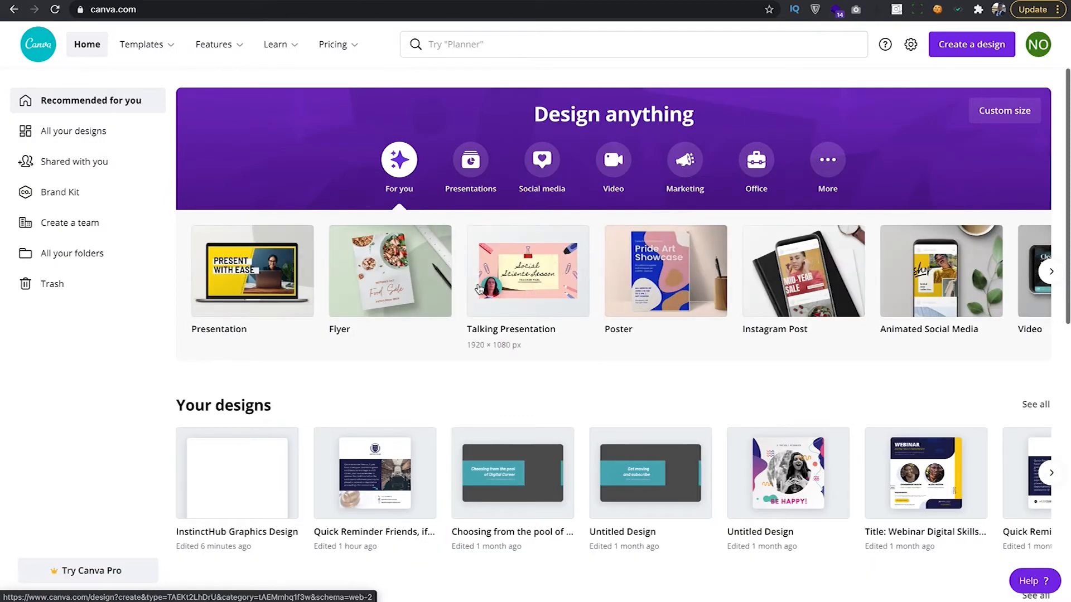
{"action": "scroll", "coordinate": [725, 270], "scroll_direction": "right", "scroll_amount": 3}
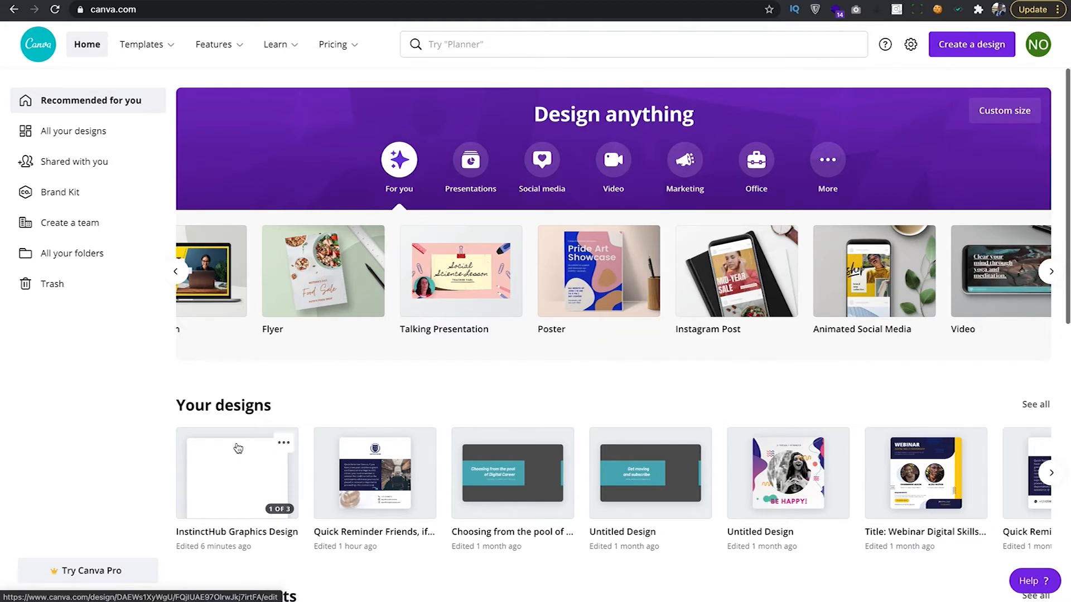
{"action": "scroll", "coordinate": [264, 454], "scroll_direction": "down", "scroll_amount": 1}
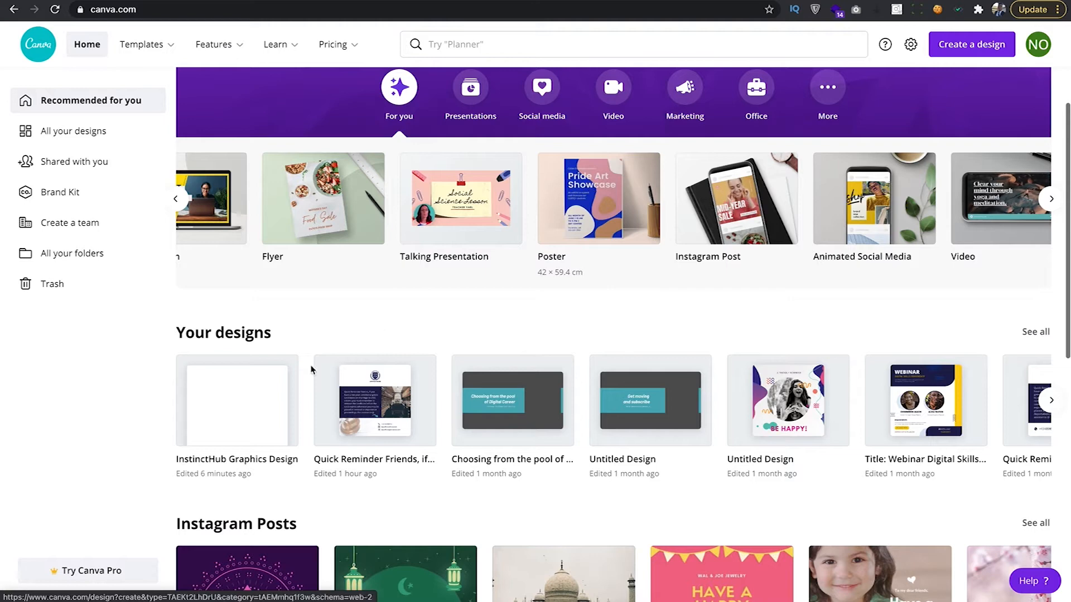
{"action": "left_click", "coordinate": [240, 417]}
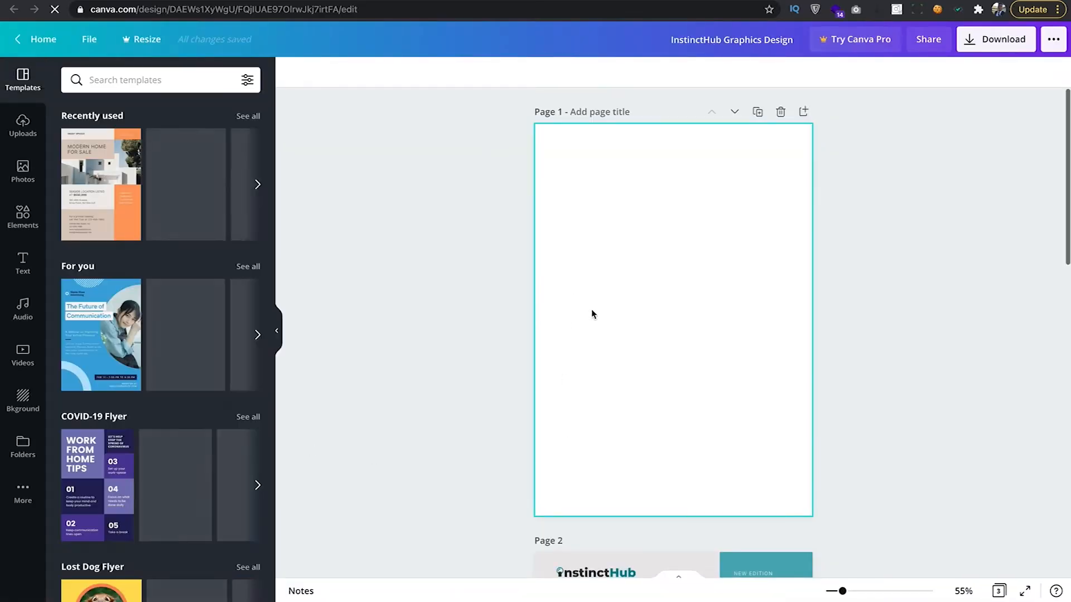
Zoom the canvas in from 55% to 94%.
{"action": "scroll", "coordinate": [626, 365], "scroll_direction": "down", "scroll_amount": 5}
{"action": "scroll", "coordinate": [627, 363], "scroll_direction": "down", "scroll_amount": 3}
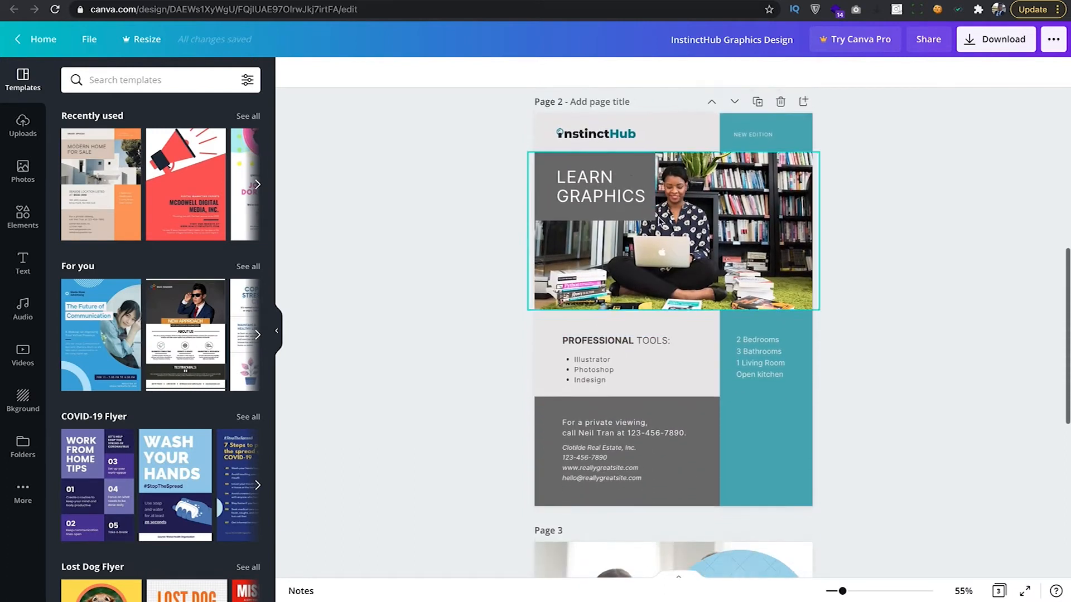
{"action": "scroll", "coordinate": [598, 152], "scroll_direction": "up", "scroll_amount": 1}
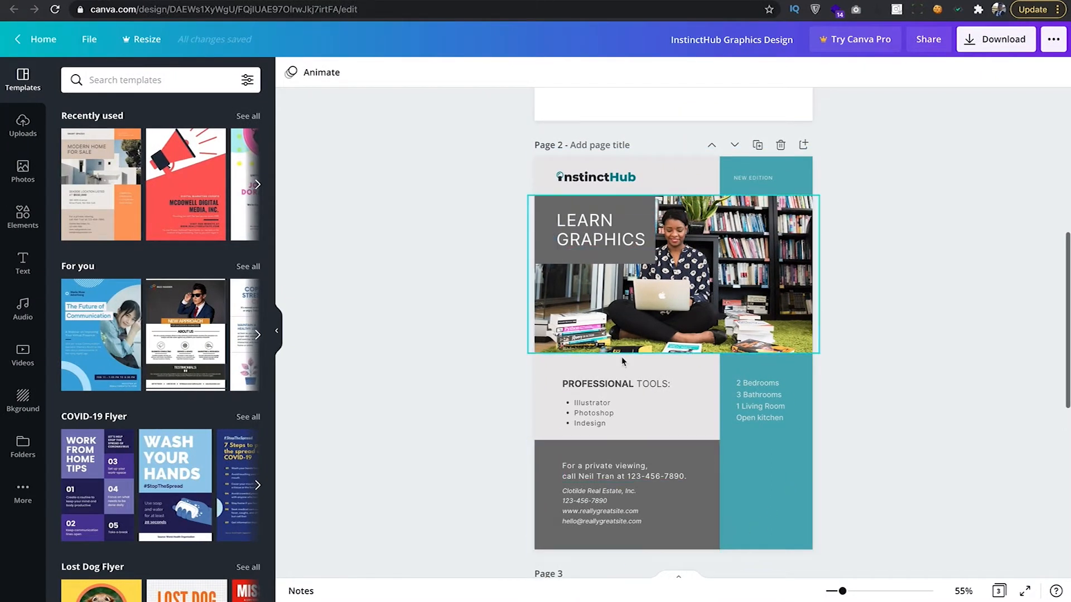
{"action": "scroll", "coordinate": [683, 440], "scroll_direction": "up", "scroll_amount": 3}
{"action": "scroll", "coordinate": [689, 438], "scroll_direction": "up", "scroll_amount": 3}
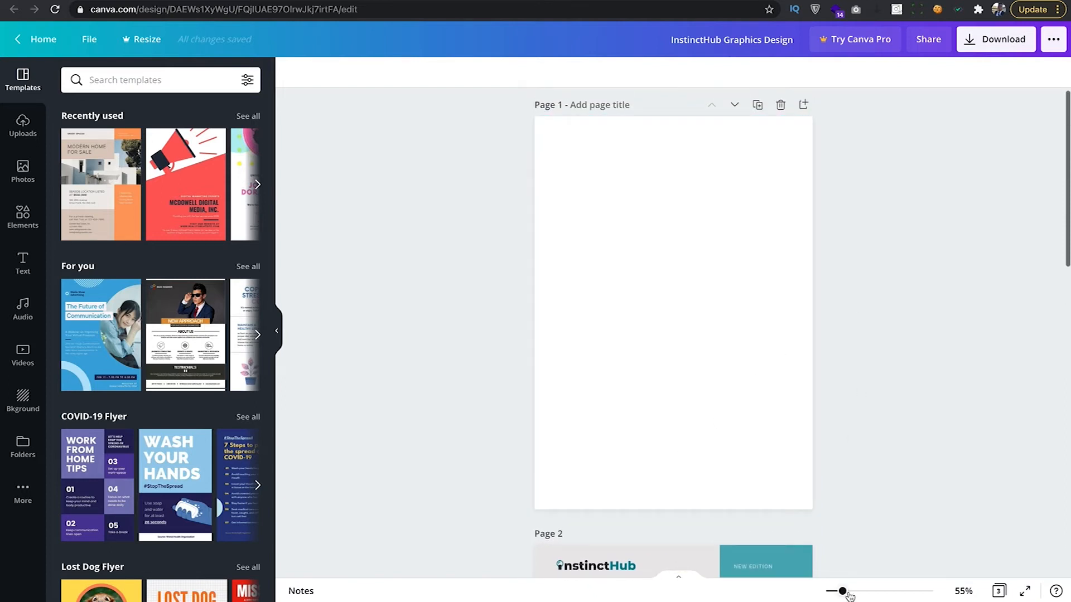
{"action": "left_click_drag", "start_coordinate": [843, 592], "coordinate": [855, 592]}
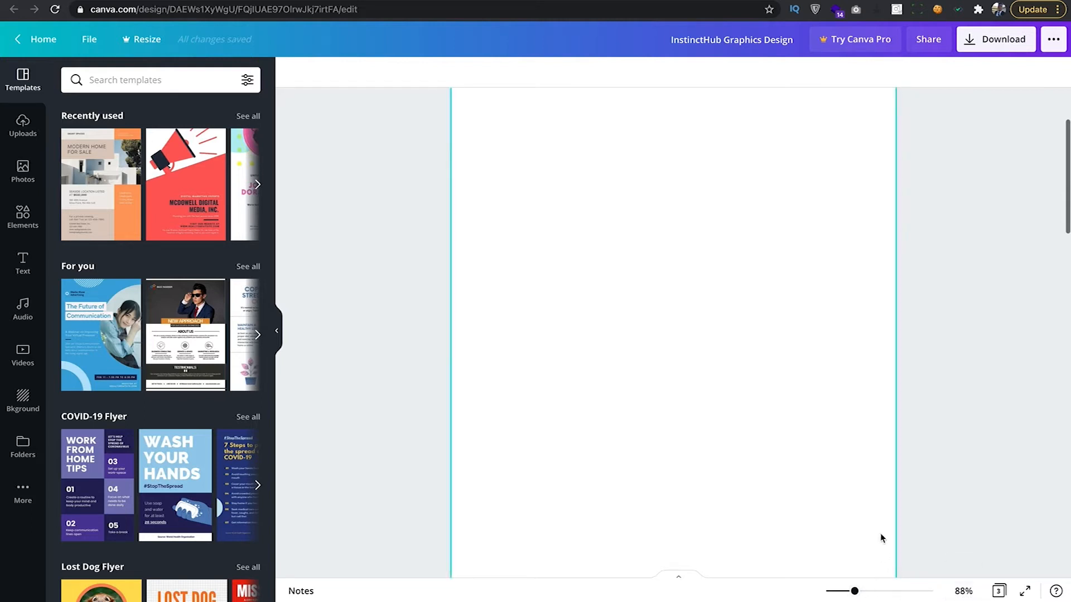
{"action": "mouse_move", "coordinate": [854, 592]}
{"action": "left_mouse_down"}
{"action": "mouse_move", "coordinate": [870, 592]}
{"action": "mouse_move", "coordinate": [857, 591]}
{"action": "left_mouse_up"}
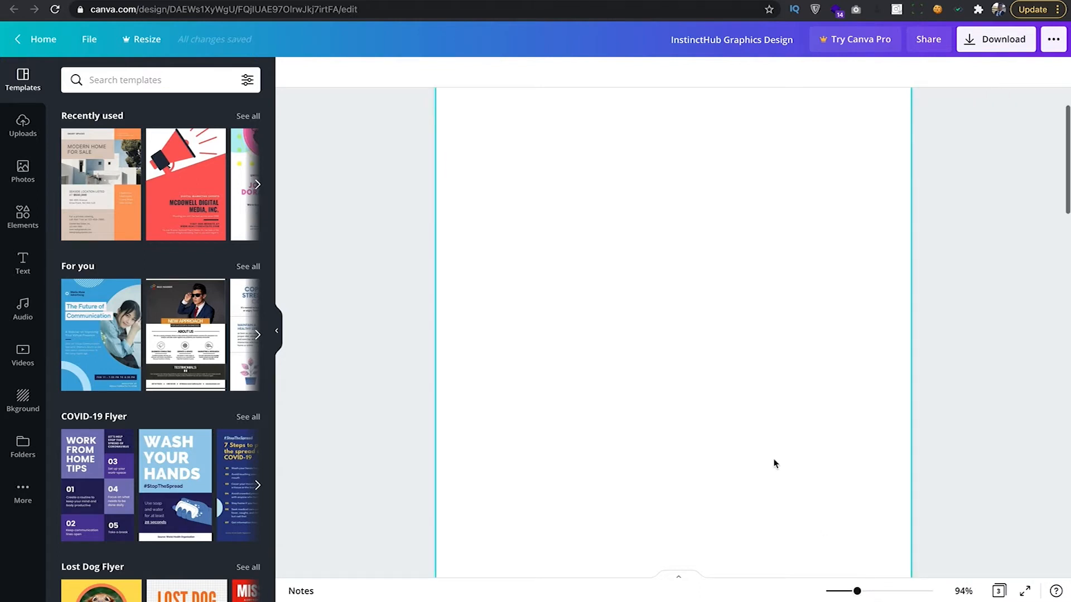
Scroll down to Page 2's LEARN GRAPHICS flyer layout.
{"action": "scroll", "coordinate": [774, 463], "scroll_direction": "up", "scroll_amount": 1}
{"action": "scroll", "coordinate": [774, 463], "scroll_direction": "down", "scroll_amount": 10}
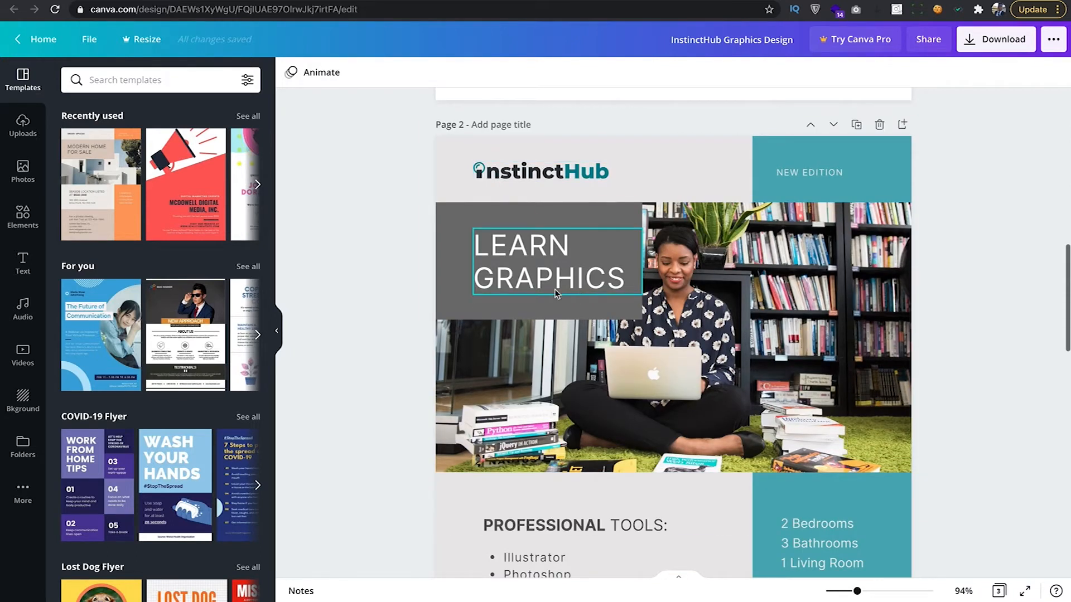
{"action": "scroll", "coordinate": [584, 311], "scroll_direction": "down", "scroll_amount": 2}
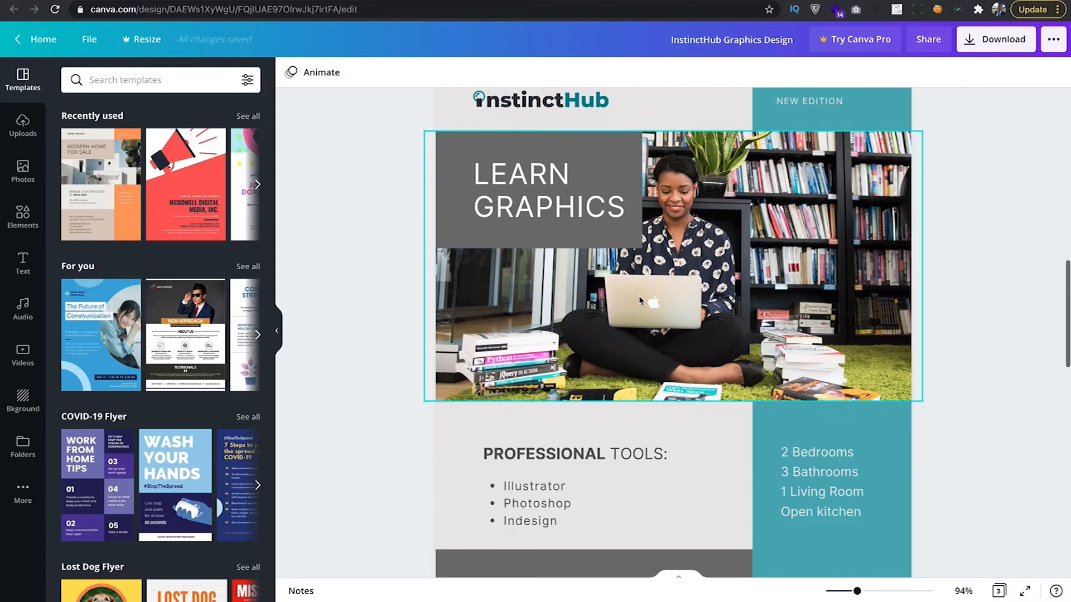
{"action": "scroll", "coordinate": [638, 296], "scroll_direction": "down", "scroll_amount": 4}
{"action": "scroll", "coordinate": [639, 301], "scroll_direction": "down", "scroll_amount": 2}
{"action": "scroll", "coordinate": [638, 301], "scroll_direction": "up", "scroll_amount": 6}
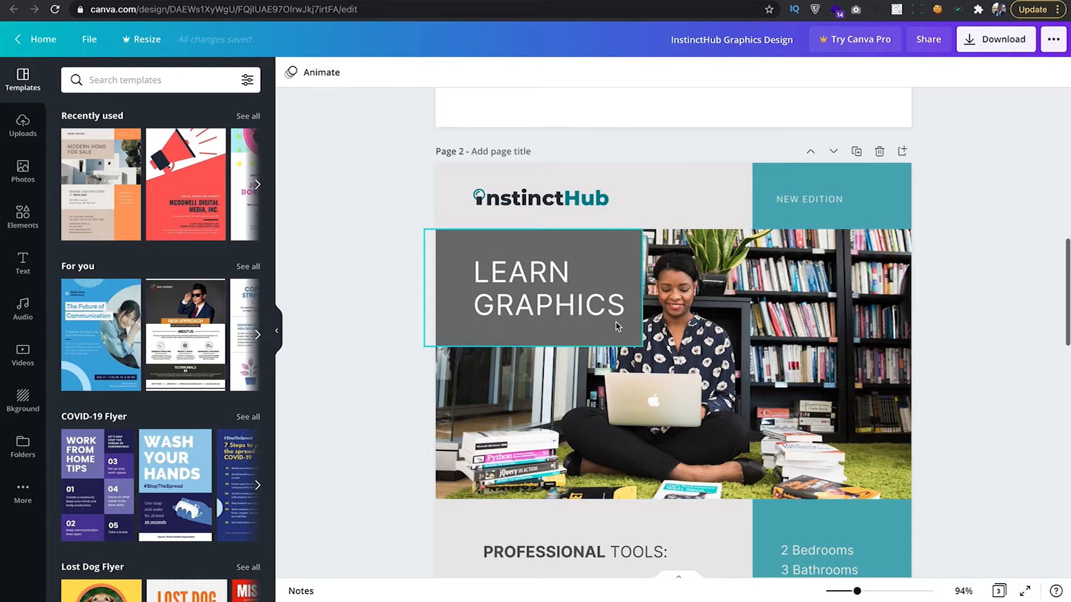
Search Canva's stock photos for 'learn' and browse the results.
{"action": "left_click", "coordinate": [23, 172]}
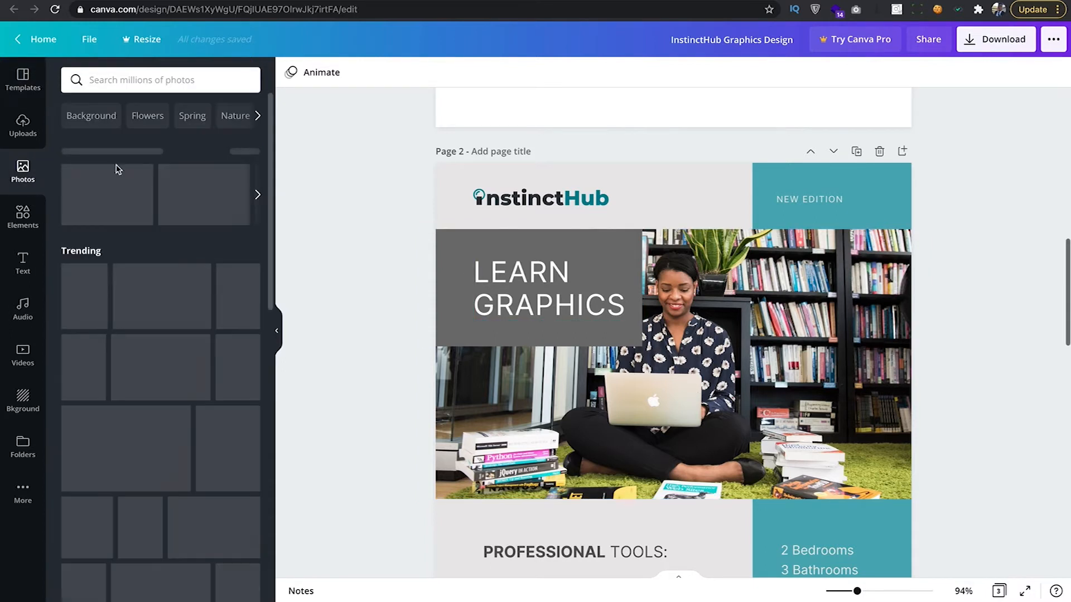
{"action": "left_click", "coordinate": [106, 80]}
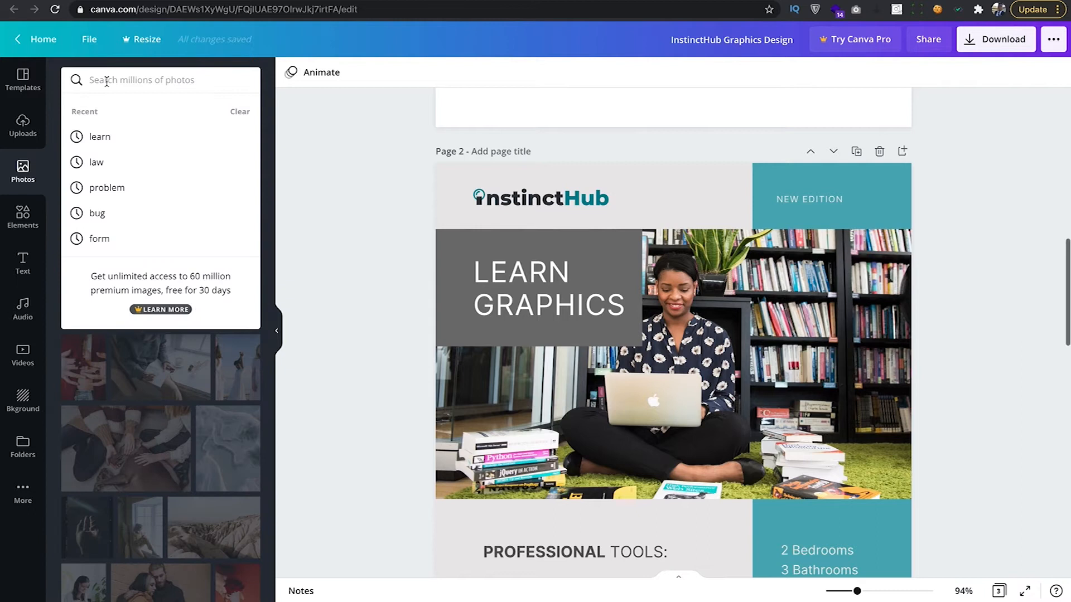
{"action": "type", "text": "lear"}
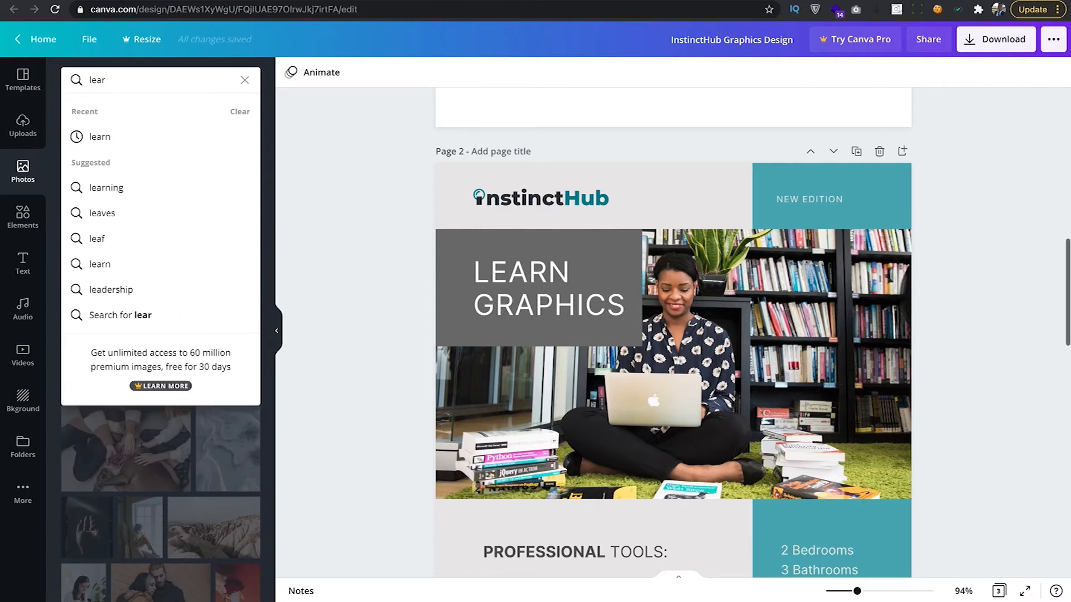
{"action": "left_click", "coordinate": [109, 139]}
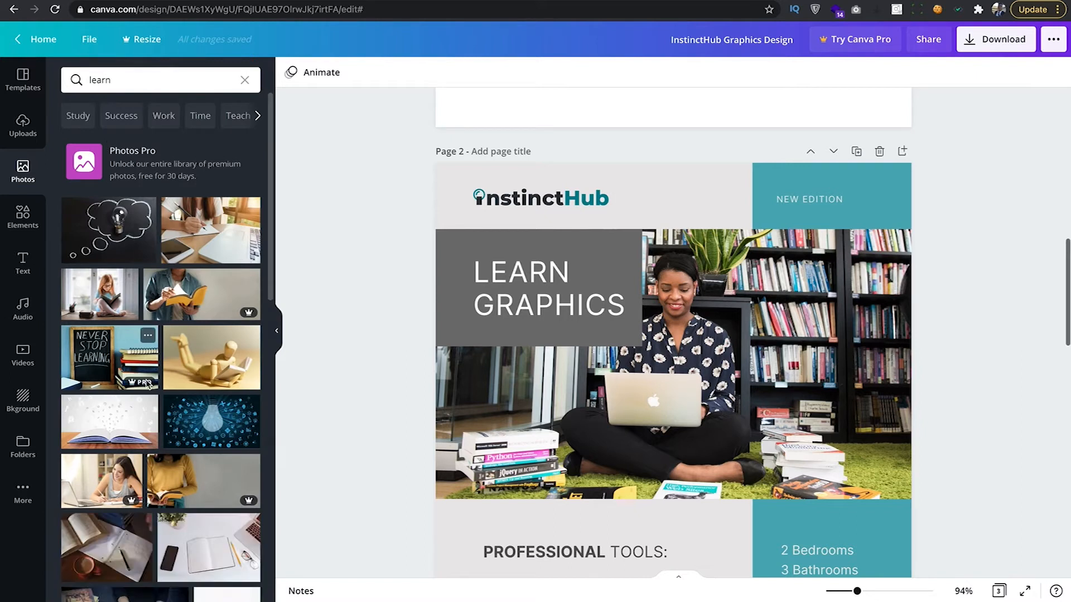
{"action": "scroll", "coordinate": [149, 384], "scroll_direction": "down", "scroll_amount": 10}
{"action": "scroll", "coordinate": [151, 396], "scroll_direction": "down", "scroll_amount": 2}
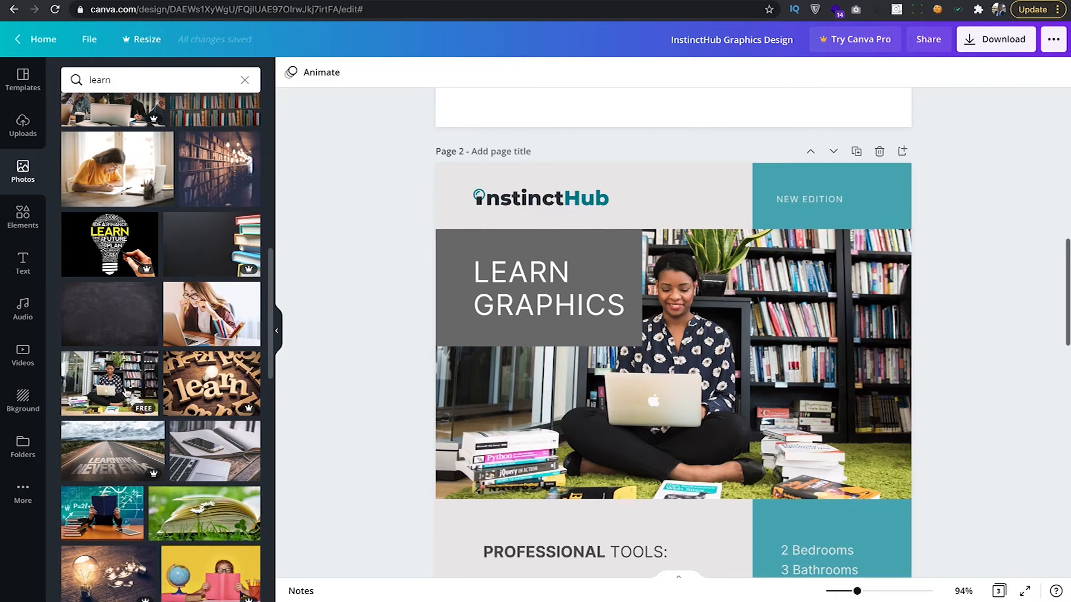
{"action": "scroll", "coordinate": [144, 379], "scroll_direction": "up", "scroll_amount": 5}
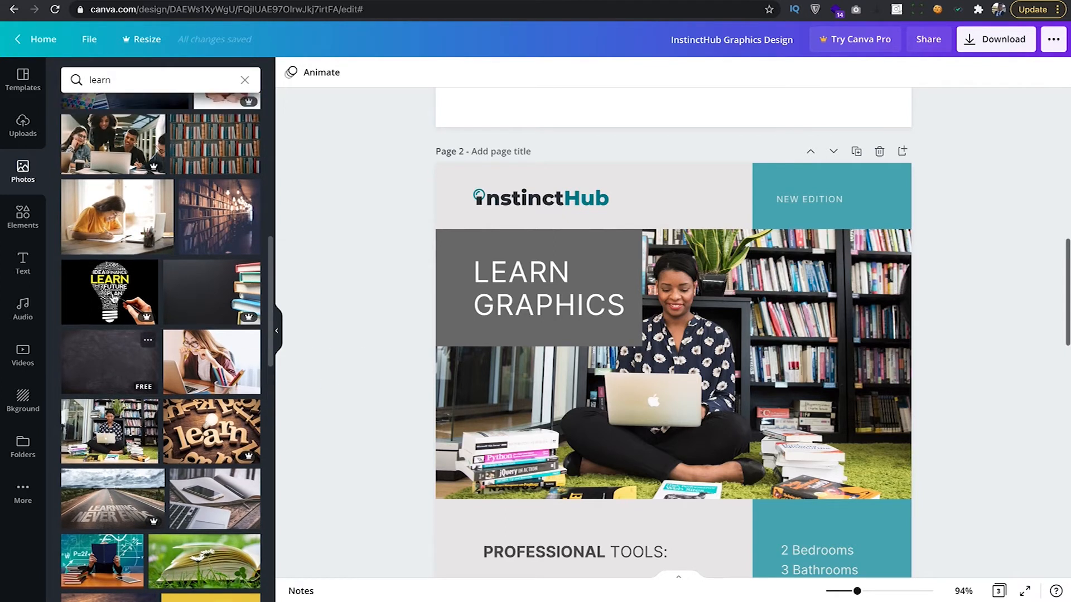
{"action": "scroll", "coordinate": [612, 302], "scroll_direction": "down", "scroll_amount": 2}
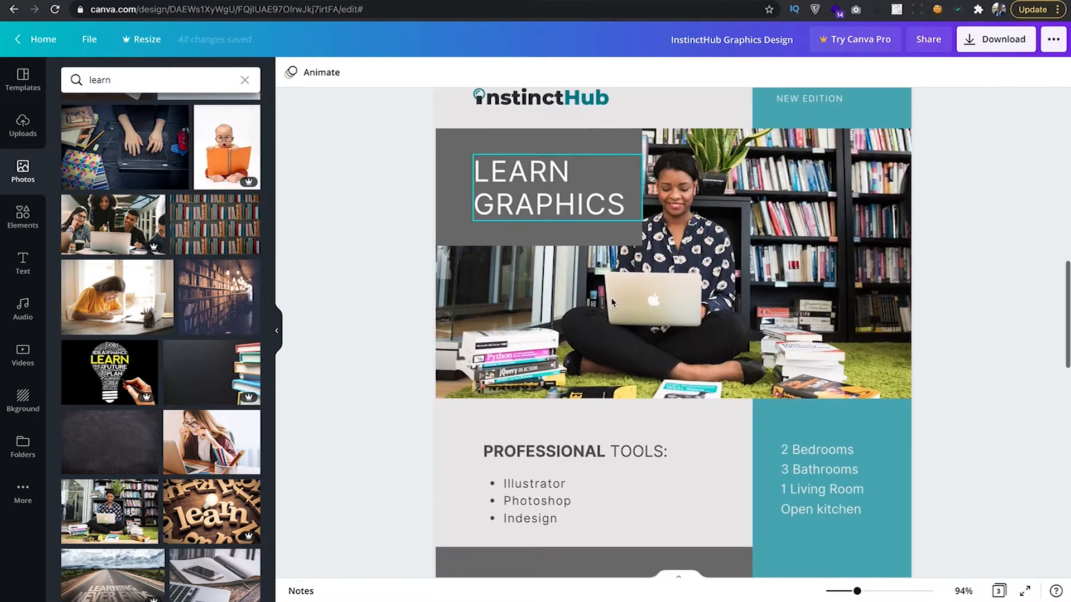
{"action": "scroll", "coordinate": [612, 301], "scroll_direction": "up", "scroll_amount": 8}
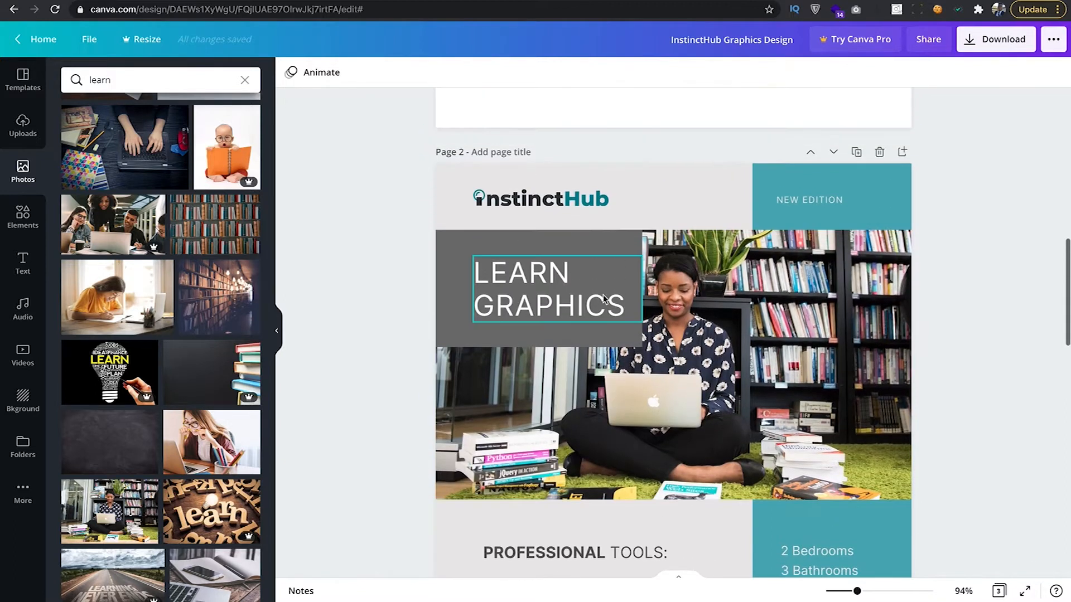
{"action": "scroll", "coordinate": [601, 297], "scroll_direction": "down", "scroll_amount": 12}
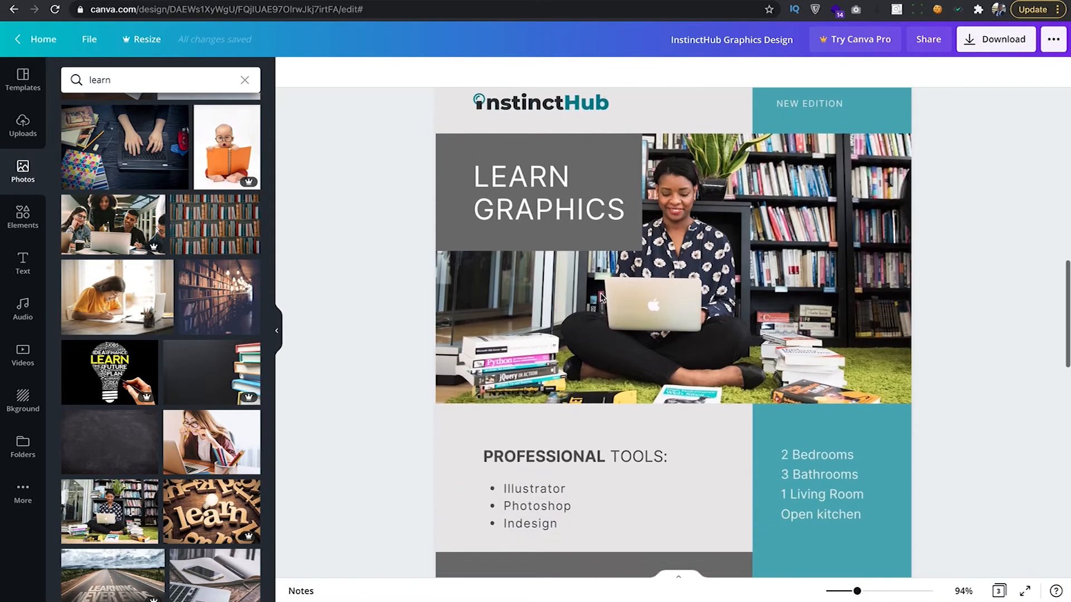
{"action": "scroll", "coordinate": [602, 298], "scroll_direction": "up", "scroll_amount": 1}
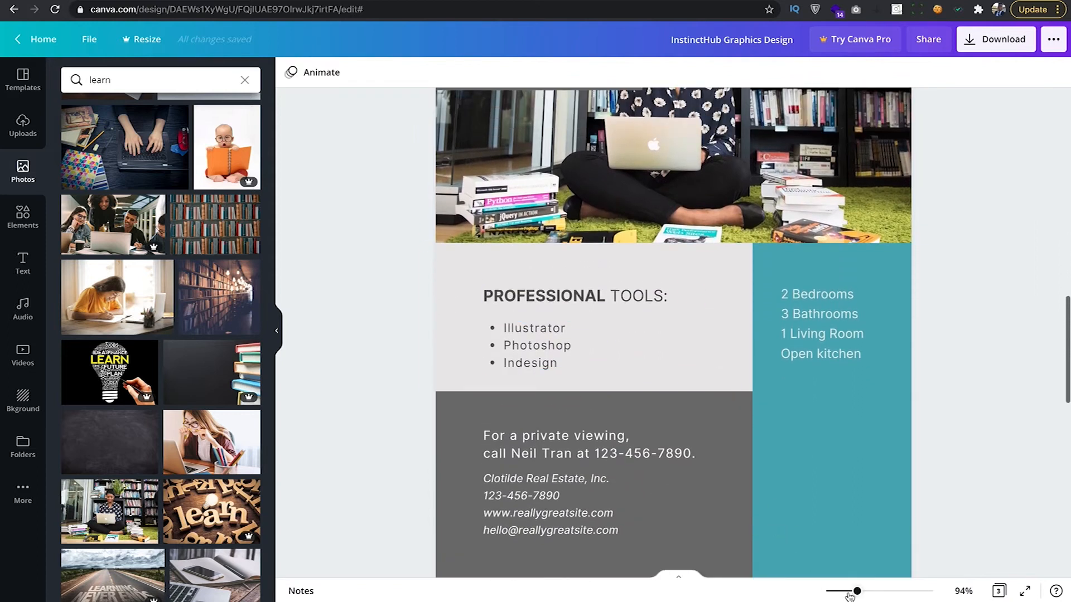
Zoom out to 69% and scroll up to the blank Page 1.
{"action": "left_click_drag", "start_coordinate": [858, 593], "coordinate": [847, 592]}
{"action": "scroll", "coordinate": [788, 505], "scroll_direction": "up", "scroll_amount": 2}
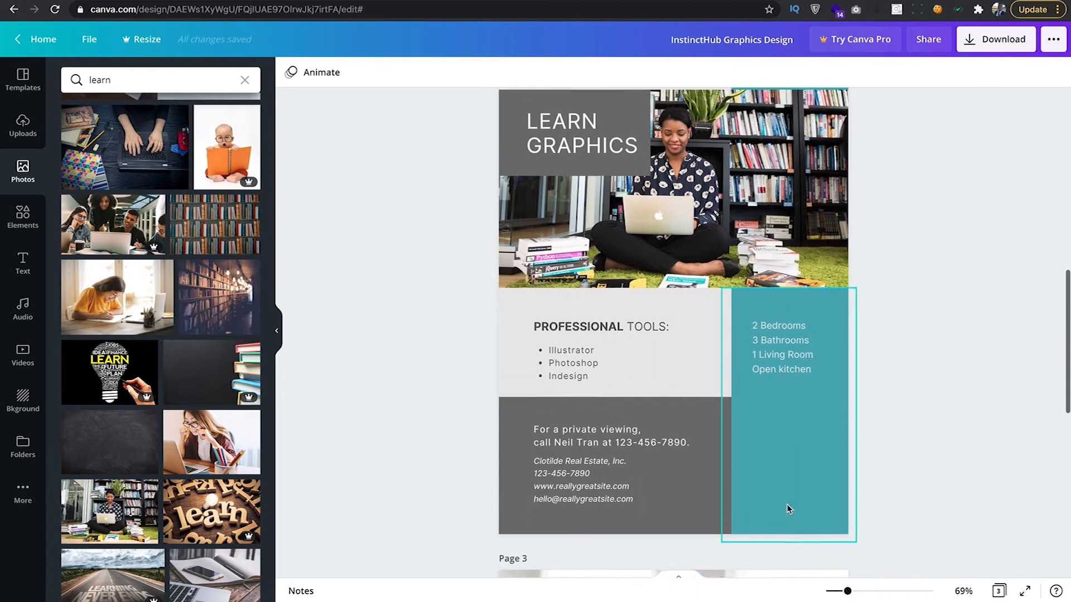
{"action": "scroll", "coordinate": [788, 508], "scroll_direction": "up", "scroll_amount": 1}
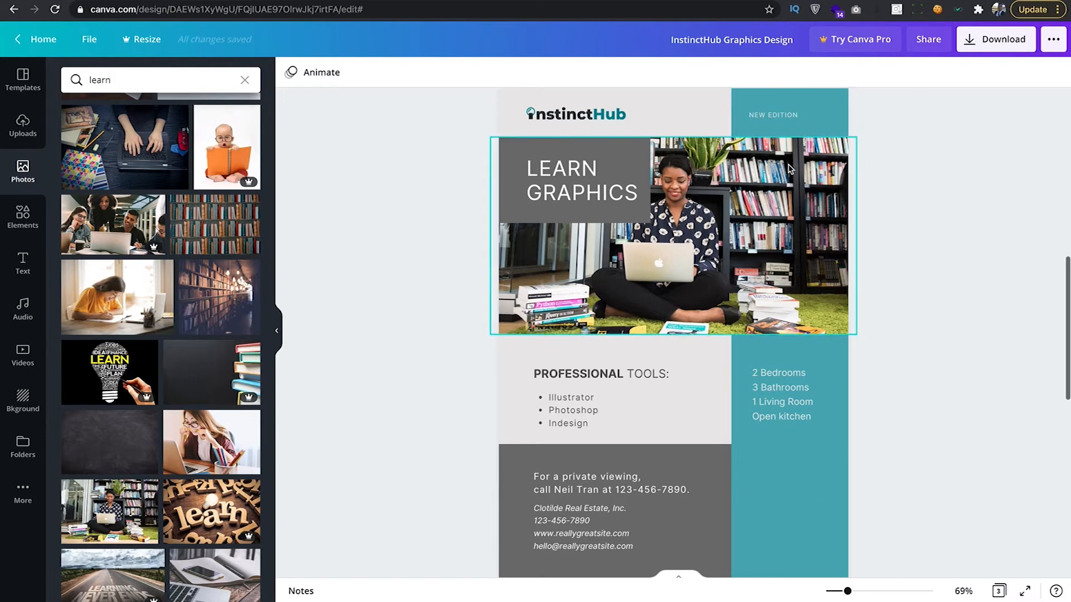
{"action": "scroll", "coordinate": [808, 291], "scroll_direction": "up", "scroll_amount": 8}
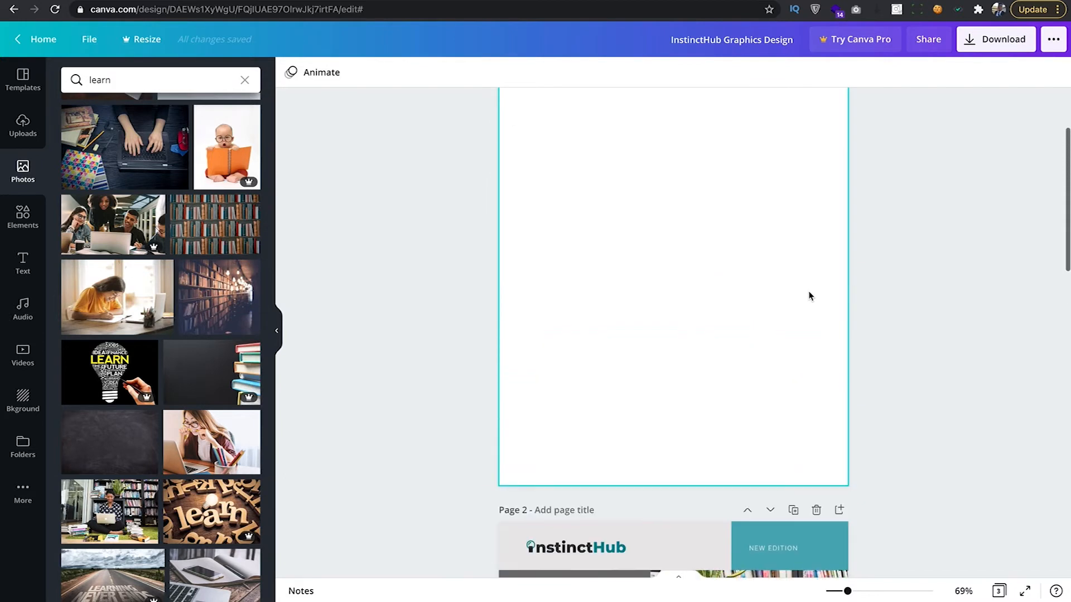
{"action": "scroll", "coordinate": [810, 297], "scroll_direction": "up", "scroll_amount": 1}
{"action": "scroll", "coordinate": [811, 296], "scroll_direction": "down", "scroll_amount": 1}
{"action": "scroll", "coordinate": [810, 296], "scroll_direction": "up", "scroll_amount": 1}
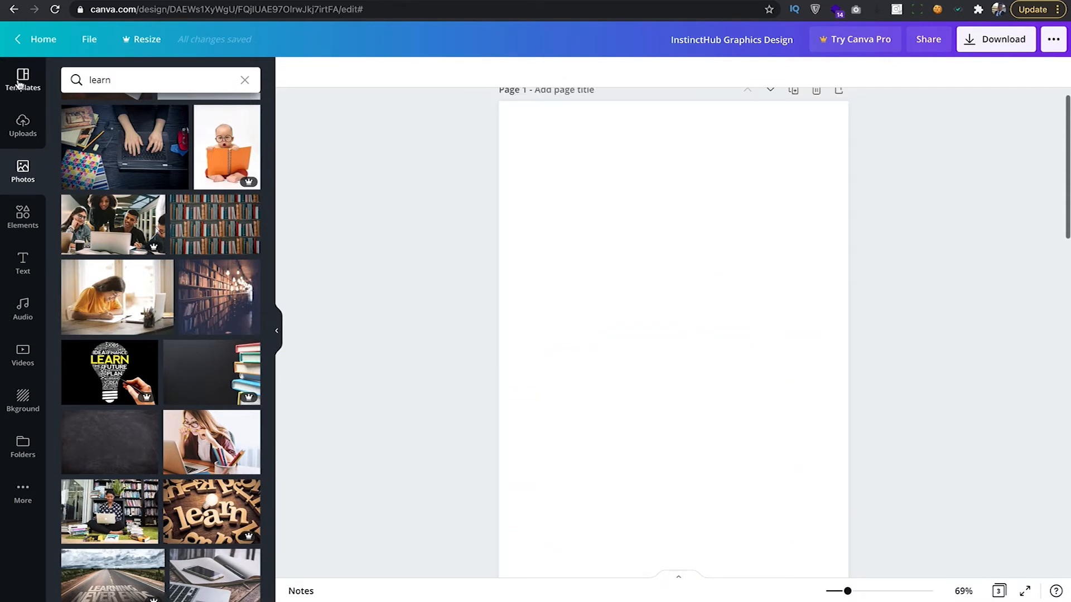
Add a square from Elements and move it to Page 1's top-right corner, overhanging the edge.
{"action": "left_click", "coordinate": [23, 216]}
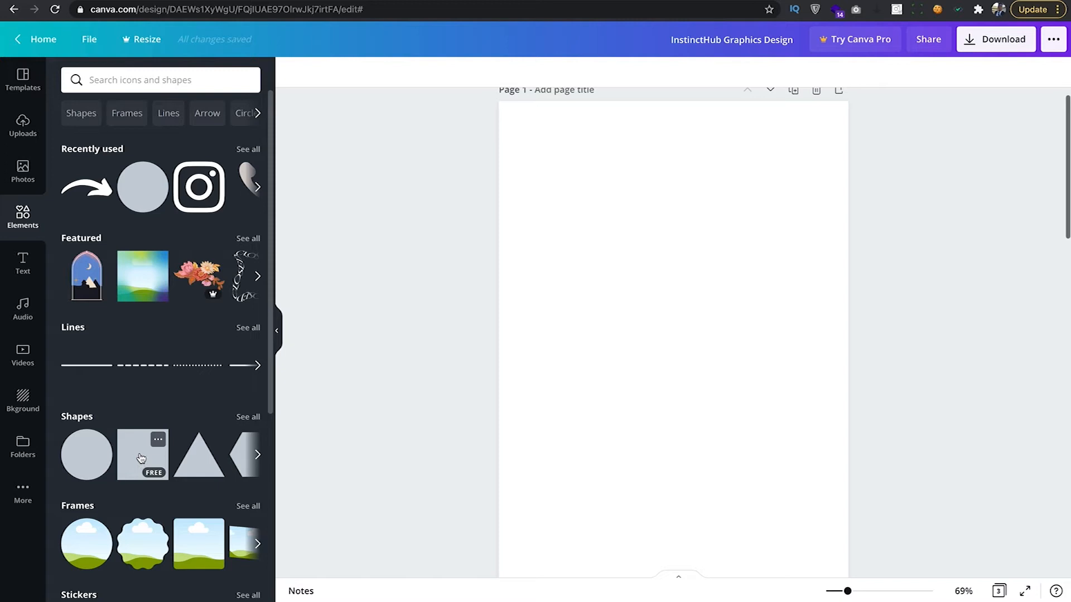
{"action": "left_click_drag", "start_coordinate": [141, 459], "coordinate": [667, 251]}
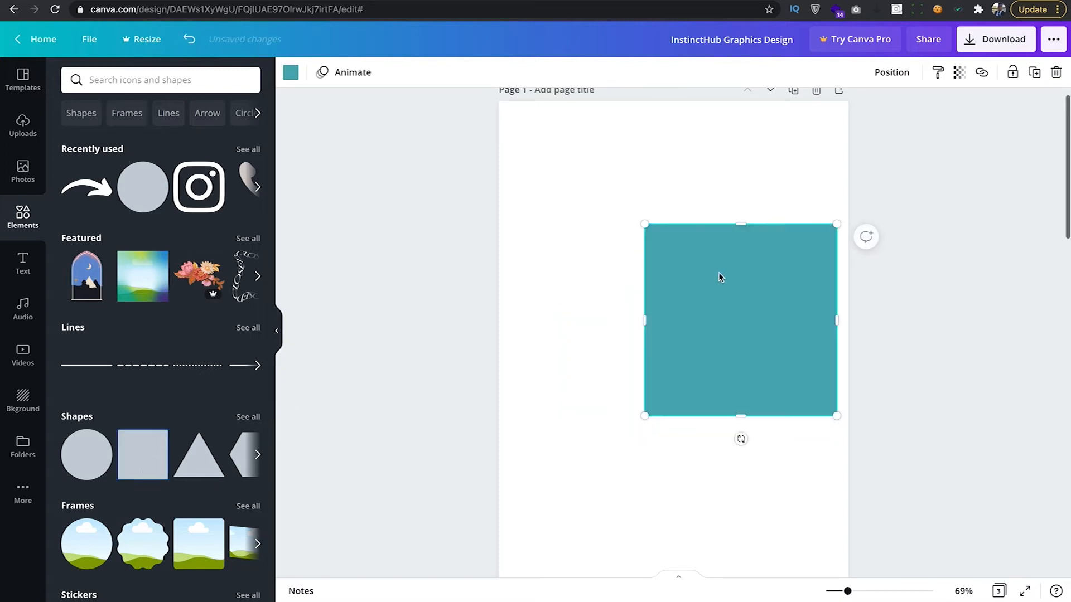
{"action": "left_click_drag", "start_coordinate": [758, 307], "coordinate": [871, 183]}
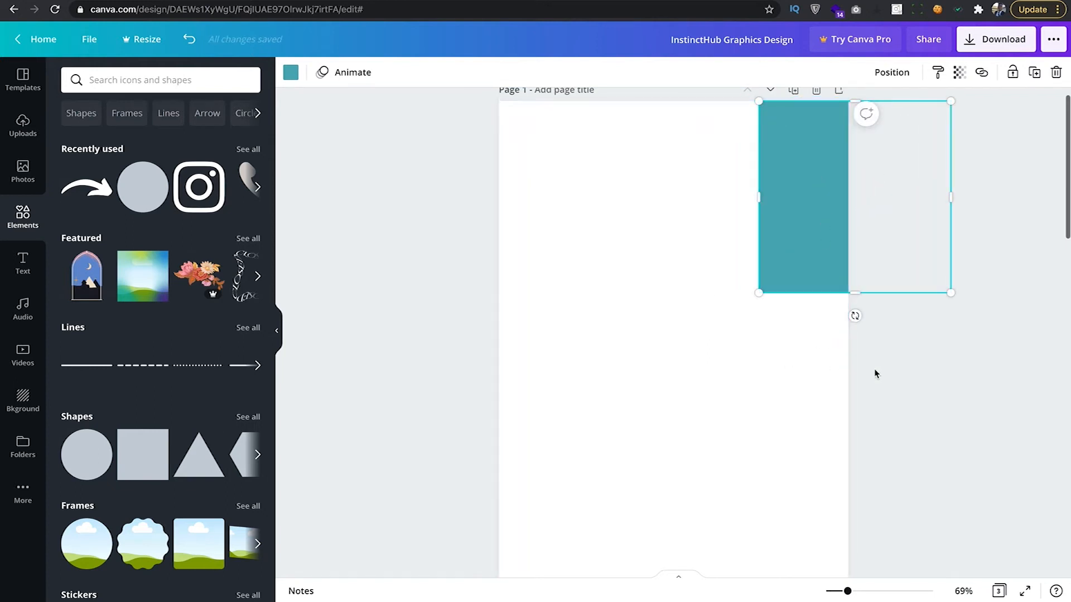
{"action": "scroll", "coordinate": [874, 370], "scroll_direction": "down", "scroll_amount": 3}
{"action": "scroll", "coordinate": [805, 480], "scroll_direction": "up", "scroll_amount": 2}
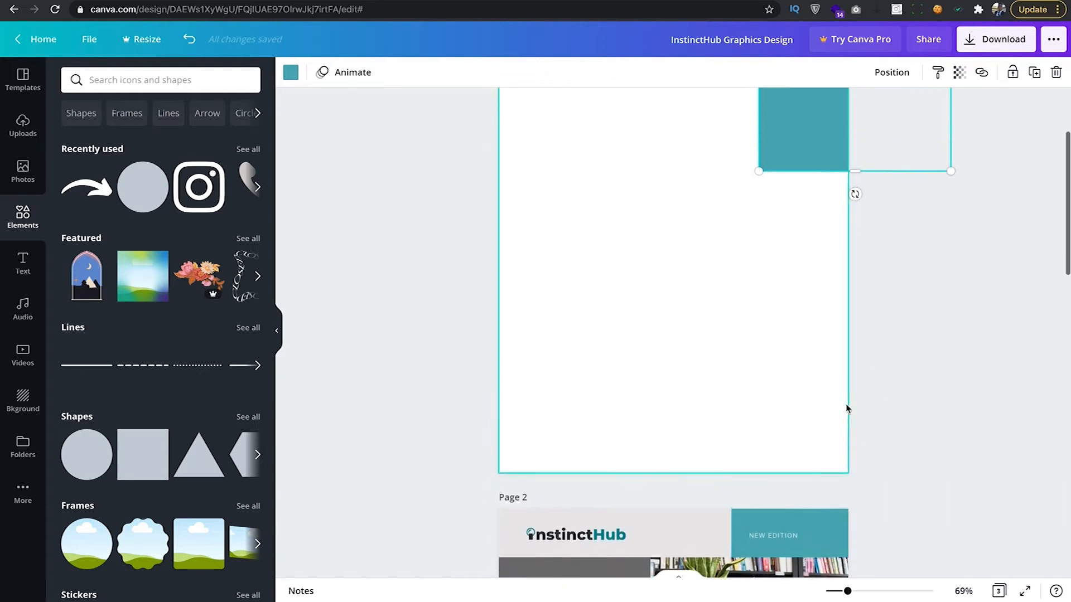
{"action": "scroll", "coordinate": [818, 212], "scroll_direction": "up", "scroll_amount": 1}
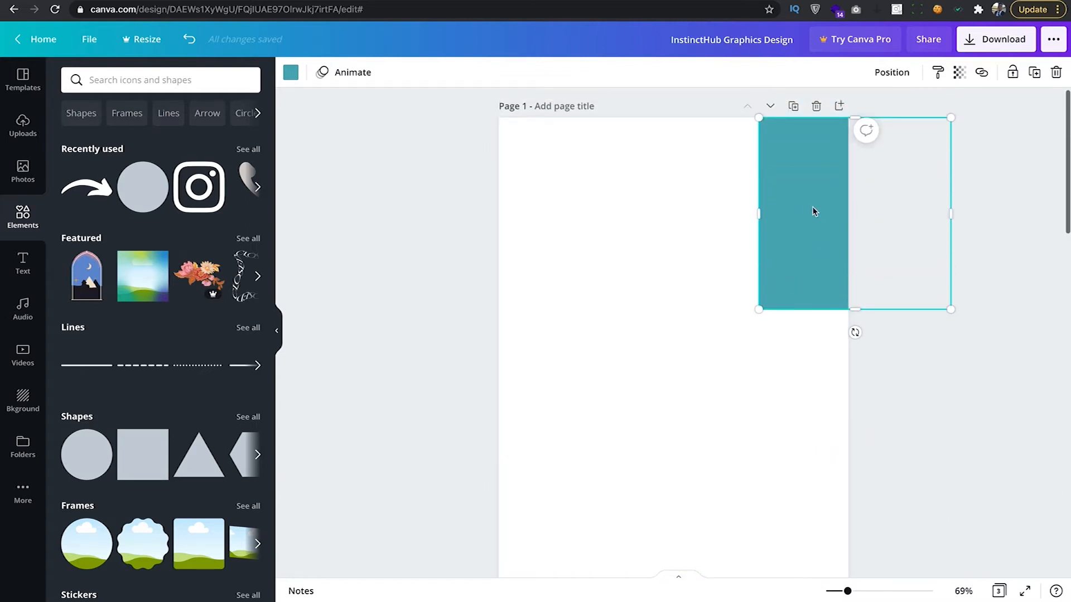
Confirm the square's teal #4FADB8 and stretch it down the full height of Page 1.
{"action": "left_click", "coordinate": [291, 76]}
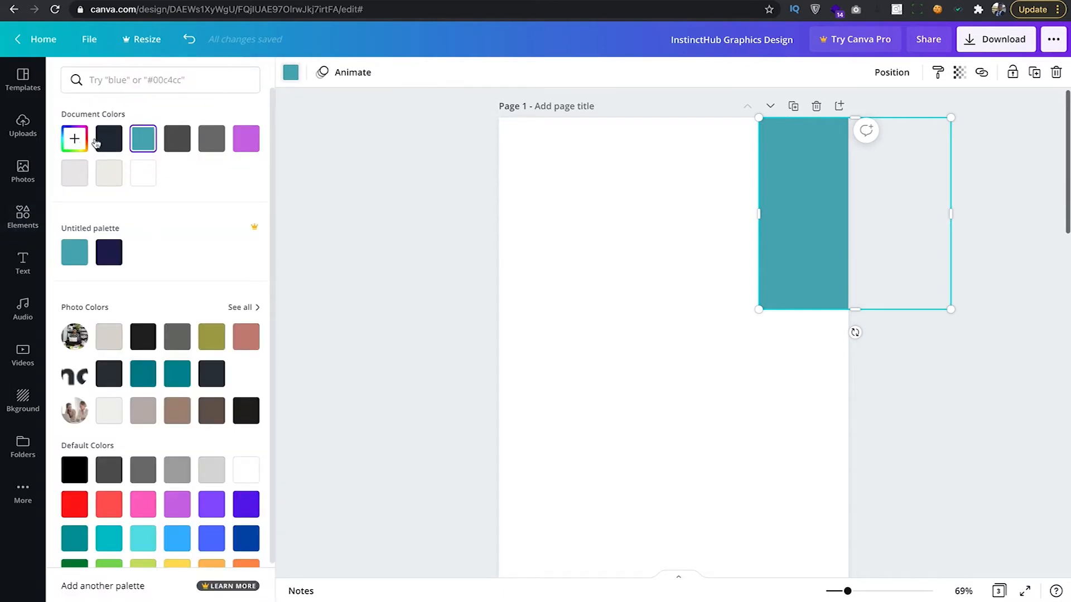
{"action": "left_click", "coordinate": [75, 143]}
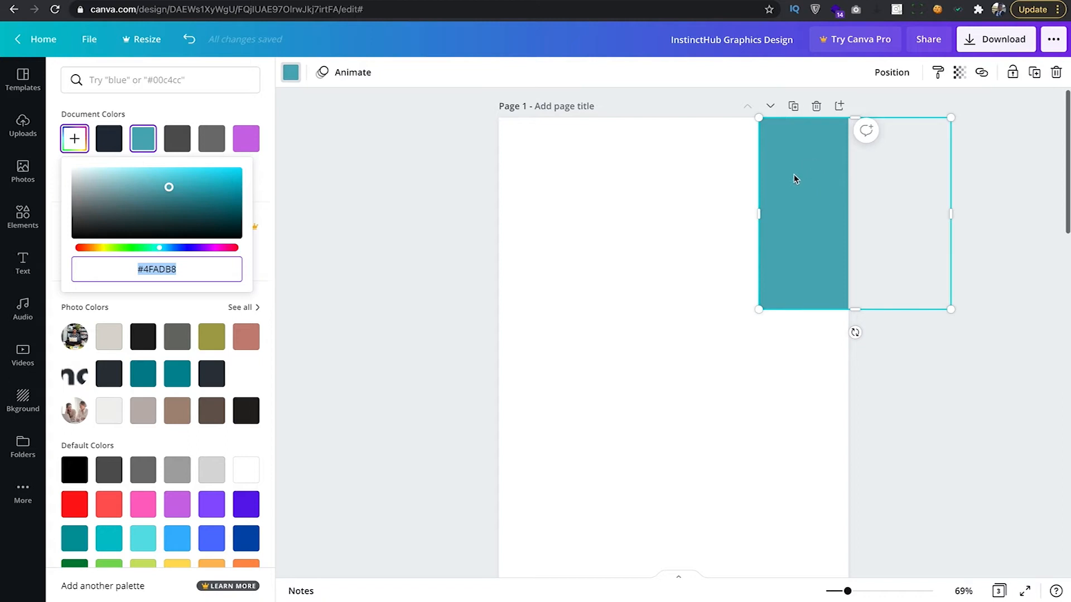
{"action": "left_click", "coordinate": [415, 165]}
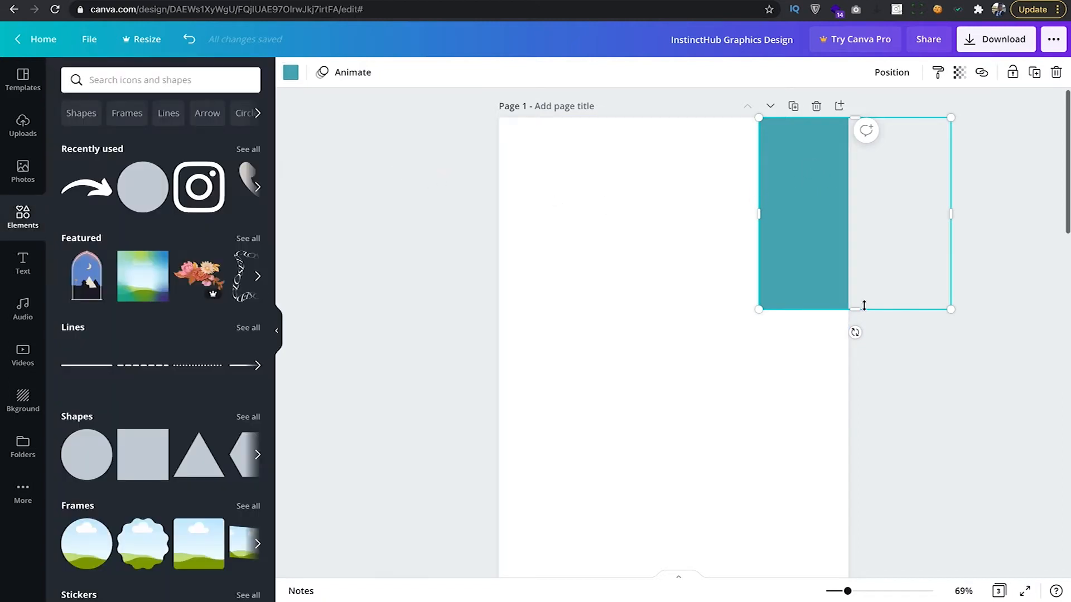
{"action": "left_click_drag", "start_coordinate": [858, 309], "coordinate": [855, 555]}
{"action": "scroll", "coordinate": [789, 360], "scroll_direction": "up", "scroll_amount": 3}
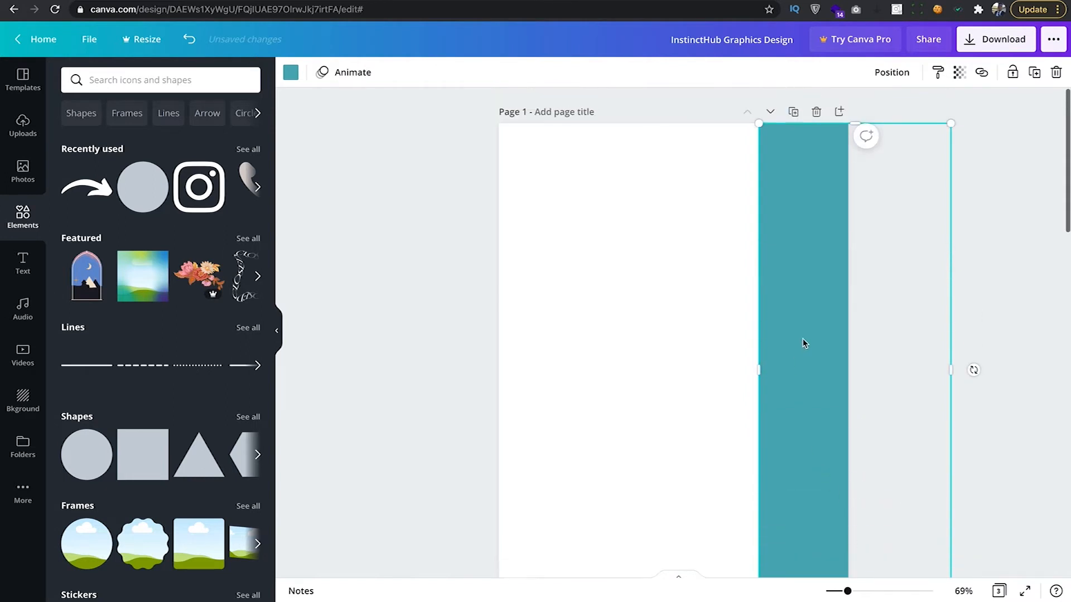
{"action": "scroll", "coordinate": [672, 306], "scroll_direction": "down", "scroll_amount": 5}
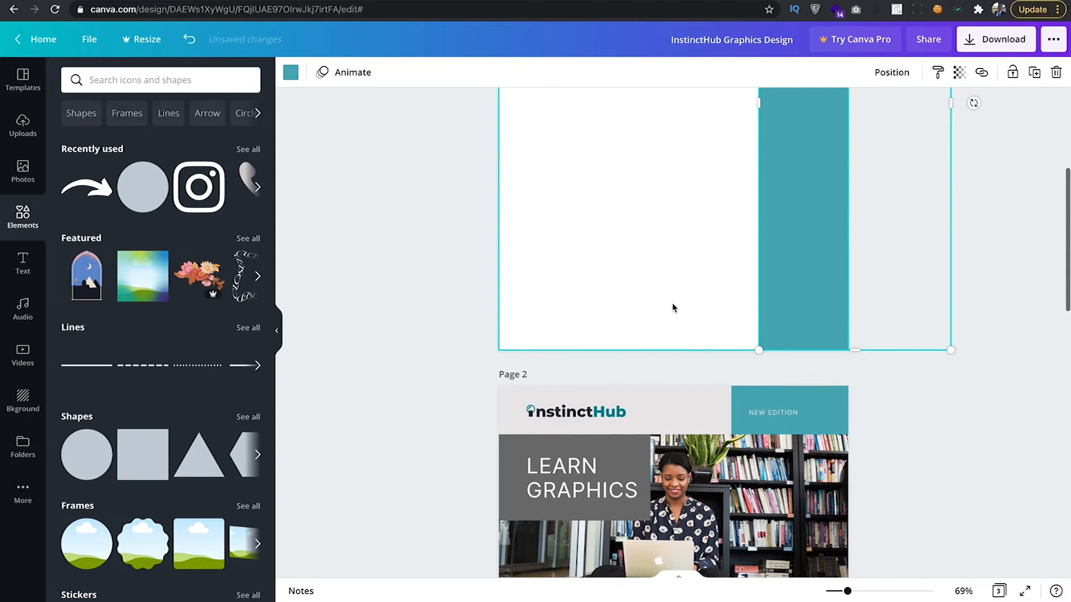
{"action": "scroll", "coordinate": [672, 307], "scroll_direction": "down", "scroll_amount": 5}
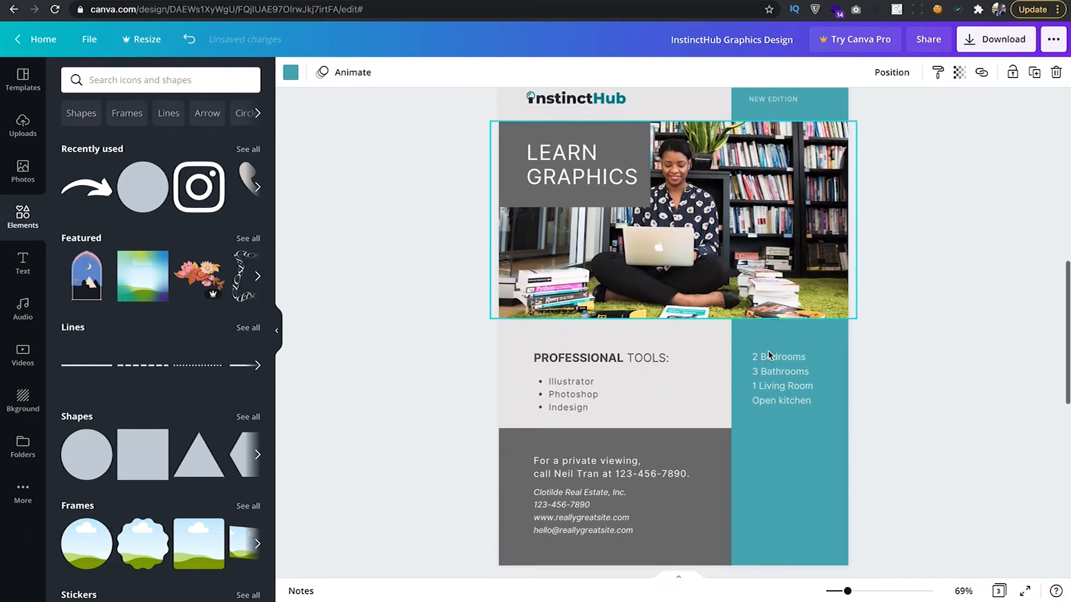
{"action": "scroll", "coordinate": [768, 354], "scroll_direction": "up", "scroll_amount": 4}
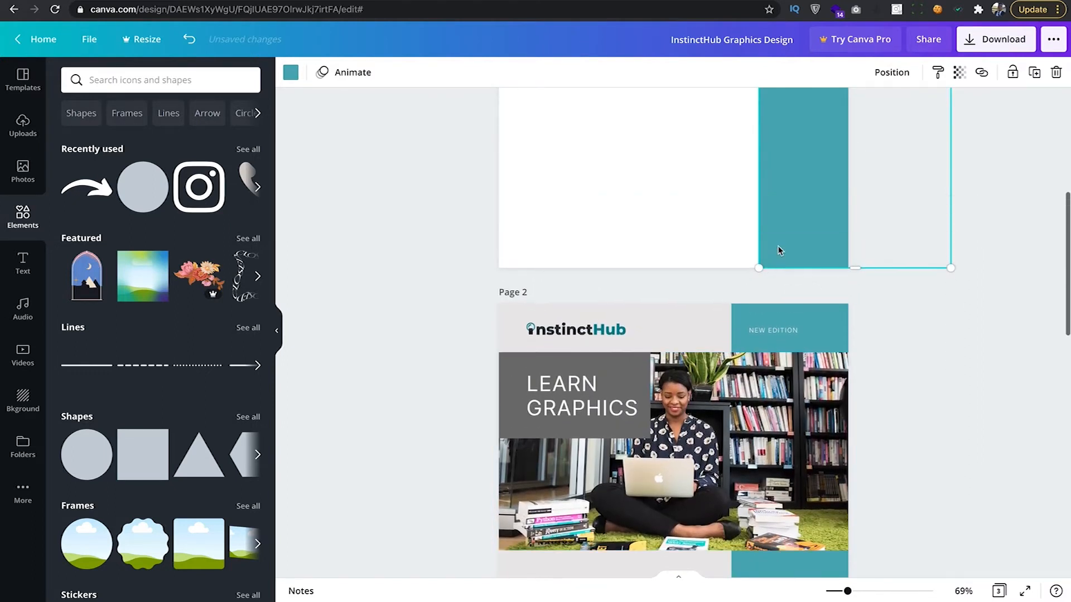
{"action": "left_click_drag", "start_coordinate": [773, 235], "coordinate": [753, 239]}
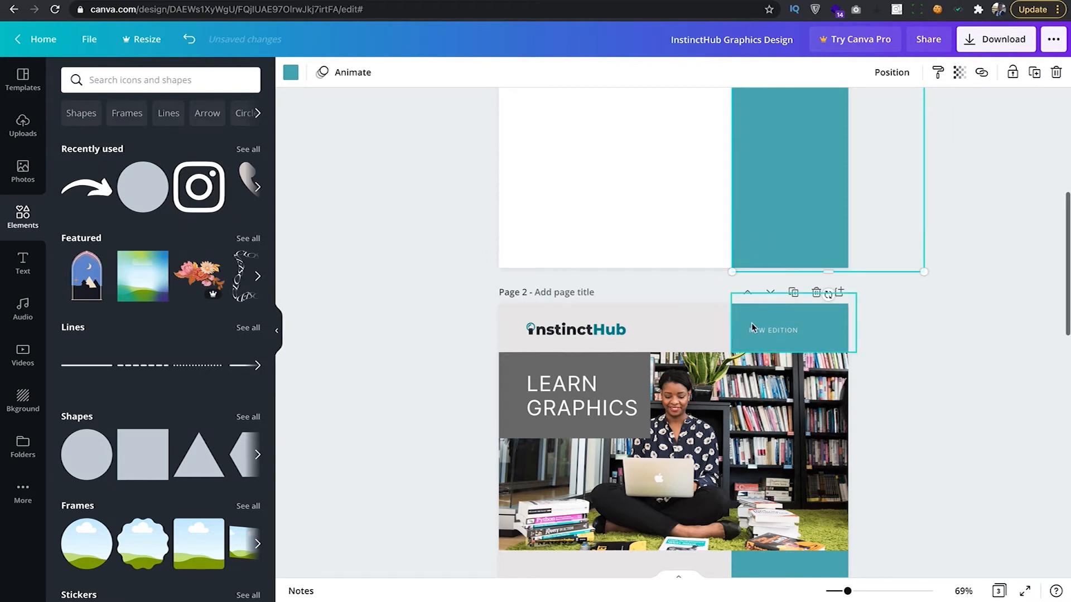
{"action": "scroll", "coordinate": [701, 301], "scroll_direction": "up", "scroll_amount": 4}
{"action": "scroll", "coordinate": [701, 303], "scroll_direction": "up", "scroll_amount": 3}
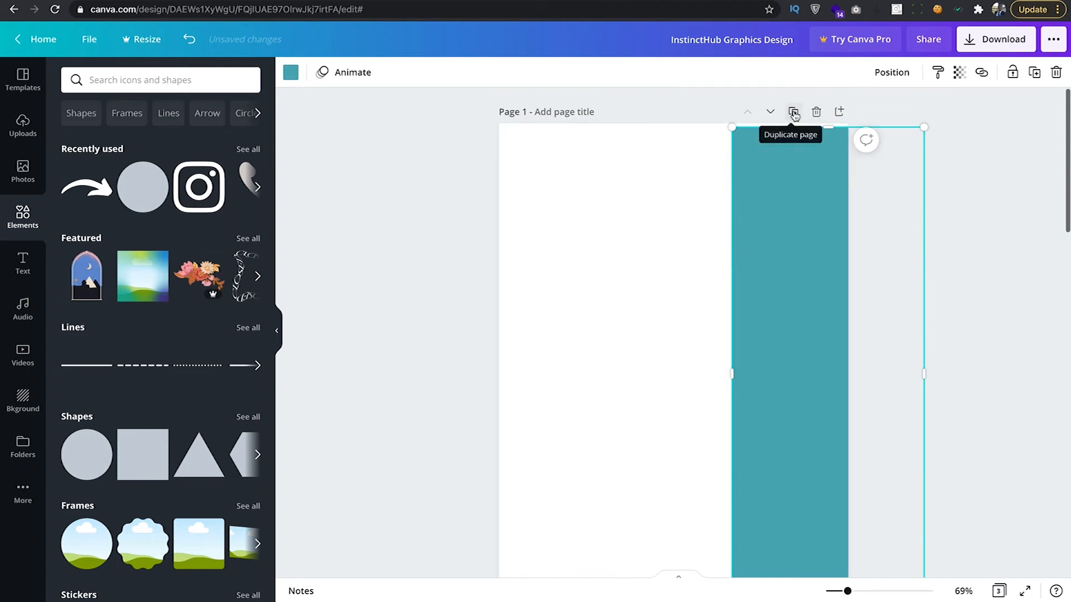
{"action": "scroll", "coordinate": [769, 198], "scroll_direction": "down", "scroll_amount": 12}
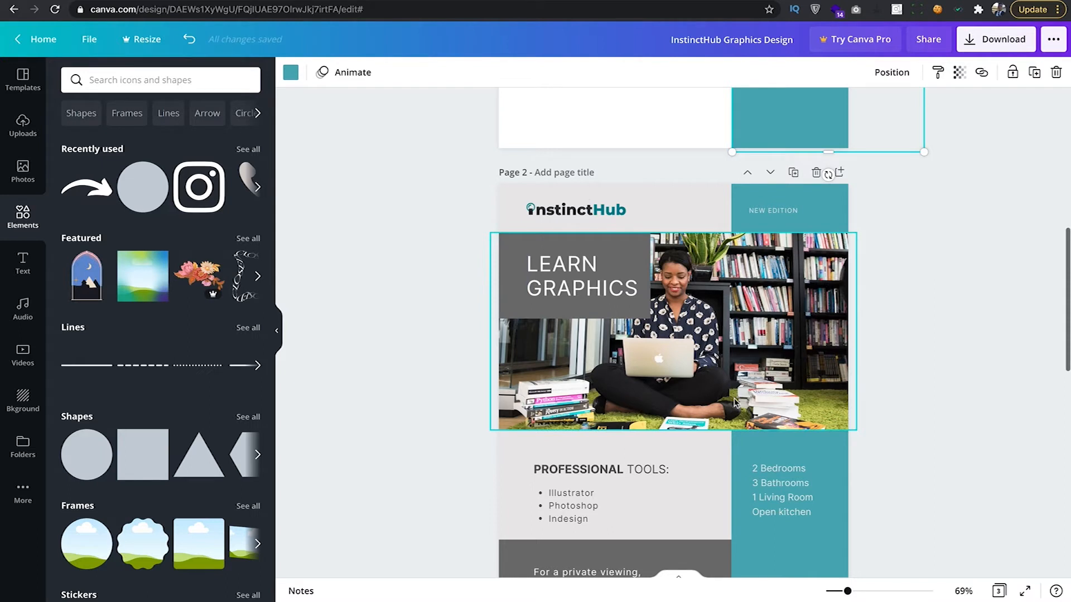
{"action": "scroll", "coordinate": [691, 376], "scroll_direction": "down", "scroll_amount": 3}
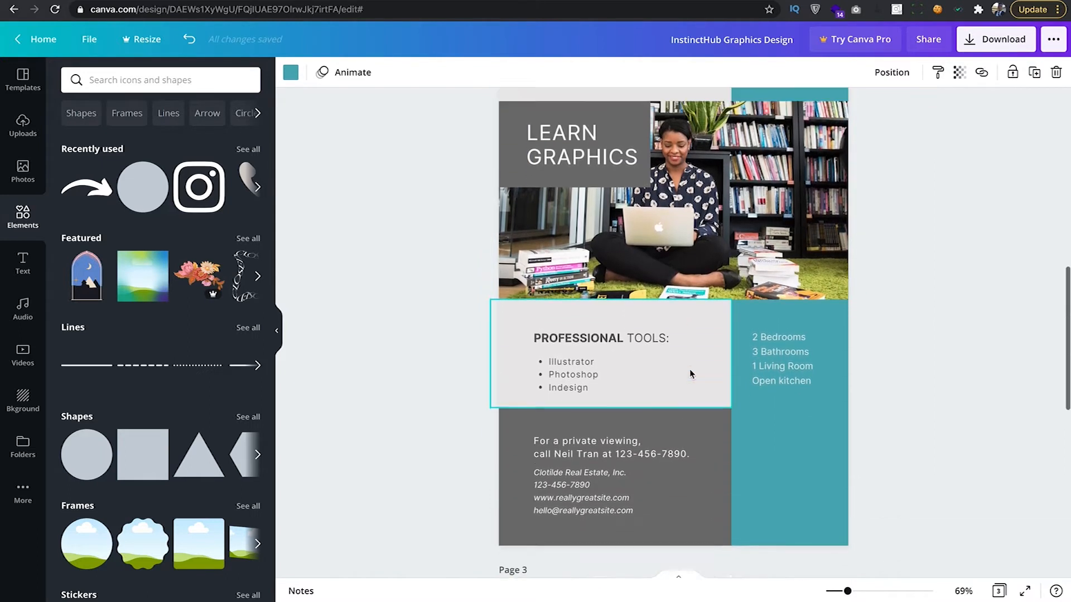
{"action": "scroll", "coordinate": [690, 375], "scroll_direction": "up", "scroll_amount": 8}
{"action": "scroll", "coordinate": [690, 374], "scroll_direction": "up", "scroll_amount": 5}
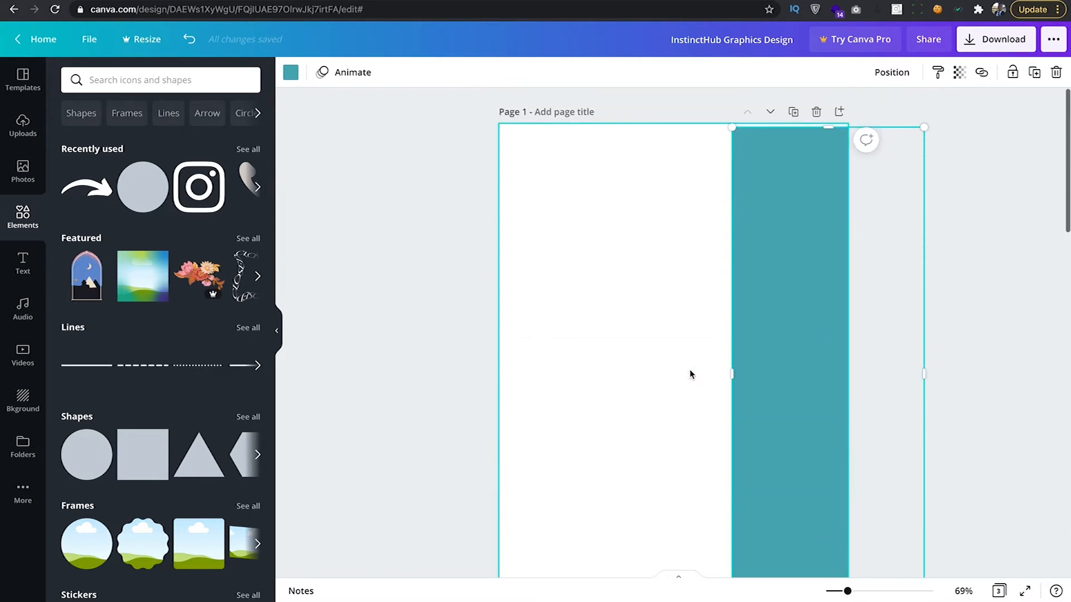
{"action": "left_click_drag", "start_coordinate": [764, 263], "coordinate": [765, 260]}
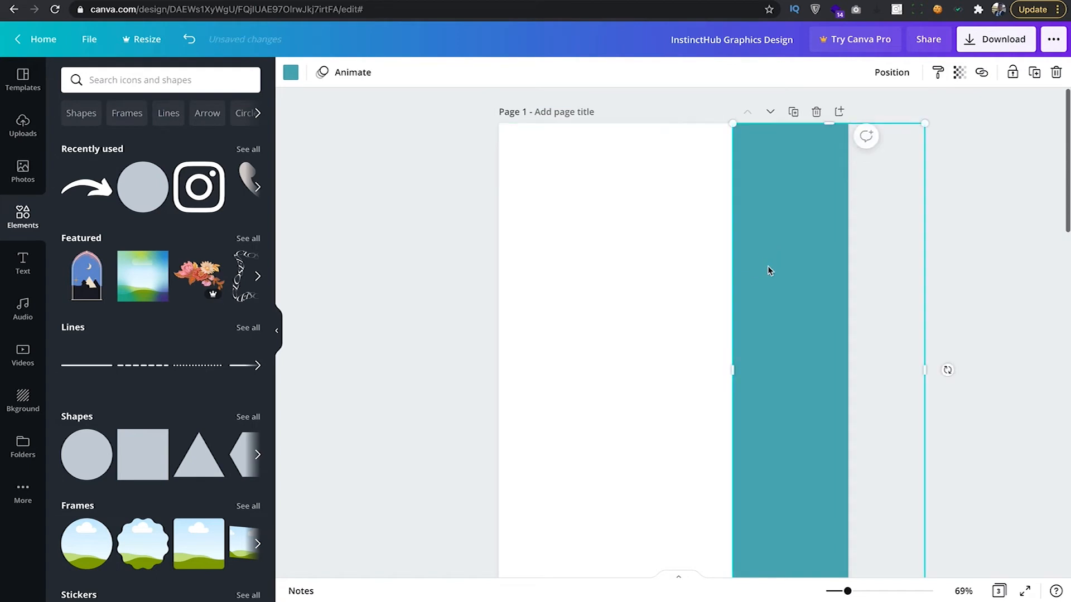
{"action": "scroll", "coordinate": [725, 251], "scroll_direction": "down", "scroll_amount": 7}
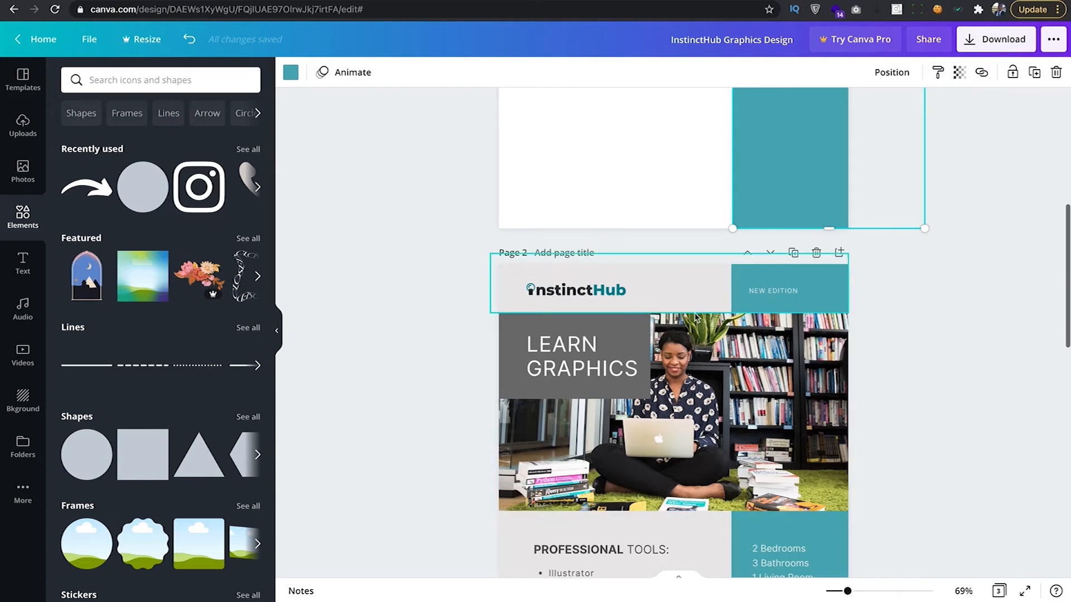
{"action": "scroll", "coordinate": [696, 318], "scroll_direction": "down", "scroll_amount": 2}
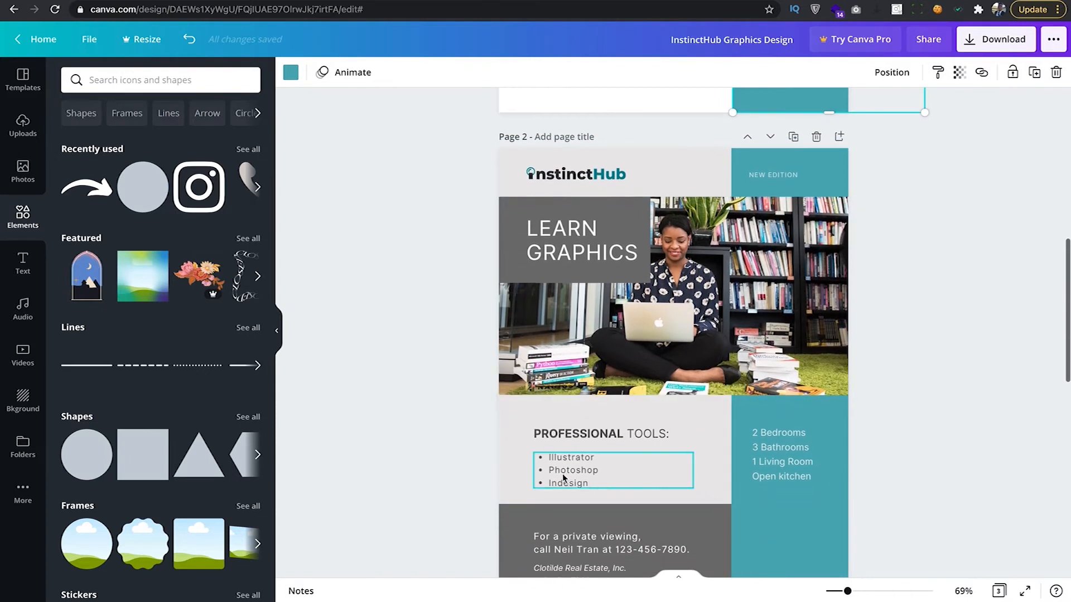
{"action": "left_click", "coordinate": [505, 435]}
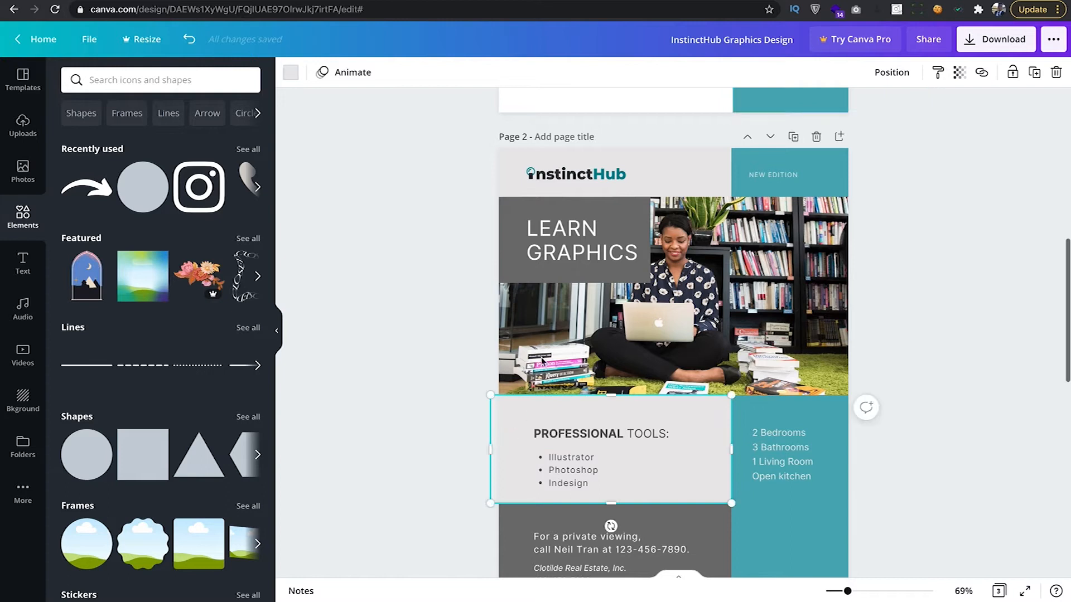
{"action": "left_click", "coordinate": [512, 181]}
{"action": "left_click", "coordinate": [906, 245]}
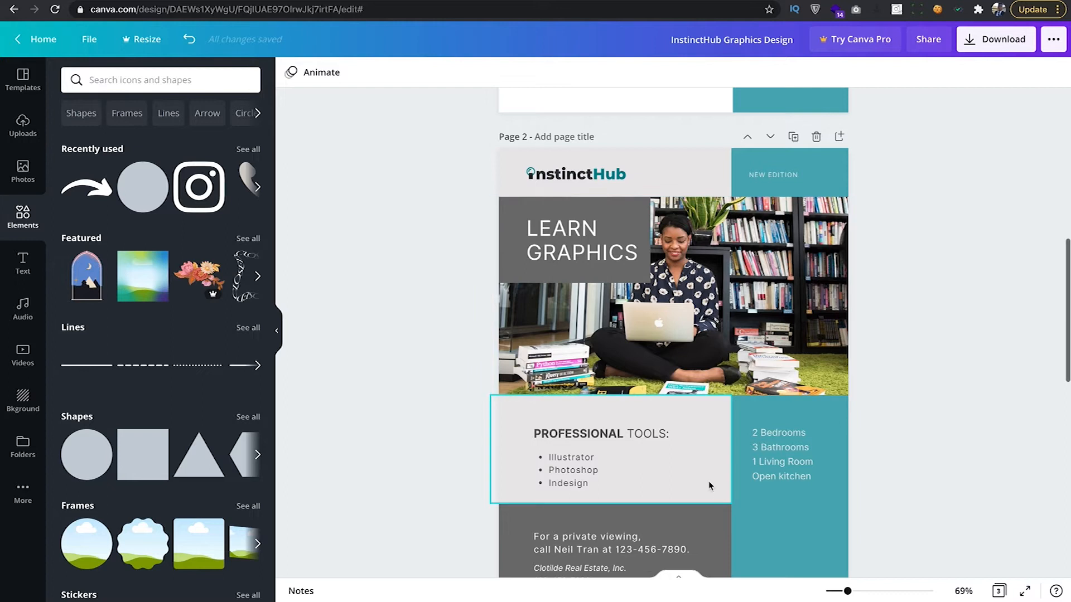
{"action": "scroll", "coordinate": [703, 433], "scroll_direction": "up", "scroll_amount": 4}
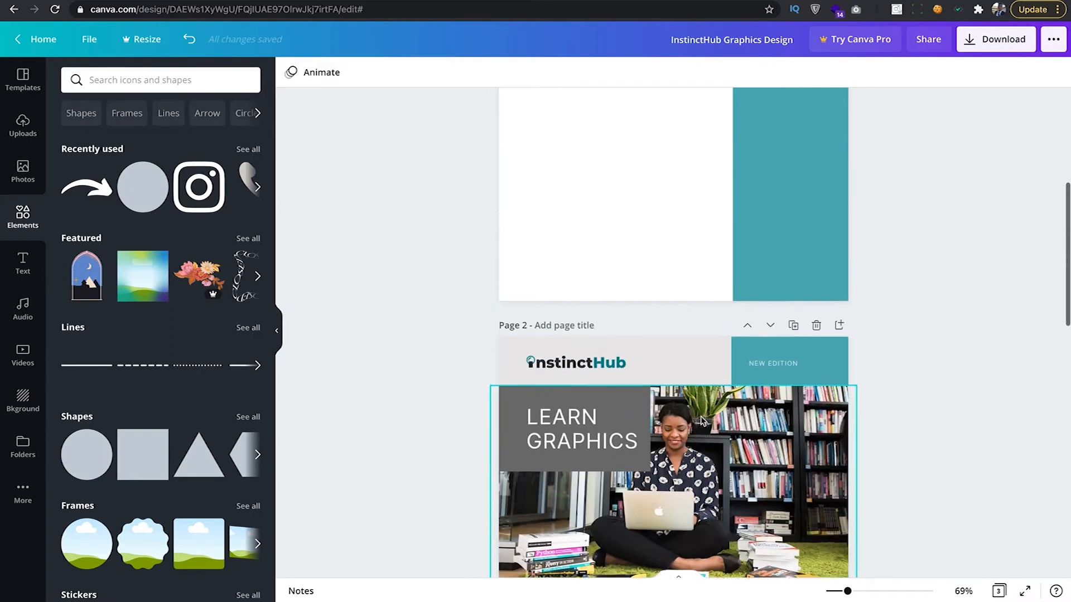
{"action": "scroll", "coordinate": [700, 418], "scroll_direction": "up", "scroll_amount": 7}
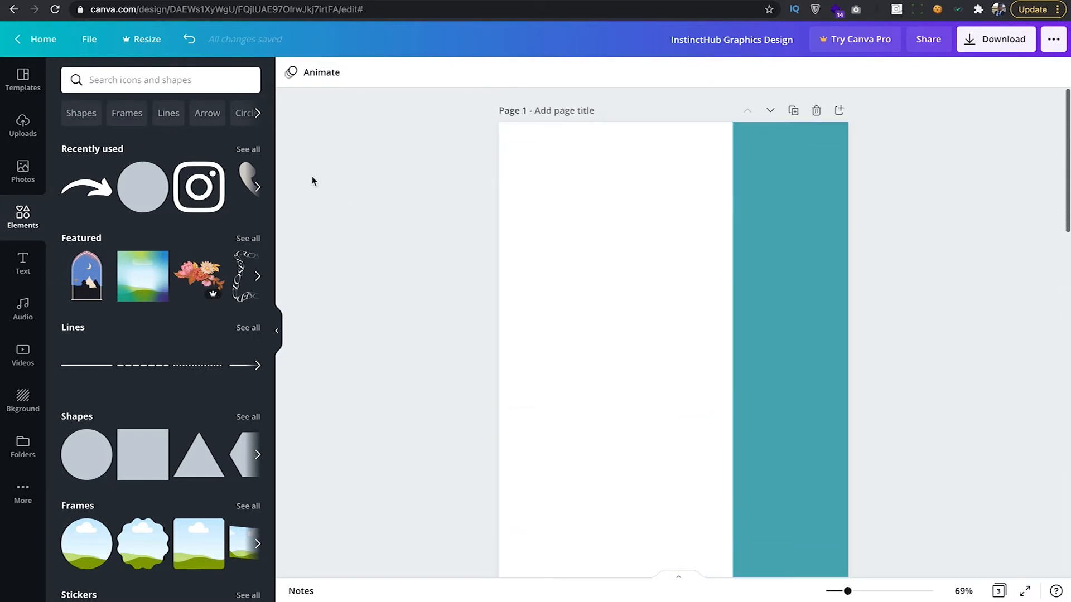
Add a square, snap it to the top-left corner and enlarge it across the upper white area.
{"action": "left_click_drag", "start_coordinate": [141, 458], "coordinate": [529, 163]}
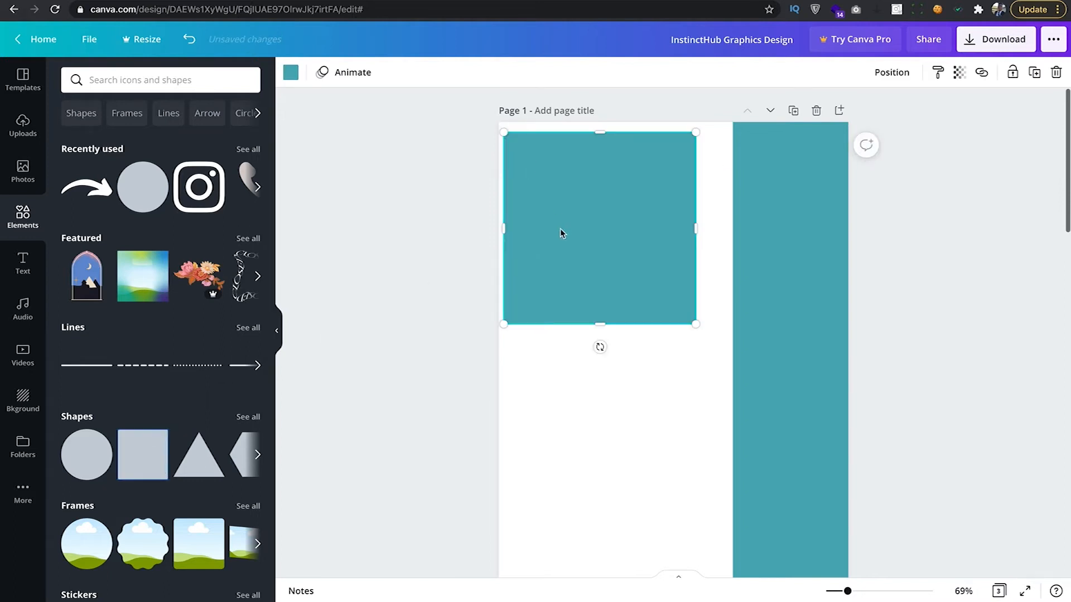
{"action": "left_click_drag", "start_coordinate": [564, 228], "coordinate": [562, 223]}
{"action": "left_click_drag", "start_coordinate": [690, 315], "coordinate": [709, 383]}
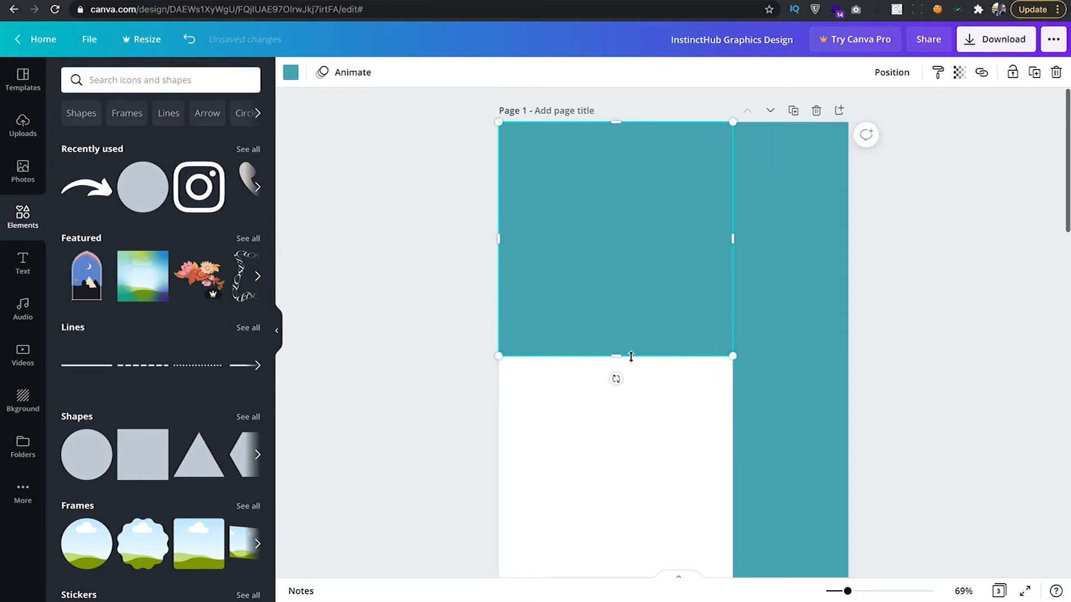
{"action": "left_click_drag", "start_coordinate": [621, 355], "coordinate": [631, 457]}
{"action": "scroll", "coordinate": [921, 345], "scroll_direction": "down", "scroll_amount": 5}
{"action": "scroll", "coordinate": [921, 344], "scroll_direction": "down", "scroll_amount": 5}
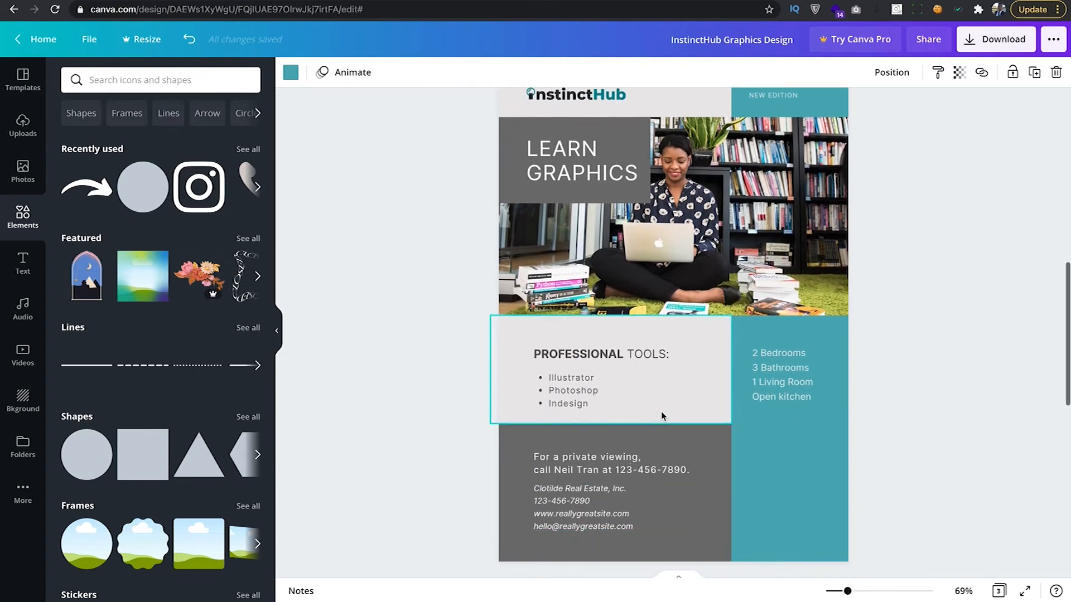
{"action": "scroll", "coordinate": [661, 412], "scroll_direction": "up", "scroll_amount": 2}
{"action": "scroll", "coordinate": [662, 414], "scroll_direction": "up", "scroll_amount": 8}
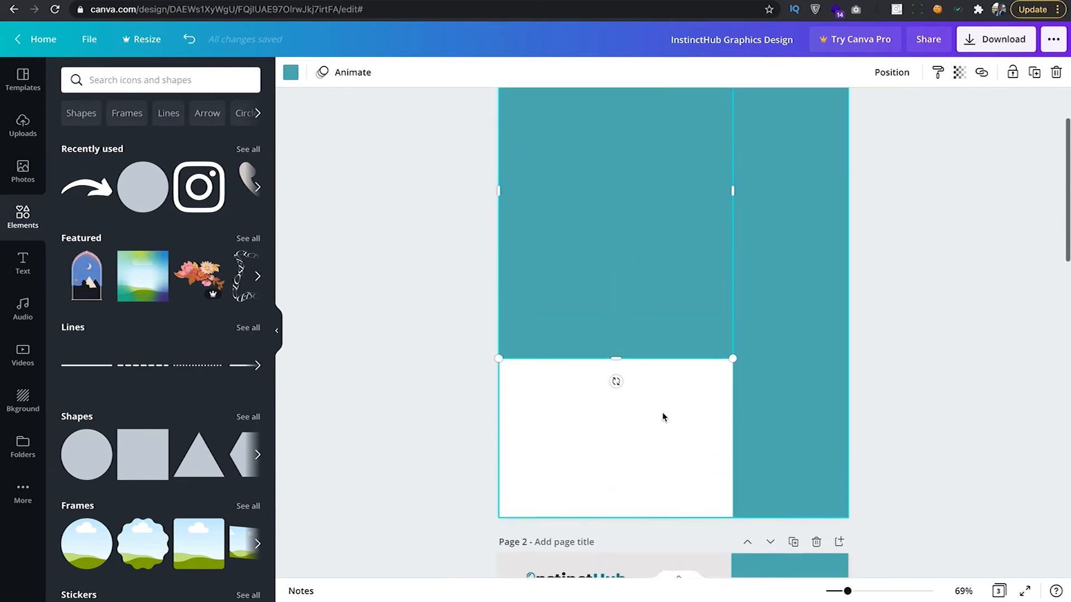
{"action": "left_click", "coordinate": [662, 413]}
{"action": "scroll", "coordinate": [446, 329], "scroll_direction": "down", "scroll_amount": 1}
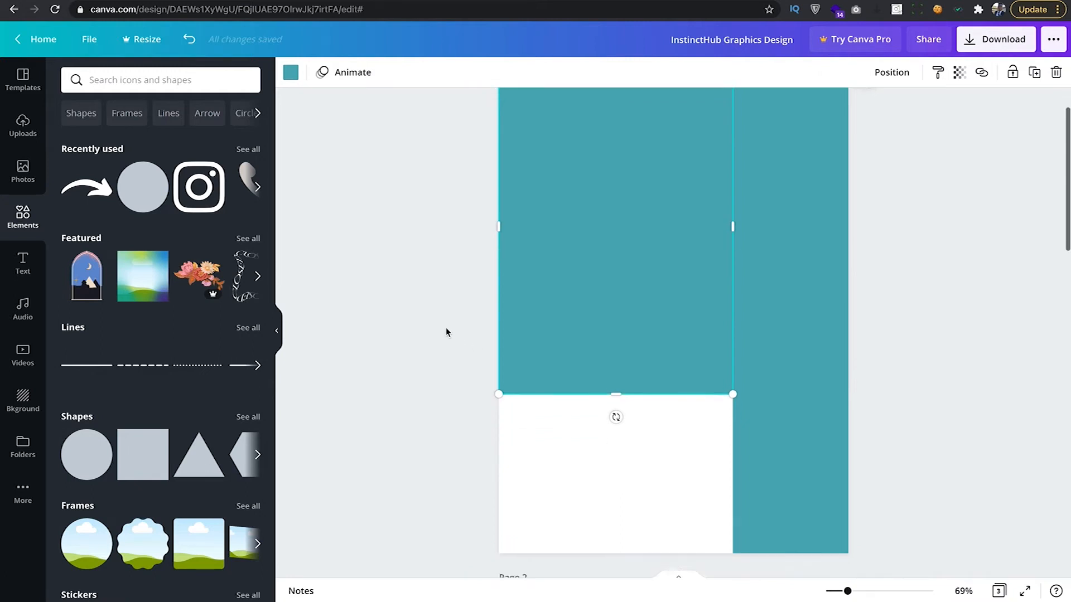
{"action": "left_click", "coordinate": [450, 330]}
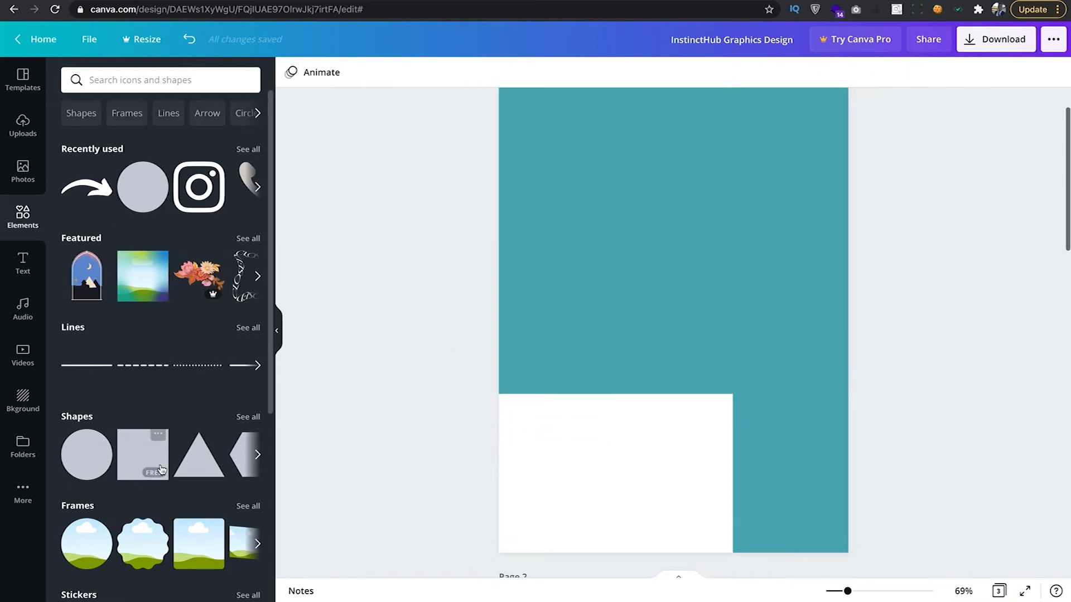
Add a square and resize it to fill the bottom-left corner up to the teal strip.
{"action": "left_click_drag", "start_coordinate": [144, 457], "coordinate": [553, 384]}
{"action": "left_click_drag", "start_coordinate": [593, 454], "coordinate": [577, 412]}
{"action": "left_click_drag", "start_coordinate": [597, 338], "coordinate": [596, 372]}
{"action": "left_click_drag", "start_coordinate": [598, 413], "coordinate": [590, 442]}
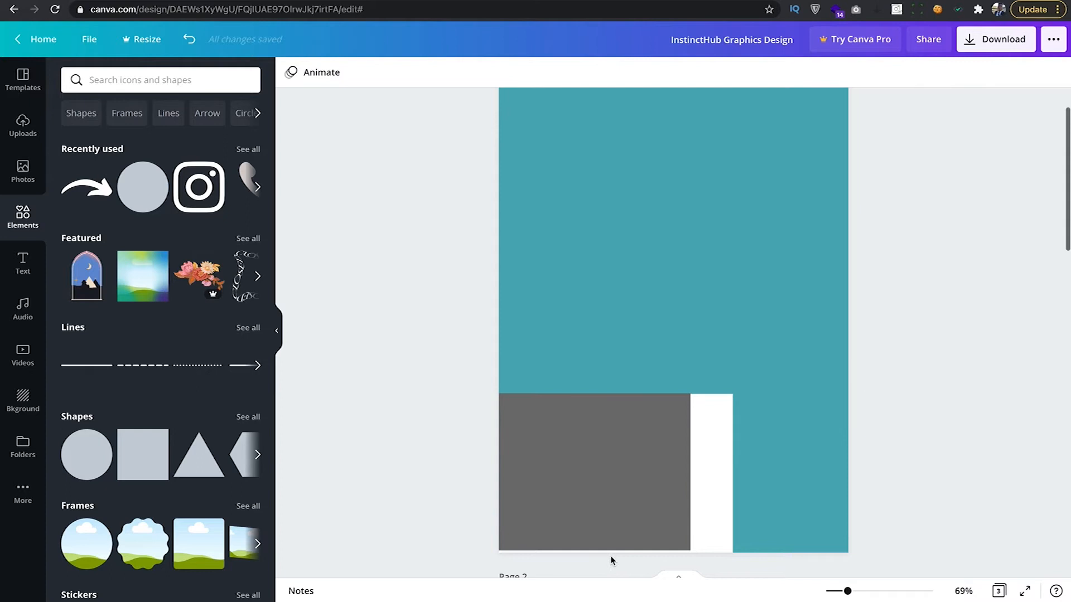
{"action": "left_click_drag", "start_coordinate": [595, 551], "coordinate": [597, 561]}
{"action": "left_click_drag", "start_coordinate": [691, 475], "coordinate": [733, 476]}
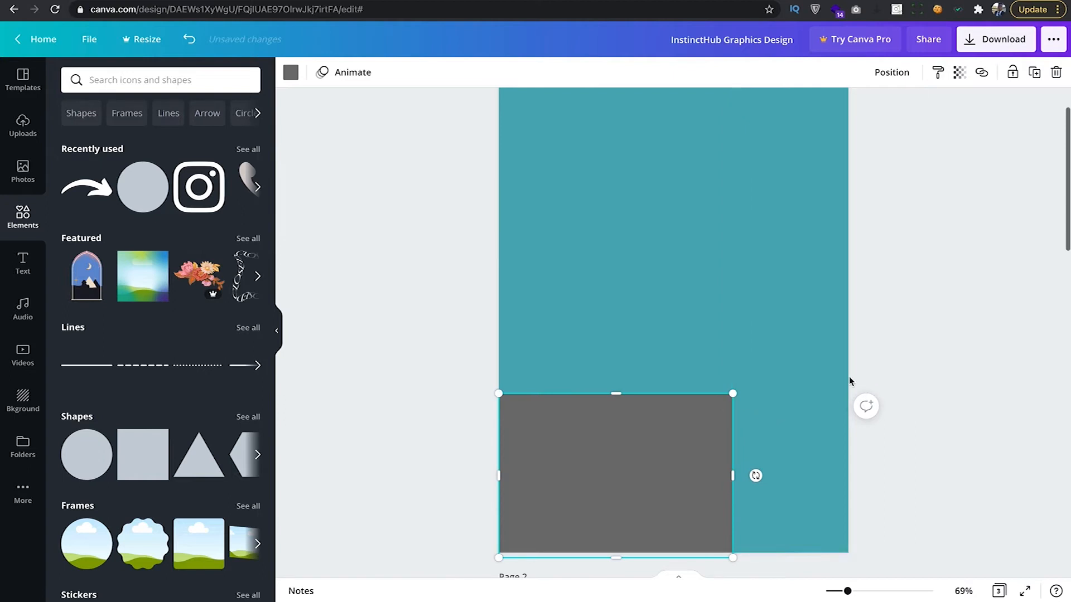
{"action": "scroll", "coordinate": [719, 376], "scroll_direction": "down", "scroll_amount": 5}
{"action": "scroll", "coordinate": [719, 377], "scroll_direction": "down", "scroll_amount": 3}
{"action": "scroll", "coordinate": [719, 378], "scroll_direction": "up", "scroll_amount": 7}
{"action": "scroll", "coordinate": [718, 377], "scroll_direction": "up", "scroll_amount": 1}
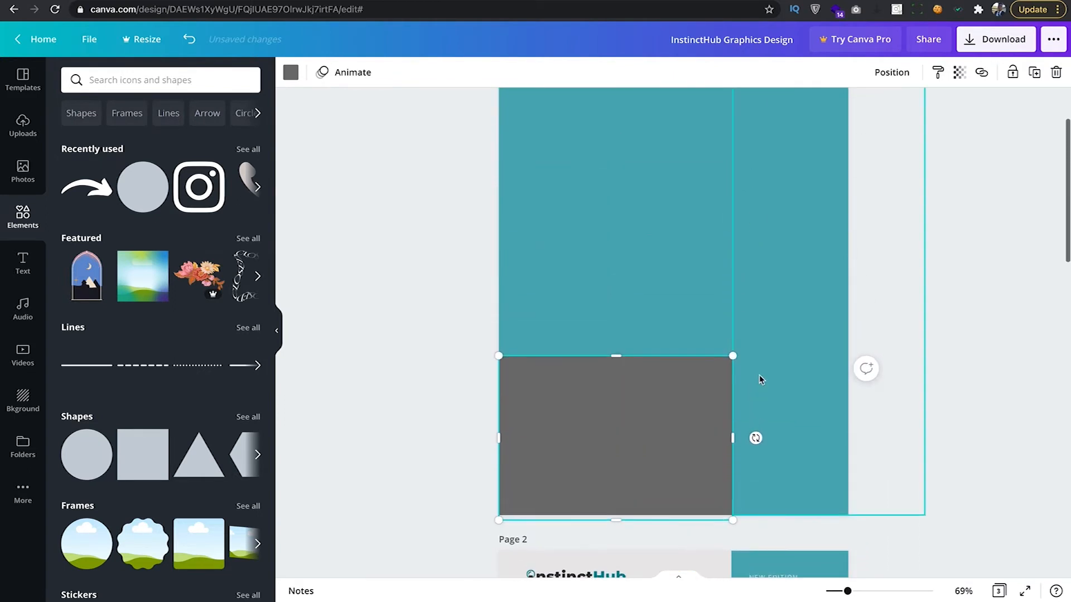
Select the upper teal rectangle and bring up its colour options.
{"action": "left_click", "coordinate": [636, 297]}
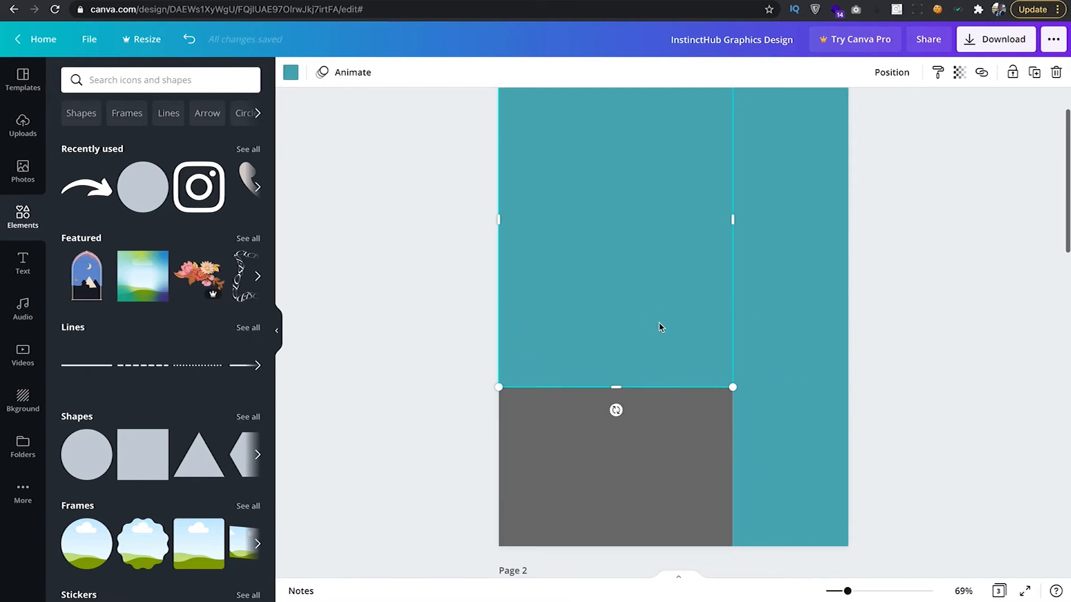
{"action": "scroll", "coordinate": [684, 363], "scroll_direction": "down", "scroll_amount": 5}
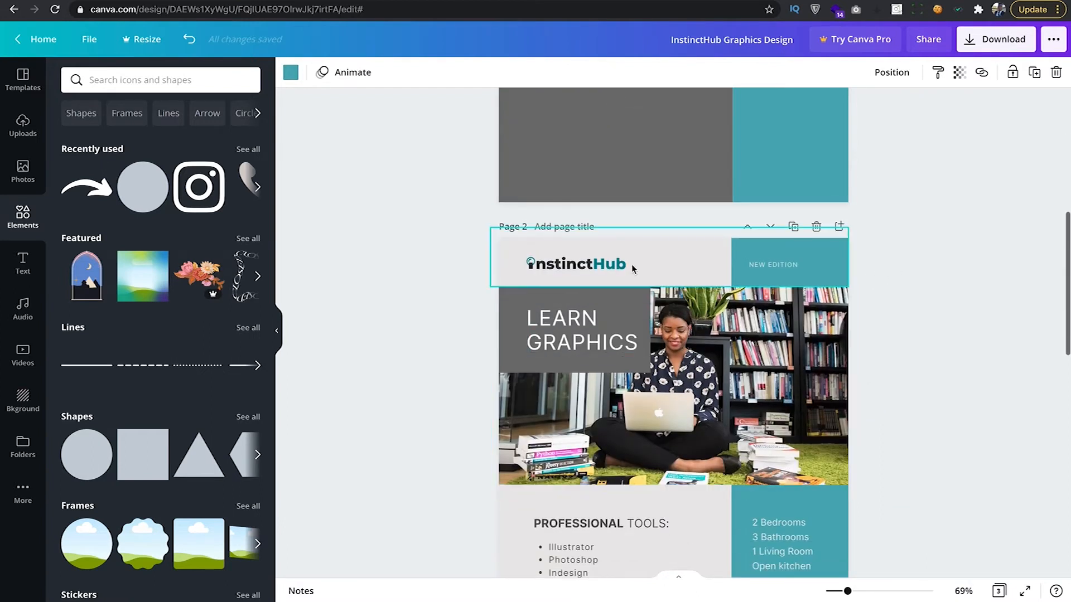
{"action": "scroll", "coordinate": [689, 243], "scroll_direction": "up", "scroll_amount": 5}
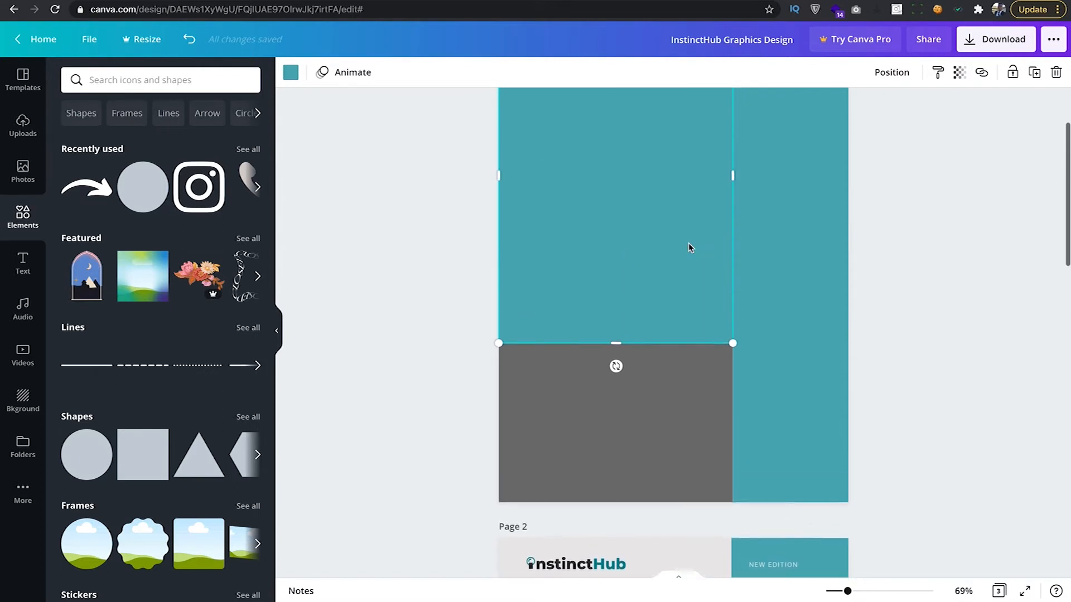
{"action": "left_click", "coordinate": [290, 73]}
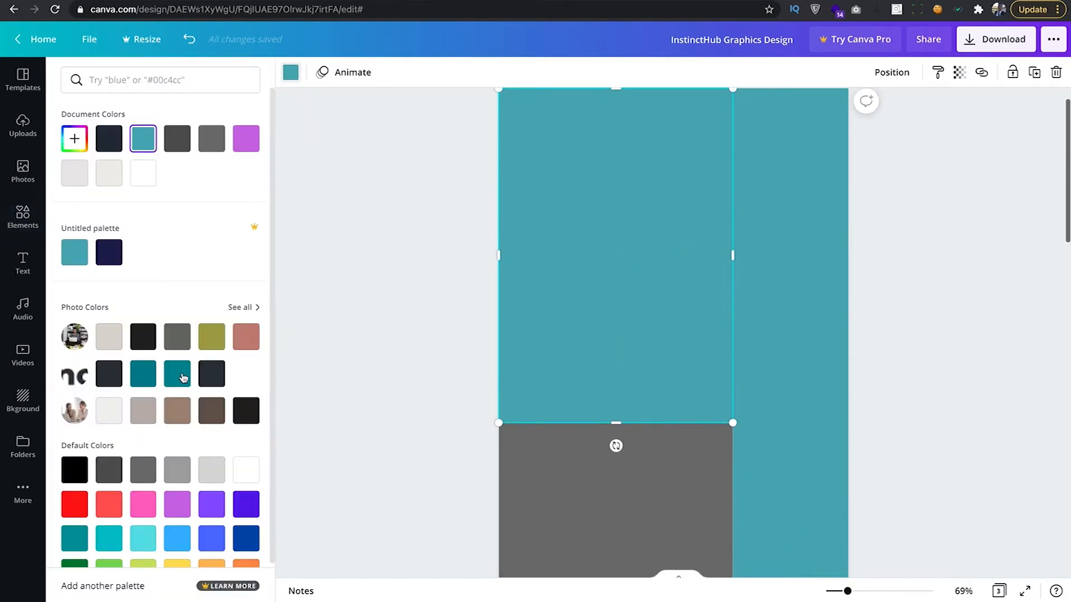
Recolour the upper-left rectangle to light grey #EFEFEF with the custom colour picker.
{"action": "scroll", "coordinate": [179, 373], "scroll_direction": "down", "scroll_amount": 1}
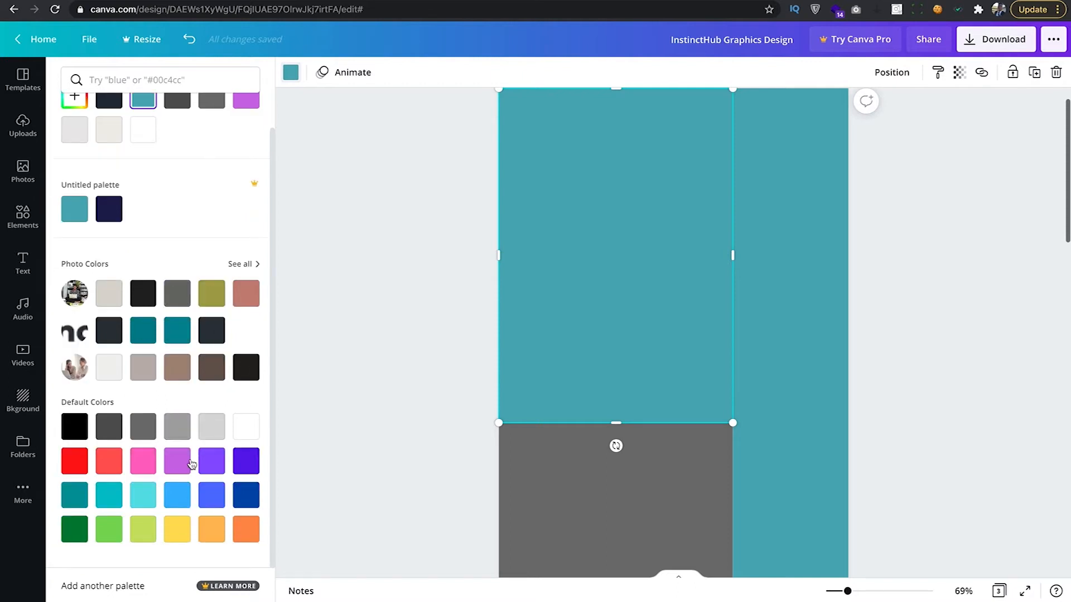
{"action": "scroll", "coordinate": [217, 333], "scroll_direction": "up", "scroll_amount": 1}
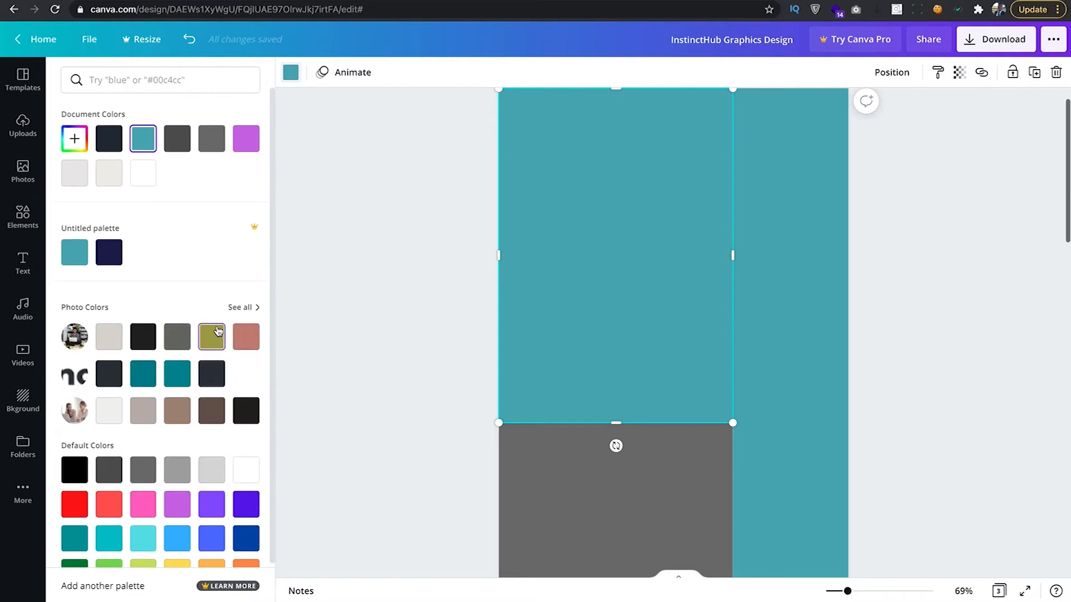
{"action": "left_click", "coordinate": [76, 139]}
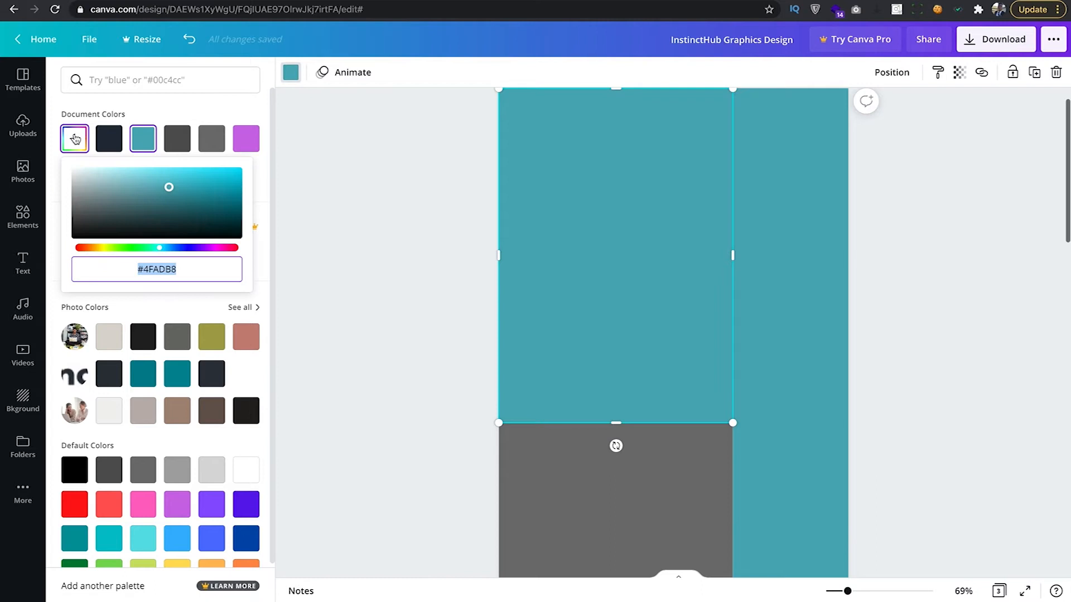
{"action": "left_click_drag", "start_coordinate": [170, 189], "coordinate": [69, 177]}
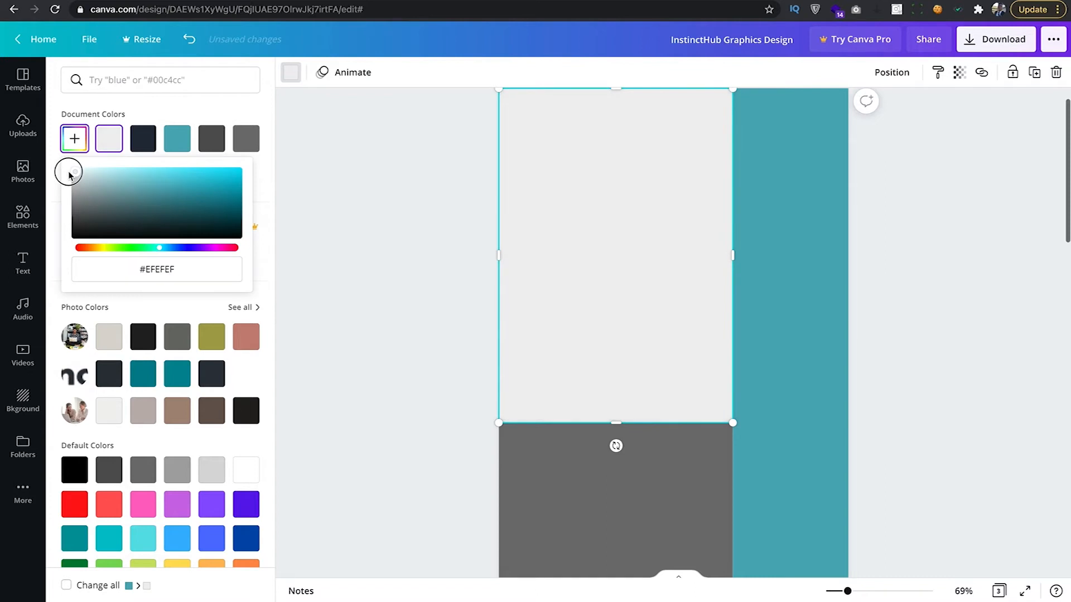
{"action": "left_click", "coordinate": [427, 200]}
{"action": "left_click", "coordinate": [738, 277]}
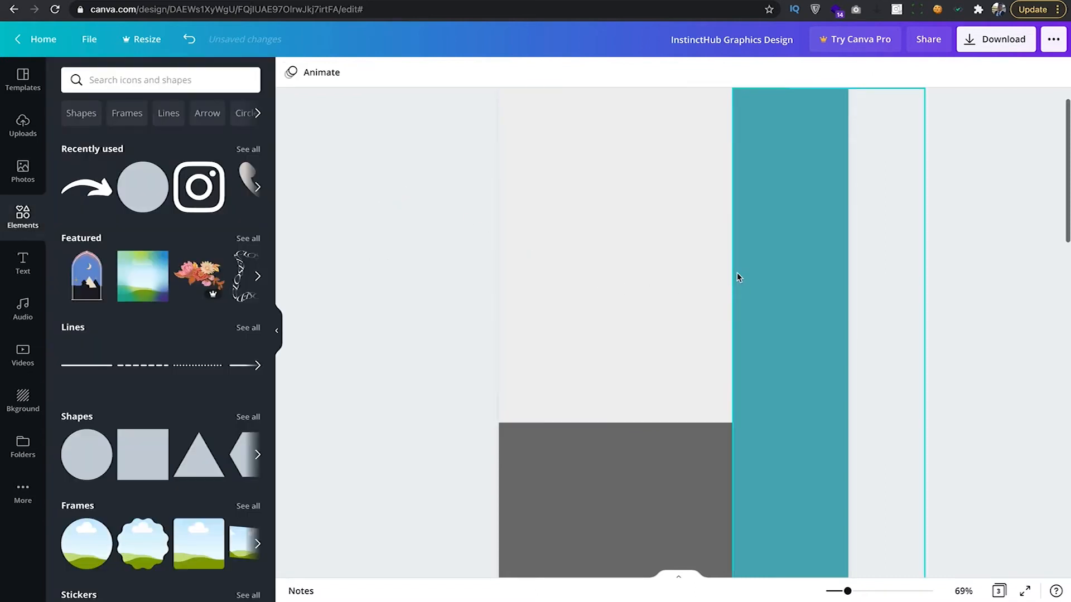
{"action": "scroll", "coordinate": [826, 369], "scroll_direction": "up", "scroll_amount": 1}
Zoom in and fine-tune the light grey rectangle's right edge against the teal strip.
{"action": "left_click", "coordinate": [419, 243]}
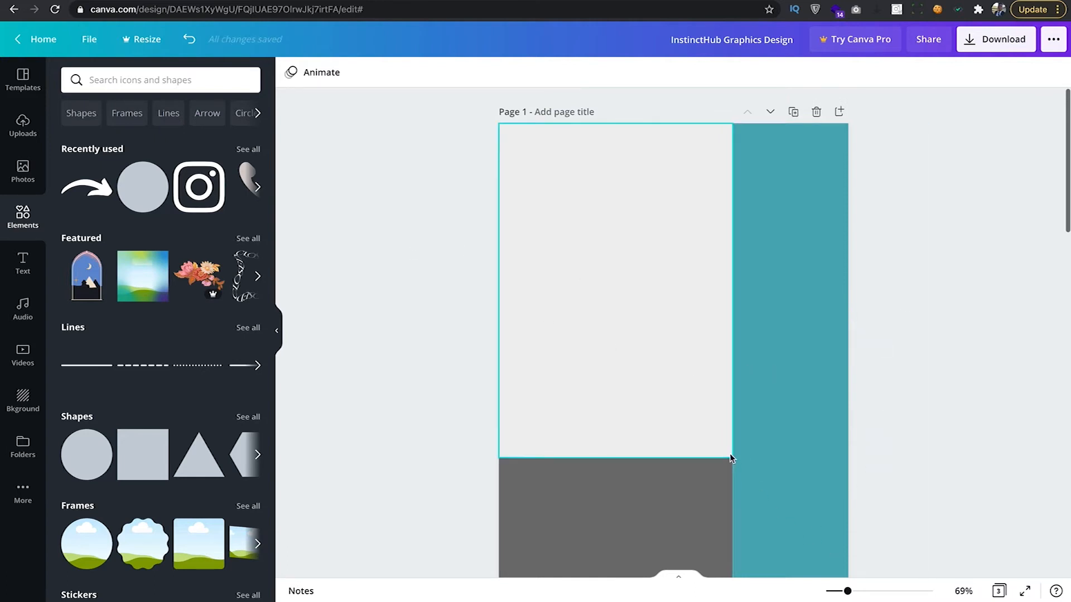
{"action": "left_click_drag", "start_coordinate": [847, 591], "coordinate": [875, 591]}
{"action": "scroll", "coordinate": [792, 513], "scroll_direction": "down", "scroll_amount": 2}
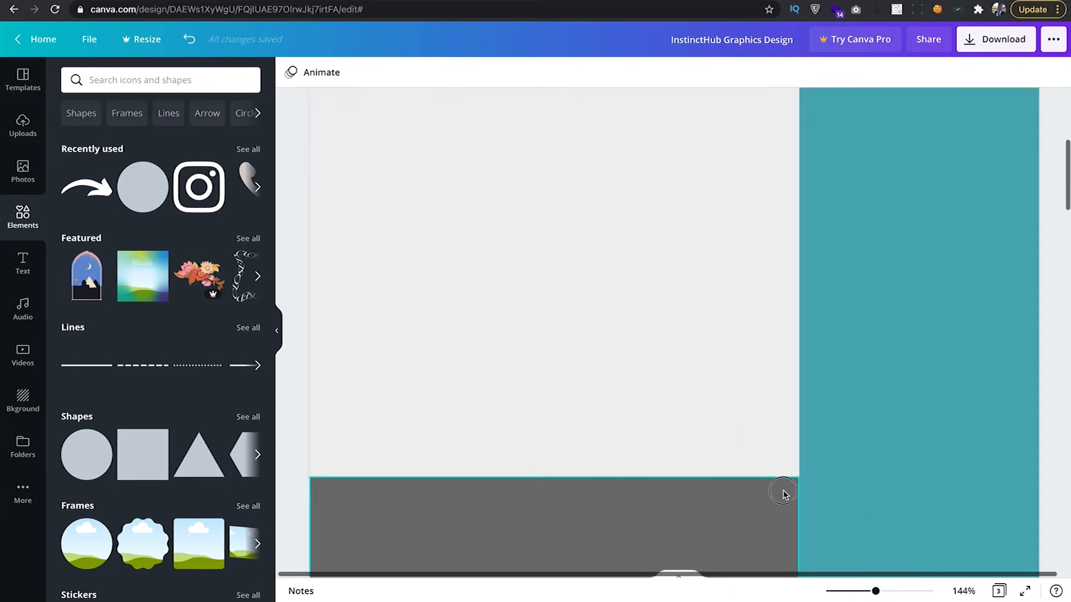
{"action": "left_click", "coordinate": [783, 494]}
{"action": "left_click", "coordinate": [724, 320]}
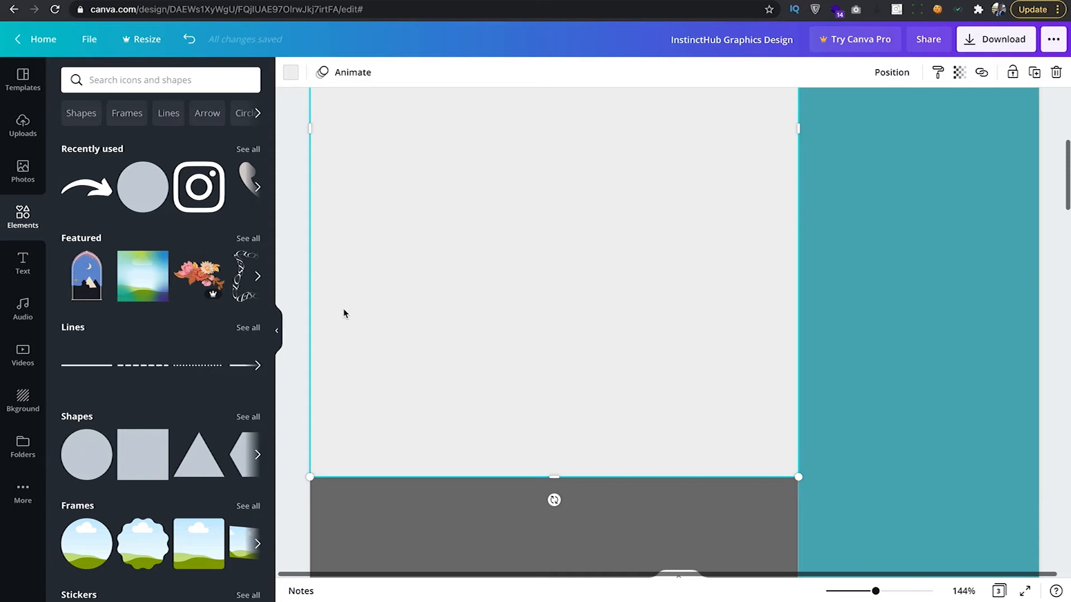
{"action": "left_click", "coordinate": [294, 279]}
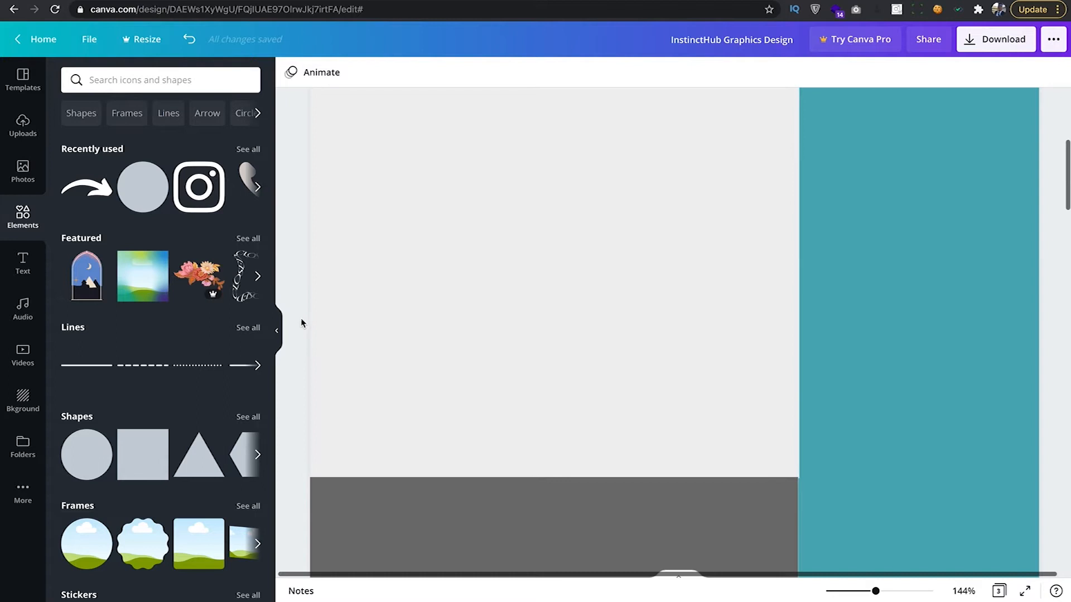
{"action": "left_click", "coordinate": [788, 459]}
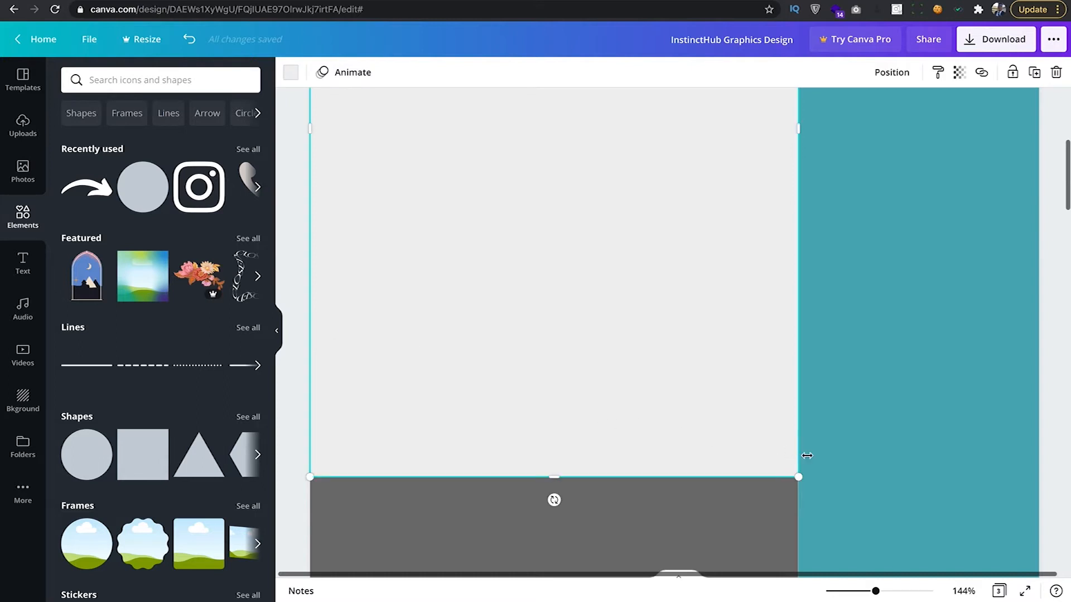
{"action": "scroll", "coordinate": [800, 390], "scroll_direction": "up", "scroll_amount": 2}
{"action": "left_click_drag", "start_coordinate": [795, 182], "coordinate": [797, 182]}
{"action": "left_click", "coordinate": [300, 320]}
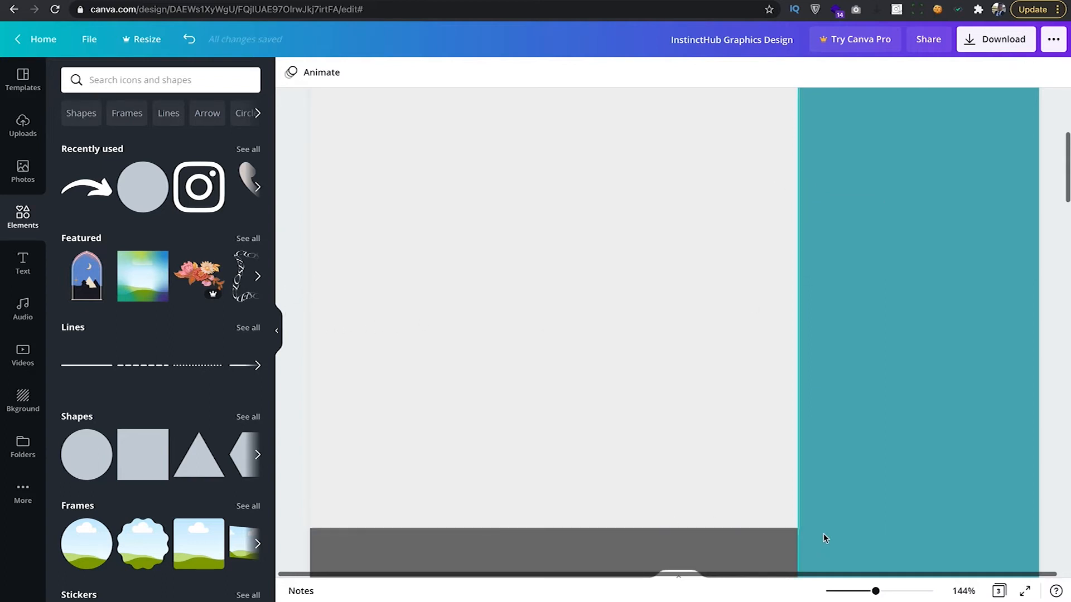
{"action": "left_click", "coordinate": [733, 452]}
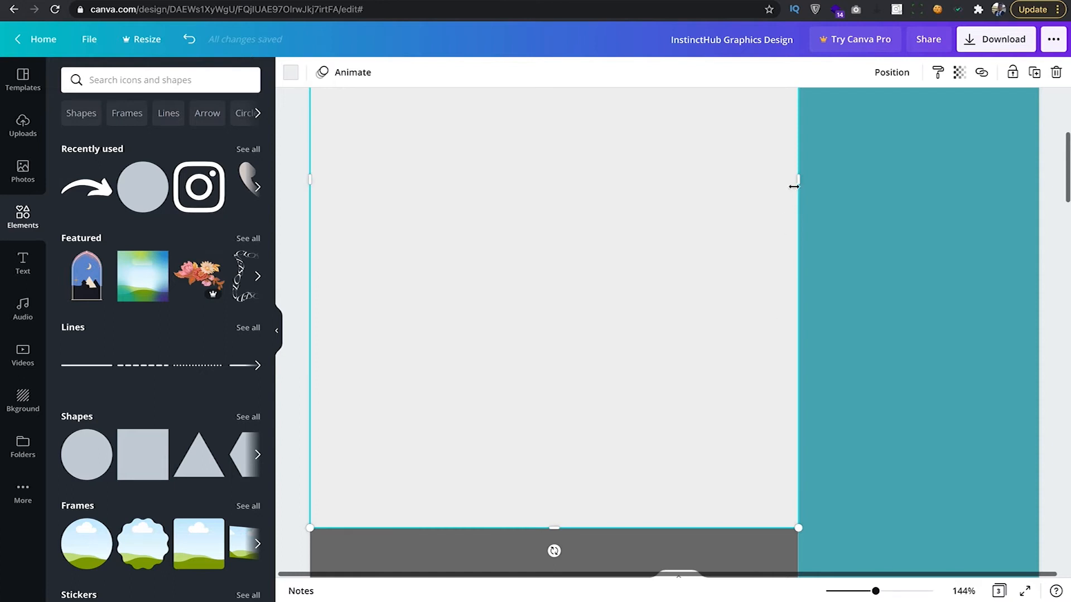
{"action": "left_click_drag", "start_coordinate": [793, 183], "coordinate": [794, 182]}
{"action": "left_click", "coordinate": [299, 332]}
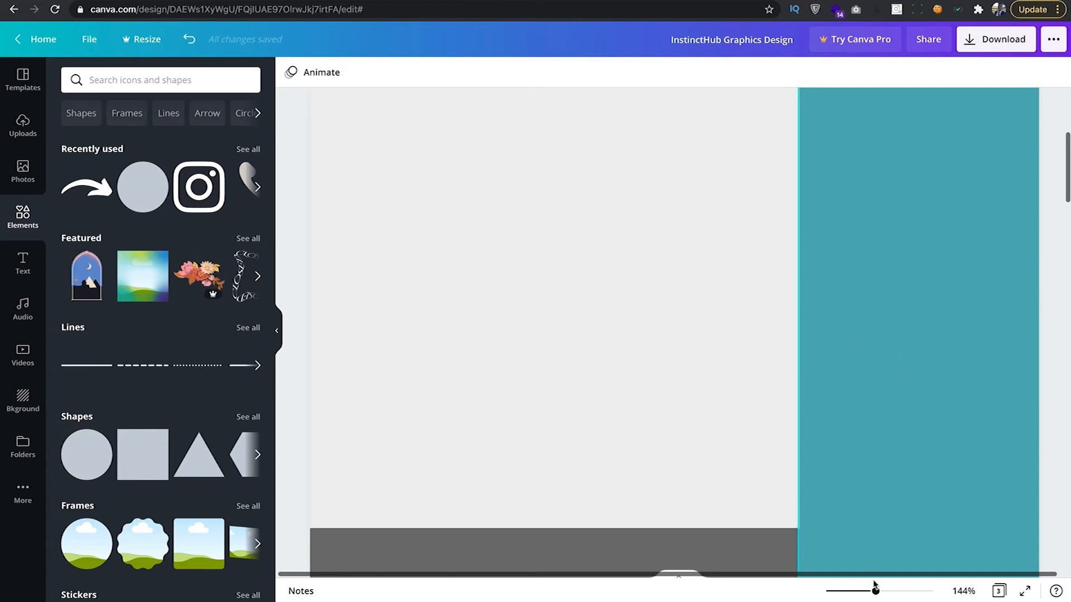
Zoom back out and adjust the dark grey rectangle's width.
{"action": "left_click_drag", "start_coordinate": [874, 589], "coordinate": [848, 591]}
{"action": "left_click", "coordinate": [728, 485]}
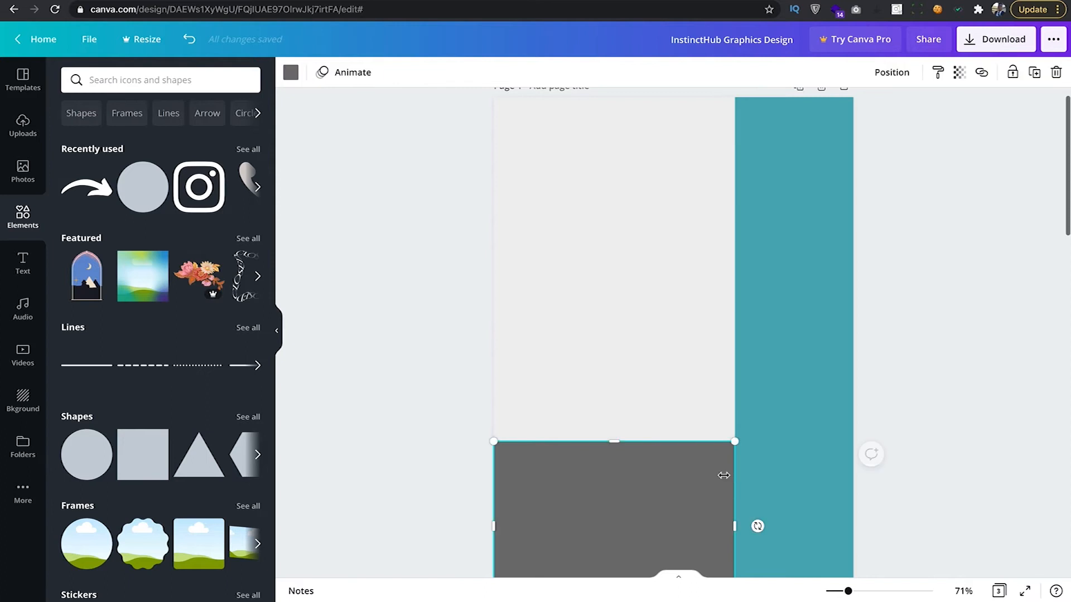
{"action": "left_click_drag", "start_coordinate": [734, 527], "coordinate": [738, 528]}
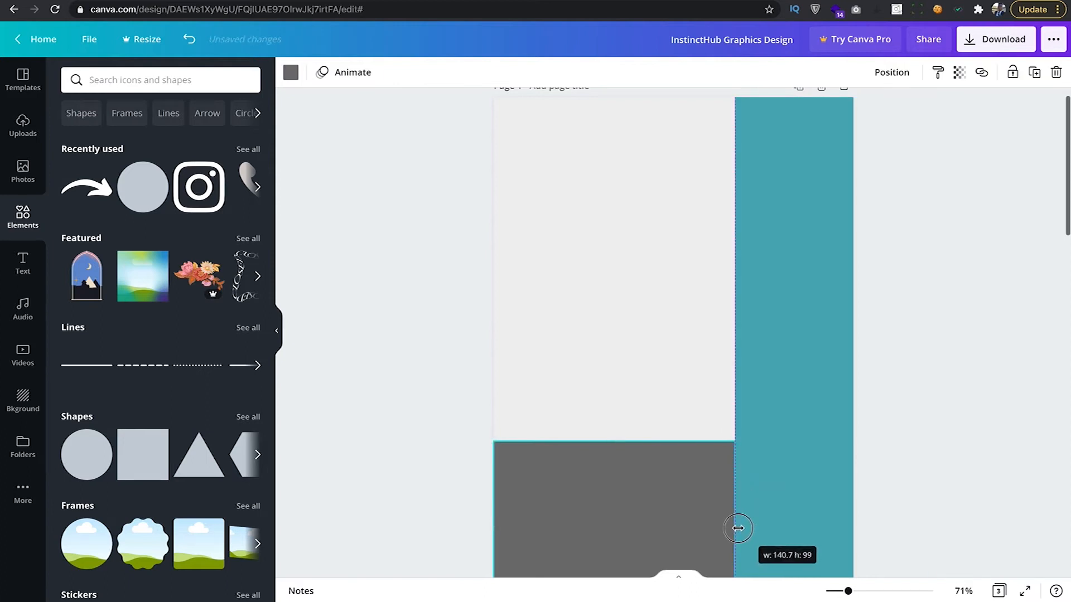
{"action": "left_click", "coordinate": [892, 441]}
Compare against Page 2 by inspecting its LEARN GRAPHICS photo.
{"action": "scroll", "coordinate": [799, 404], "scroll_direction": "up", "scroll_amount": 1}
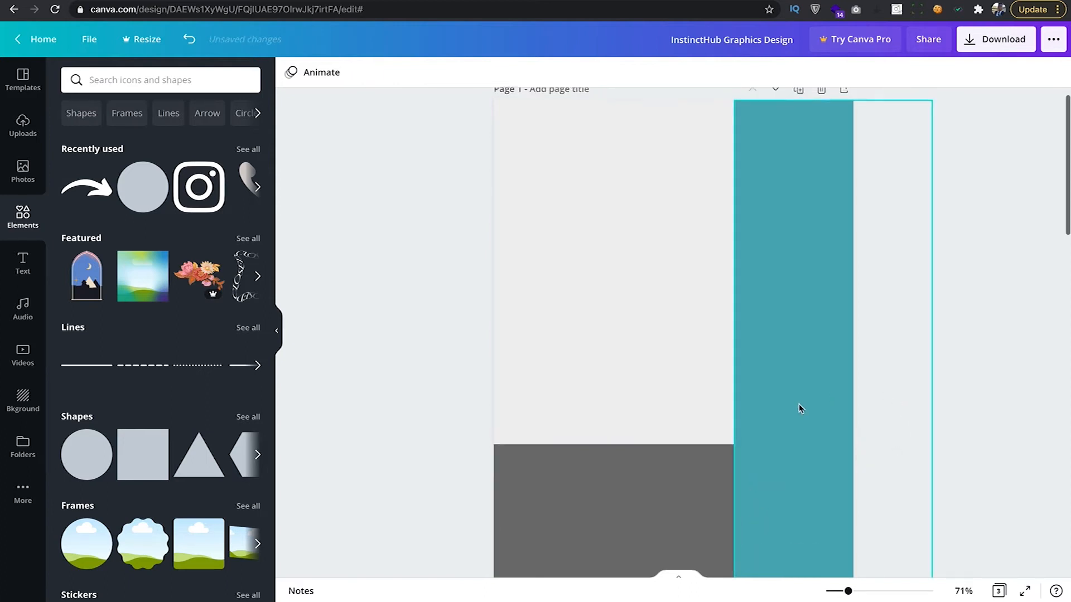
{"action": "scroll", "coordinate": [710, 346], "scroll_direction": "down", "scroll_amount": 8}
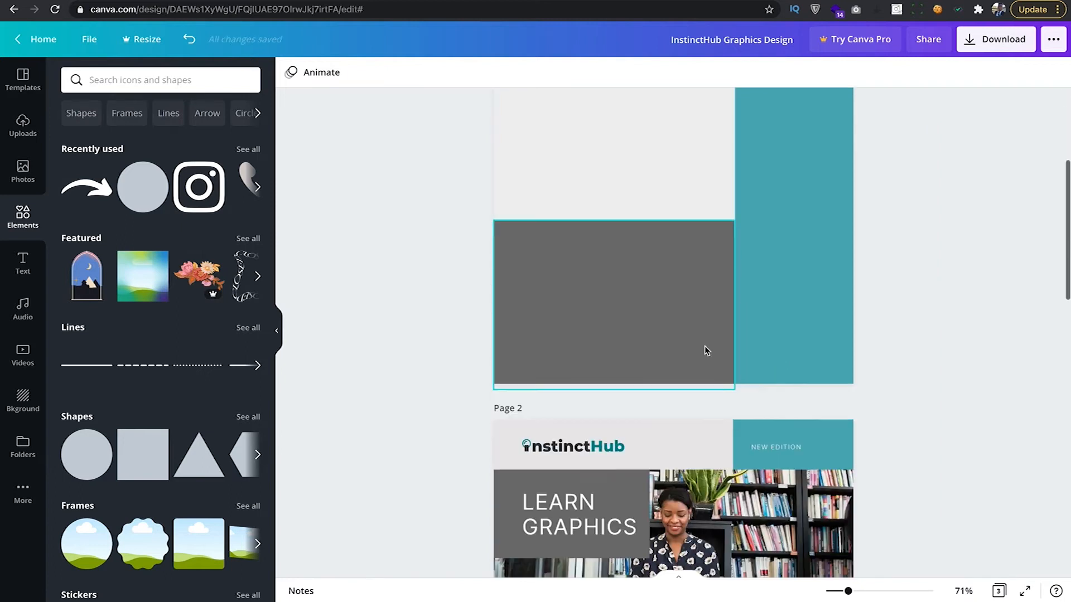
{"action": "scroll", "coordinate": [706, 348], "scroll_direction": "down", "scroll_amount": 2}
{"action": "scroll", "coordinate": [705, 350], "scroll_direction": "down", "scroll_amount": 2}
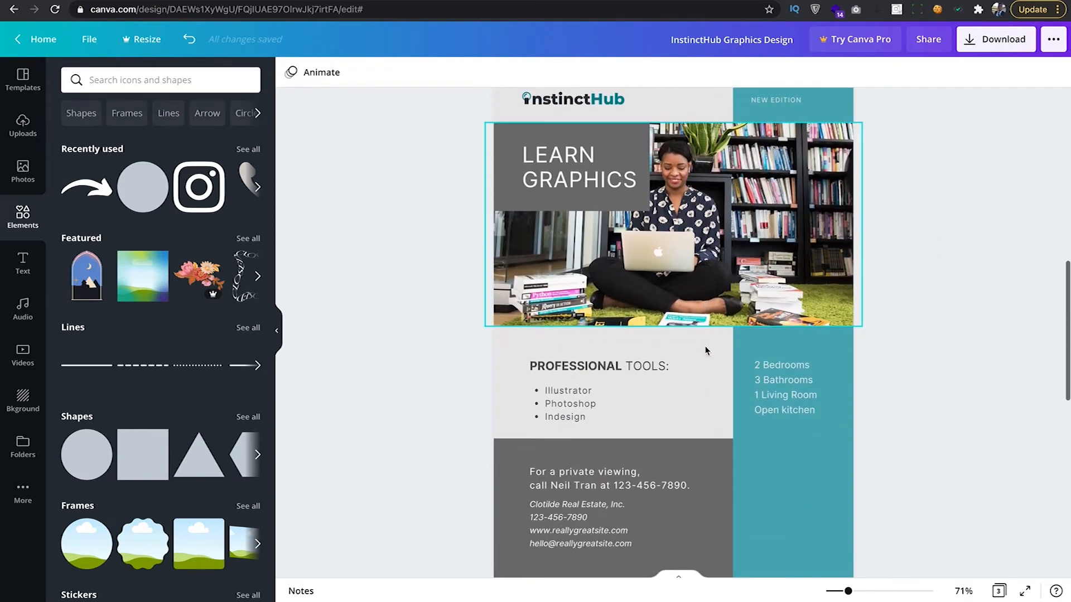
{"action": "scroll", "coordinate": [705, 346], "scroll_direction": "up", "scroll_amount": 4}
{"action": "scroll", "coordinate": [705, 350], "scroll_direction": "up", "scroll_amount": 12}
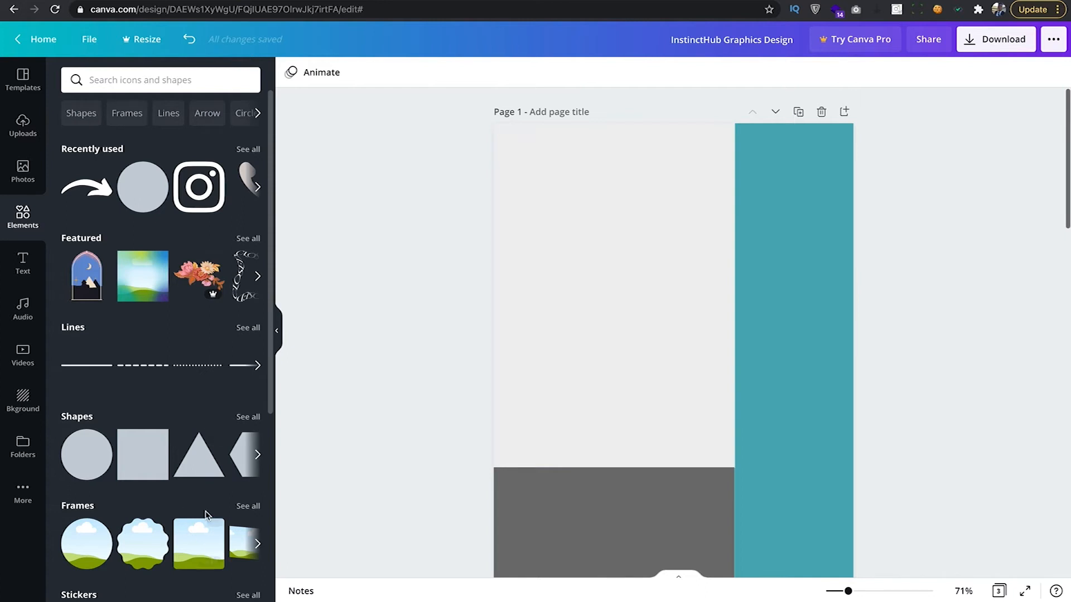
{"action": "scroll", "coordinate": [195, 537], "scroll_direction": "right", "scroll_amount": 5}
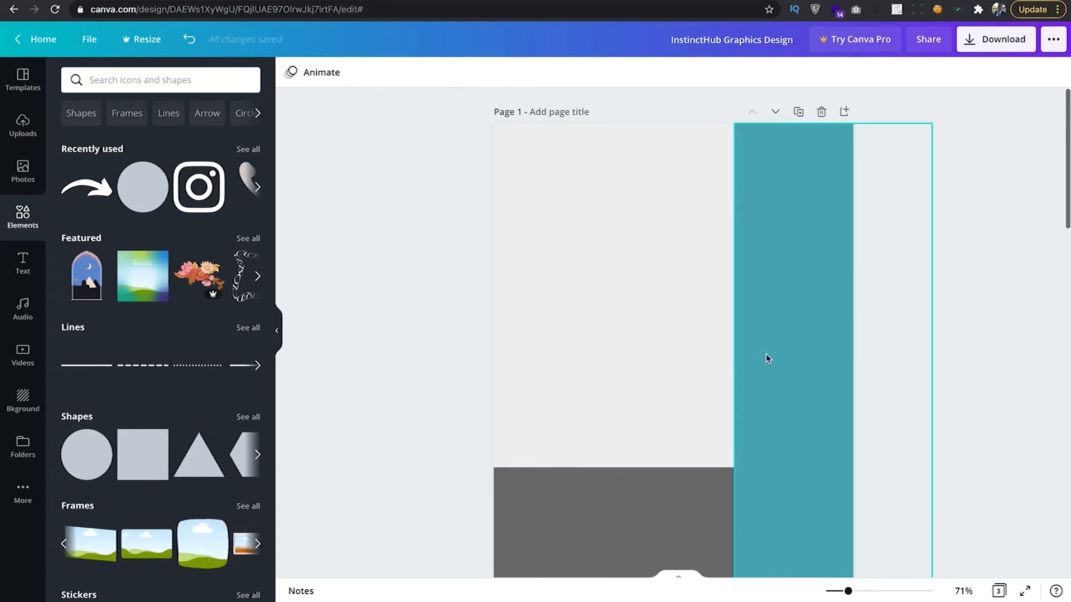
{"action": "scroll", "coordinate": [767, 359], "scroll_direction": "down", "scroll_amount": 8}
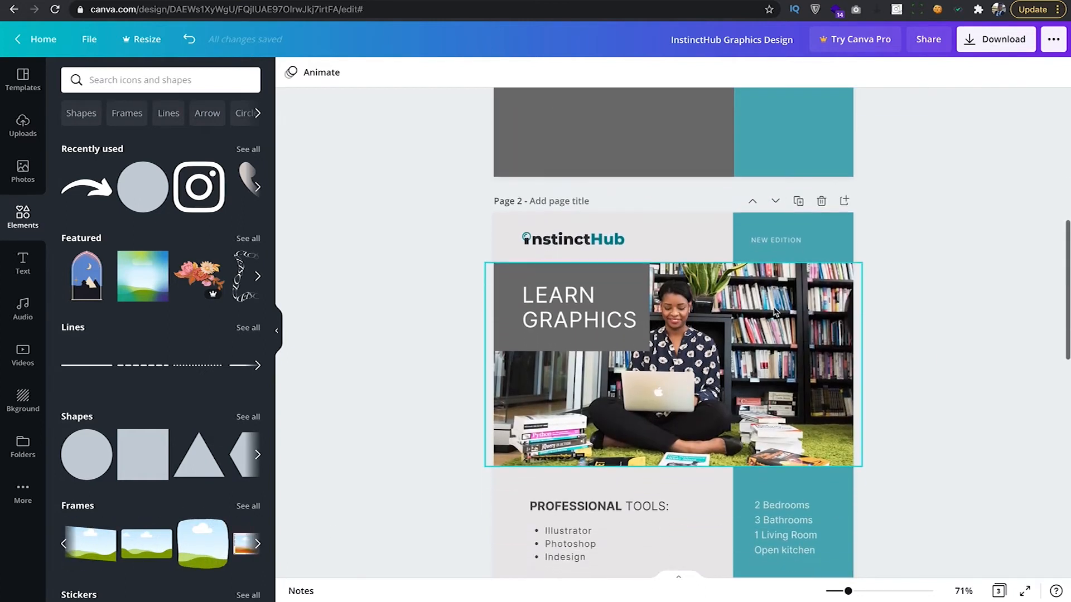
{"action": "left_click", "coordinate": [731, 318]}
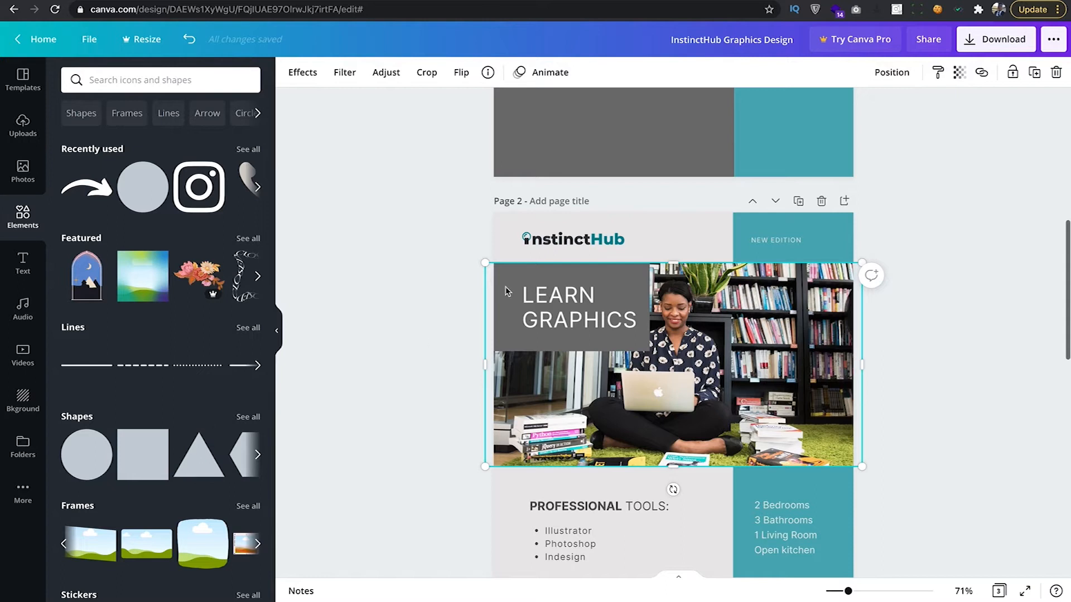
{"action": "scroll", "coordinate": [559, 249], "scroll_direction": "up", "scroll_amount": 10}
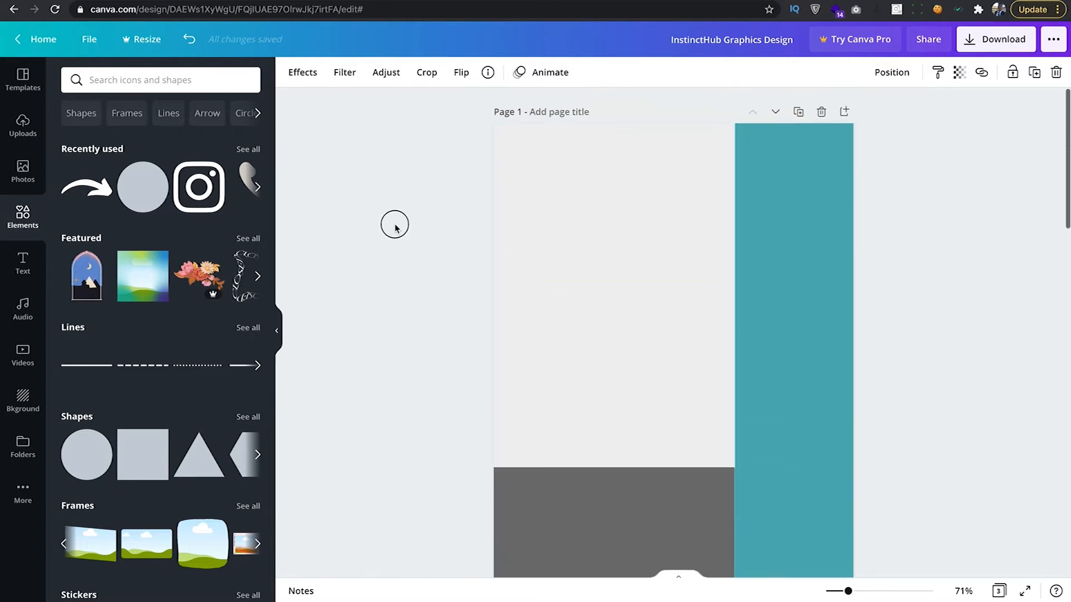
{"action": "left_click", "coordinate": [395, 222]}
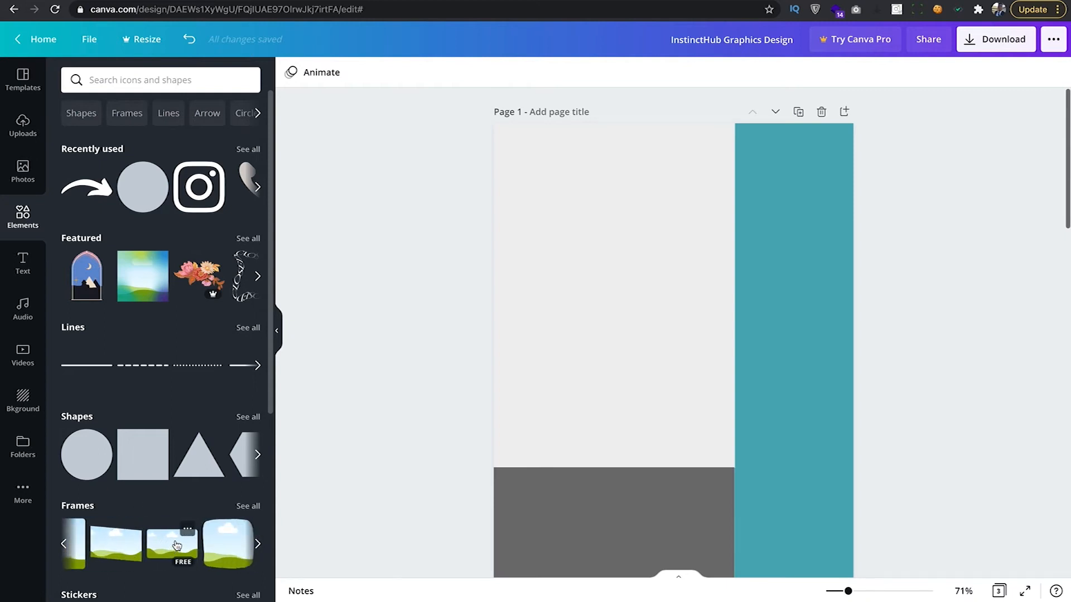
{"action": "left_click_drag", "start_coordinate": [173, 546], "coordinate": [565, 299]}
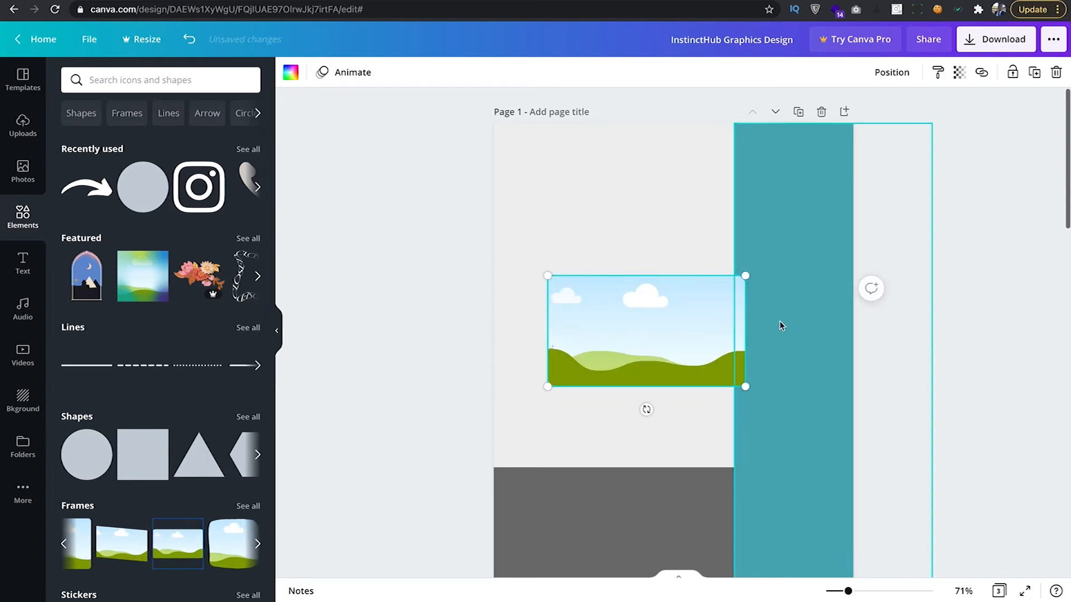
{"action": "left_click_drag", "start_coordinate": [599, 311], "coordinate": [536, 223]}
{"action": "left_click_drag", "start_coordinate": [676, 298], "coordinate": [886, 349]}
{"action": "scroll", "coordinate": [695, 341], "scroll_direction": "down", "scroll_amount": 5}
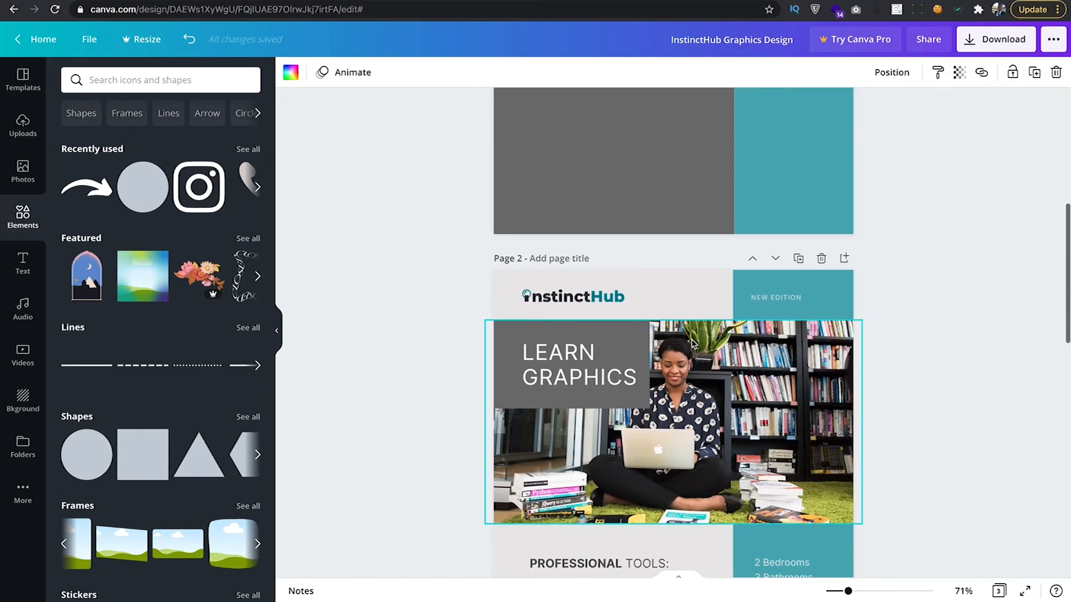
{"action": "scroll", "coordinate": [692, 339], "scroll_direction": "up", "scroll_amount": 2}
{"action": "scroll", "coordinate": [691, 339], "scroll_direction": "down", "scroll_amount": 3}
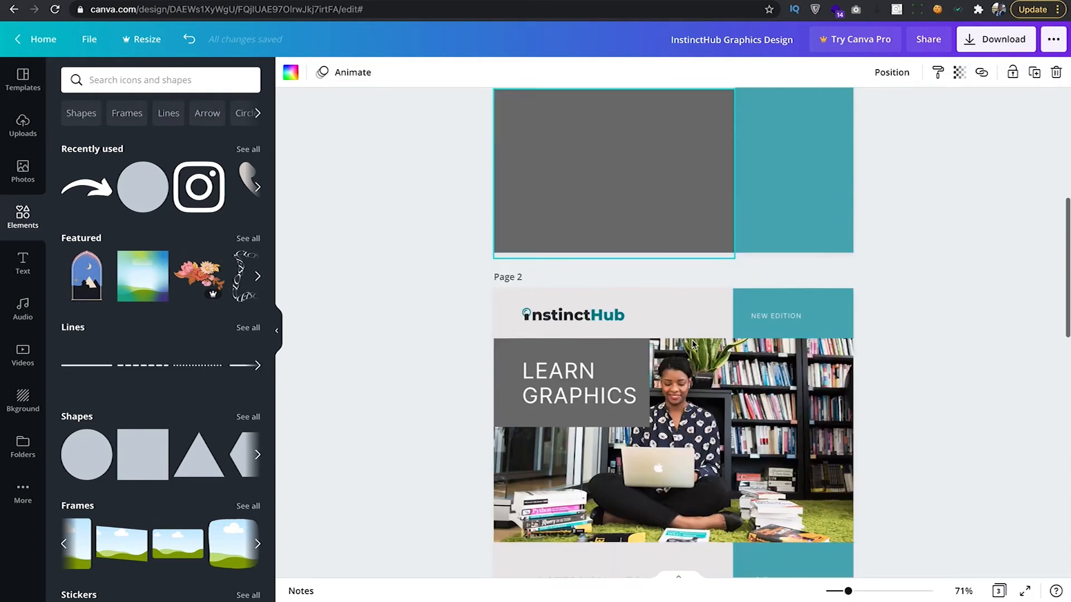
{"action": "scroll", "coordinate": [691, 340], "scroll_direction": "up", "scroll_amount": 5}
{"action": "scroll", "coordinate": [692, 341], "scroll_direction": "up", "scroll_amount": 1}
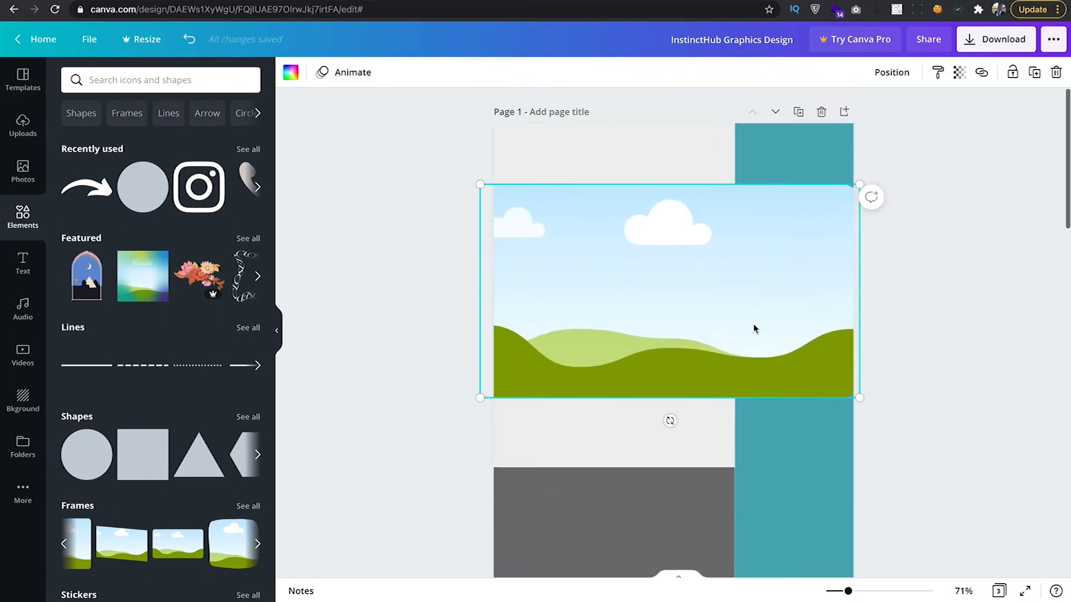
{"action": "scroll", "coordinate": [754, 329], "scroll_direction": "down", "scroll_amount": 6}
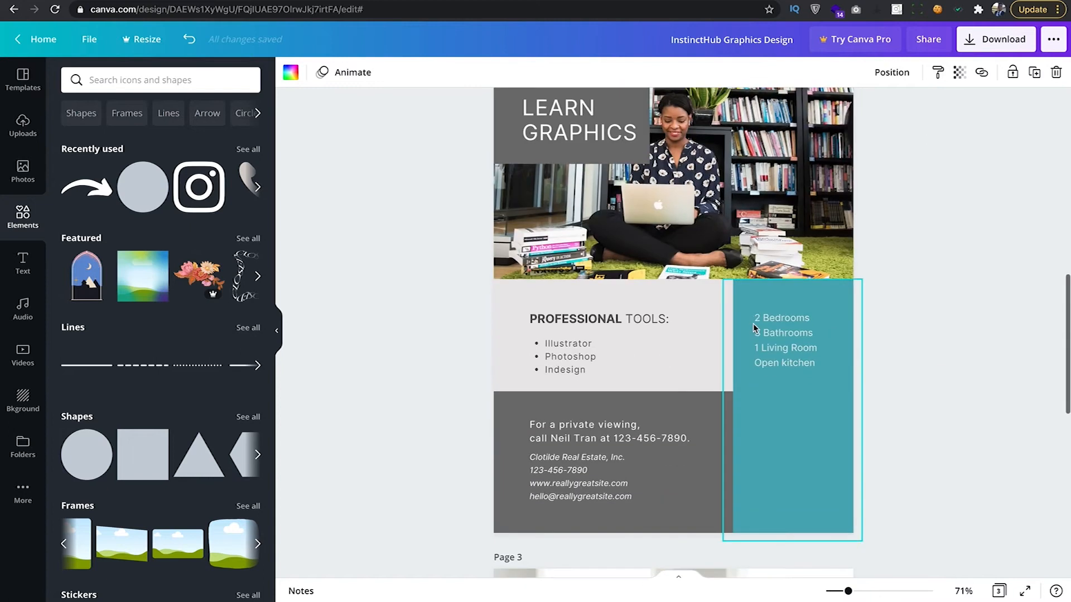
{"action": "scroll", "coordinate": [753, 324], "scroll_direction": "up", "scroll_amount": 4}
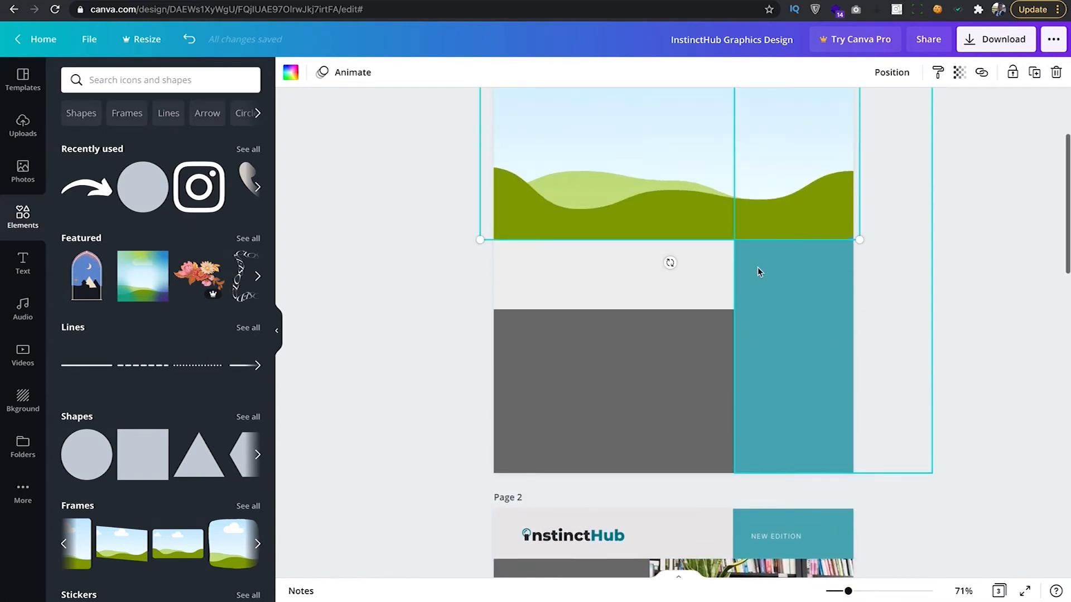
{"action": "scroll", "coordinate": [758, 270], "scroll_direction": "up", "scroll_amount": 2}
{"action": "scroll", "coordinate": [758, 272], "scroll_direction": "up", "scroll_amount": 1}
{"action": "left_click_drag", "start_coordinate": [836, 276], "coordinate": [840, 275]}
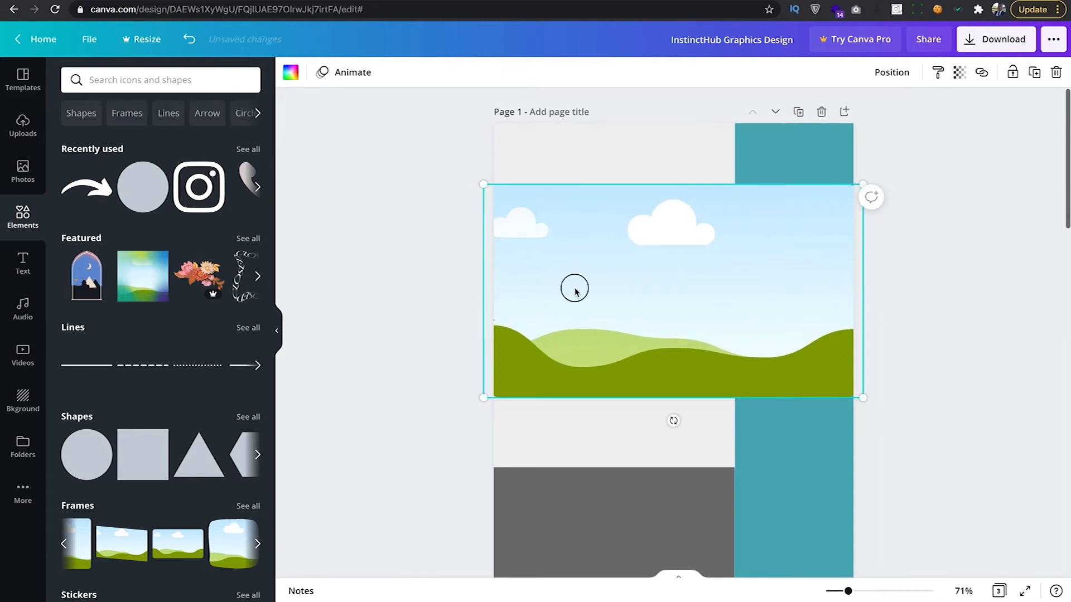
{"action": "left_click", "coordinate": [916, 277]}
{"action": "left_click", "coordinate": [778, 296]}
{"action": "key", "text": "Delete"}
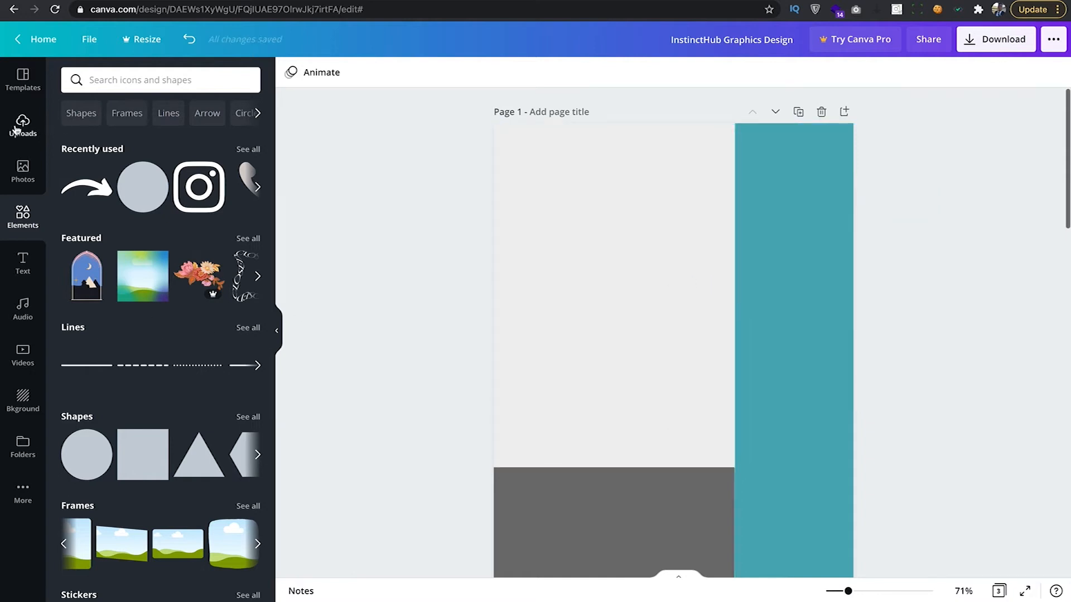
Search Photos for 'learn' and add the woman-with-laptop photo to page 1.
{"action": "left_click", "coordinate": [23, 170]}
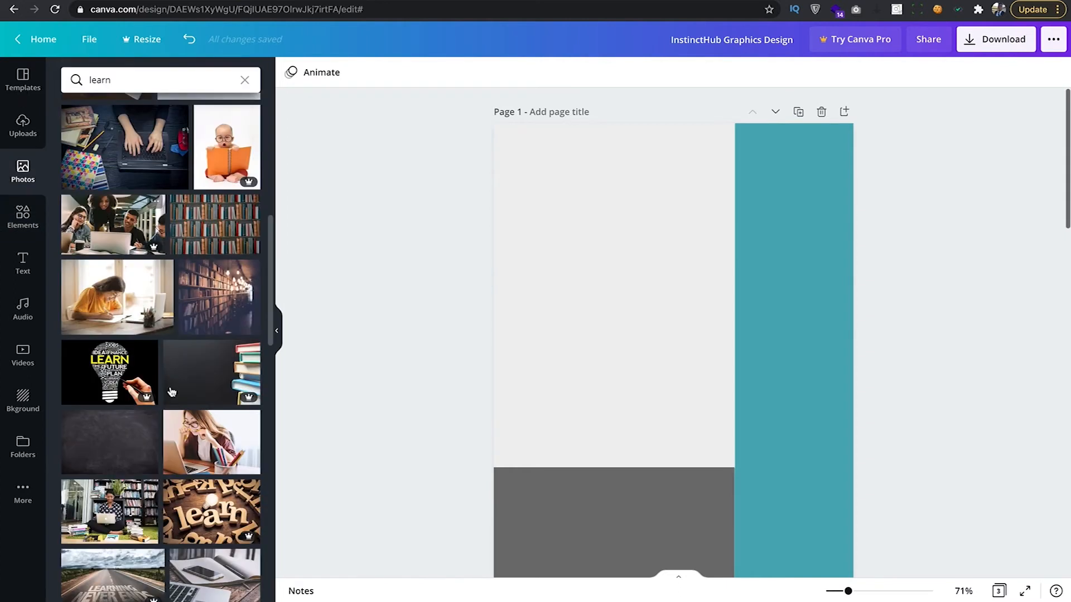
{"action": "left_click", "coordinate": [126, 81]}
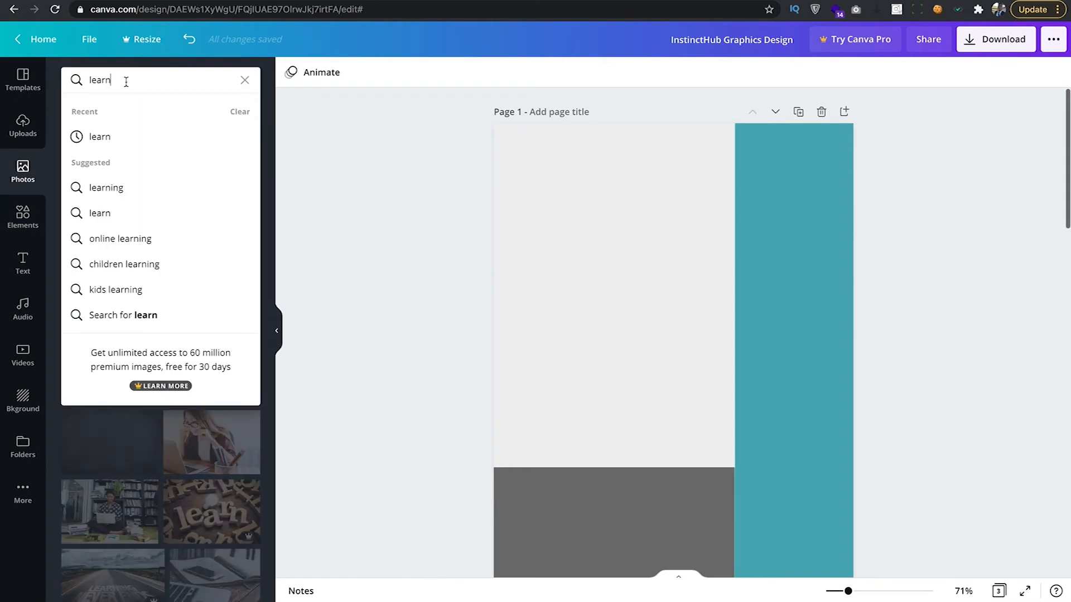
{"action": "left_click", "coordinate": [118, 522]}
{"action": "left_click_drag", "start_coordinate": [101, 515], "coordinate": [571, 284]}
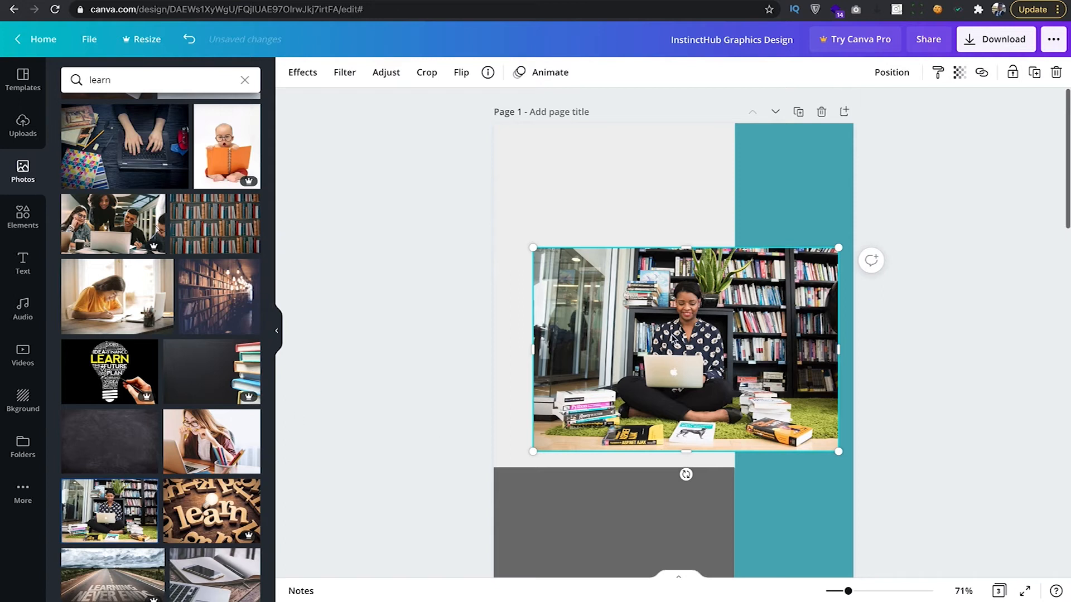
Snap the photo to the page's left edge, stretch it to the right edge, and lower it slightly.
{"action": "left_click_drag", "start_coordinate": [637, 375], "coordinate": [598, 287]}
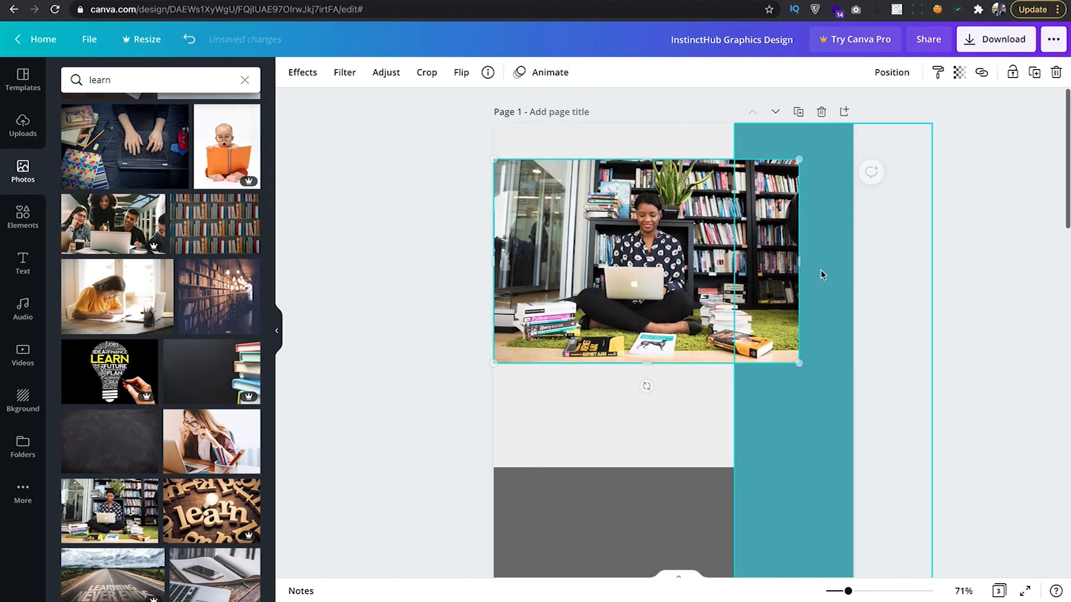
{"action": "left_click_drag", "start_coordinate": [800, 261], "coordinate": [873, 259]}
{"action": "left_click_drag", "start_coordinate": [774, 294], "coordinate": [775, 308]}
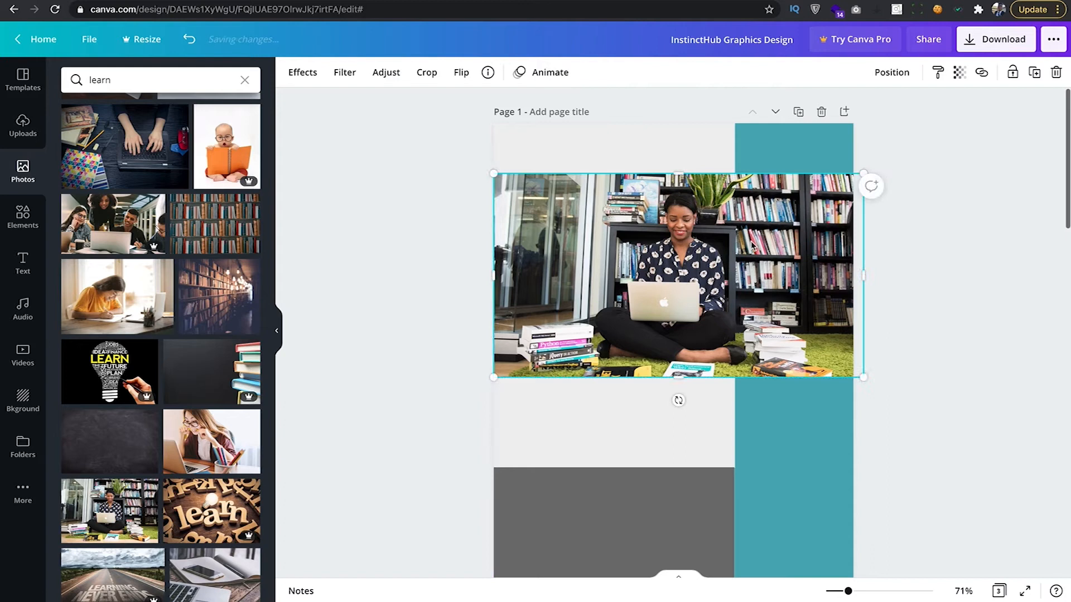
{"action": "scroll", "coordinate": [560, 243], "scroll_direction": "down", "scroll_amount": 6}
{"action": "scroll", "coordinate": [570, 346], "scroll_direction": "up", "scroll_amount": 5}
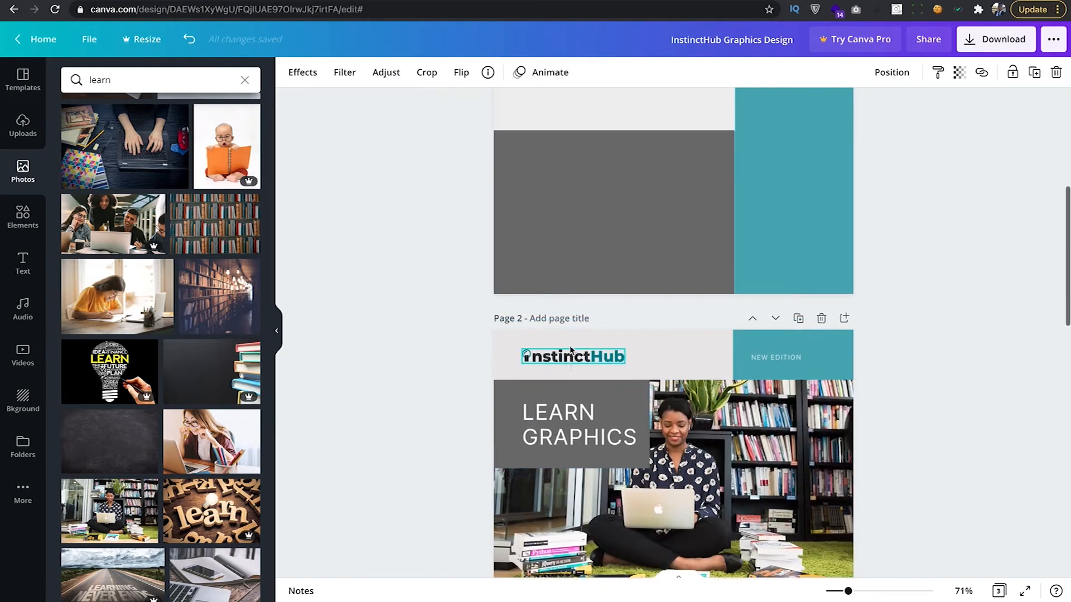
{"action": "scroll", "coordinate": [571, 351], "scroll_direction": "up", "scroll_amount": 2}
{"action": "left_click_drag", "start_coordinate": [581, 308], "coordinate": [581, 315]}
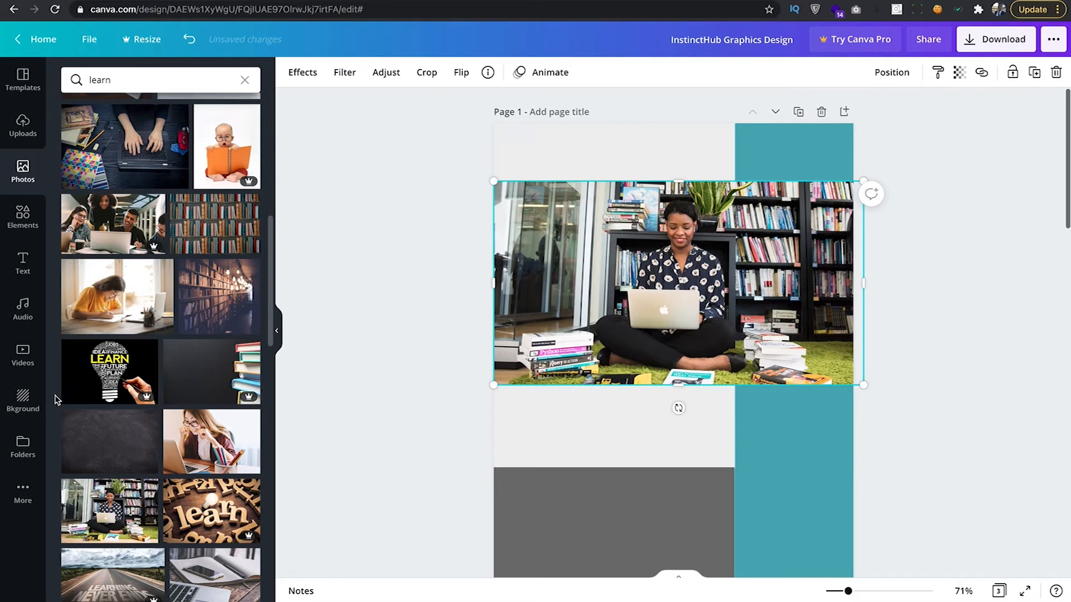
Drag the InstinctHub logo from Uploads to page 1's top left, shrink it, and nudge it into place.
{"action": "left_click", "coordinate": [23, 126]}
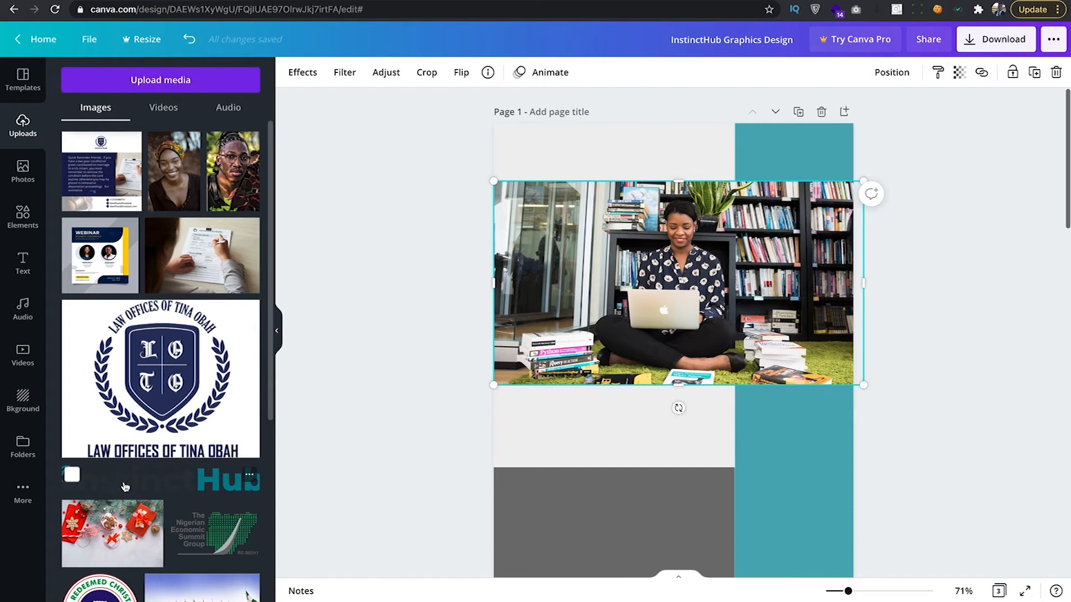
{"action": "left_click_drag", "start_coordinate": [125, 487], "coordinate": [595, 161]}
{"action": "left_click_drag", "start_coordinate": [739, 131], "coordinate": [623, 141]}
{"action": "left_click", "coordinate": [478, 151]}
{"action": "left_click_drag", "start_coordinate": [550, 162], "coordinate": [548, 164]}
{"action": "left_click", "coordinate": [363, 208]}
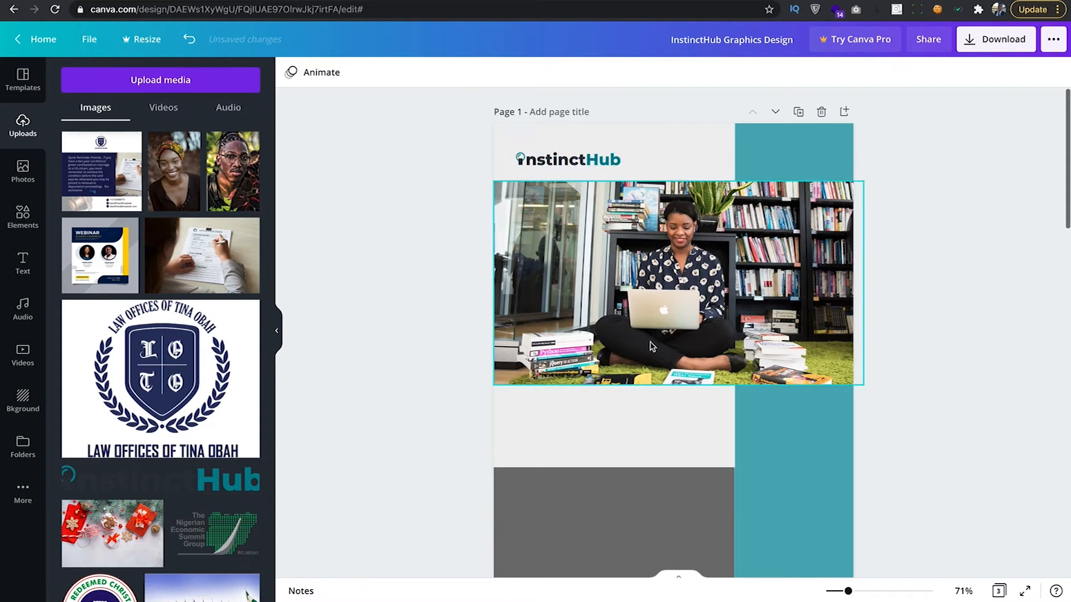
{"action": "scroll", "coordinate": [652, 346], "scroll_direction": "down", "scroll_amount": 1}
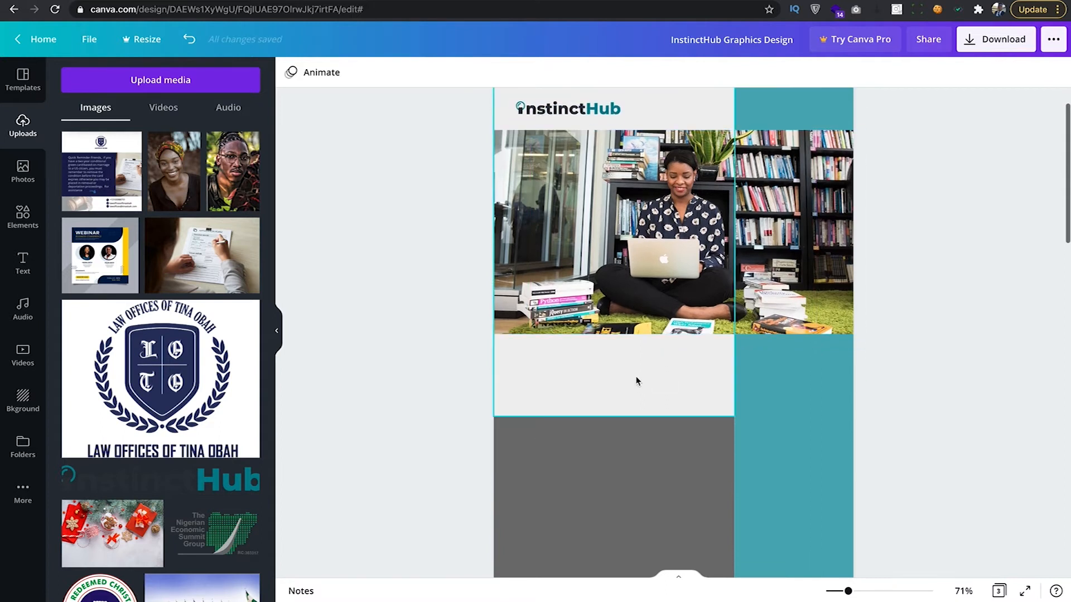
{"action": "scroll", "coordinate": [635, 381], "scroll_direction": "down", "scroll_amount": 2}
Drag the grey footer rectangle's top edge down to shorten it.
{"action": "left_click", "coordinate": [658, 366]}
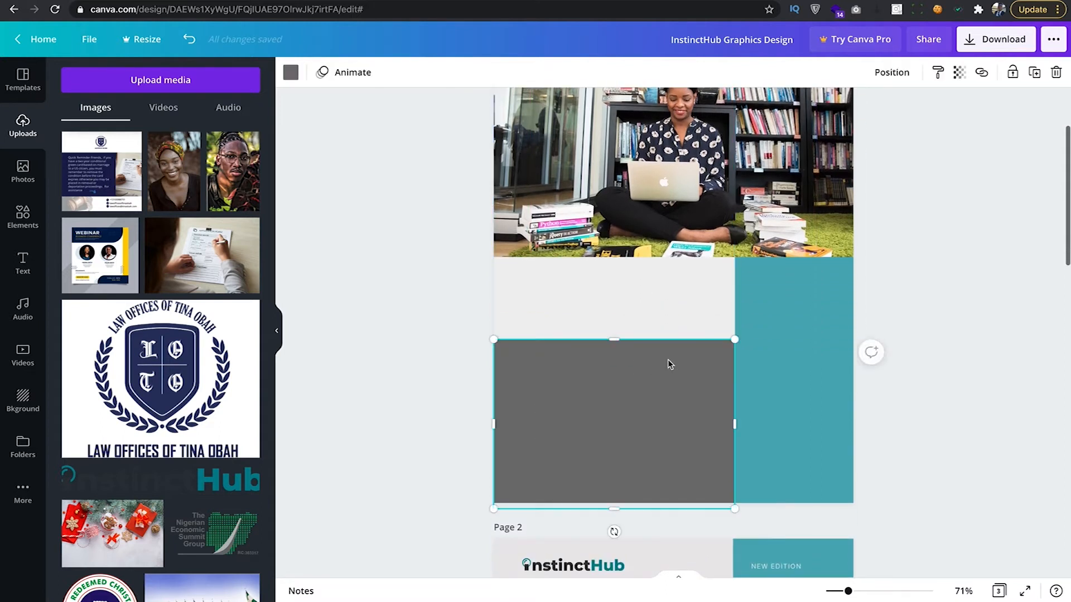
{"action": "scroll", "coordinate": [637, 368], "scroll_direction": "down", "scroll_amount": 6}
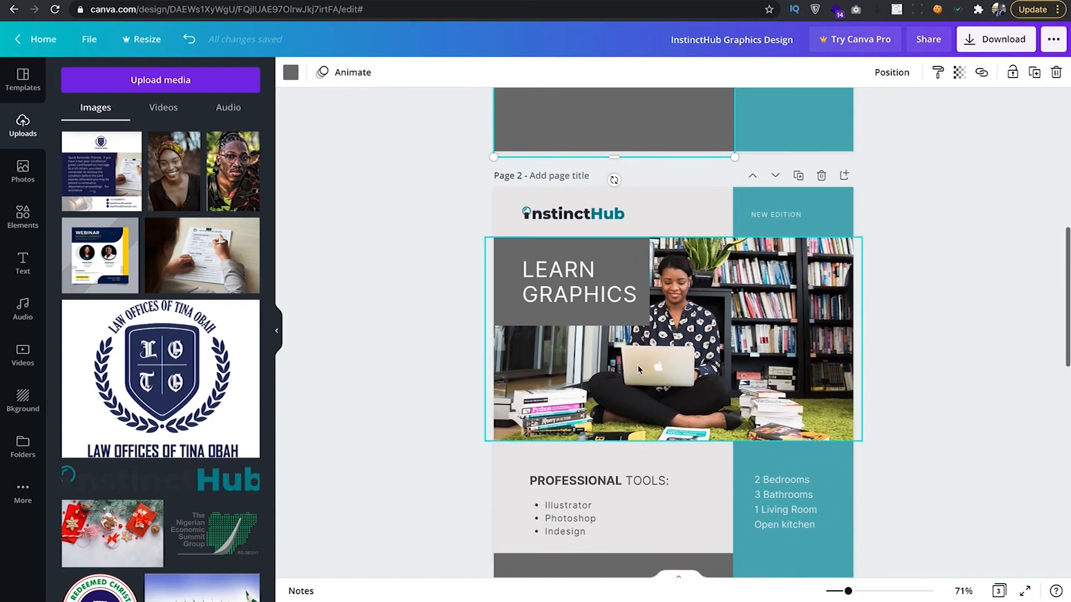
{"action": "scroll", "coordinate": [637, 365], "scroll_direction": "down", "scroll_amount": 5}
{"action": "scroll", "coordinate": [624, 286], "scroll_direction": "up", "scroll_amount": 10}
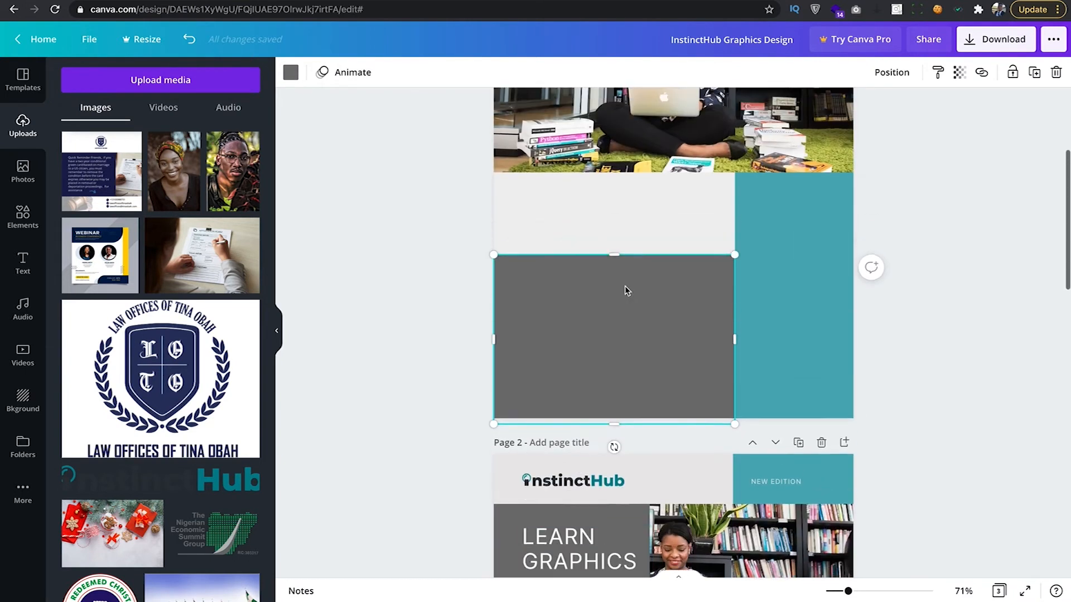
{"action": "scroll", "coordinate": [624, 285], "scroll_direction": "up", "scroll_amount": 1}
{"action": "left_click_drag", "start_coordinate": [613, 277], "coordinate": [618, 312]}
Extend the light-grey box's bottom edge down until it meets the footer.
{"action": "scroll", "coordinate": [667, 346], "scroll_direction": "up", "scroll_amount": 1}
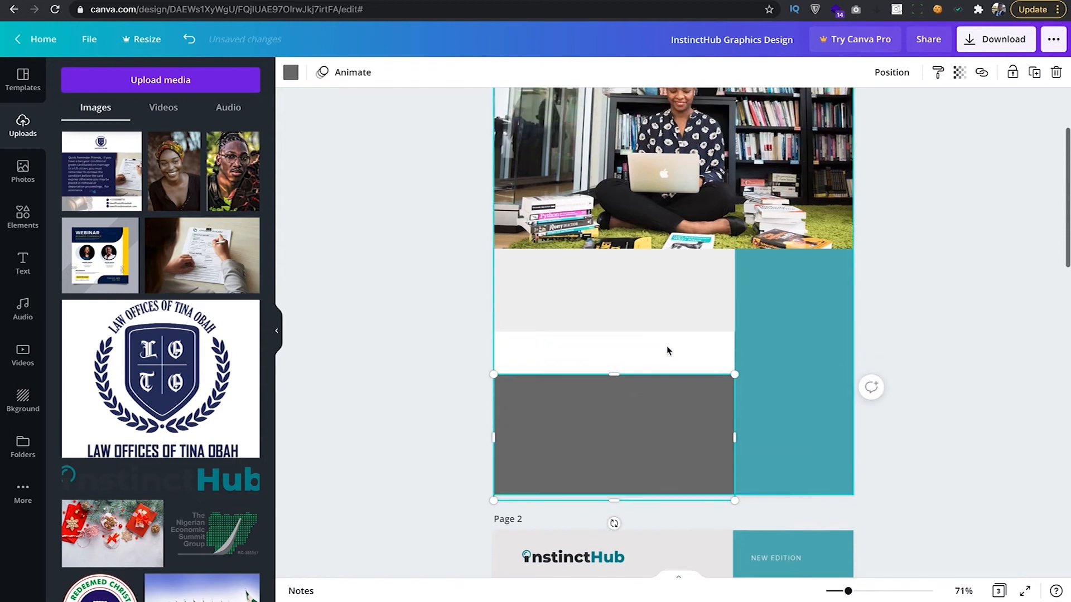
{"action": "left_click", "coordinate": [642, 317]}
{"action": "scroll", "coordinate": [619, 323], "scroll_direction": "up", "scroll_amount": 2}
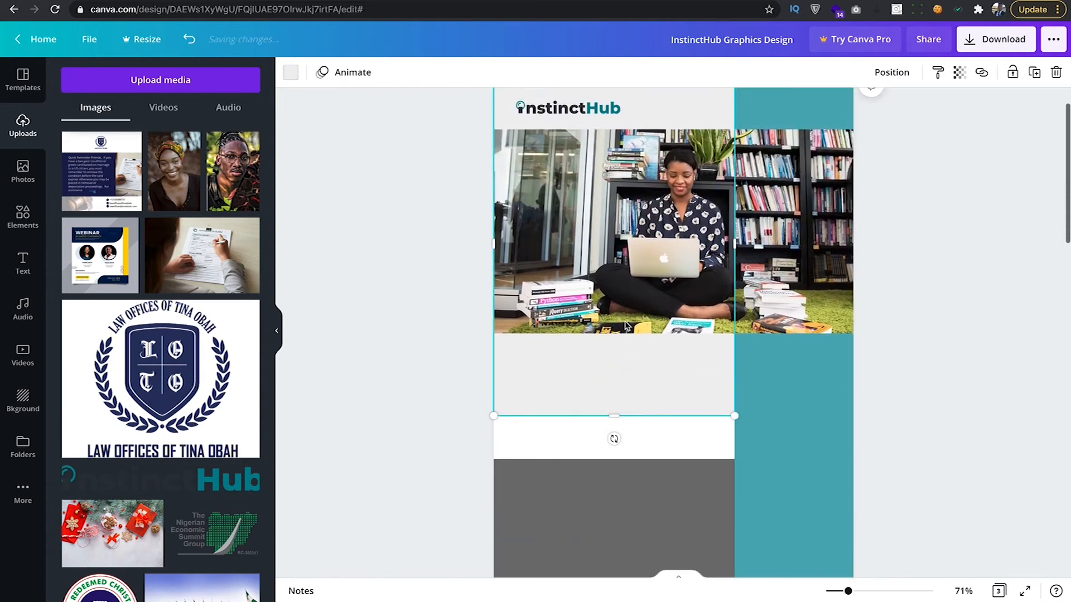
{"action": "scroll", "coordinate": [625, 327], "scroll_direction": "up", "scroll_amount": 1}
{"action": "left_click_drag", "start_coordinate": [613, 444], "coordinate": [612, 487]}
{"action": "left_click", "coordinate": [434, 441]}
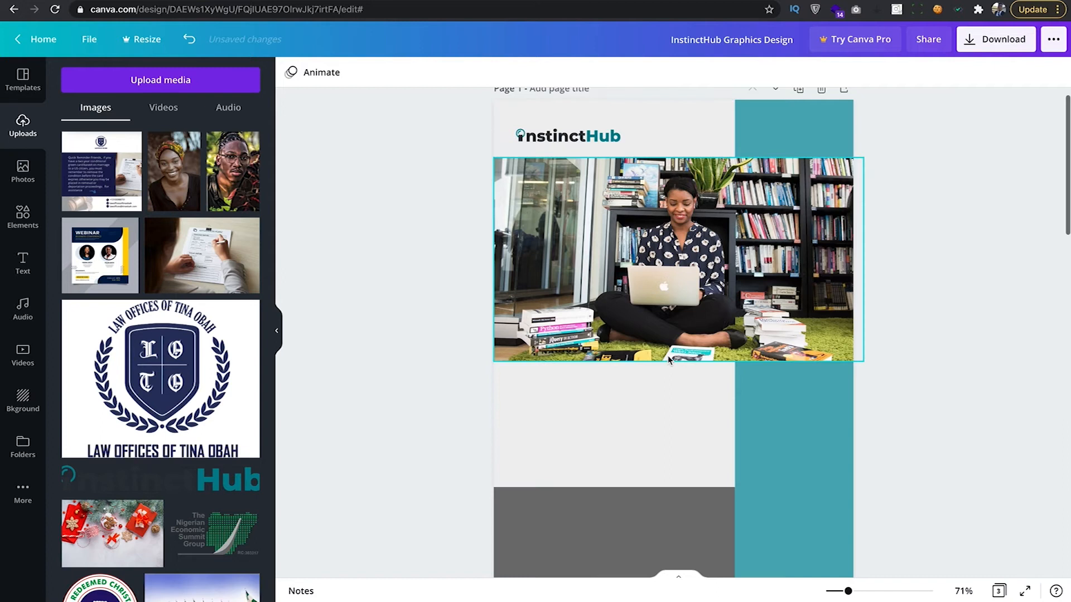
{"action": "scroll", "coordinate": [667, 358], "scroll_direction": "down", "scroll_amount": 1}
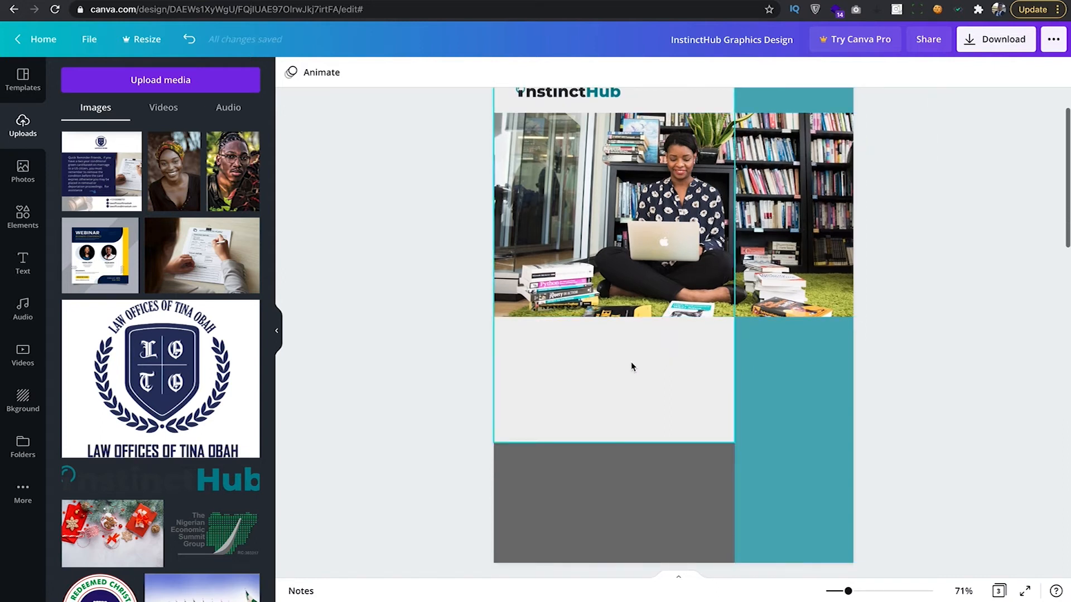
{"action": "scroll", "coordinate": [631, 366], "scroll_direction": "up", "scroll_amount": 2}
{"action": "scroll", "coordinate": [631, 366], "scroll_direction": "down", "scroll_amount": 6}
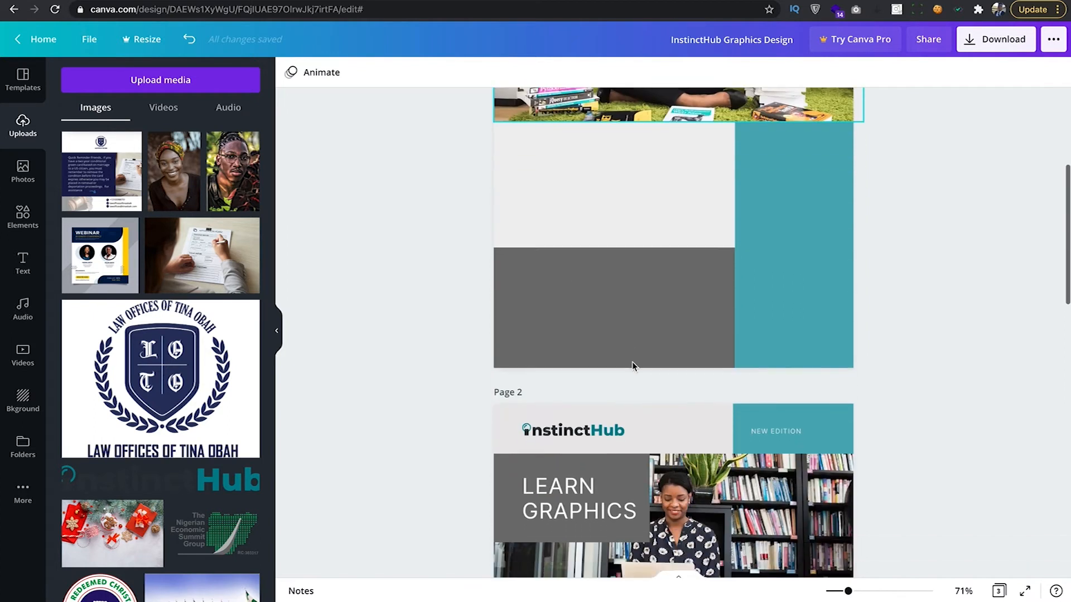
{"action": "scroll", "coordinate": [620, 363], "scroll_direction": "up", "scroll_amount": 3}
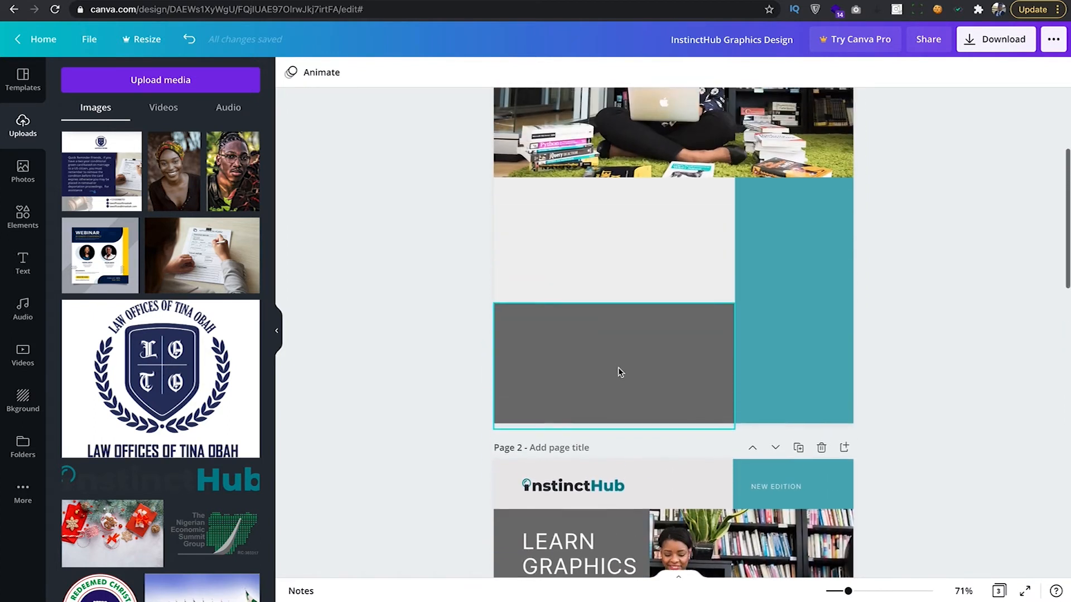
{"action": "scroll", "coordinate": [620, 371], "scroll_direction": "down", "scroll_amount": 5}
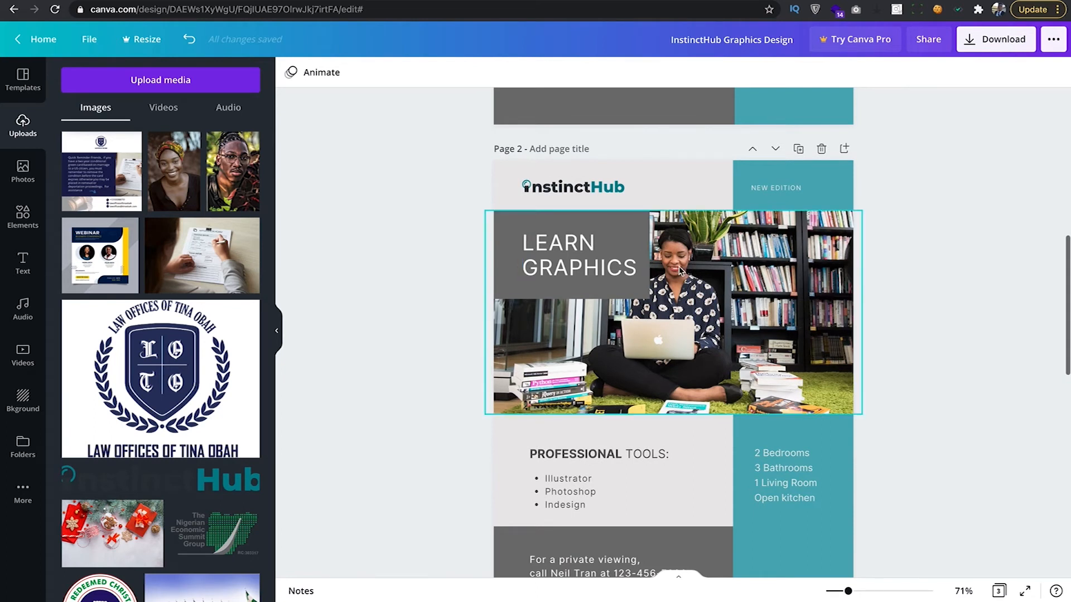
{"action": "scroll", "coordinate": [550, 262], "scroll_direction": "up", "scroll_amount": 10}
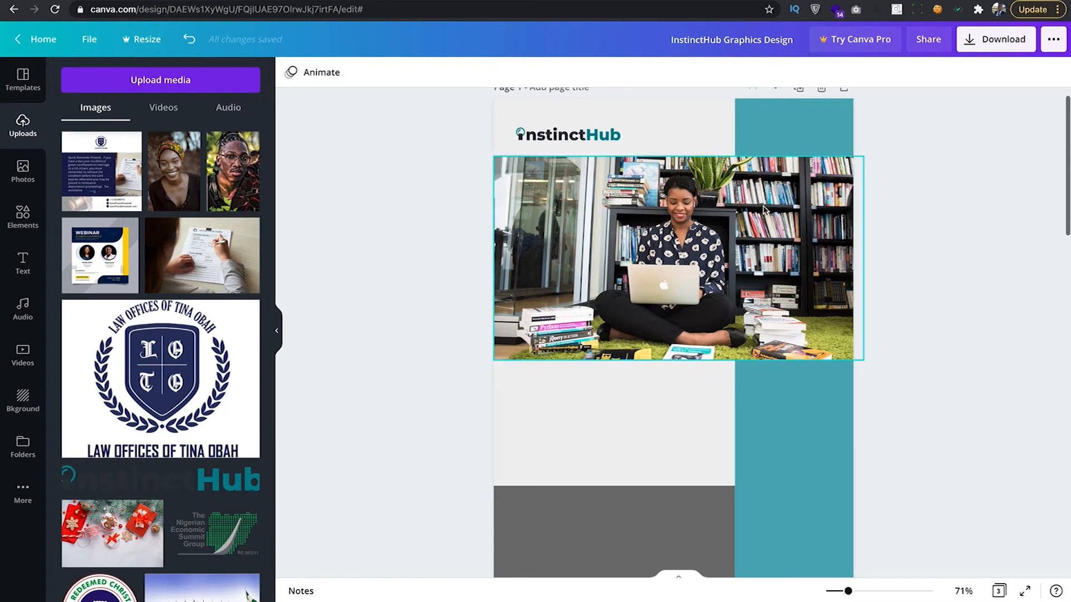
{"action": "left_click", "coordinate": [781, 210]}
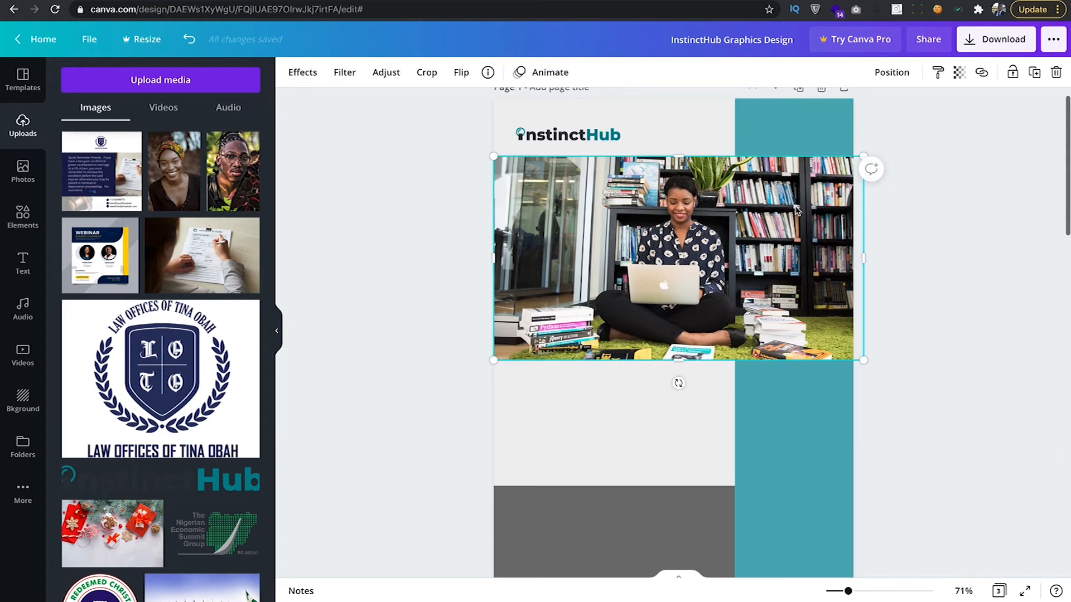
{"action": "left_click", "coordinate": [785, 133]}
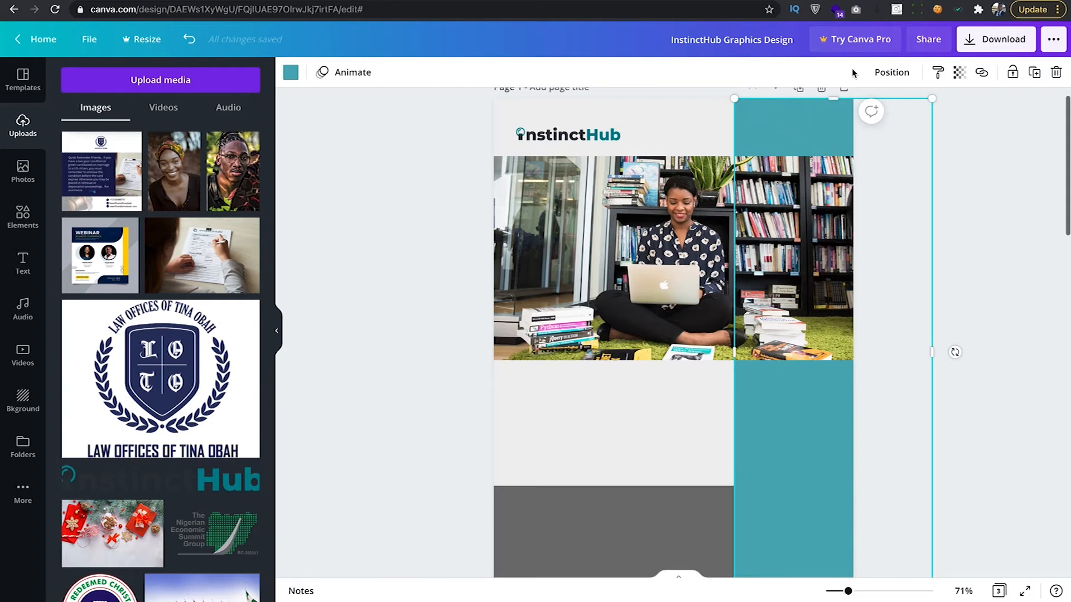
{"action": "left_click", "coordinate": [893, 74]}
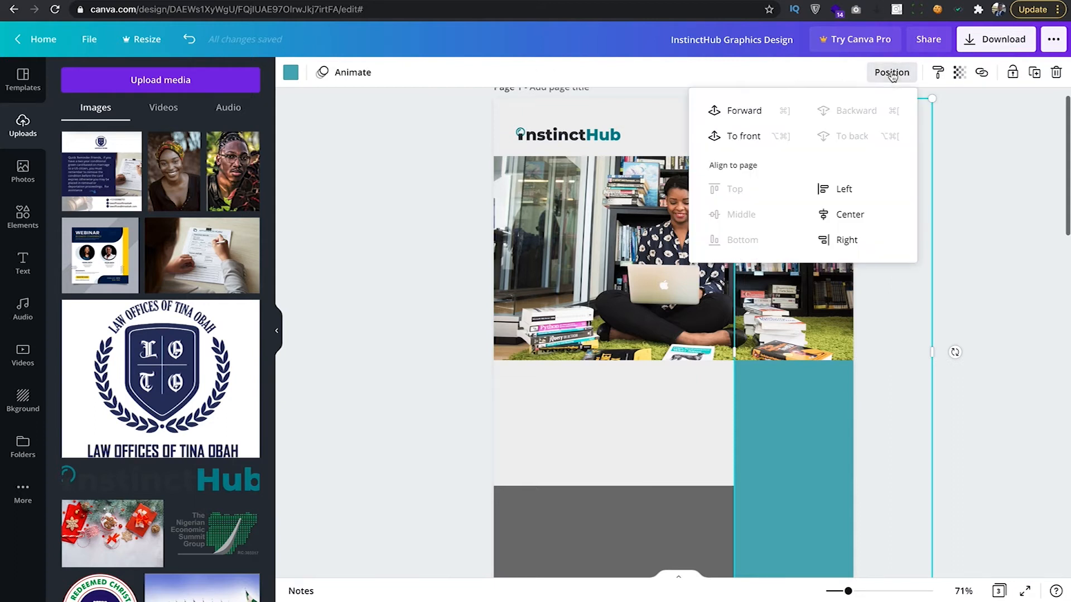
{"action": "left_click", "coordinate": [746, 112]}
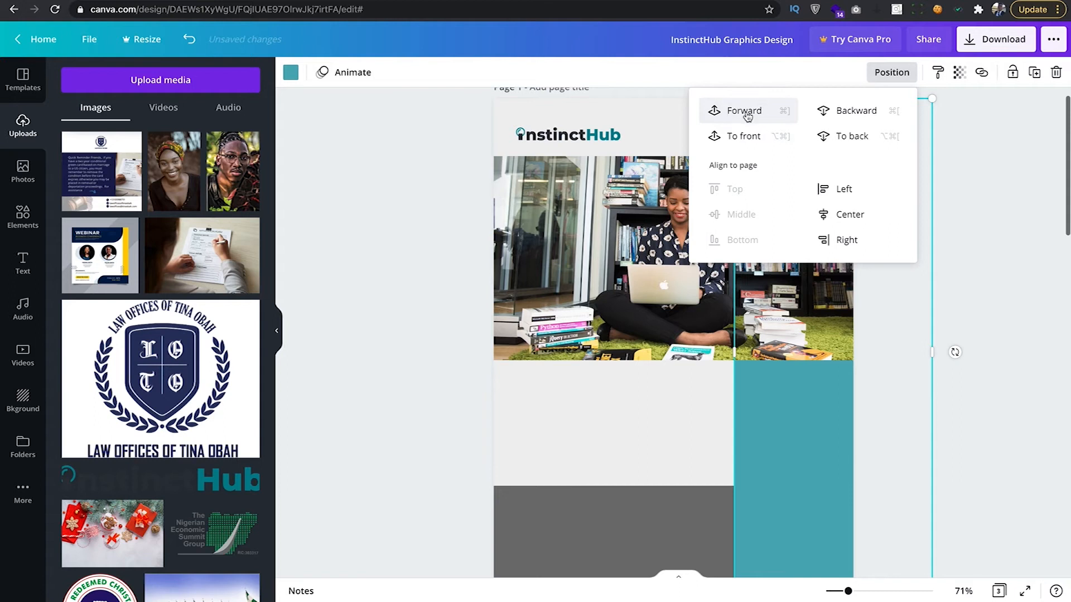
{"action": "left_click", "coordinate": [752, 143]}
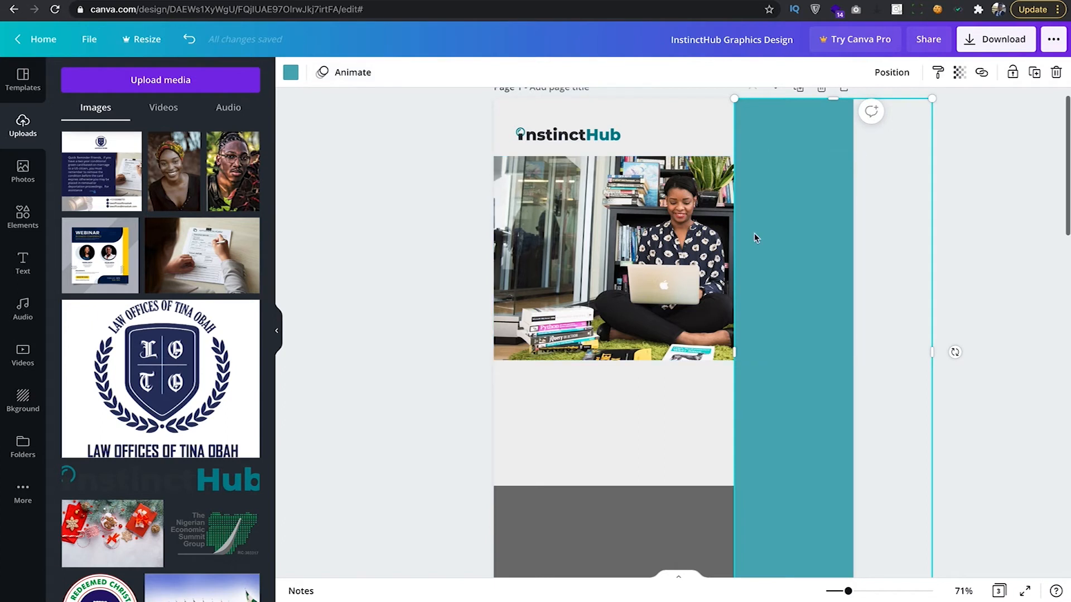
{"action": "left_click", "coordinate": [188, 40]}
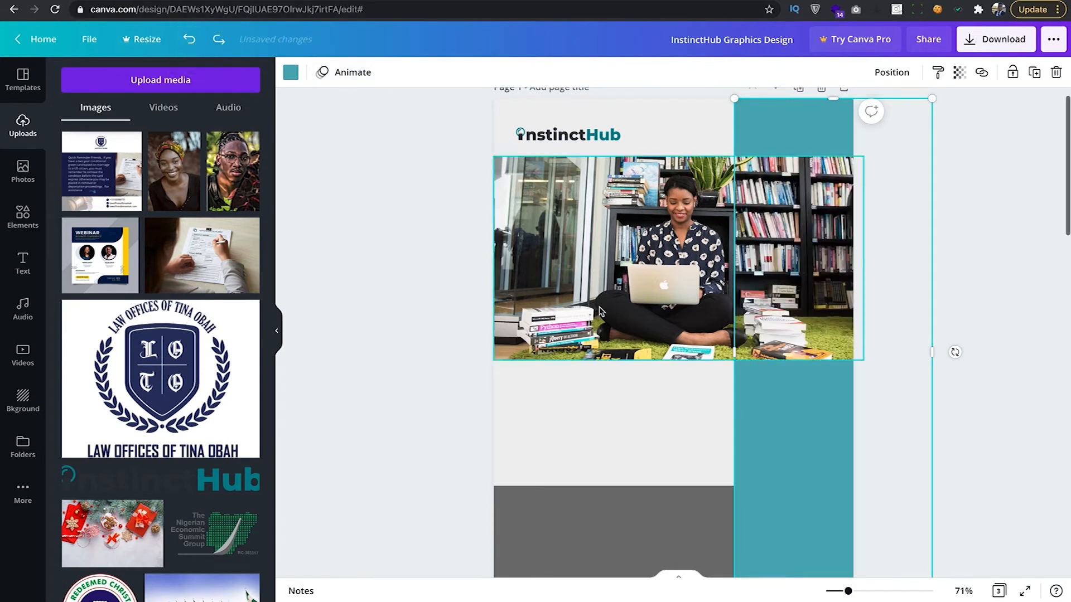
{"action": "left_click", "coordinate": [401, 282]}
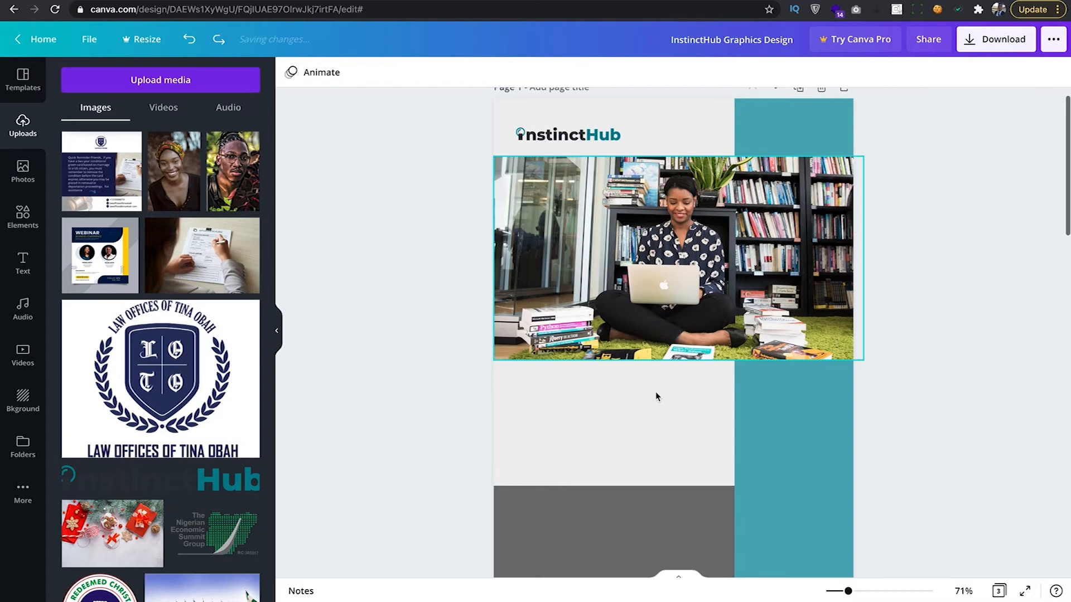
{"action": "scroll", "coordinate": [719, 389], "scroll_direction": "down", "scroll_amount": 1}
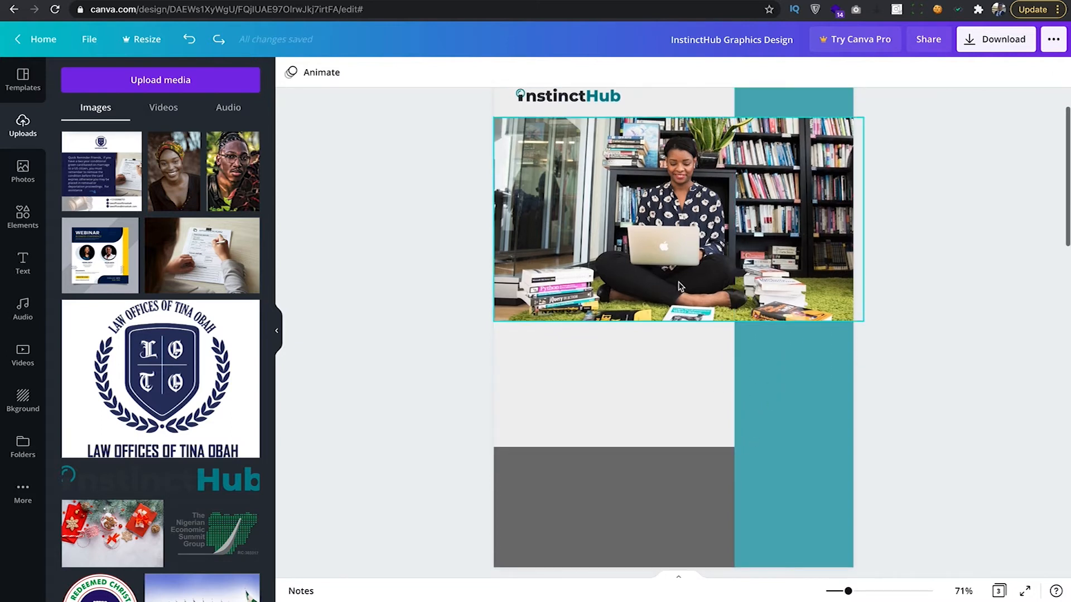
{"action": "scroll", "coordinate": [679, 287], "scroll_direction": "up", "scroll_amount": 1}
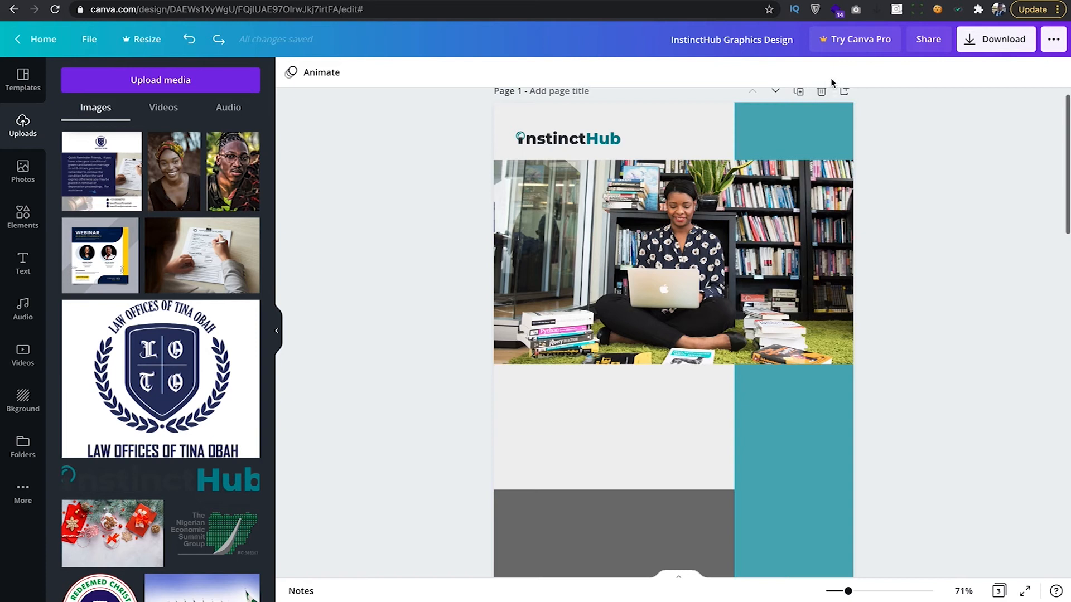
{"action": "scroll", "coordinate": [769, 184], "scroll_direction": "up", "scroll_amount": 1}
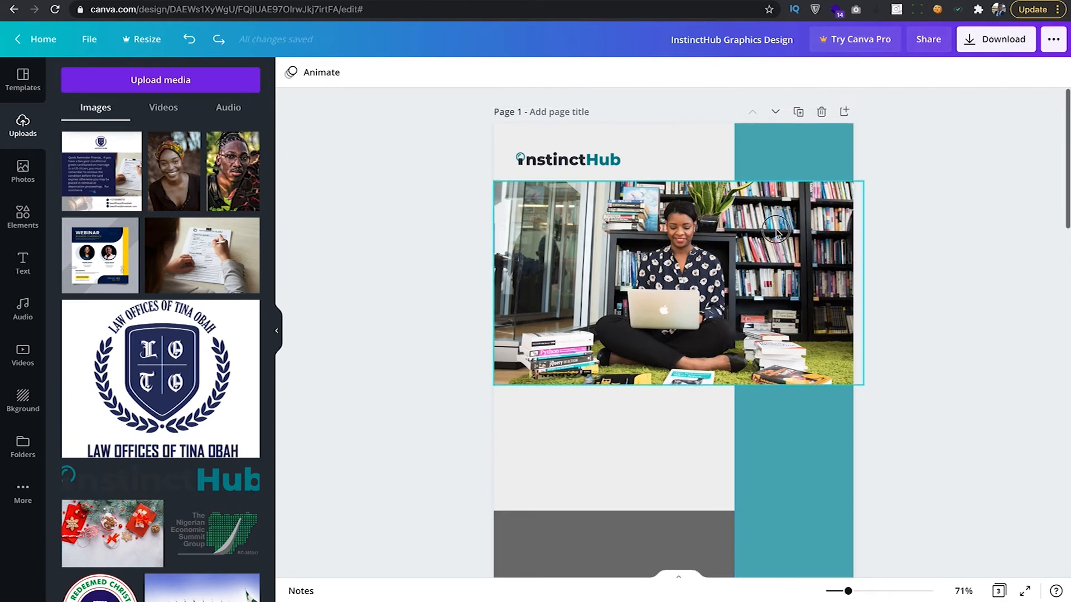
{"action": "left_click", "coordinate": [778, 192]}
{"action": "left_click", "coordinate": [891, 72]}
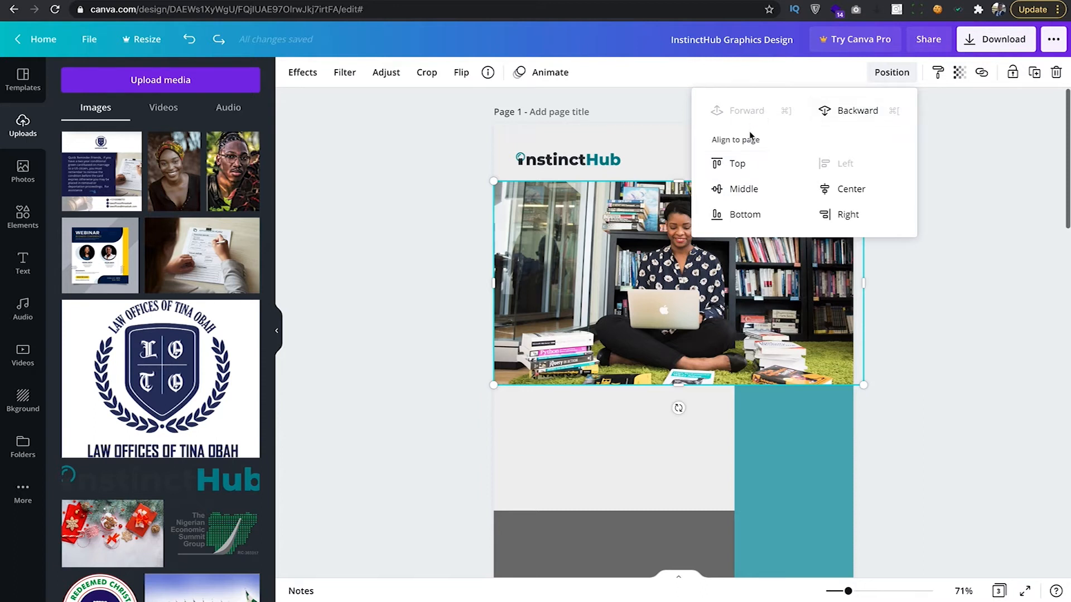
{"action": "left_click", "coordinate": [890, 365]}
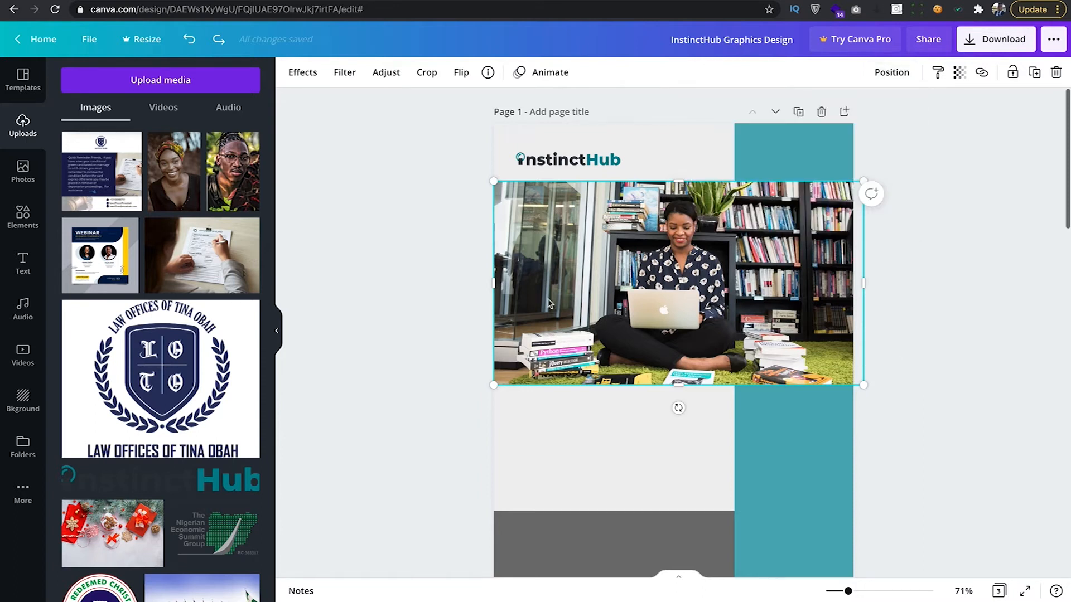
{"action": "scroll", "coordinate": [457, 304], "scroll_direction": "down", "scroll_amount": 1}
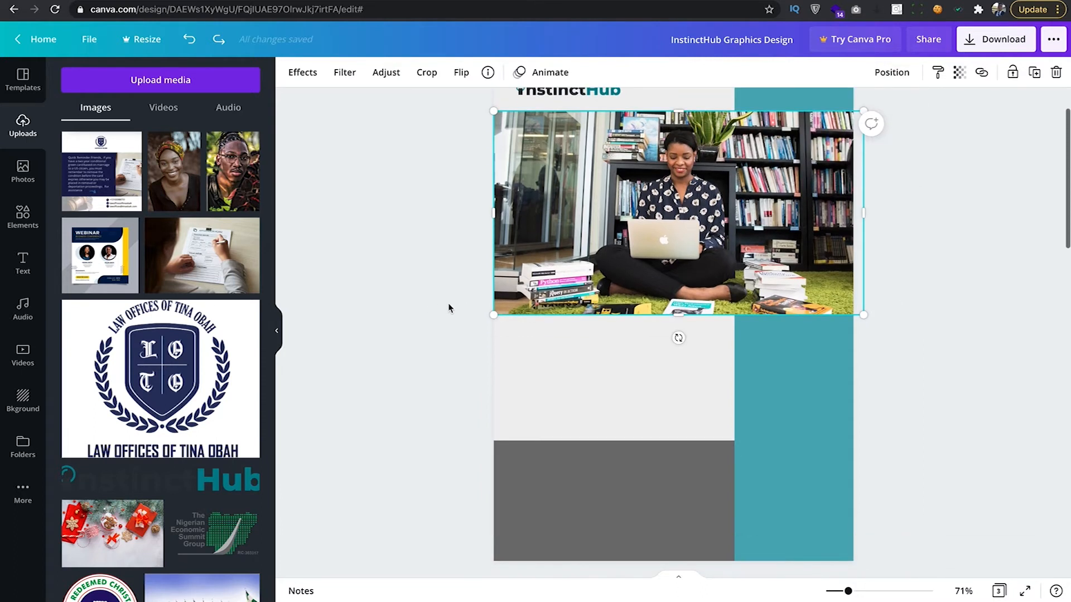
{"action": "scroll", "coordinate": [449, 308], "scroll_direction": "up", "scroll_amount": 1}
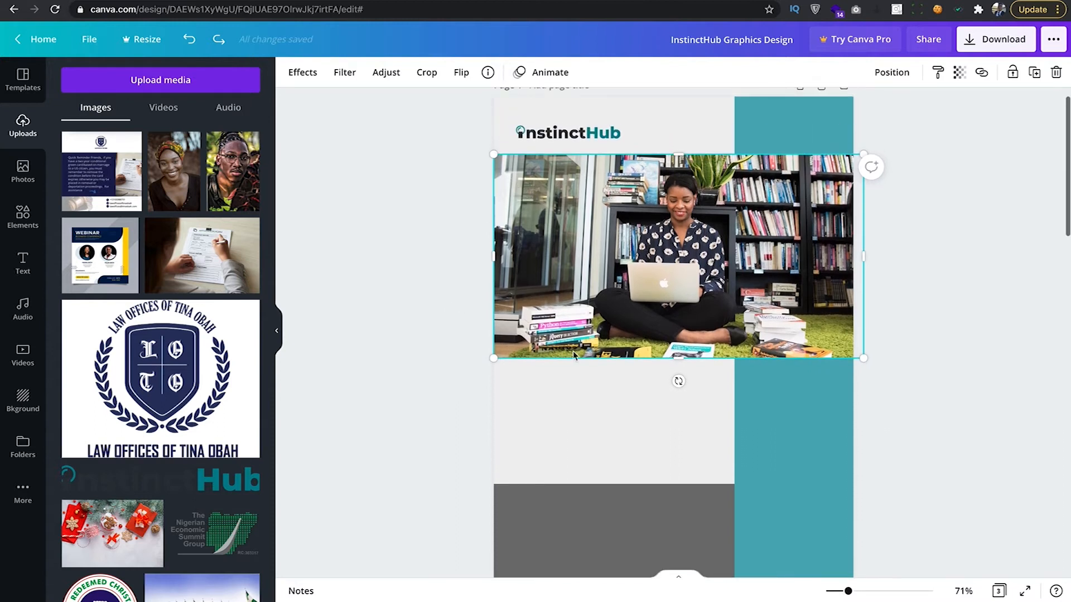
{"action": "scroll", "coordinate": [573, 352], "scroll_direction": "down", "scroll_amount": 6}
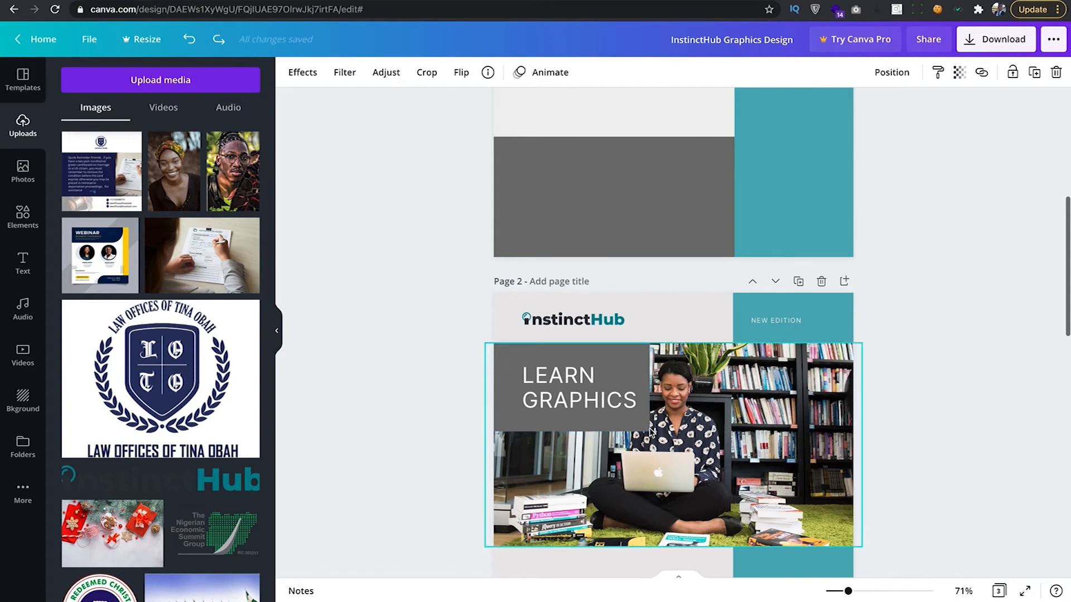
{"action": "scroll", "coordinate": [411, 285], "scroll_direction": "up", "scroll_amount": 3}
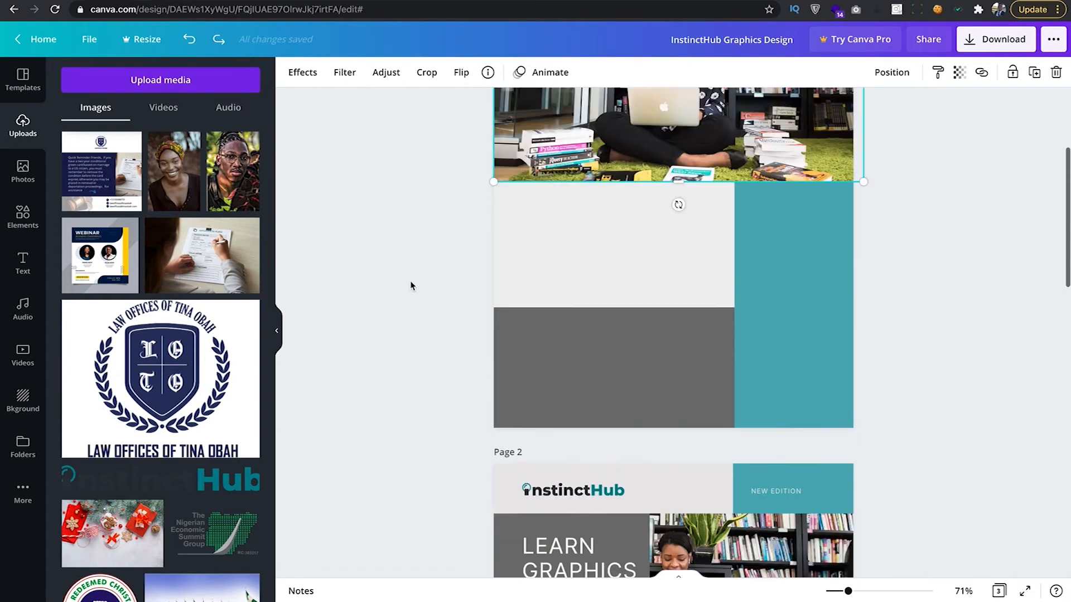
{"action": "scroll", "coordinate": [411, 285], "scroll_direction": "up", "scroll_amount": 3}
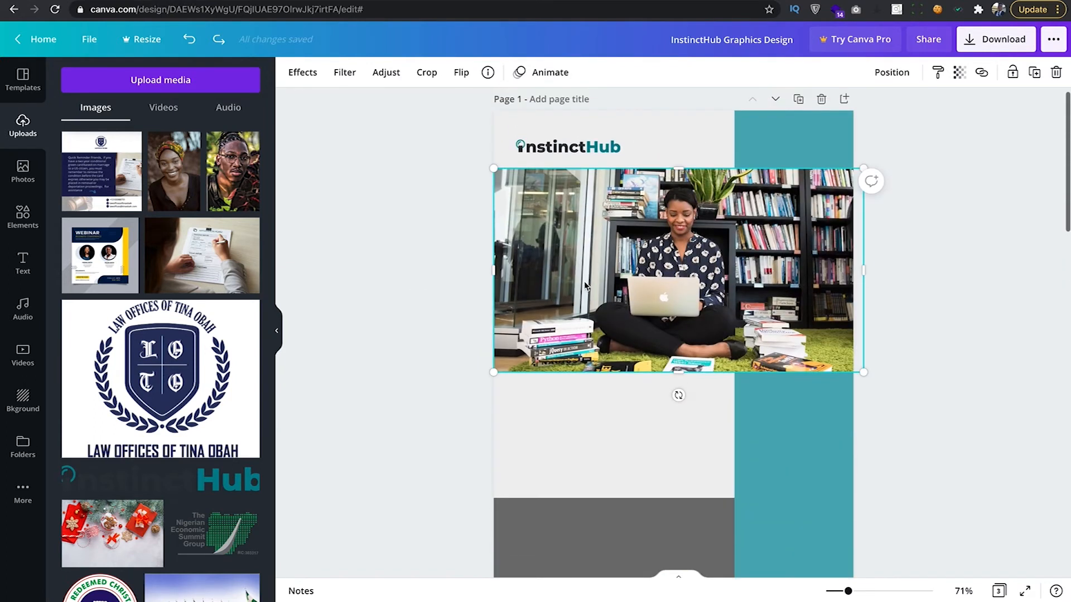
Re-crop the laptop photo twice, enlarging the image within its frame around the woman.
{"action": "double_click", "coordinate": [609, 276]}
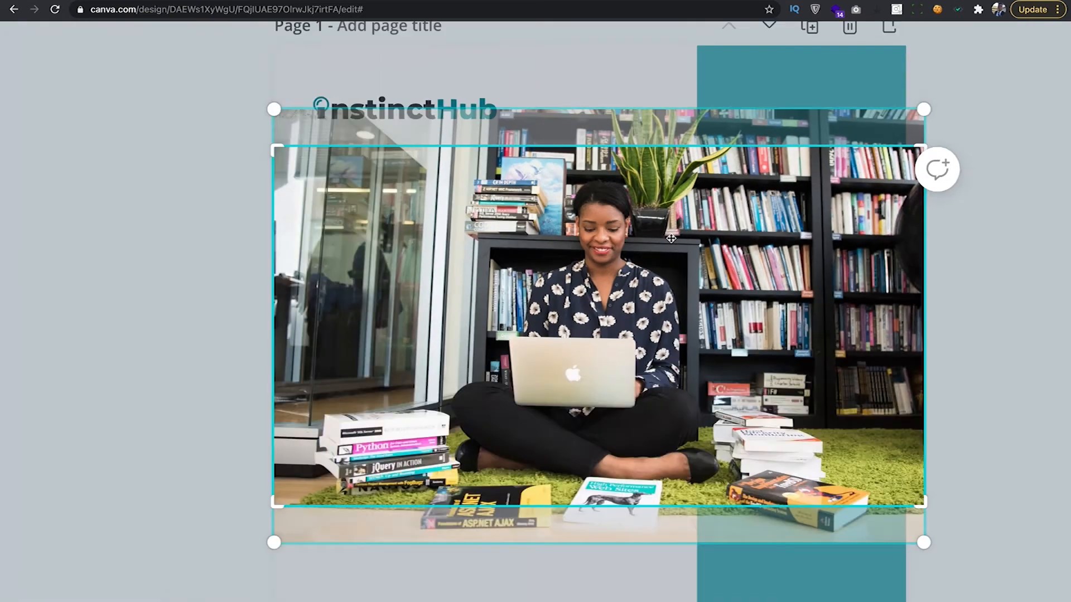
{"action": "left_click_drag", "start_coordinate": [493, 146], "coordinate": [470, 134]}
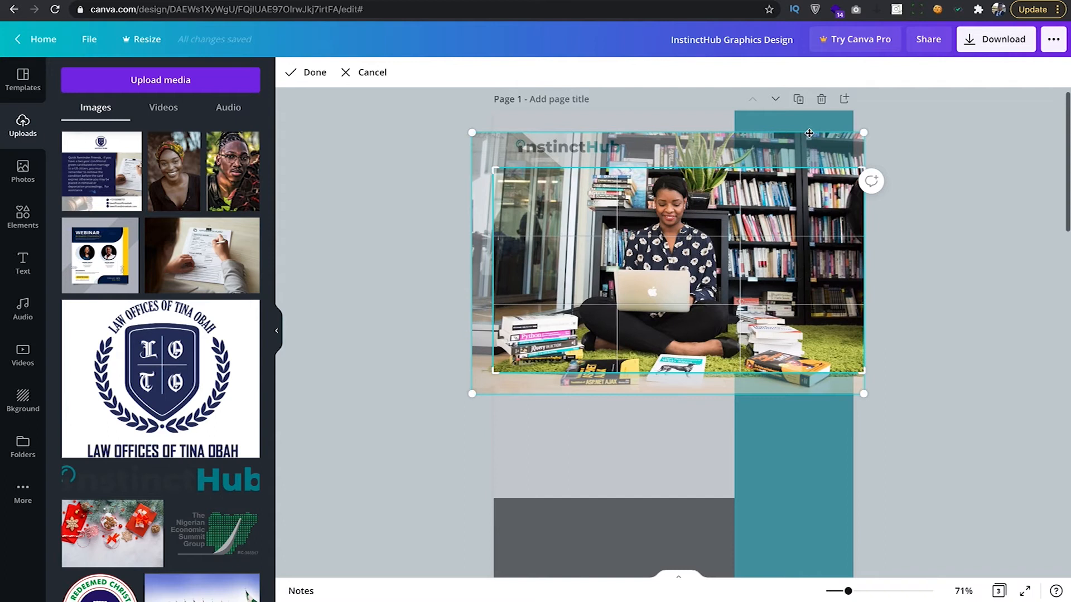
{"action": "left_click", "coordinate": [913, 211]}
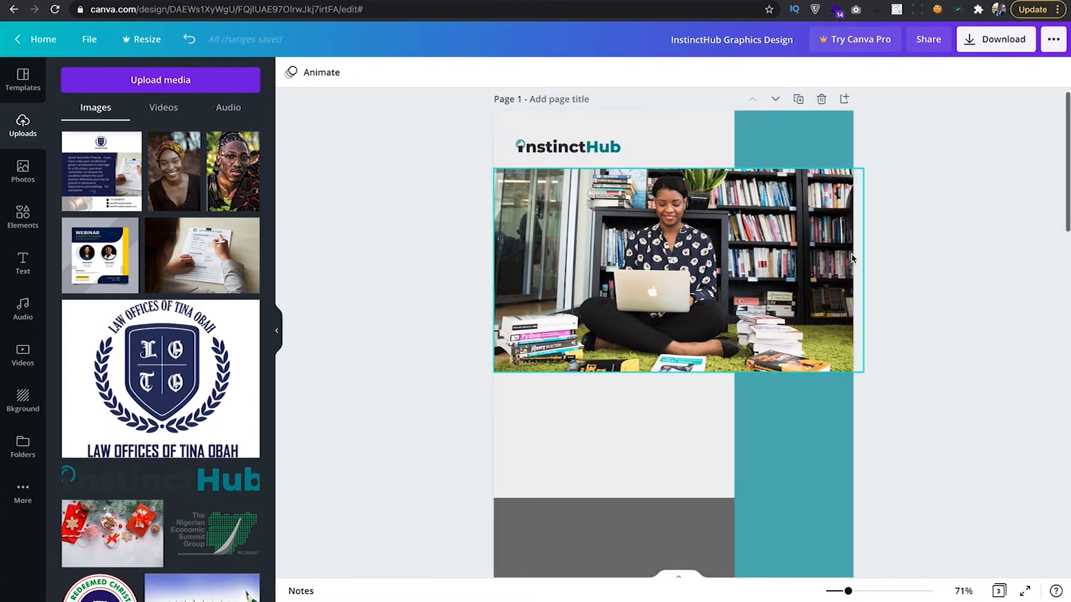
{"action": "double_click", "coordinate": [750, 268]}
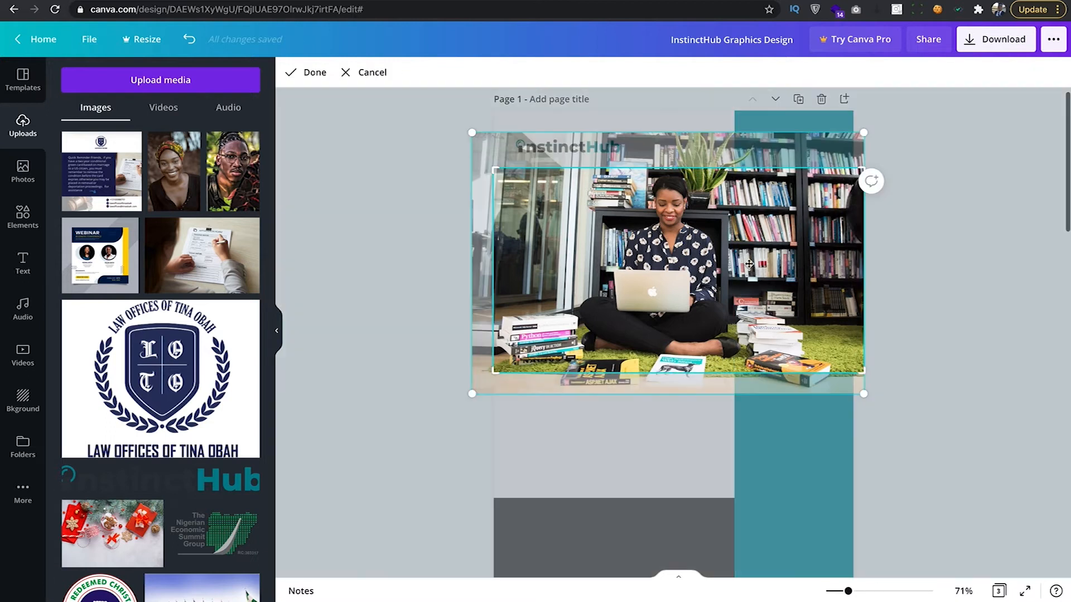
{"action": "left_click_drag", "start_coordinate": [864, 395], "coordinate": [885, 404]}
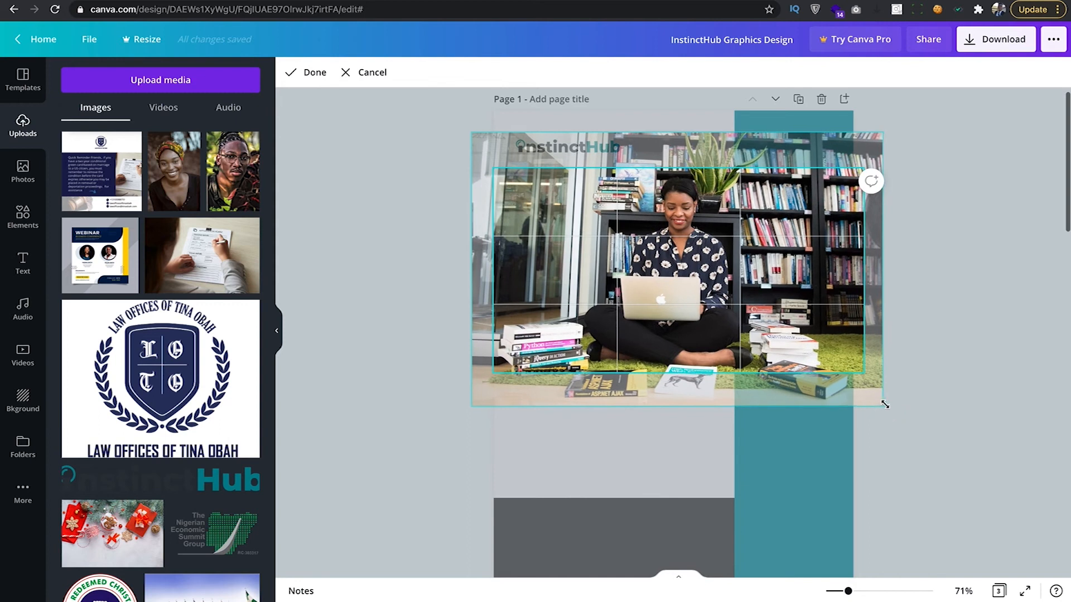
{"action": "left_click", "coordinate": [918, 406]}
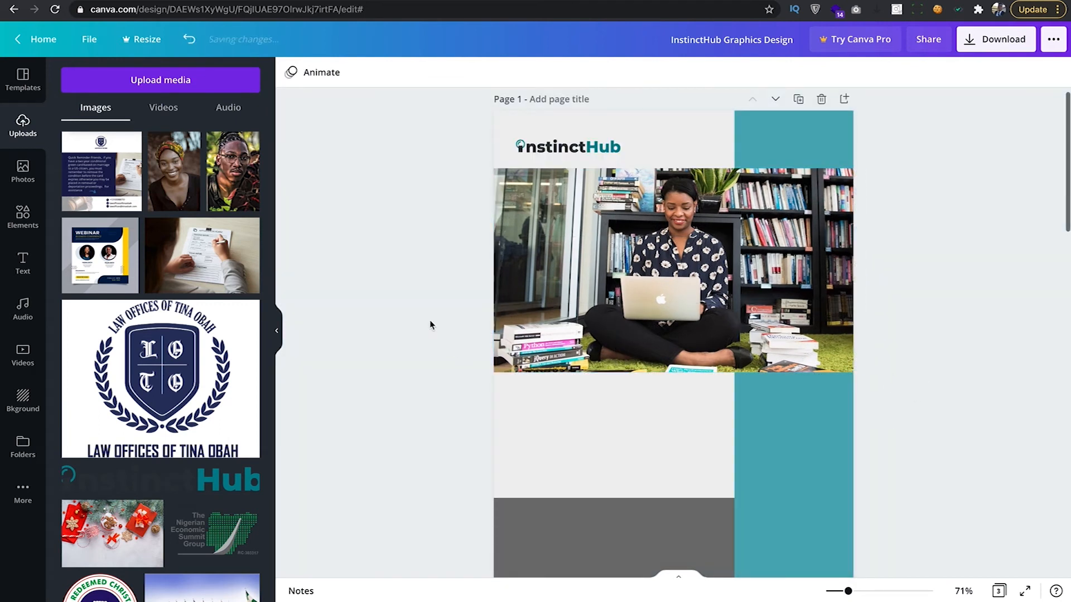
{"action": "left_click", "coordinate": [23, 217]}
Add a square over the photo and resize it into a short band at its top left.
{"action": "left_click_drag", "start_coordinate": [140, 459], "coordinate": [565, 252]}
{"action": "left_click_drag", "start_coordinate": [597, 369], "coordinate": [599, 250]}
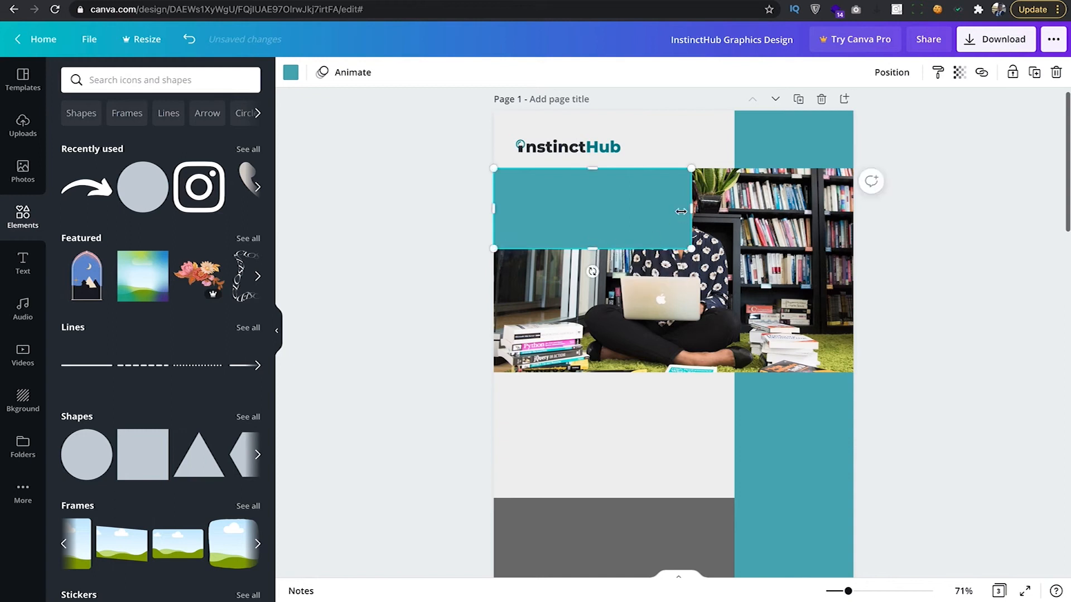
{"action": "left_click_drag", "start_coordinate": [692, 209], "coordinate": [652, 212]}
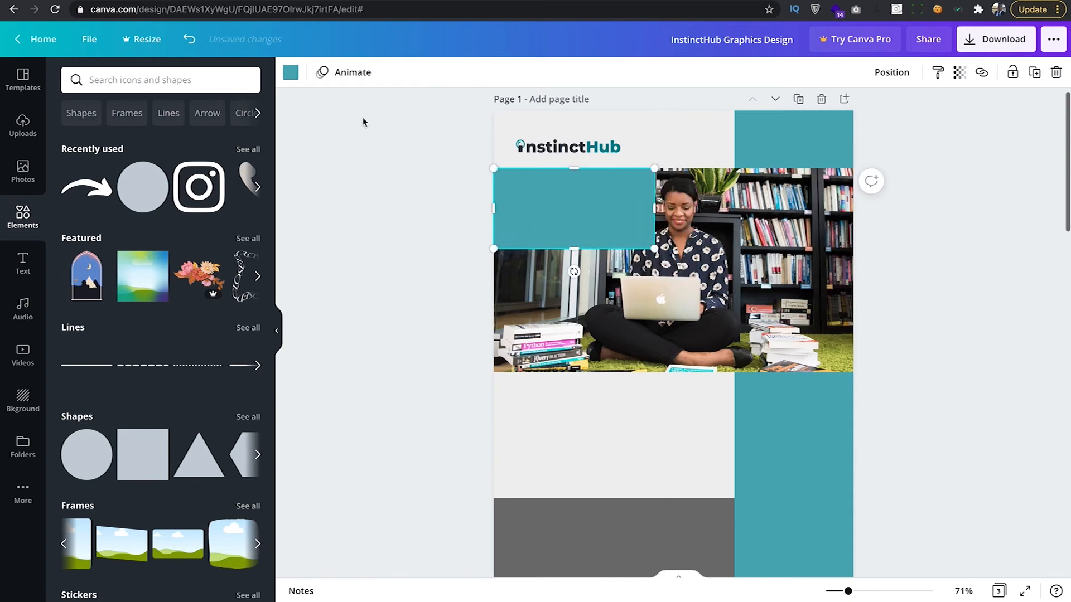
Fill the band with dark grey #545454.
{"action": "left_click", "coordinate": [291, 73]}
{"action": "left_click", "coordinate": [177, 144]}
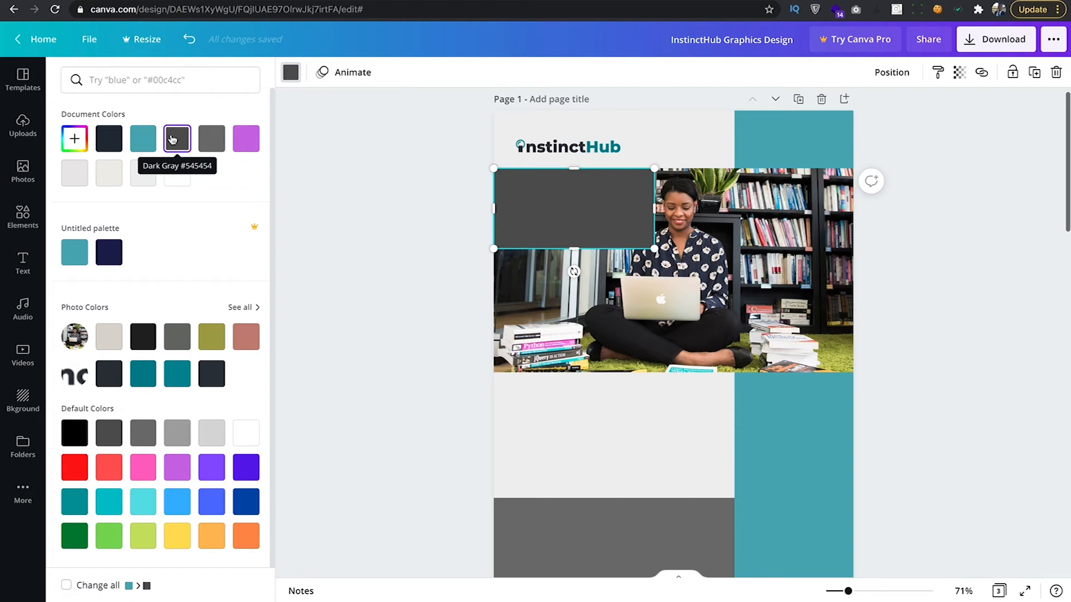
{"action": "left_click", "coordinate": [74, 138]}
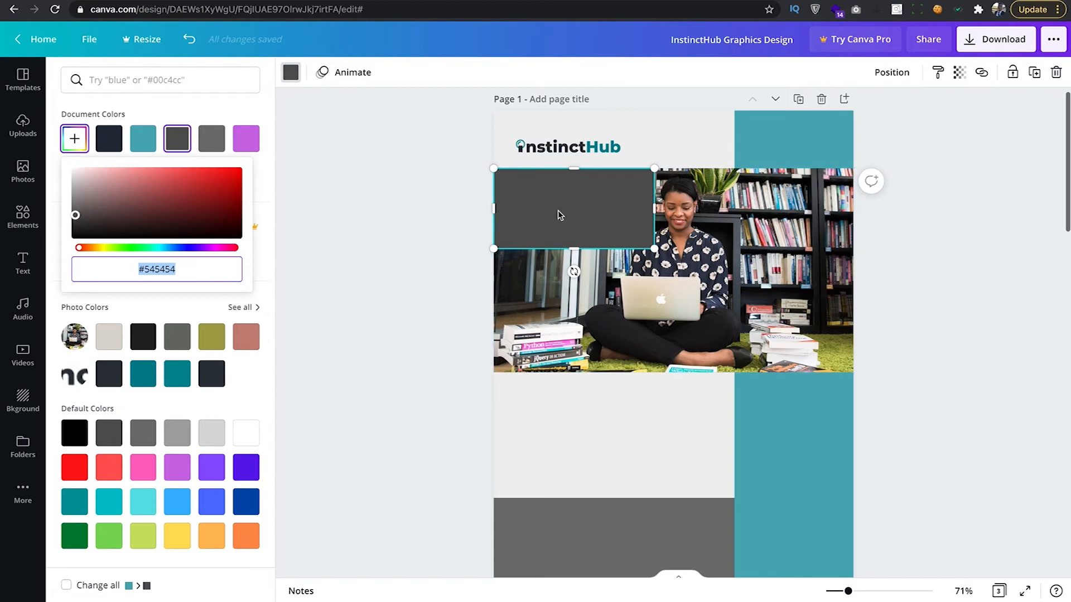
{"action": "left_click", "coordinate": [447, 234]}
{"action": "scroll", "coordinate": [537, 302], "scroll_direction": "down", "scroll_amount": 6}
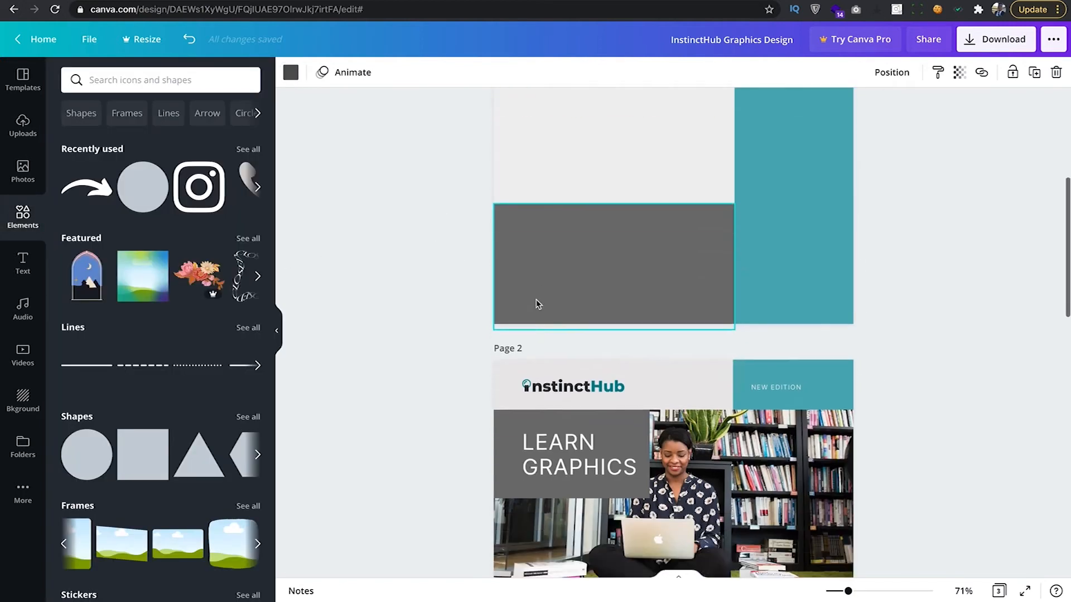
{"action": "scroll", "coordinate": [536, 302], "scroll_direction": "up", "scroll_amount": 6}
{"action": "scroll", "coordinate": [540, 302], "scroll_direction": "down", "scroll_amount": 4}
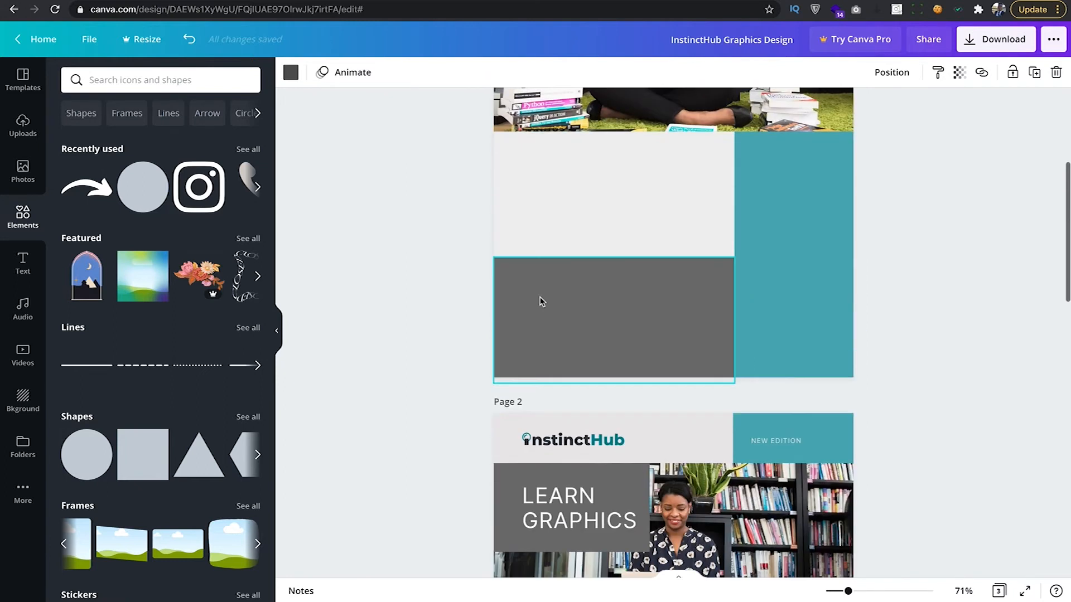
{"action": "scroll", "coordinate": [540, 302], "scroll_direction": "up", "scroll_amount": 4}
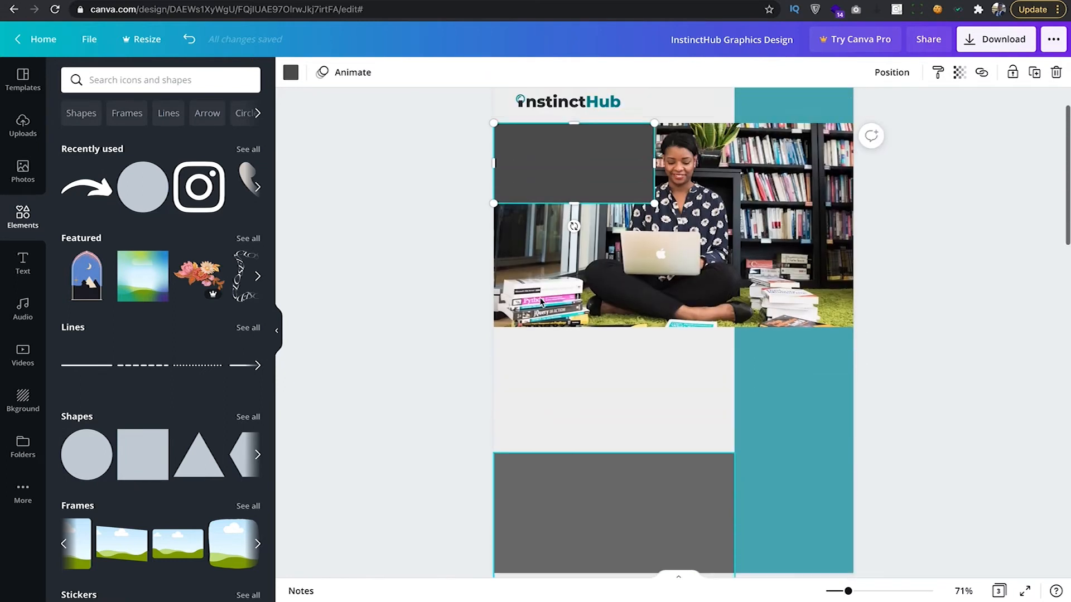
Add a subheading text box reading 'Graphics' and 'Design' on two lines.
{"action": "left_click", "coordinate": [478, 241]}
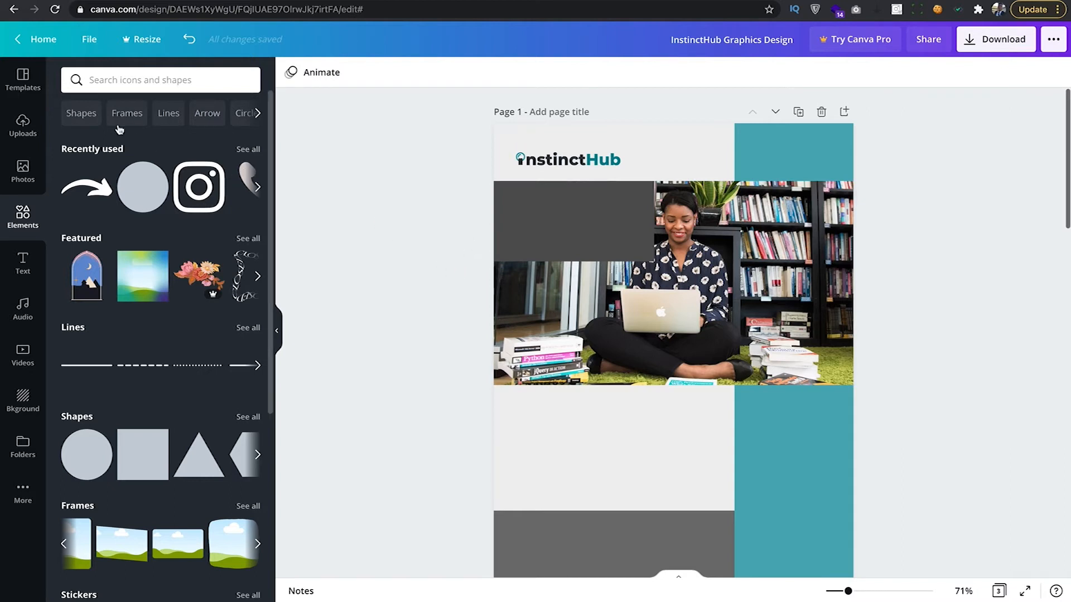
{"action": "left_click", "coordinate": [23, 262]}
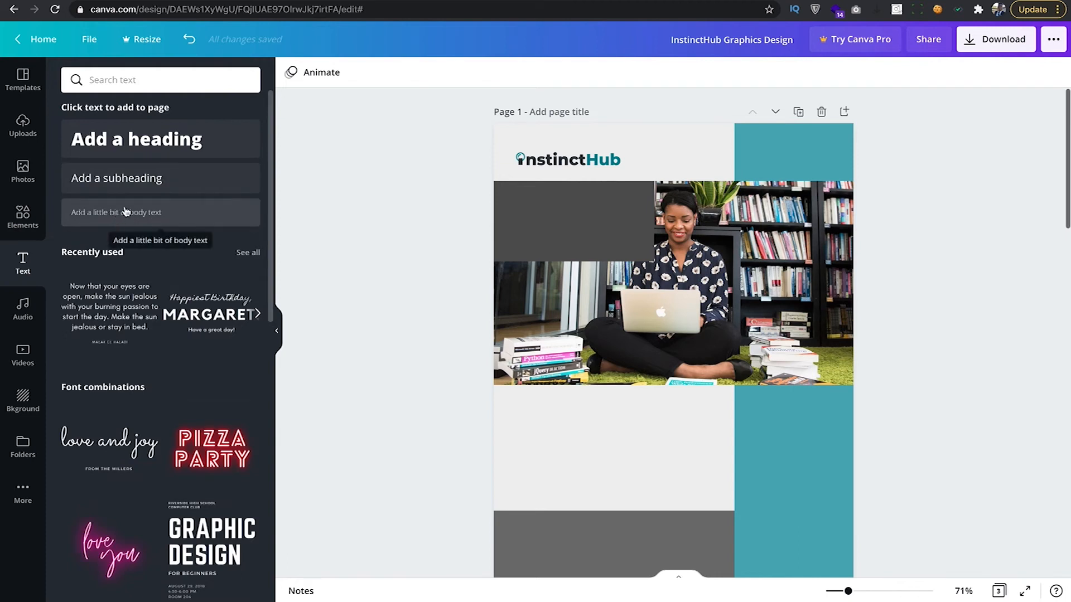
{"action": "left_click", "coordinate": [127, 180]}
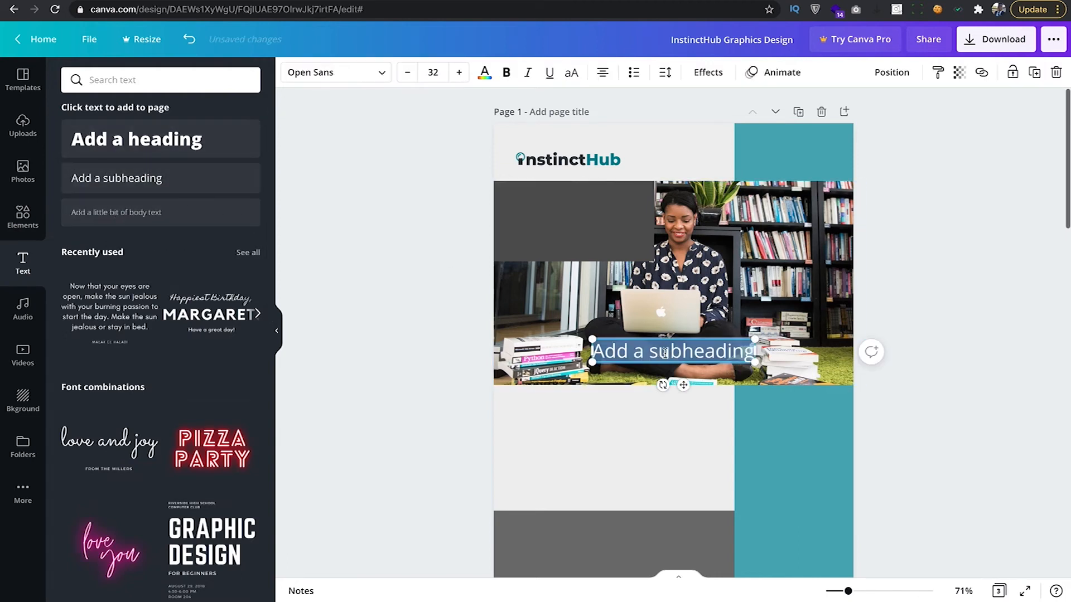
{"action": "type", "text": "Gra"}
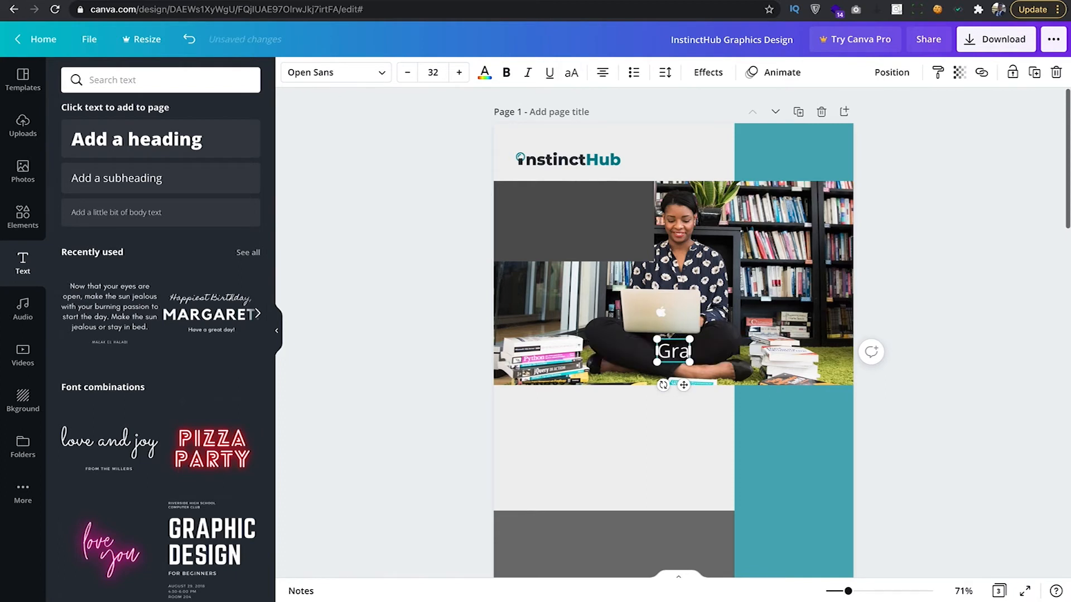
{"action": "type", "text": "phics"}
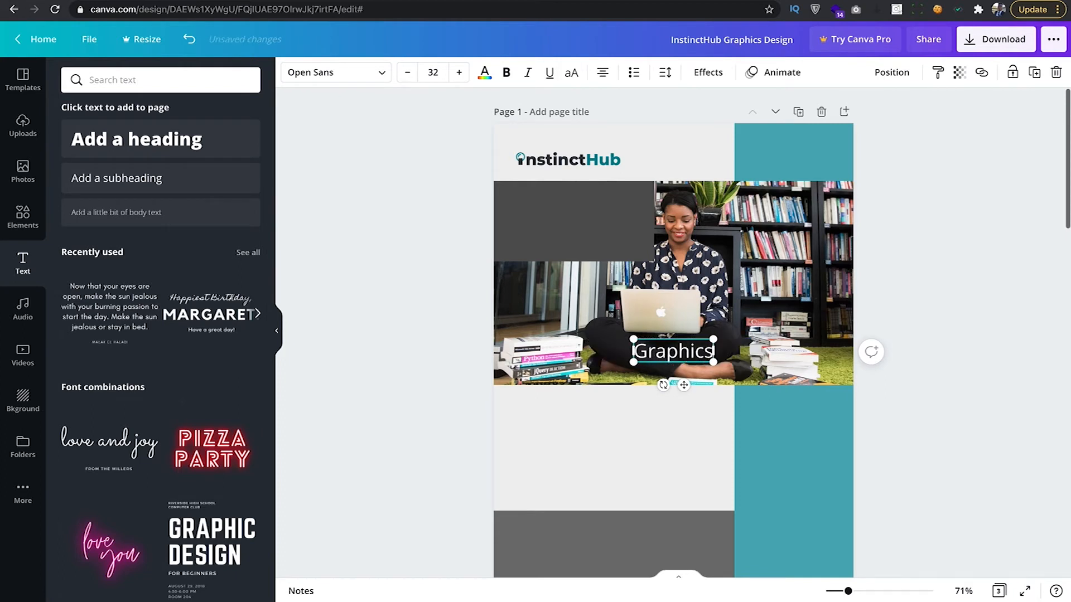
{"action": "key", "text": "Return"}
{"action": "type", "text": "Design"}
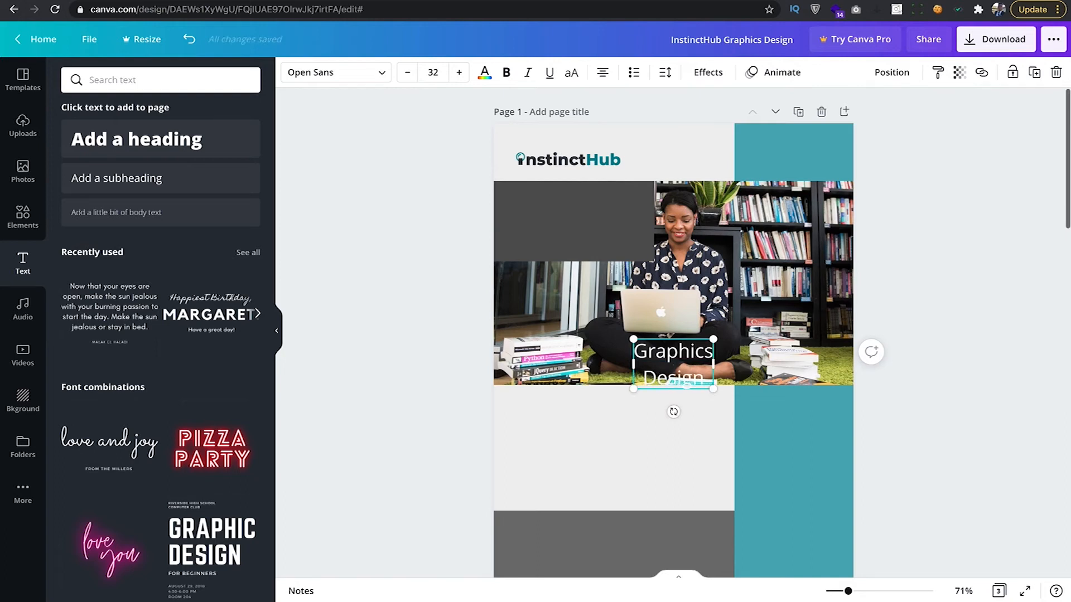
{"action": "key", "text": "ctrl+a"}
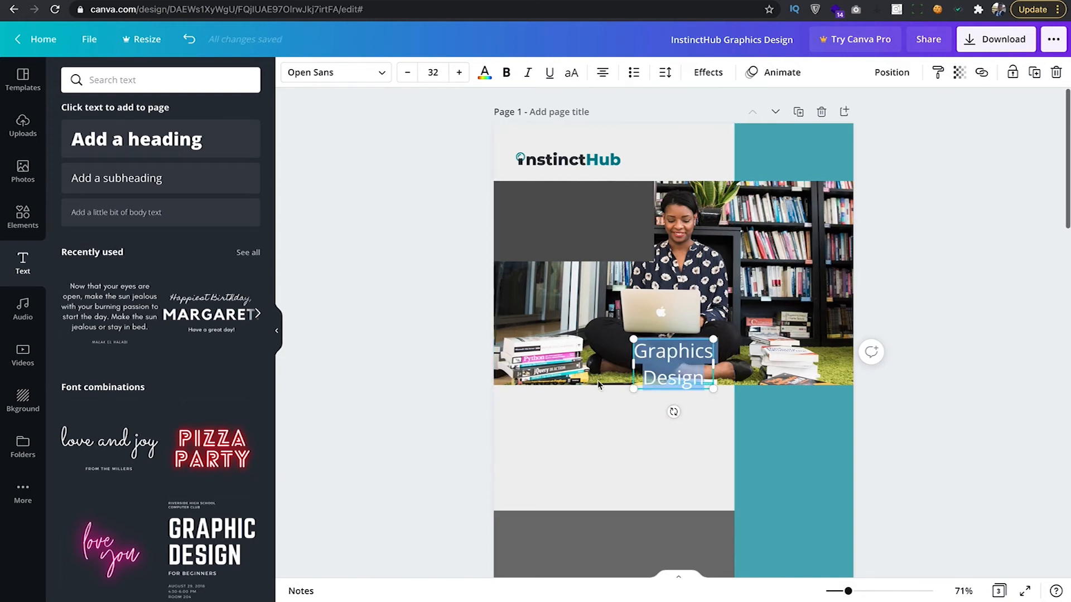
Move the Graphics Design text box into the dark grey block.
{"action": "left_click", "coordinate": [427, 329]}
{"action": "left_click", "coordinate": [669, 356]}
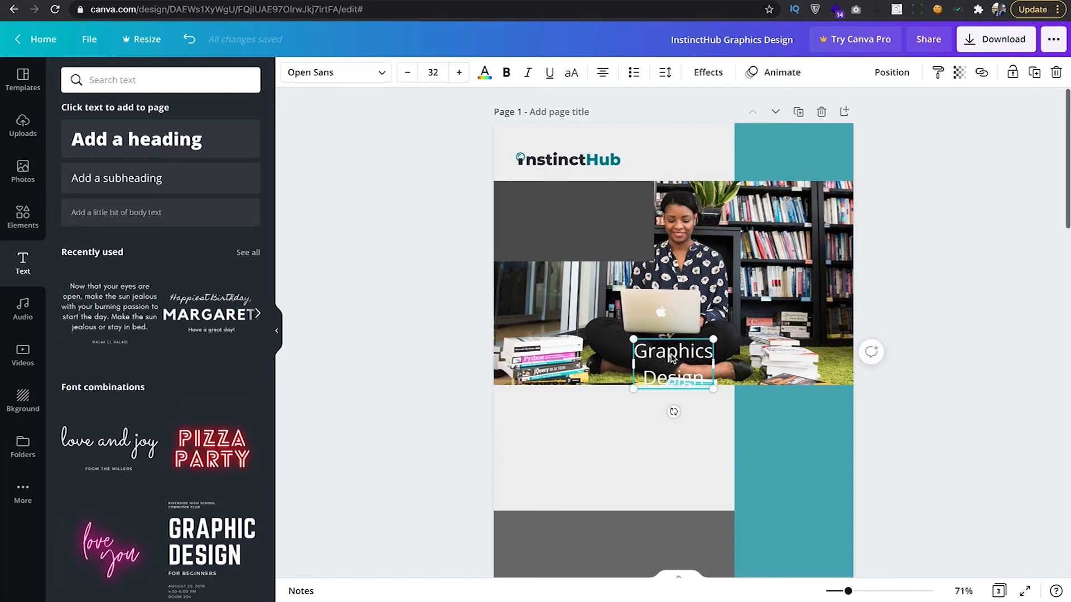
{"action": "left_click_drag", "start_coordinate": [674, 352], "coordinate": [556, 206]}
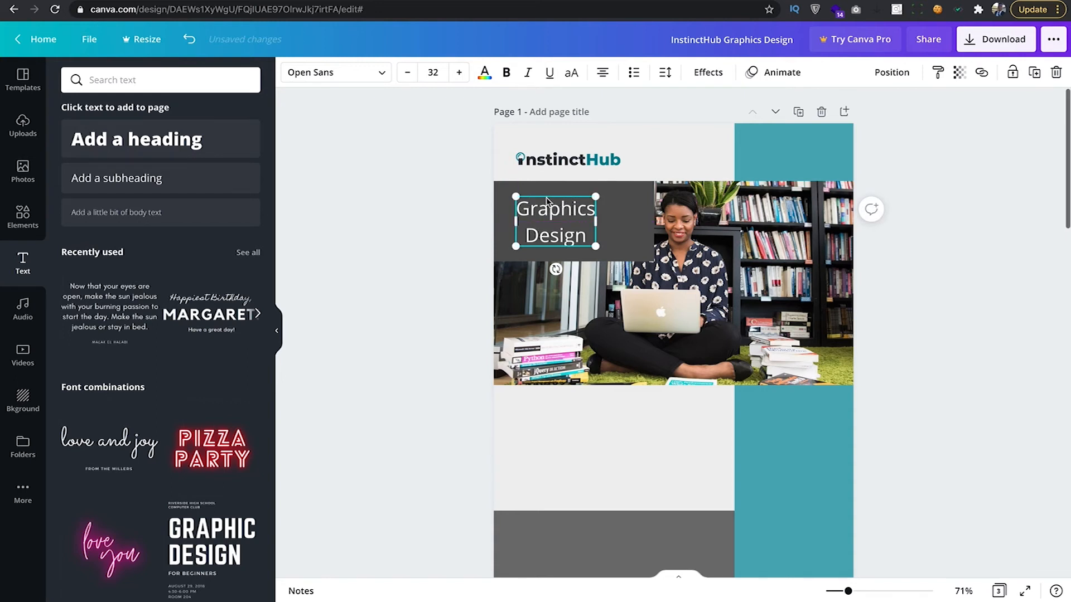
Left-align and enlarge the Graphics Design title, nudging it into place in the grey block.
{"action": "left_click_drag", "start_coordinate": [550, 214], "coordinate": [552, 209]}
{"action": "left_click", "coordinate": [602, 72]}
{"action": "mouse_move", "coordinate": [594, 246]}
{"action": "left_mouse_down"}
{"action": "mouse_move", "coordinate": [620, 256]}
{"action": "mouse_move", "coordinate": [609, 248]}
{"action": "left_mouse_up"}
{"action": "left_click", "coordinate": [563, 208]}
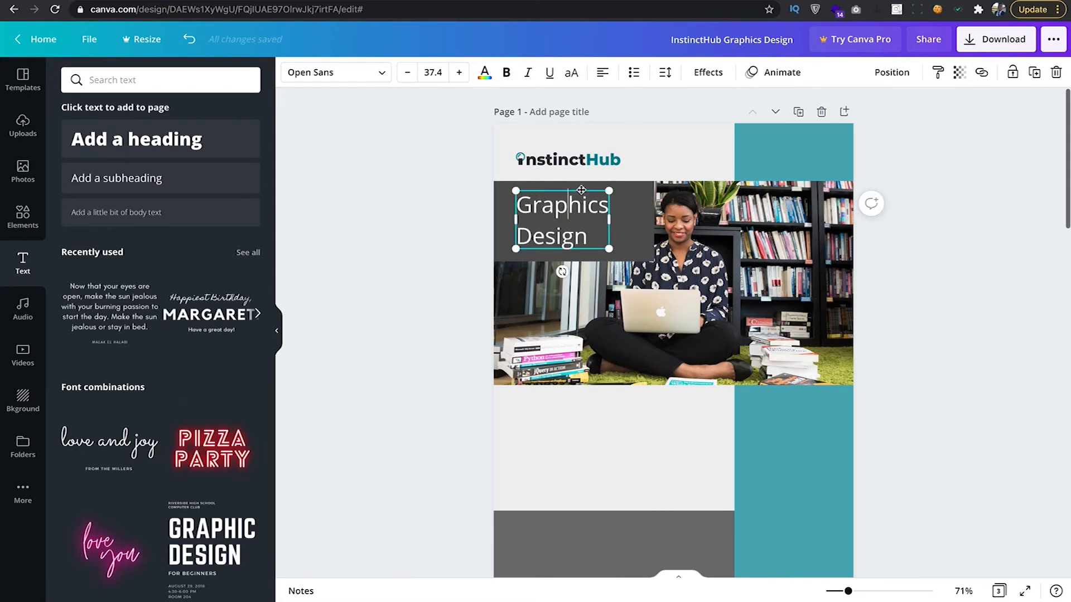
{"action": "mouse_move", "coordinate": [581, 203]}
{"action": "left_mouse_down"}
{"action": "mouse_move", "coordinate": [560, 186]}
{"action": "mouse_move", "coordinate": [568, 202]}
{"action": "left_mouse_up"}
{"action": "left_click", "coordinate": [553, 196]}
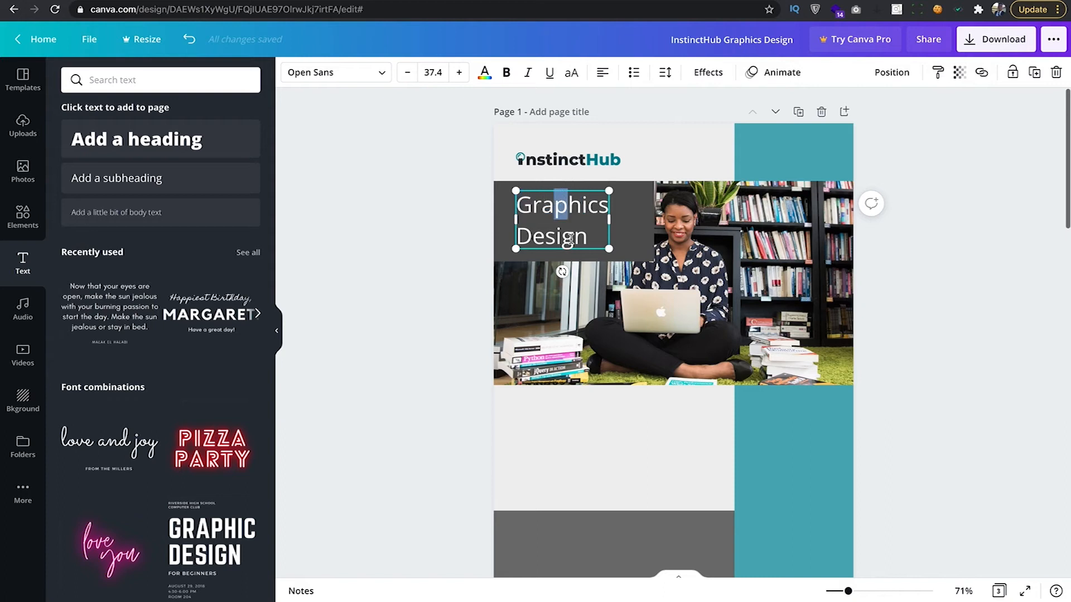
{"action": "left_click", "coordinate": [427, 248]}
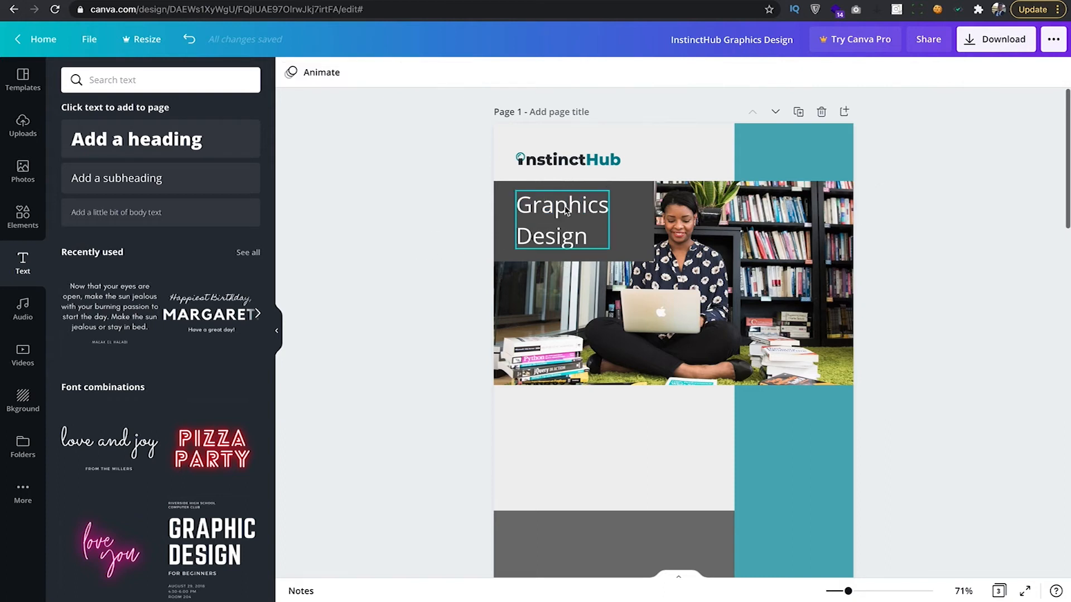
{"action": "left_click_drag", "start_coordinate": [561, 217], "coordinate": [574, 219]}
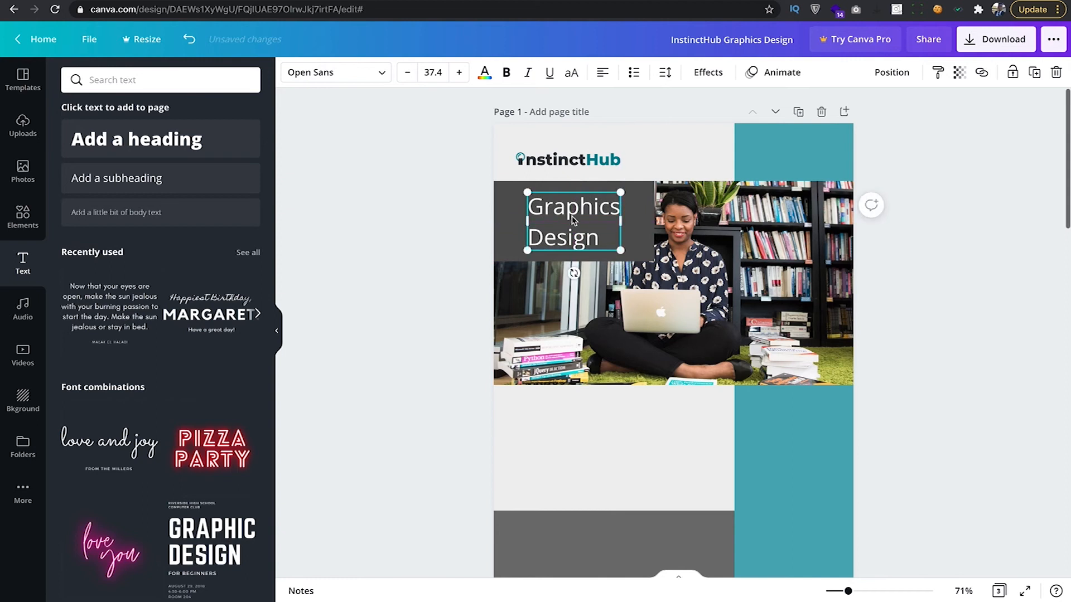
{"action": "left_click", "coordinate": [190, 40]}
{"action": "left_click", "coordinate": [399, 258]}
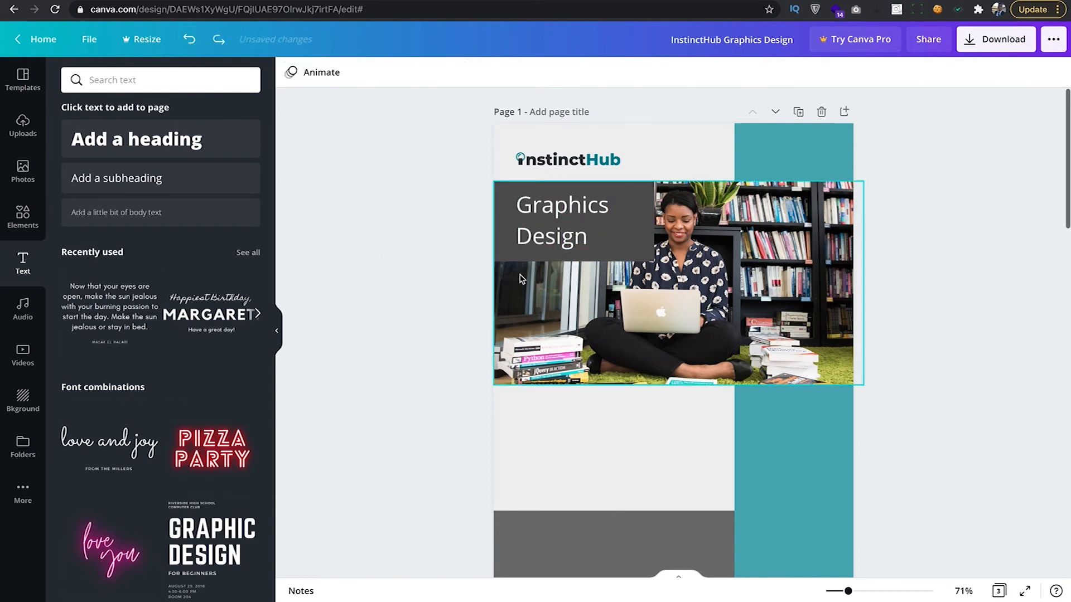
{"action": "scroll", "coordinate": [580, 312], "scroll_direction": "down", "scroll_amount": 5}
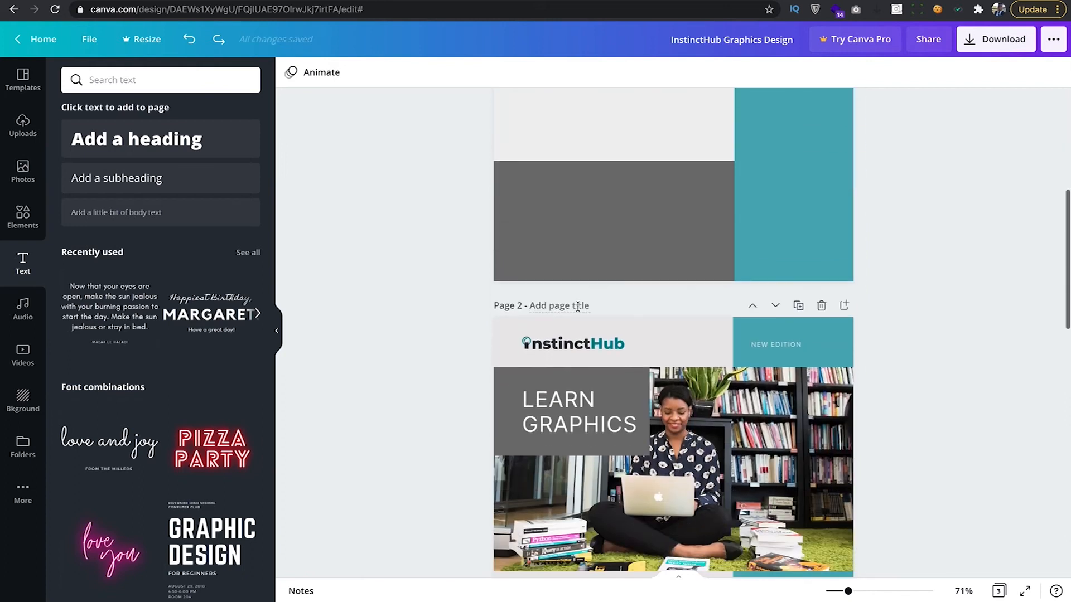
{"action": "scroll", "coordinate": [583, 323], "scroll_direction": "up", "scroll_amount": 5}
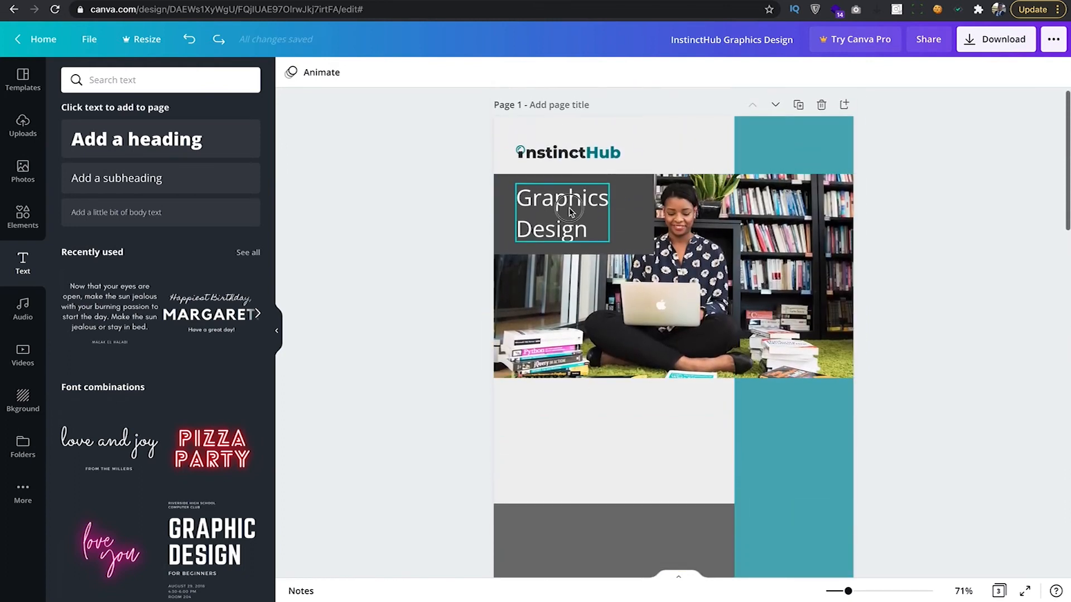
Switch the title to all capitals so it reads GRAPHICS DESIGN.
{"action": "left_click", "coordinate": [573, 212]}
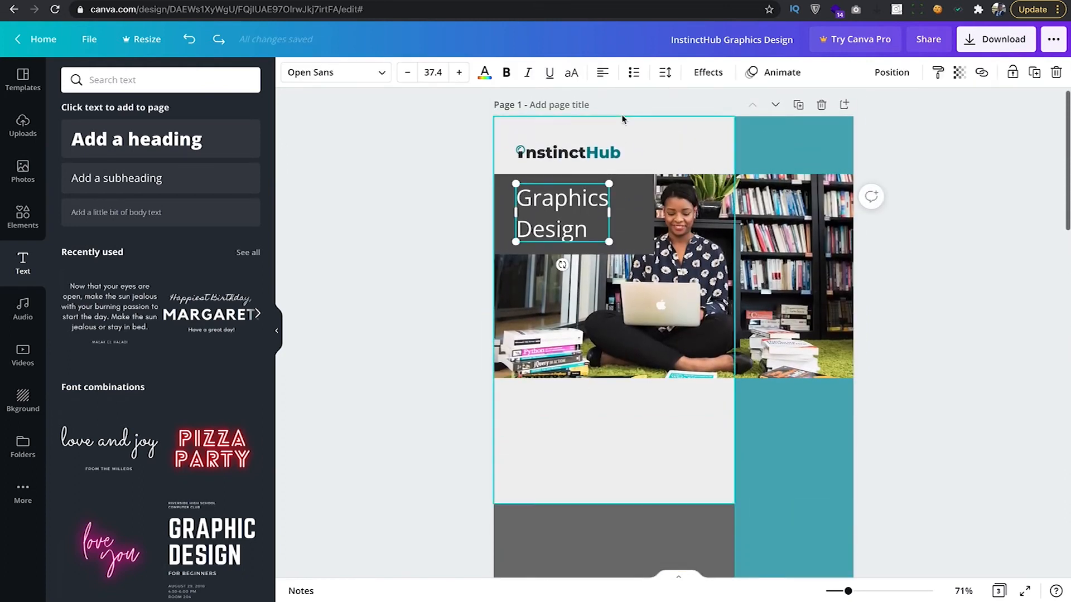
{"action": "left_click", "coordinate": [572, 74]}
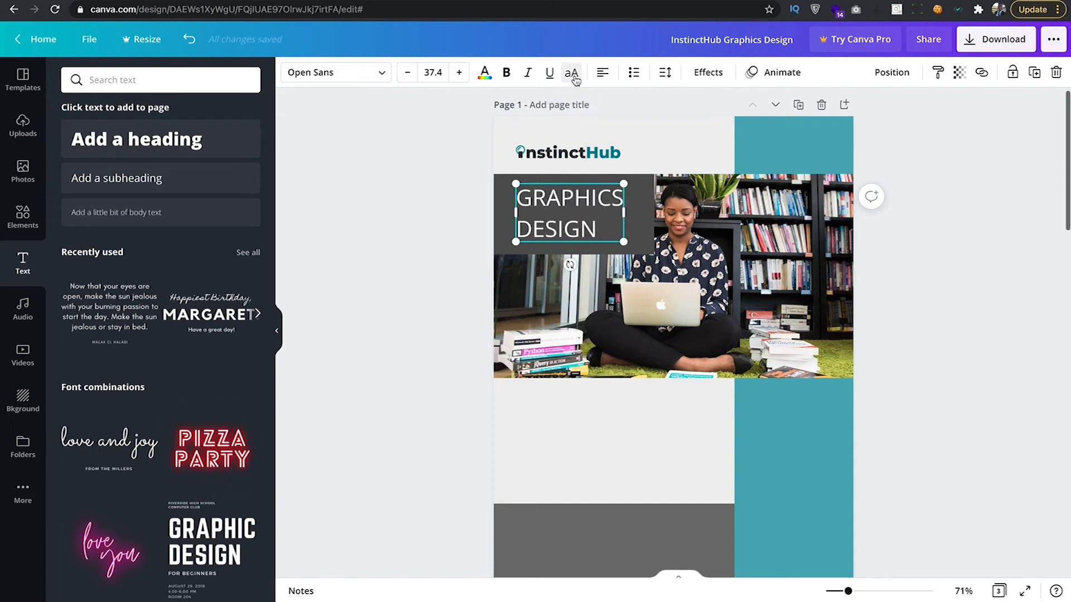
{"action": "left_click", "coordinate": [484, 273]}
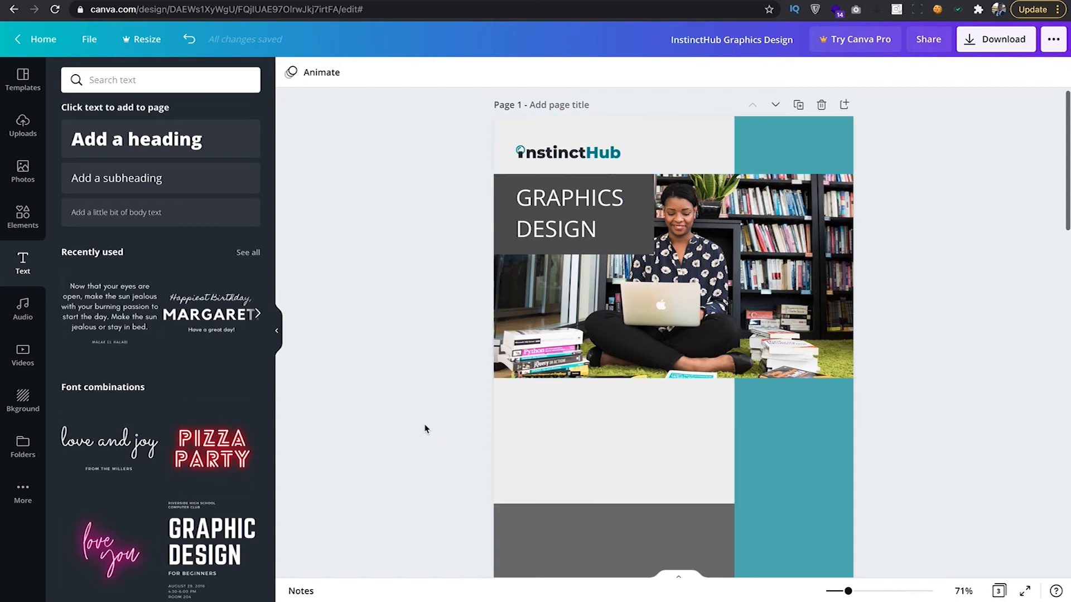
{"action": "scroll", "coordinate": [613, 430], "scroll_direction": "down", "scroll_amount": 4}
{"action": "scroll", "coordinate": [616, 423], "scroll_direction": "down", "scroll_amount": 7}
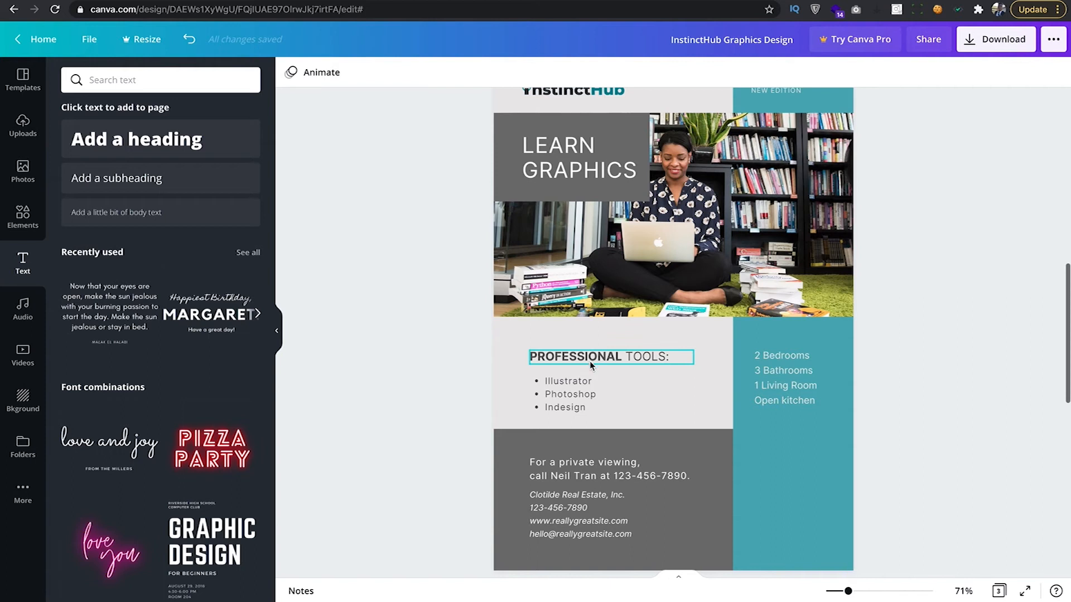
{"action": "scroll", "coordinate": [644, 371], "scroll_direction": "up", "scroll_amount": 2}
{"action": "scroll", "coordinate": [643, 372], "scroll_direction": "up", "scroll_amount": 8}
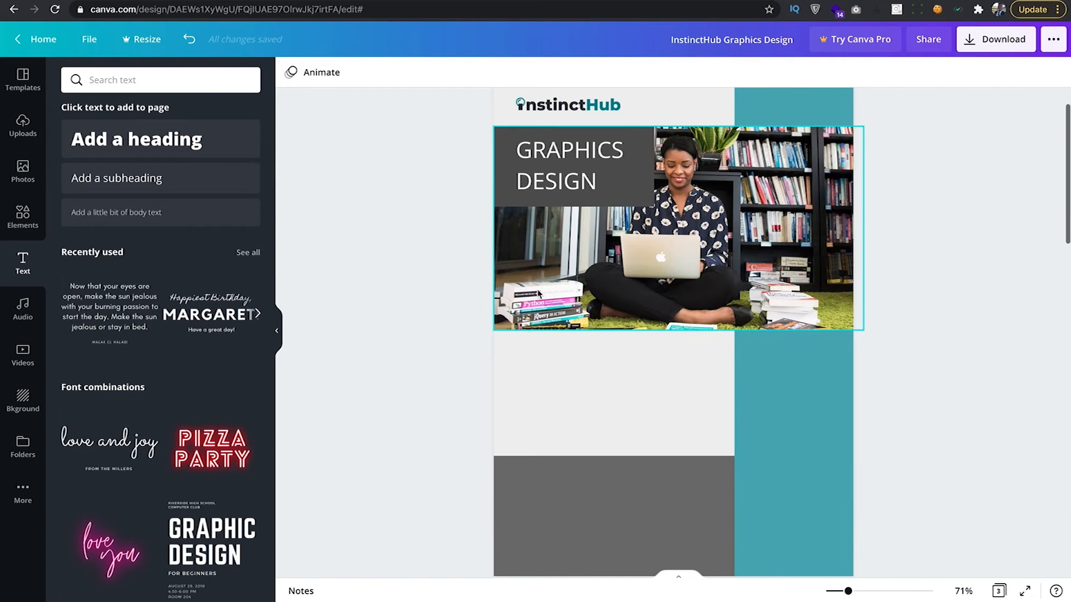
Add a subheading below the photo and reduce its font size to 25.
{"action": "left_click", "coordinate": [107, 179]}
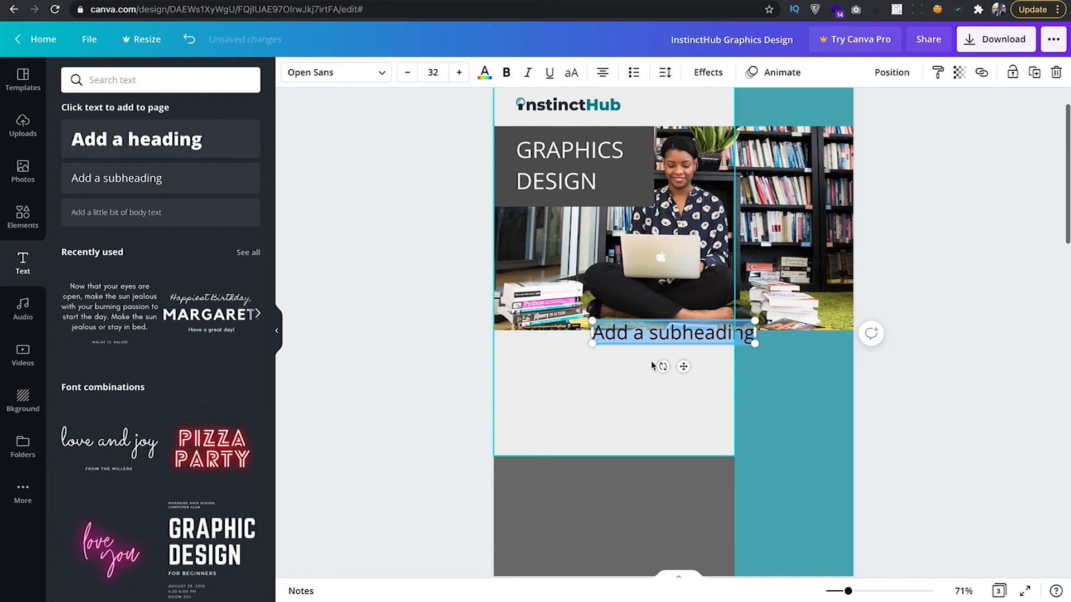
{"action": "left_click_drag", "start_coordinate": [683, 366], "coordinate": [614, 393]}
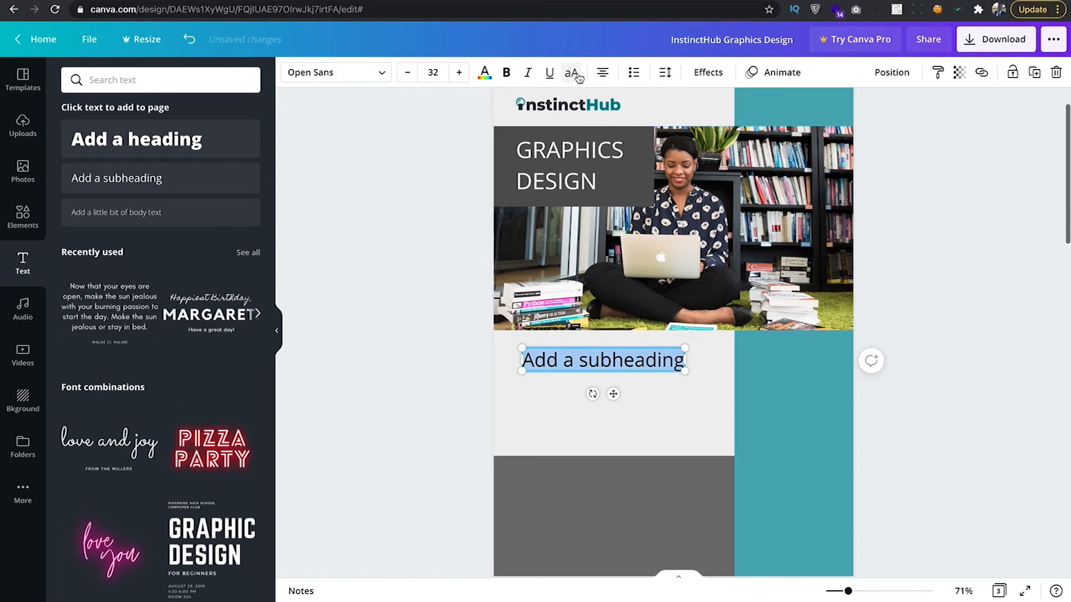
{"action": "left_click", "coordinate": [408, 73]}
{"action": "left_click", "coordinate": [407, 72]}
{"action": "left_click", "coordinate": [408, 73]}
{"action": "left_click", "coordinate": [407, 73]}
{"action": "left_click", "coordinate": [408, 73]}
{"action": "left_click", "coordinate": [407, 72]}
{"action": "left_click", "coordinate": [407, 72]}
{"action": "left_click", "coordinate": [603, 72]}
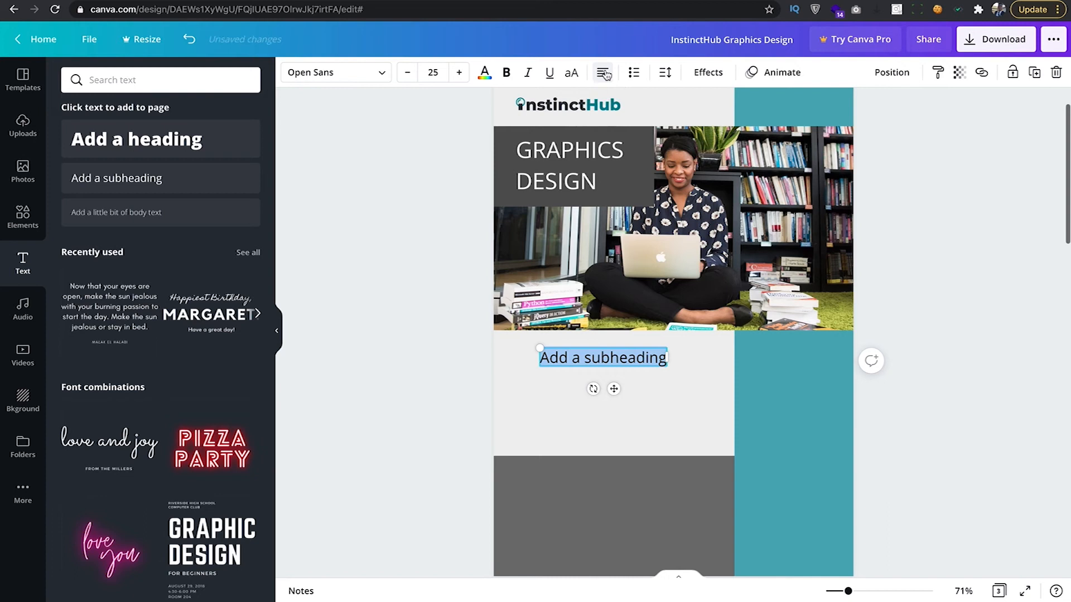
Left-align the subheading and place it at the light grey area's top left.
{"action": "left_click", "coordinate": [604, 74]}
{"action": "left_click", "coordinate": [604, 75]}
{"action": "left_click", "coordinate": [605, 78]}
{"action": "left_click", "coordinate": [608, 79]}
{"action": "left_click", "coordinate": [608, 80]}
{"action": "left_click_drag", "start_coordinate": [614, 390], "coordinate": [602, 393]}
{"action": "left_click_drag", "start_coordinate": [597, 393], "coordinate": [590, 389]}
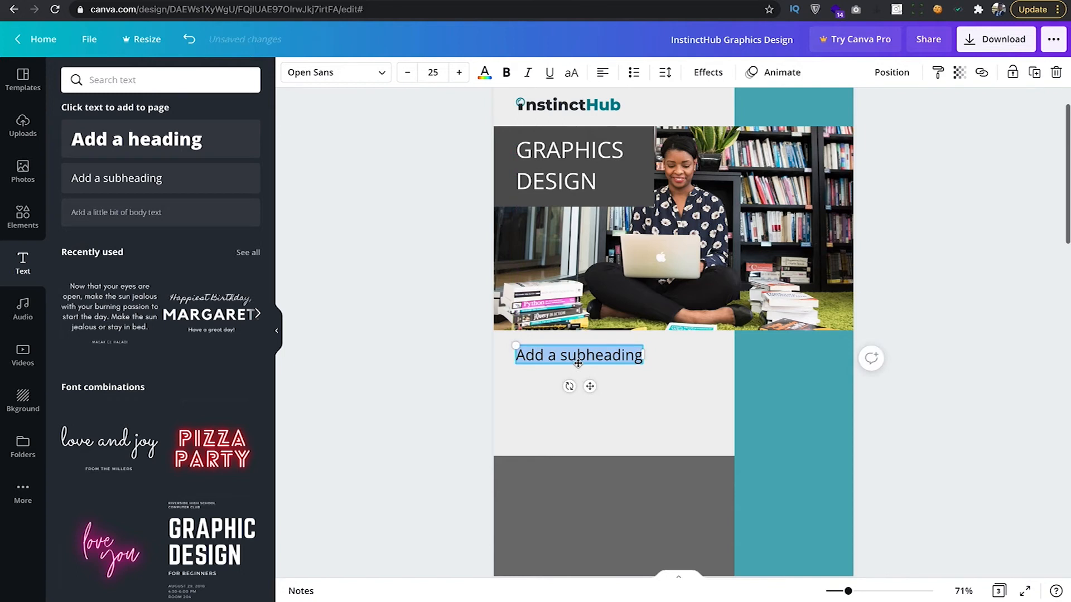
{"action": "scroll", "coordinate": [580, 365], "scroll_direction": "down", "scroll_amount": 10}
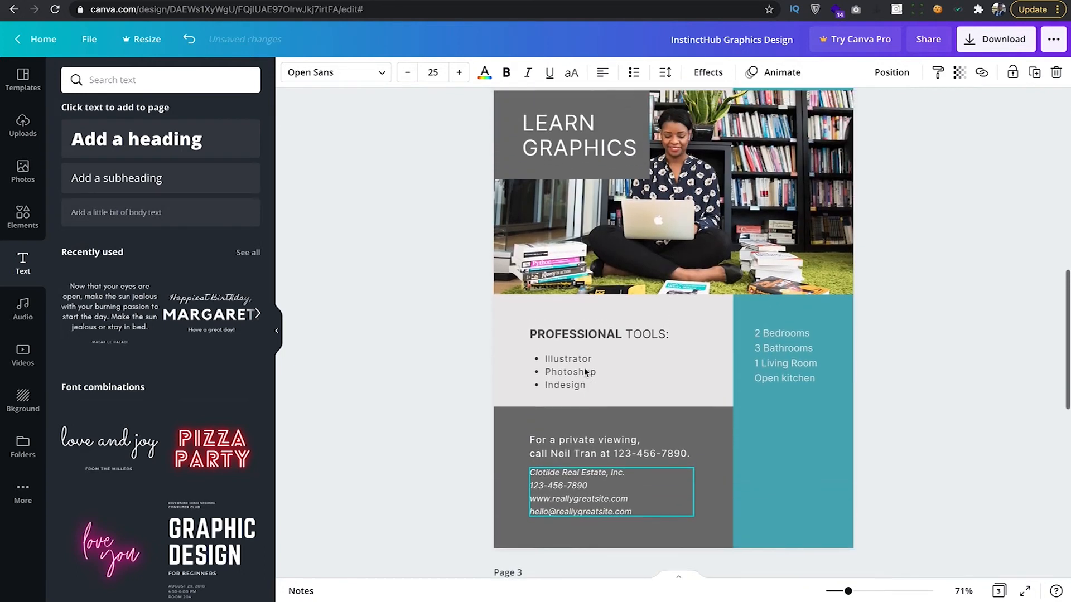
{"action": "scroll", "coordinate": [589, 365], "scroll_direction": "up", "scroll_amount": 5}
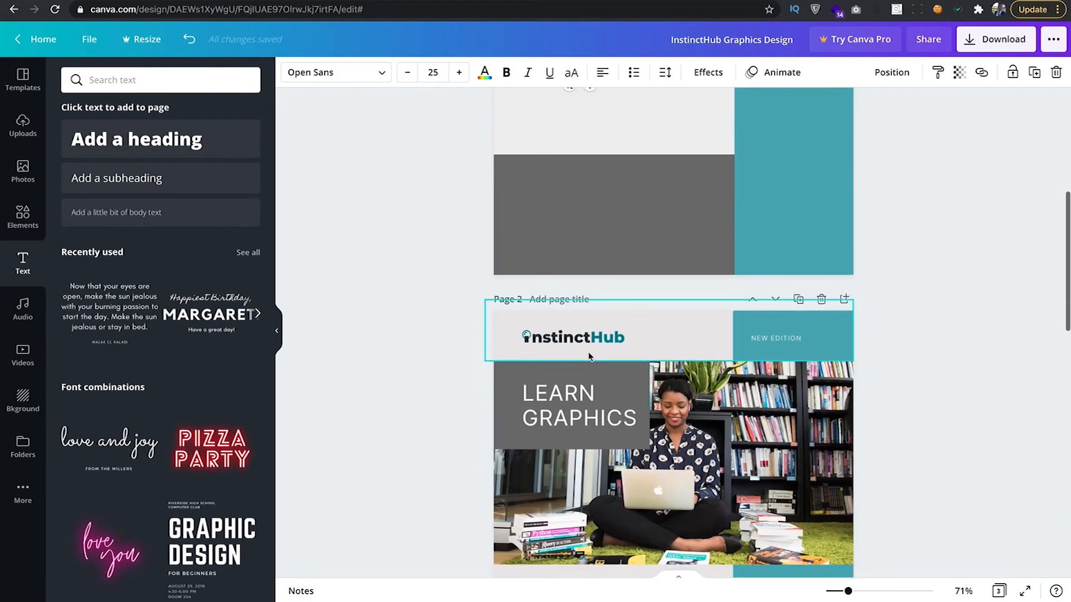
{"action": "scroll", "coordinate": [560, 205], "scroll_direction": "up", "scroll_amount": 3}
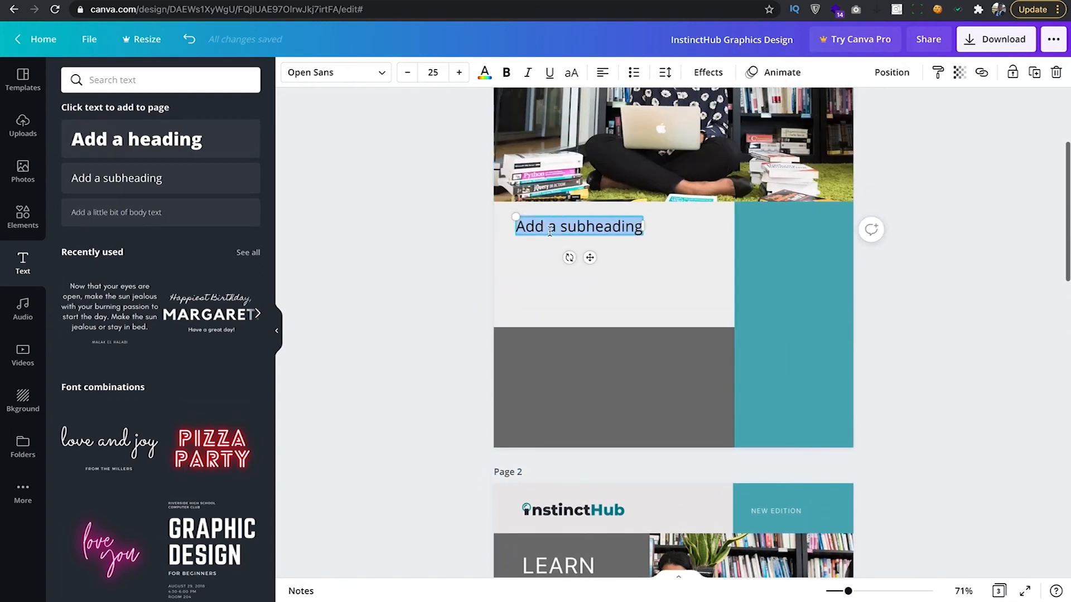
Type 'Professional Tools:' into the subheading and switch it to all capitals.
{"action": "type", "text": "Pro"}
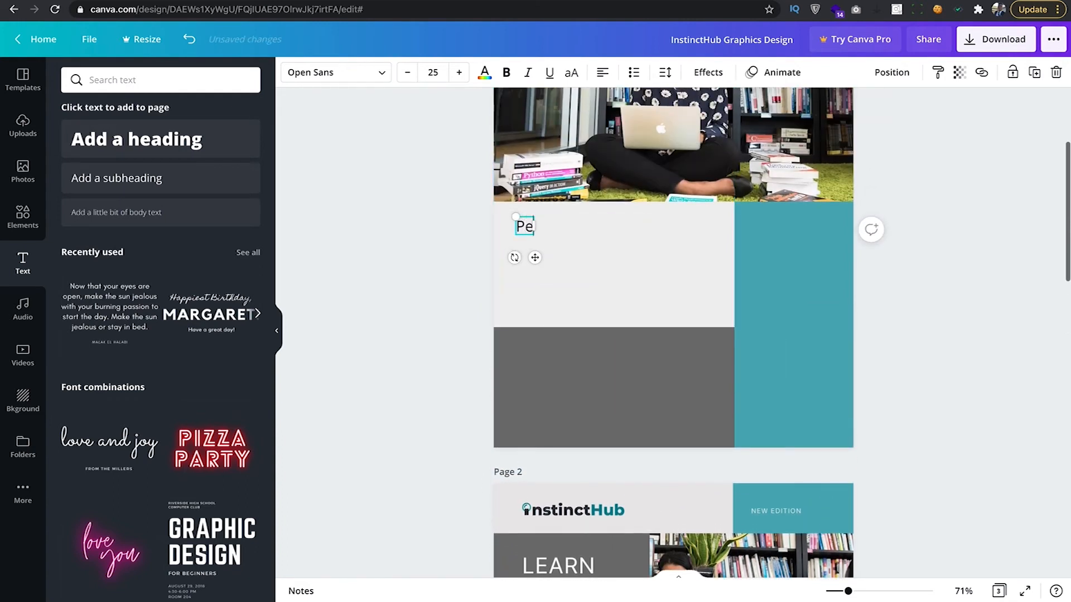
{"action": "type", "text": "fessio"}
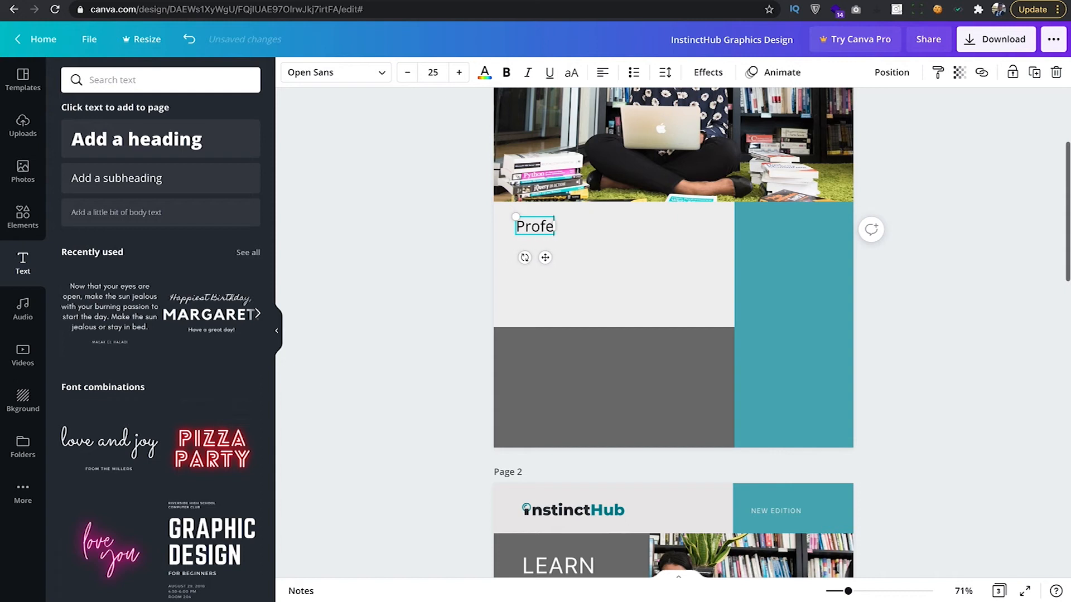
{"action": "type", "text": "nal"}
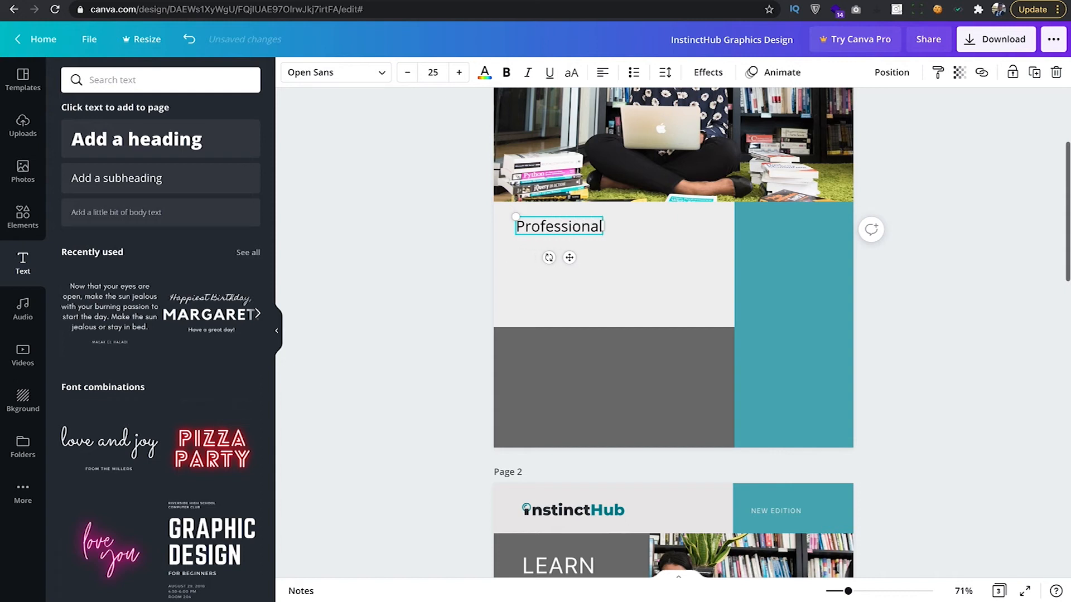
{"action": "type", "text": " Tools:"}
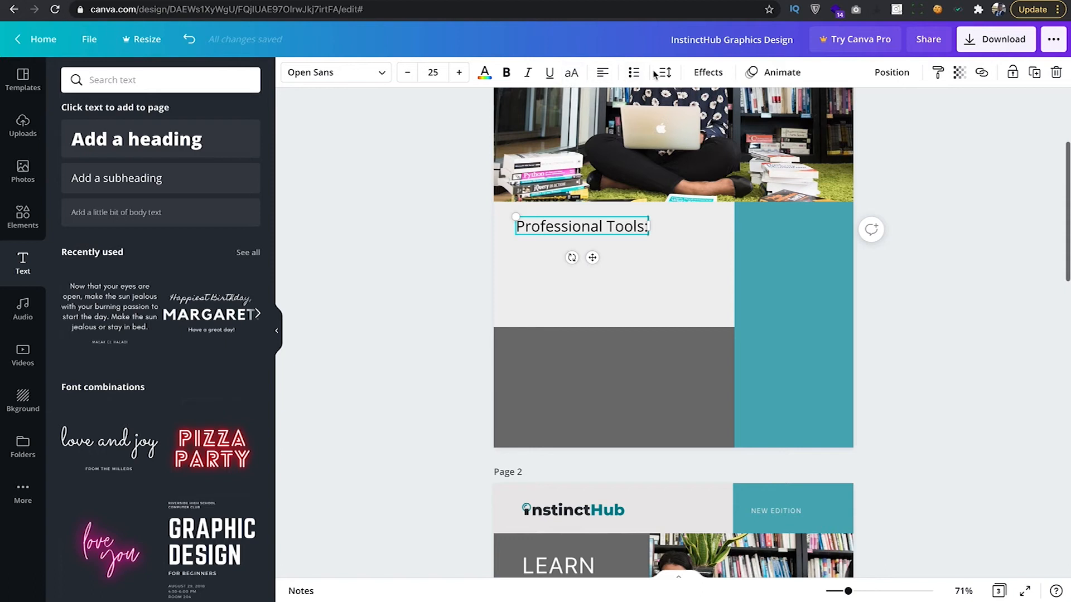
{"action": "triple_click", "coordinate": [621, 230]}
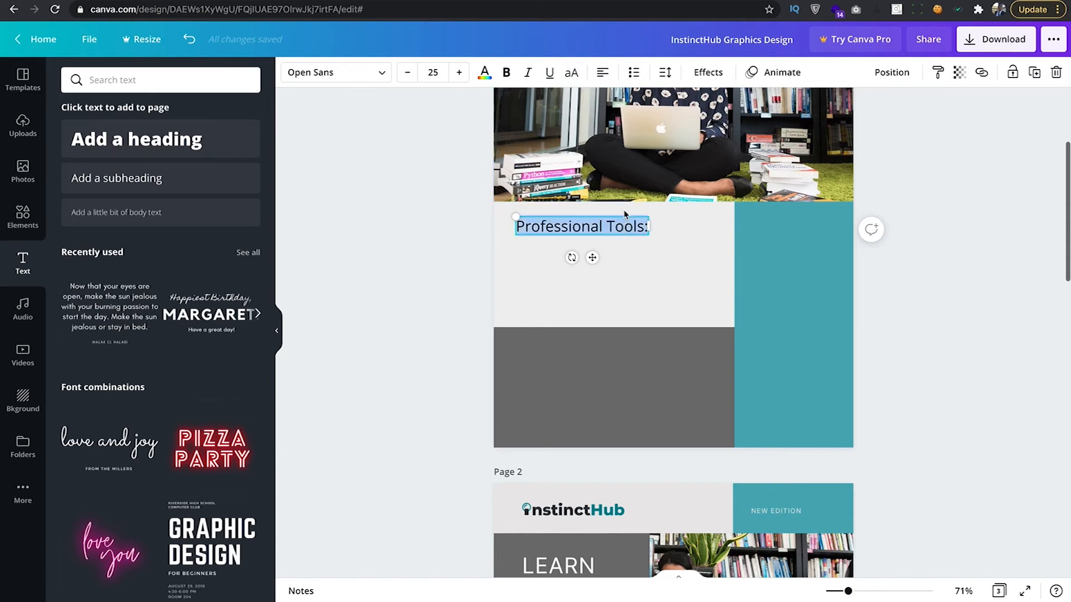
{"action": "left_click", "coordinate": [571, 72]}
Make only the word PROFESSIONAL bold.
{"action": "left_click_drag", "start_coordinate": [623, 227], "coordinate": [512, 224]}
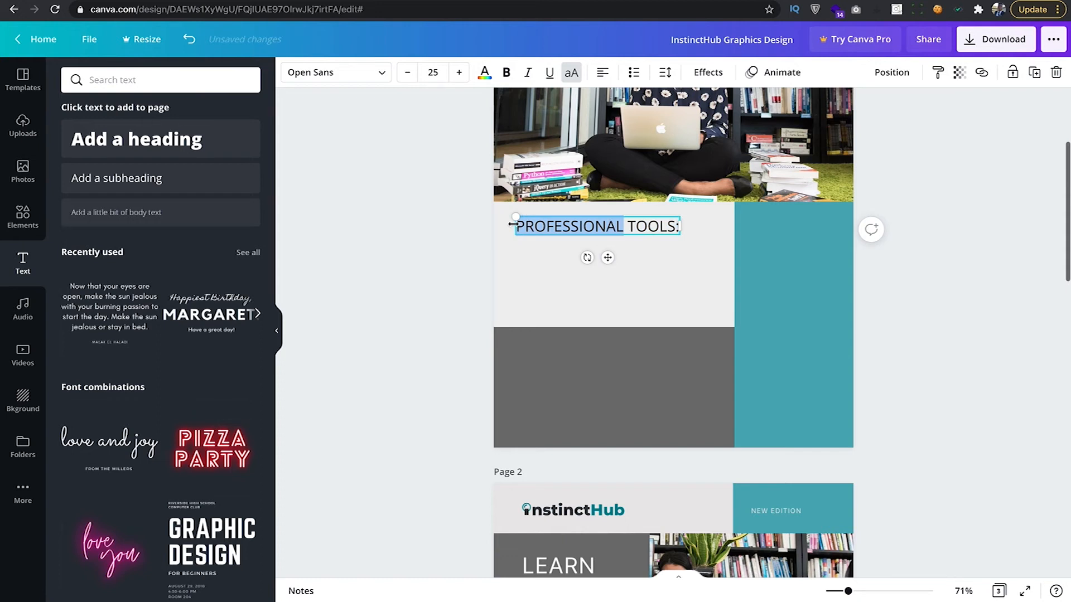
{"action": "key", "text": "ctrl+b"}
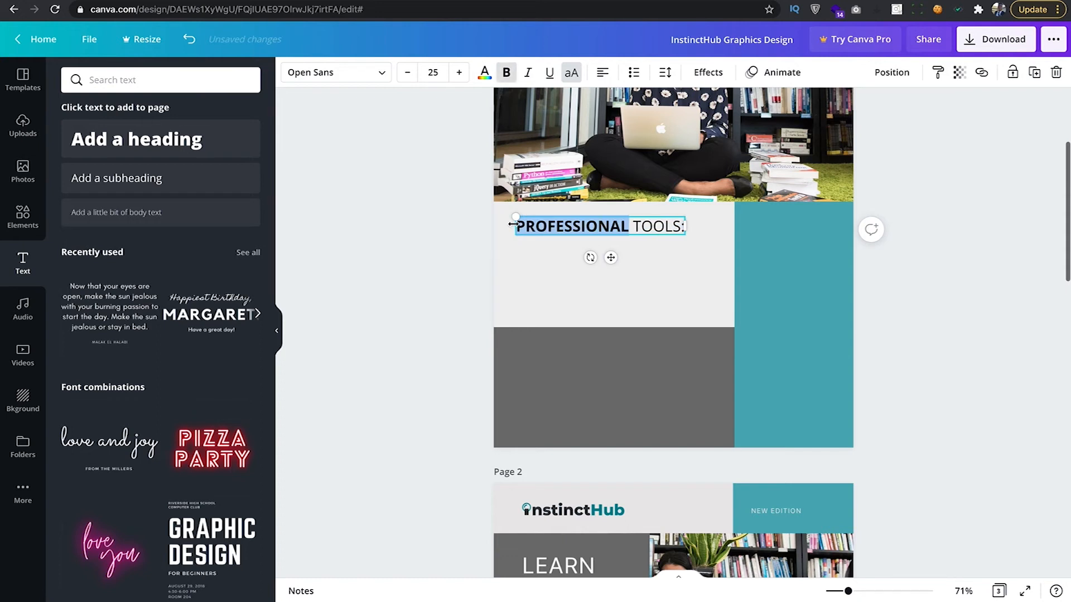
{"action": "scroll", "coordinate": [625, 238], "scroll_direction": "down", "scroll_amount": 5}
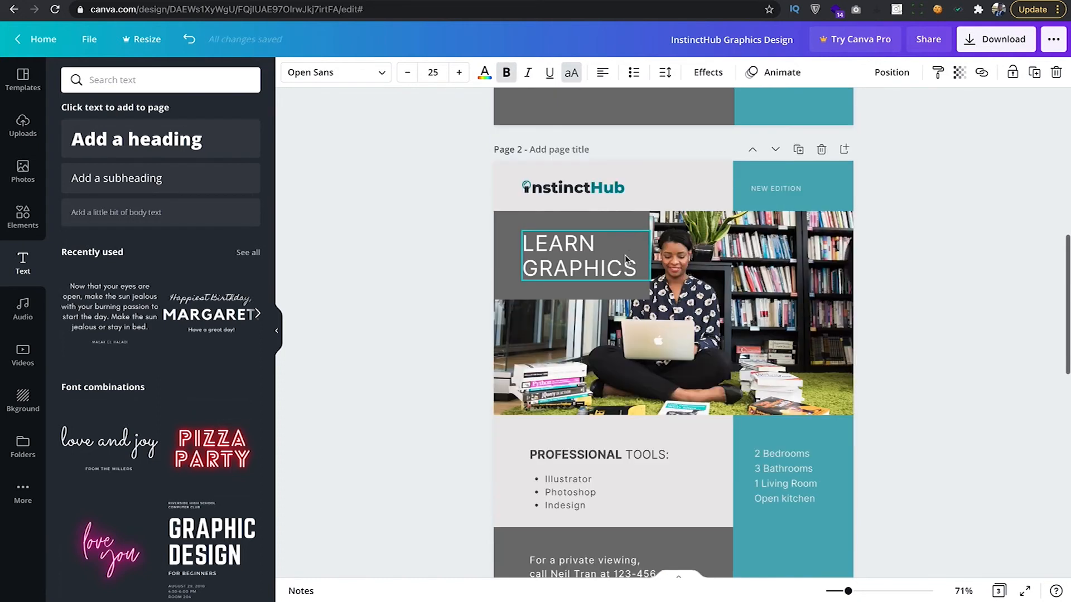
{"action": "scroll", "coordinate": [603, 422], "scroll_direction": "up", "scroll_amount": 2}
{"action": "scroll", "coordinate": [612, 234], "scroll_direction": "up", "scroll_amount": 3}
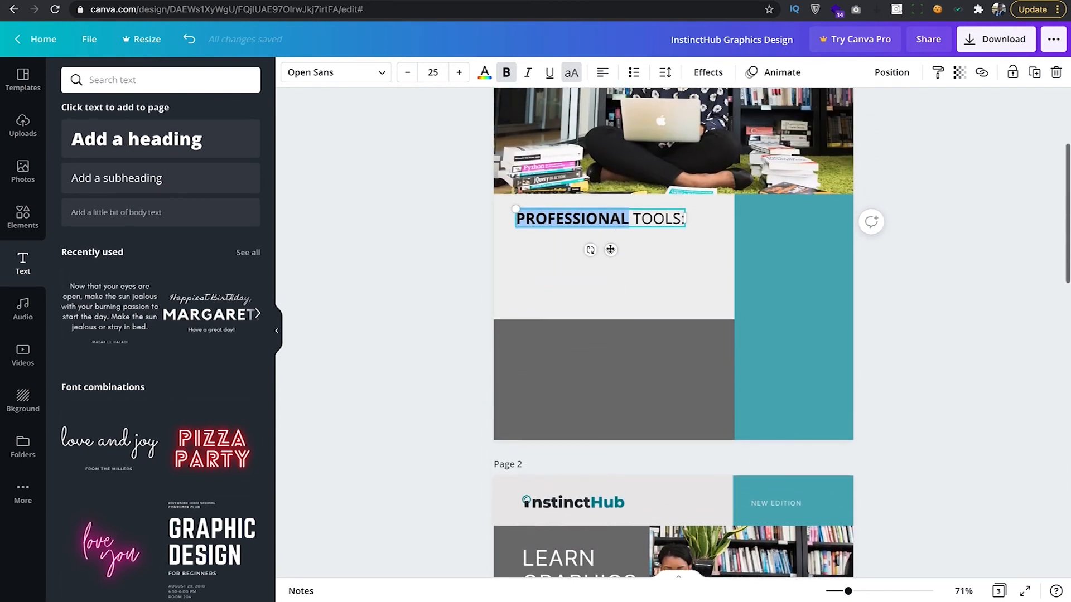
{"action": "left_click", "coordinate": [442, 249]}
{"action": "left_click", "coordinate": [609, 224]}
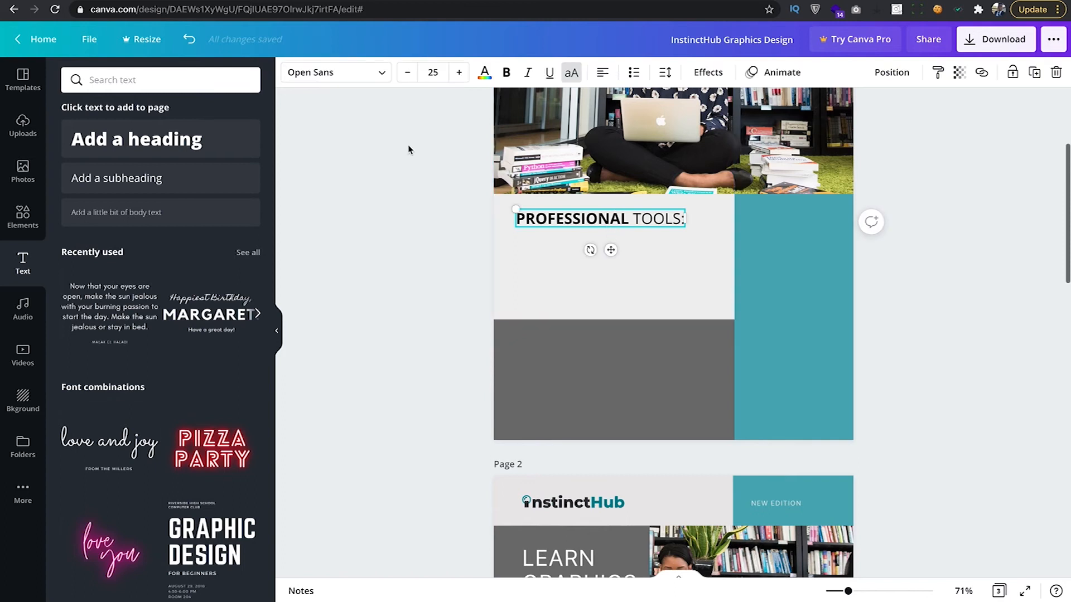
Set the PROFESSIONAL TOOLS: heading's text colour to the Dark Gray default swatch.
{"action": "left_click", "coordinate": [485, 77]}
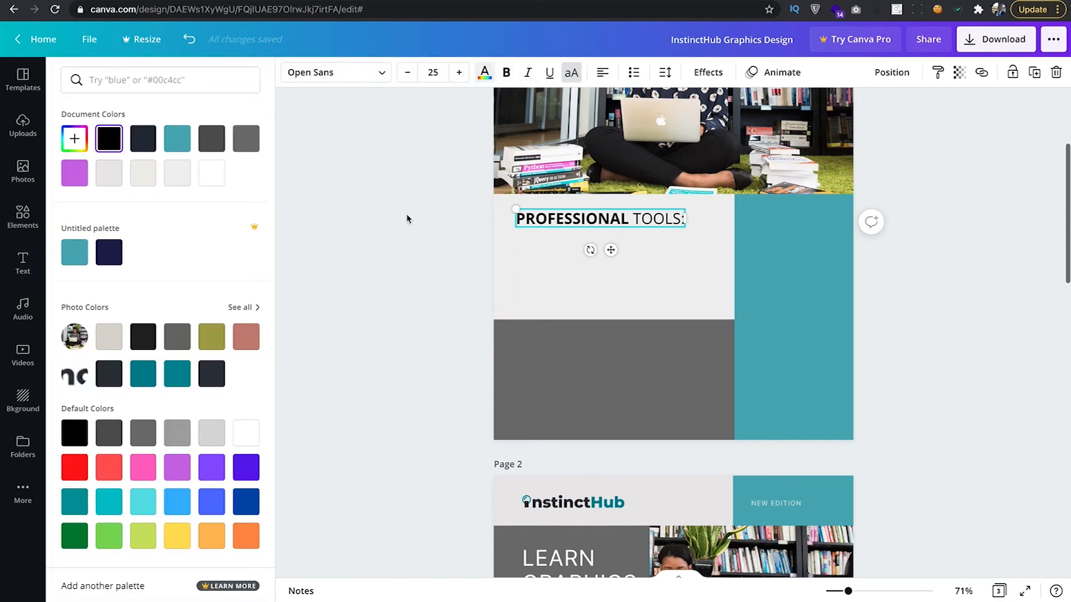
{"action": "scroll", "coordinate": [390, 218], "scroll_direction": "down", "scroll_amount": 1}
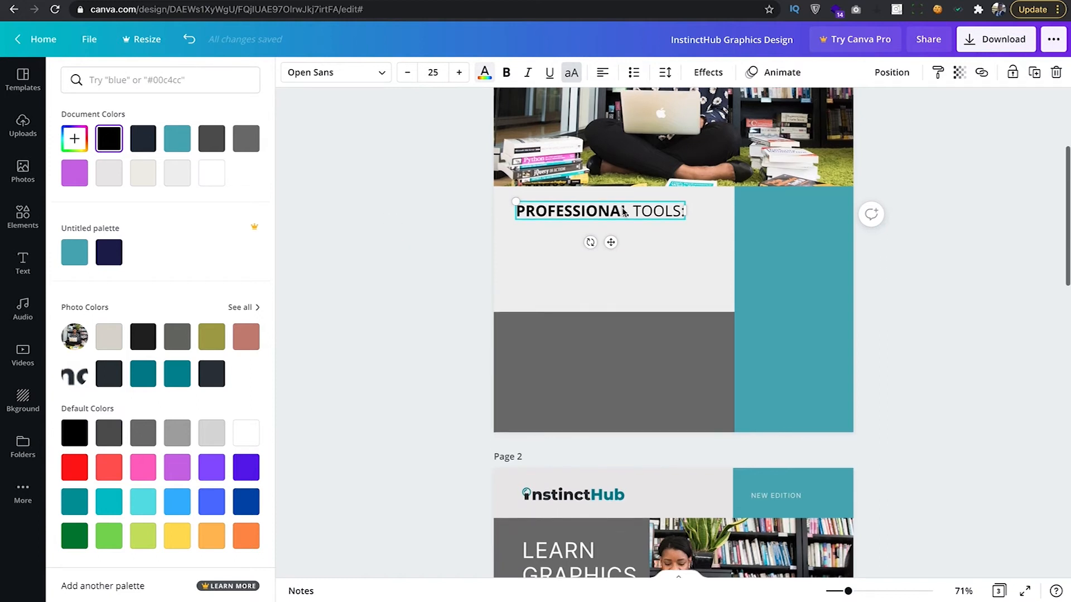
{"action": "left_click", "coordinate": [212, 140]}
{"action": "left_click", "coordinate": [460, 231]}
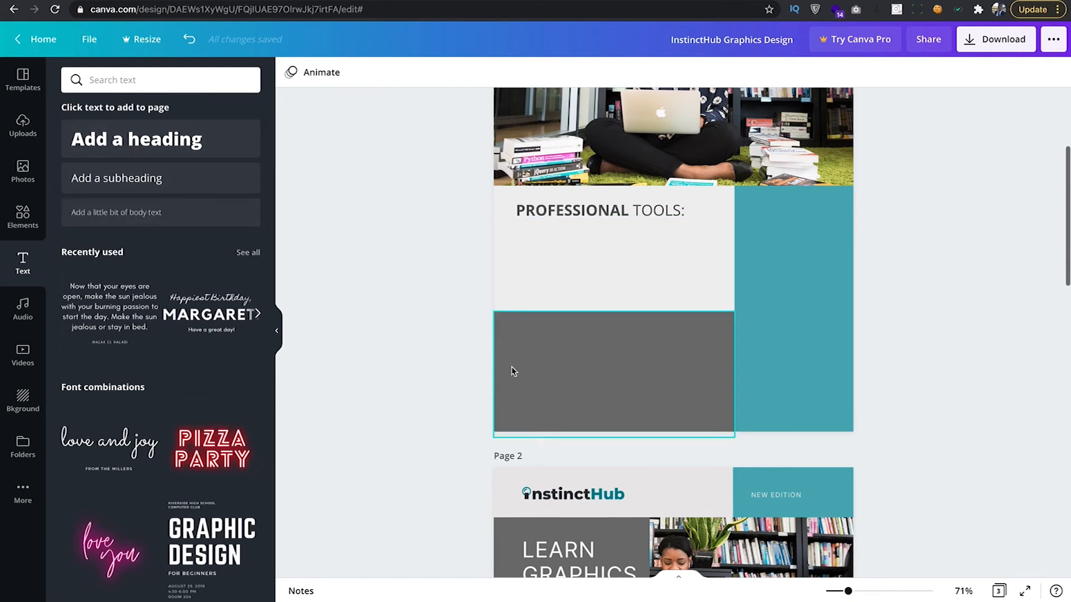
{"action": "scroll", "coordinate": [511, 370], "scroll_direction": "down", "scroll_amount": 5}
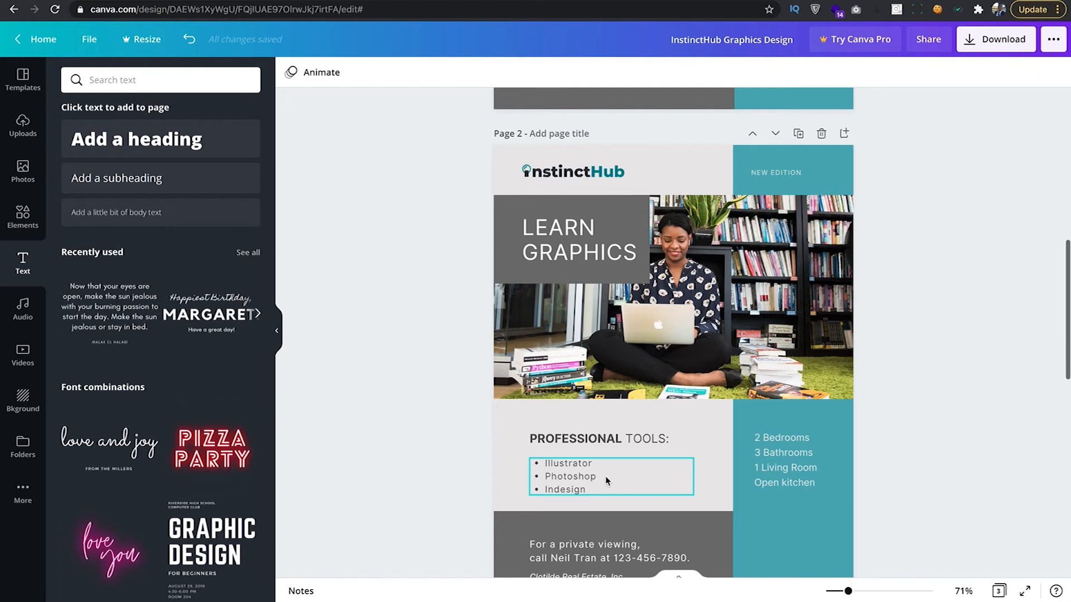
{"action": "scroll", "coordinate": [564, 466], "scroll_direction": "up", "scroll_amount": 5}
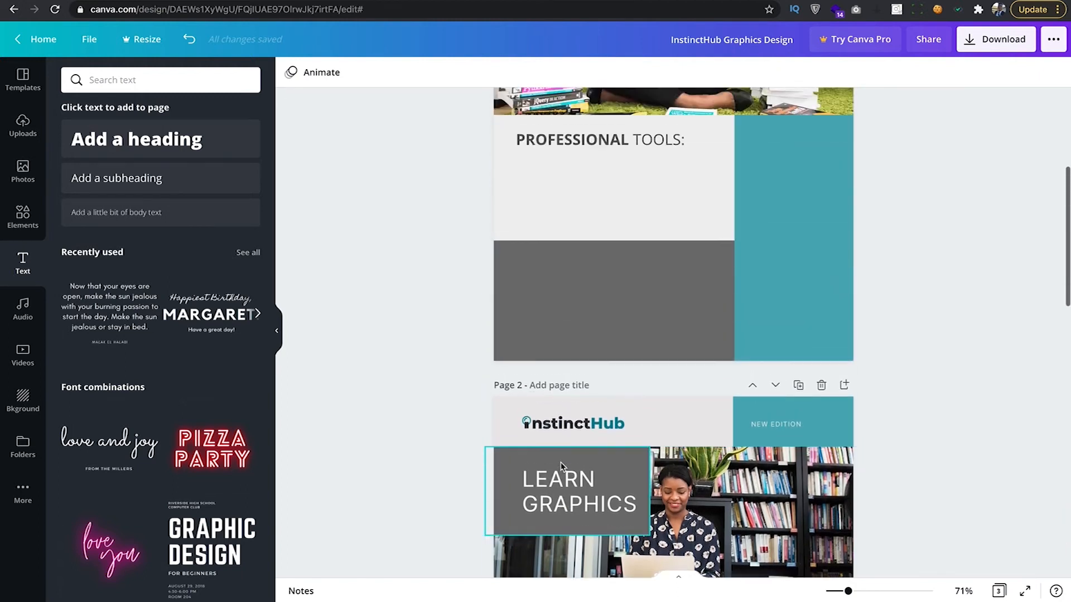
Add a left-aligned body text box under the PROFESSIONAL TOOLS: heading and make it bulleted.
{"action": "left_click", "coordinate": [119, 215]}
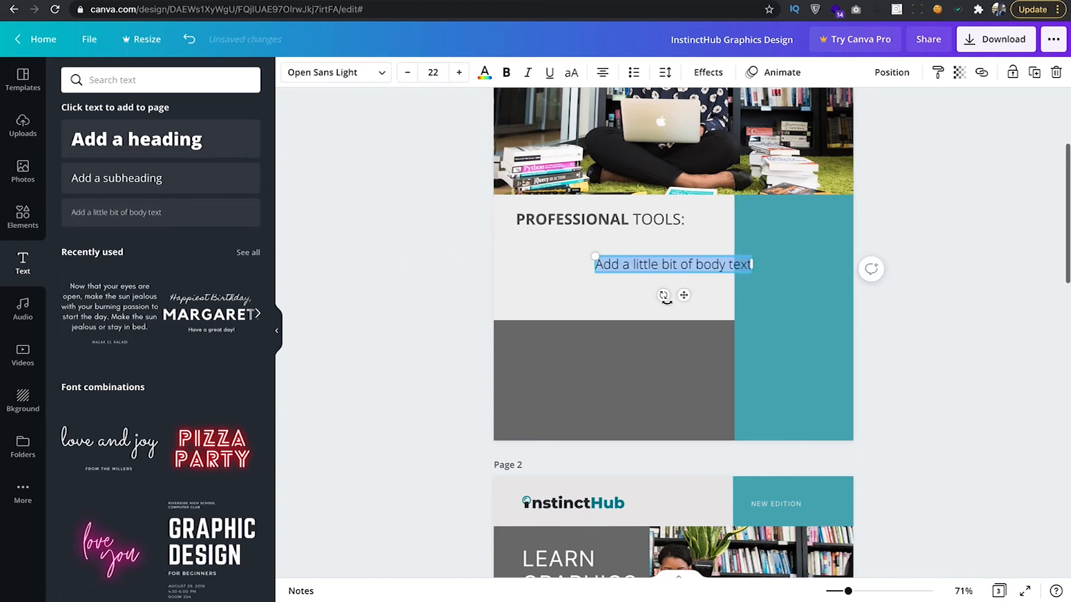
{"action": "left_click", "coordinate": [602, 73]}
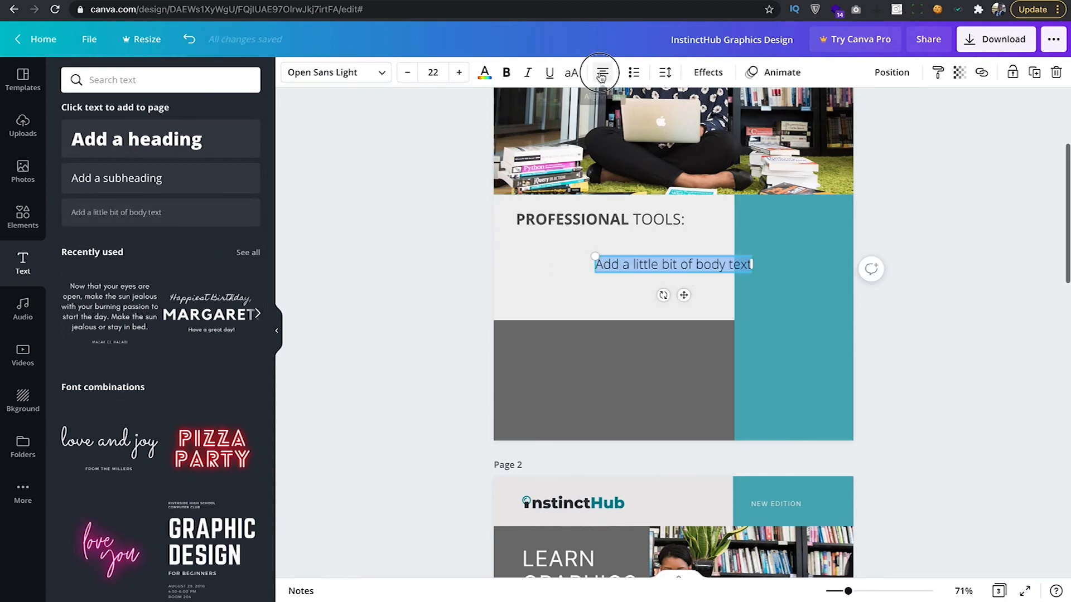
{"action": "left_click_drag", "start_coordinate": [683, 295], "coordinate": [609, 289]}
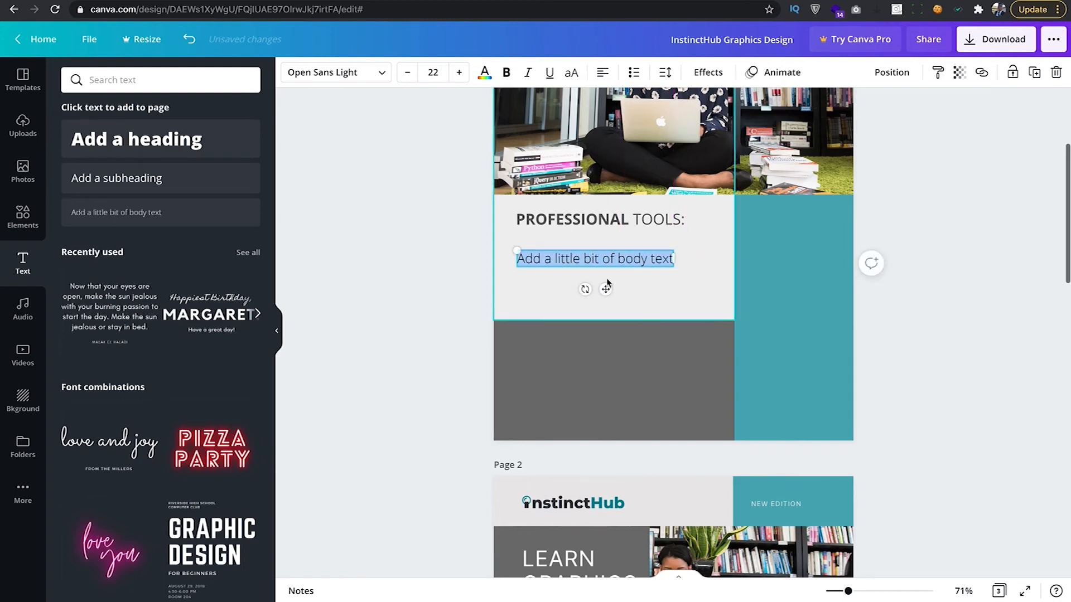
{"action": "left_click", "coordinate": [633, 74]}
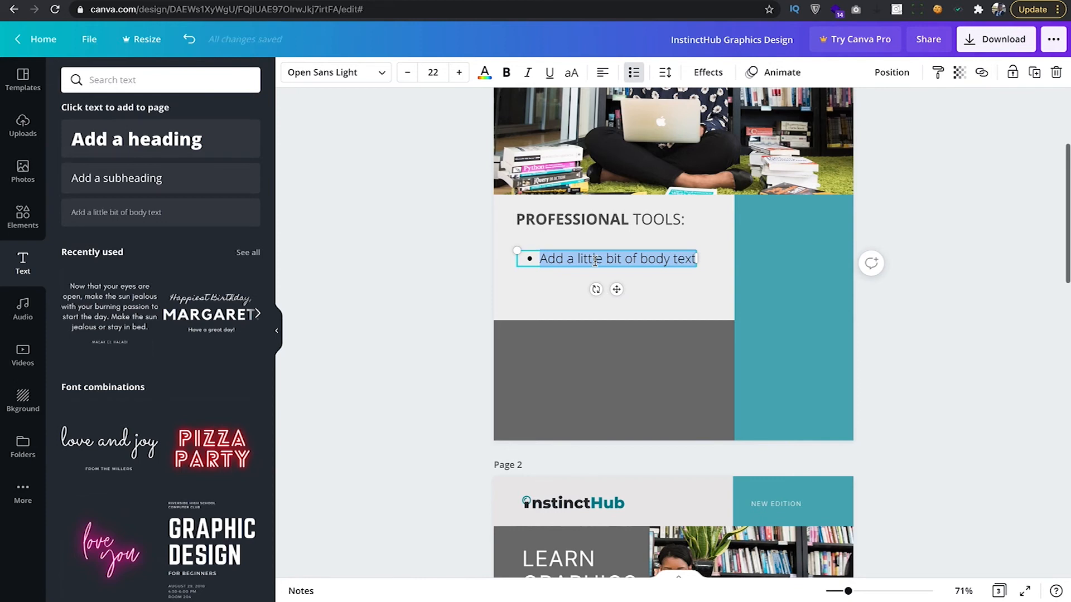
Type the bullets Photoshop, Illustrator and Indesign, fixing the typo, then reselect the list.
{"action": "type", "text": "Phot"}
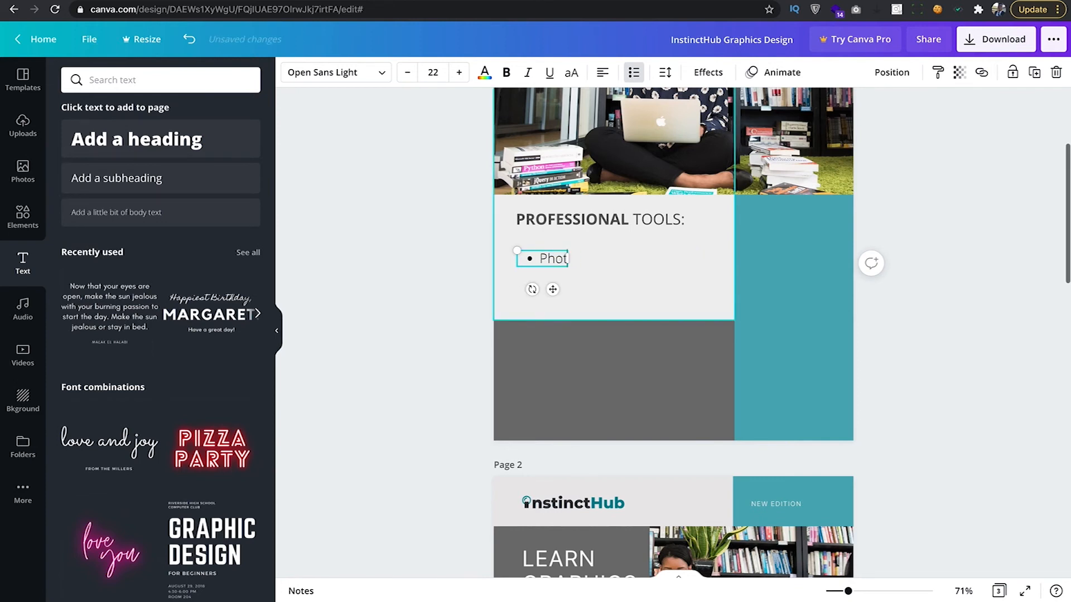
{"action": "type", "text": "oshop"}
{"action": "key", "text": "Return"}
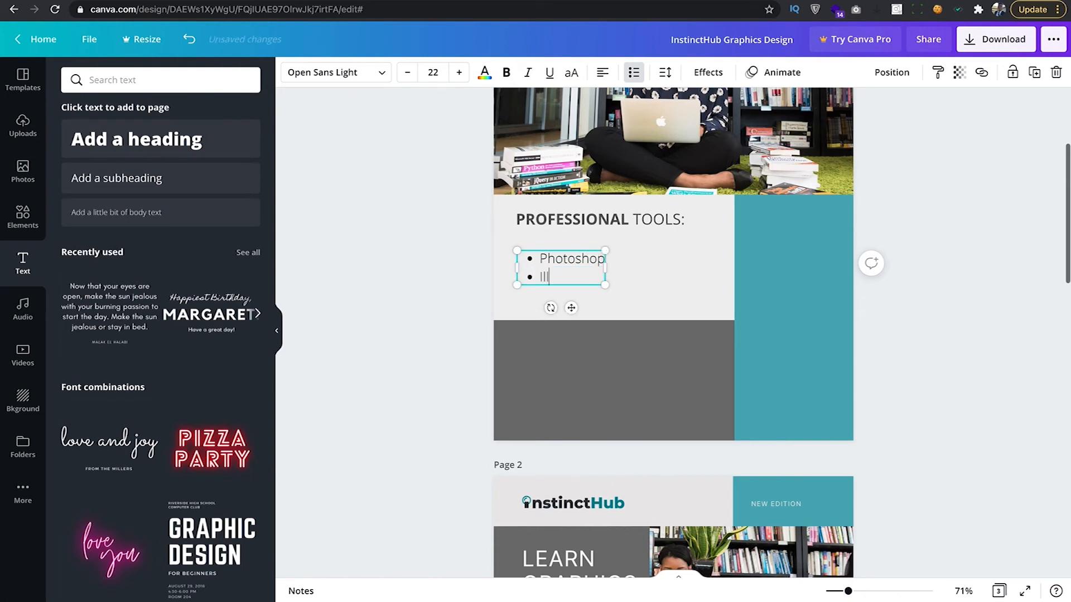
{"action": "type", "text": "Illustrator"}
{"action": "key", "text": "Return"}
{"action": "type", "text": "Ine"}
{"action": "key", "text": "BackSpace"}
{"action": "type", "text": "design"}
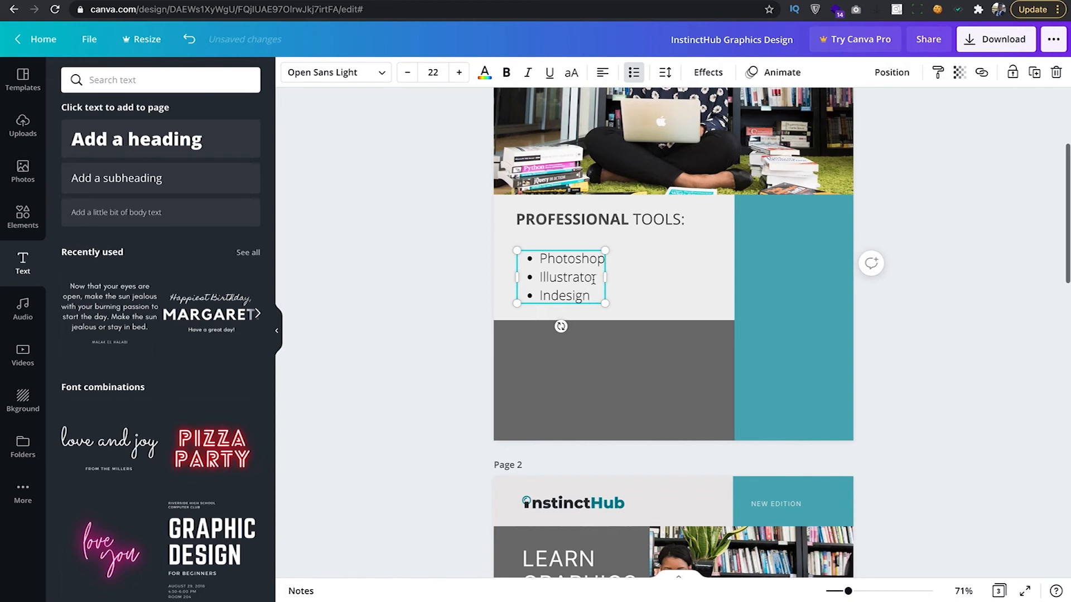
{"action": "left_click", "coordinate": [415, 278]}
{"action": "left_click", "coordinate": [563, 274]}
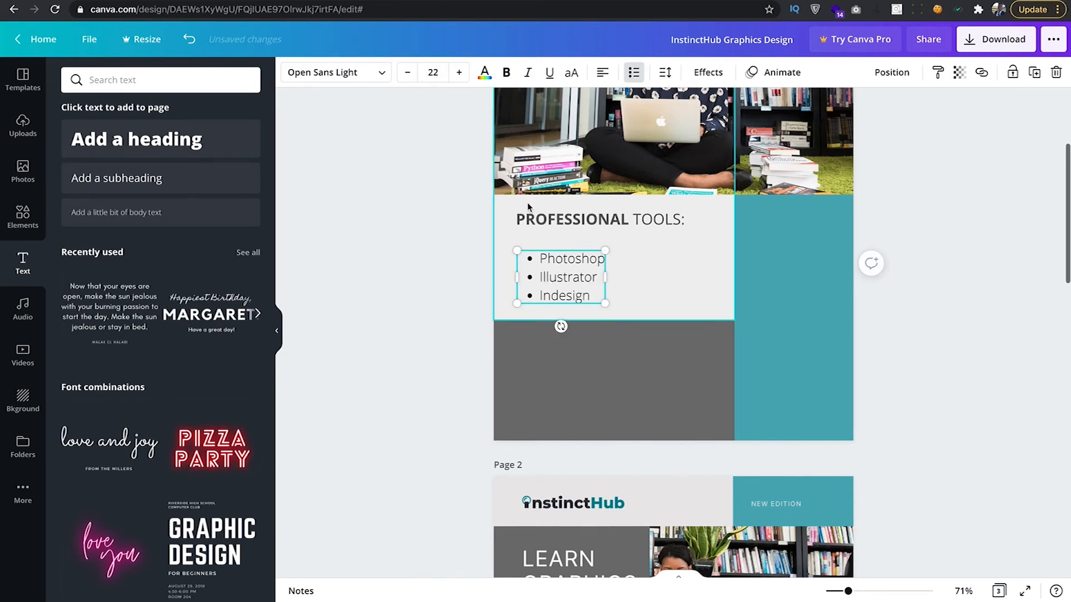
Change the bullet list text colour to dark grey.
{"action": "left_click", "coordinate": [485, 73]}
{"action": "left_click", "coordinate": [246, 139]}
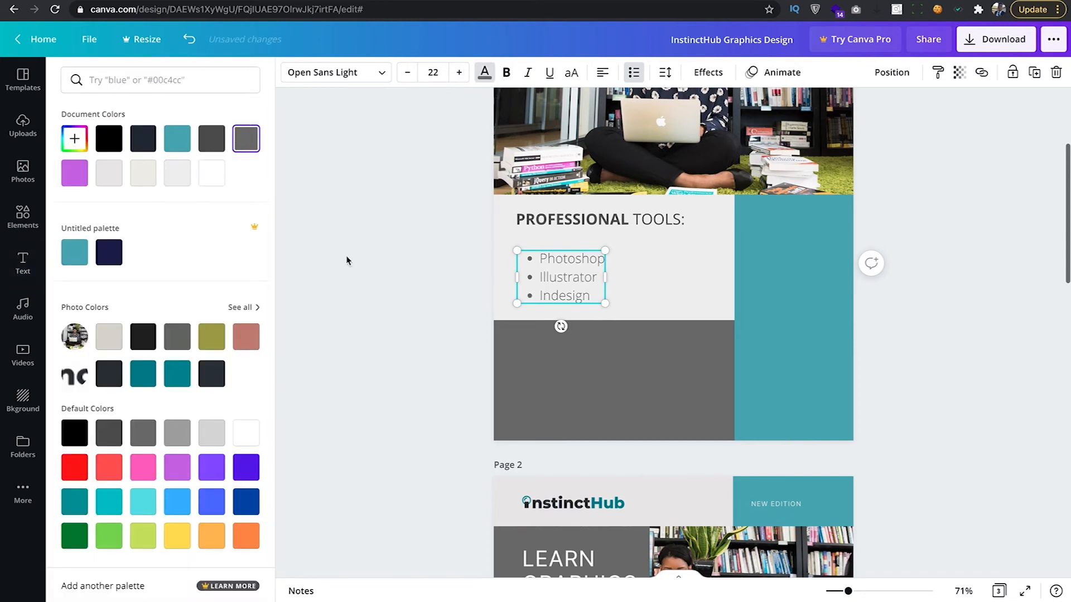
{"action": "left_click", "coordinate": [208, 138]}
{"action": "left_click", "coordinate": [445, 276]}
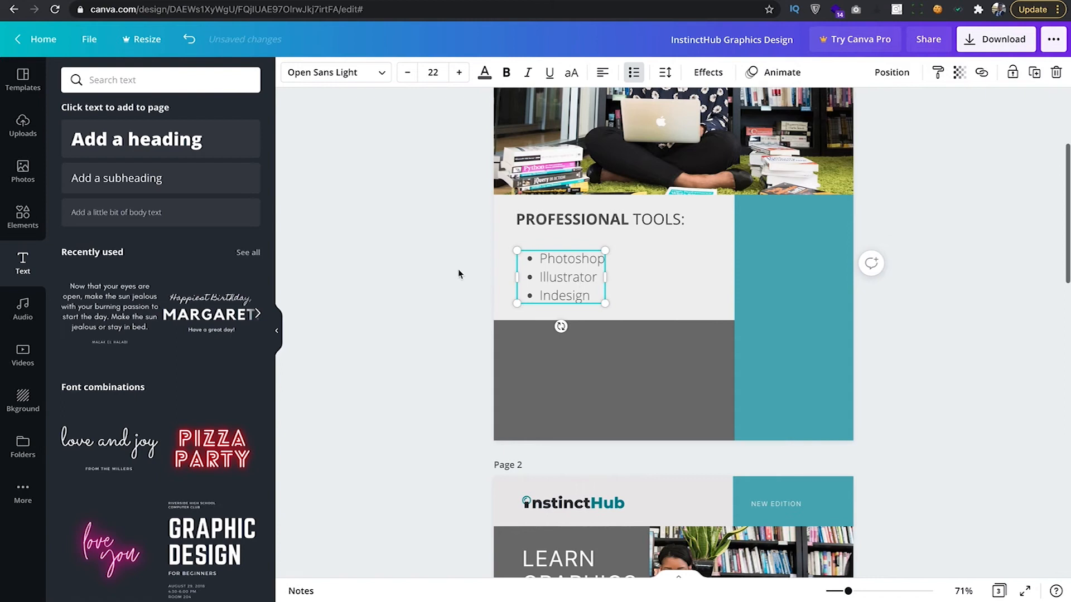
Nudge the bullet list up to align under the heading and compare with page 2.
{"action": "left_click", "coordinate": [458, 270]}
{"action": "left_click_drag", "start_coordinate": [590, 268], "coordinate": [593, 264]}
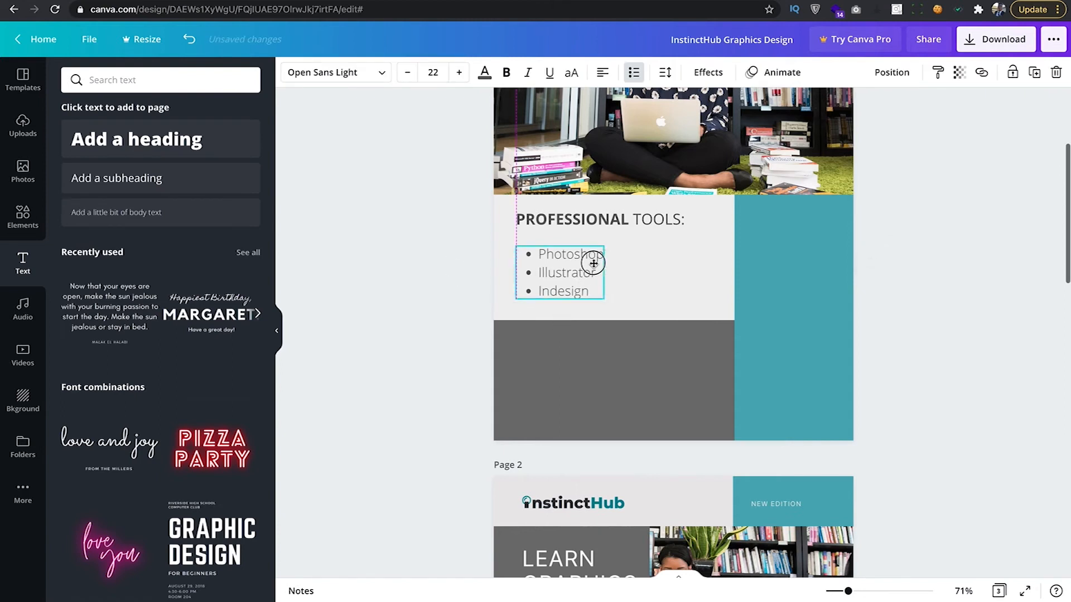
{"action": "left_click", "coordinate": [617, 341]}
{"action": "scroll", "coordinate": [624, 346], "scroll_direction": "down", "scroll_amount": 5}
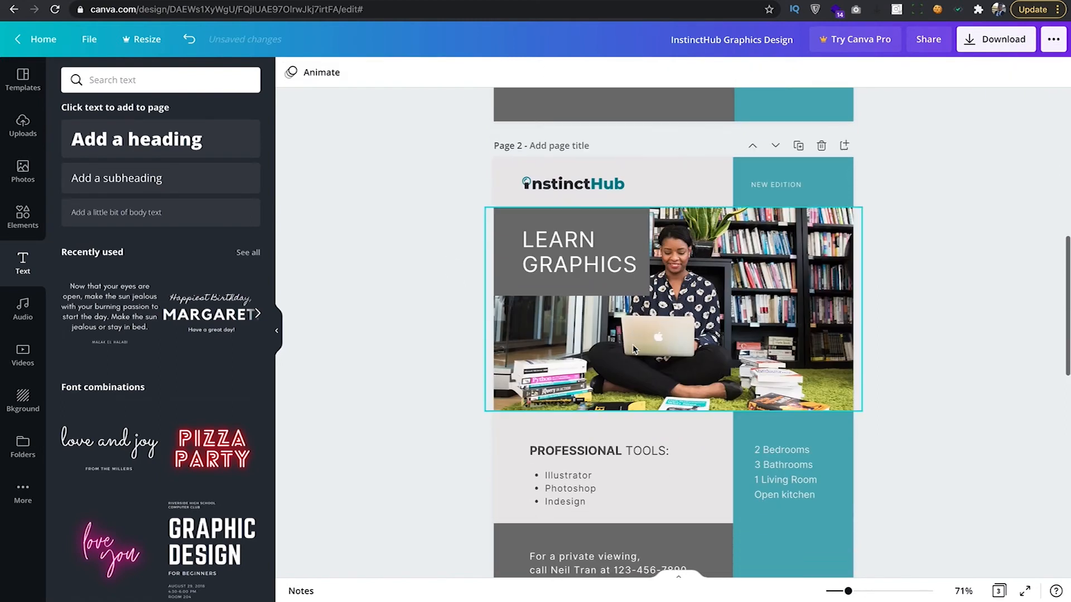
{"action": "scroll", "coordinate": [633, 349], "scroll_direction": "up", "scroll_amount": 4}
{"action": "left_click", "coordinate": [580, 217]}
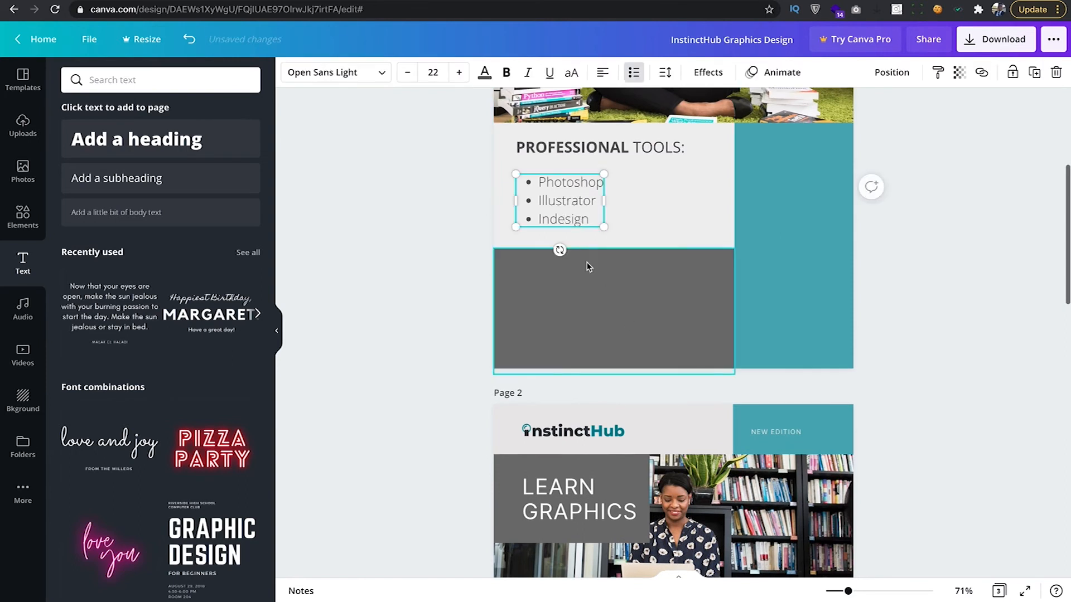
{"action": "scroll", "coordinate": [585, 266], "scroll_direction": "up", "scroll_amount": 2}
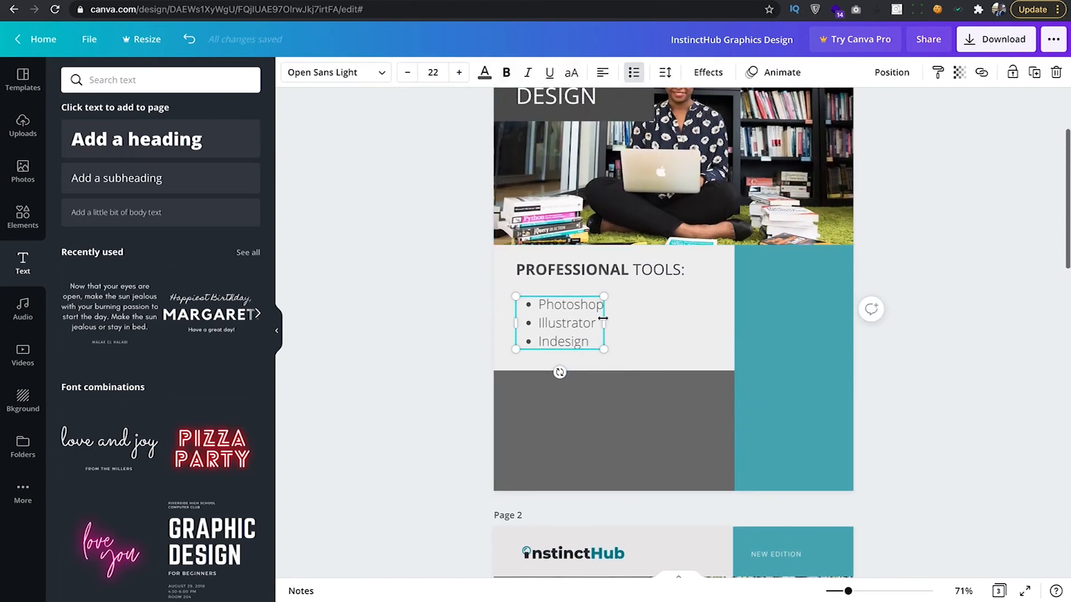
{"action": "scroll", "coordinate": [571, 329], "scroll_direction": "down", "scroll_amount": 10}
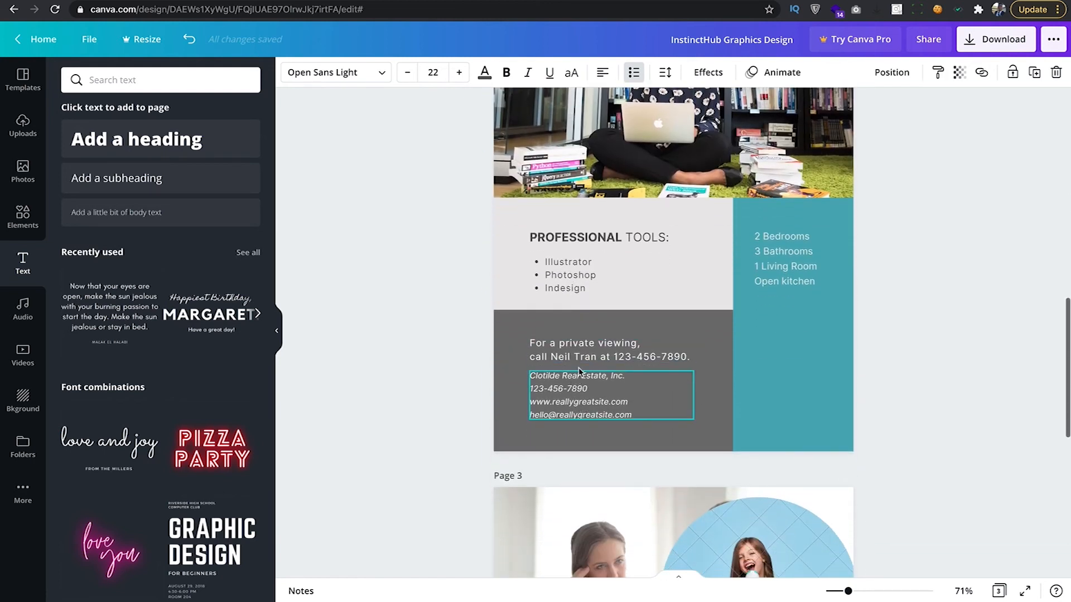
{"action": "scroll", "coordinate": [578, 369], "scroll_direction": "up", "scroll_amount": 2}
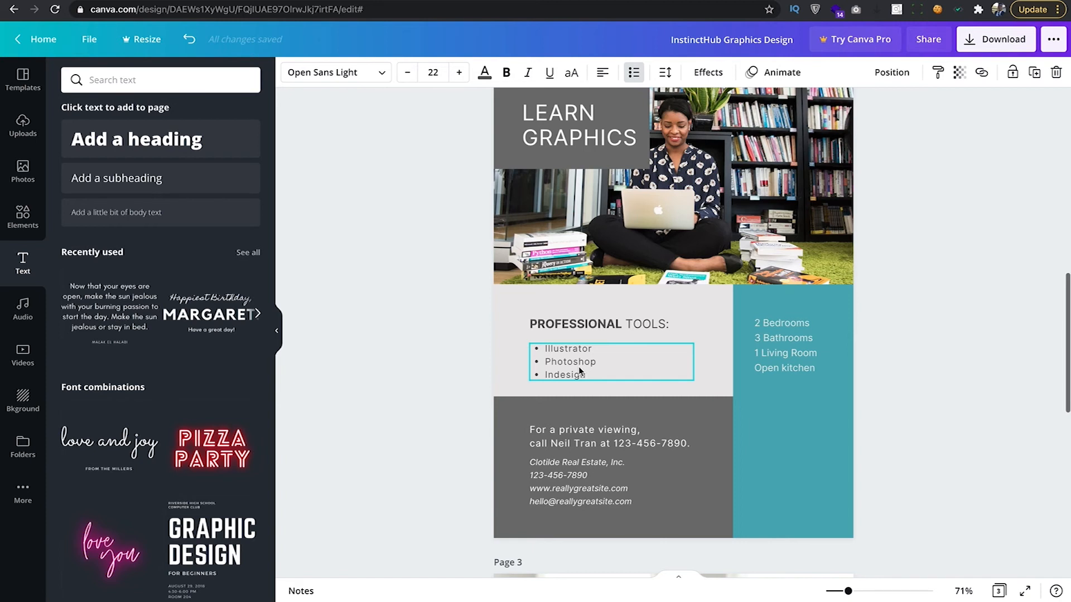
{"action": "left_click", "coordinate": [590, 442]}
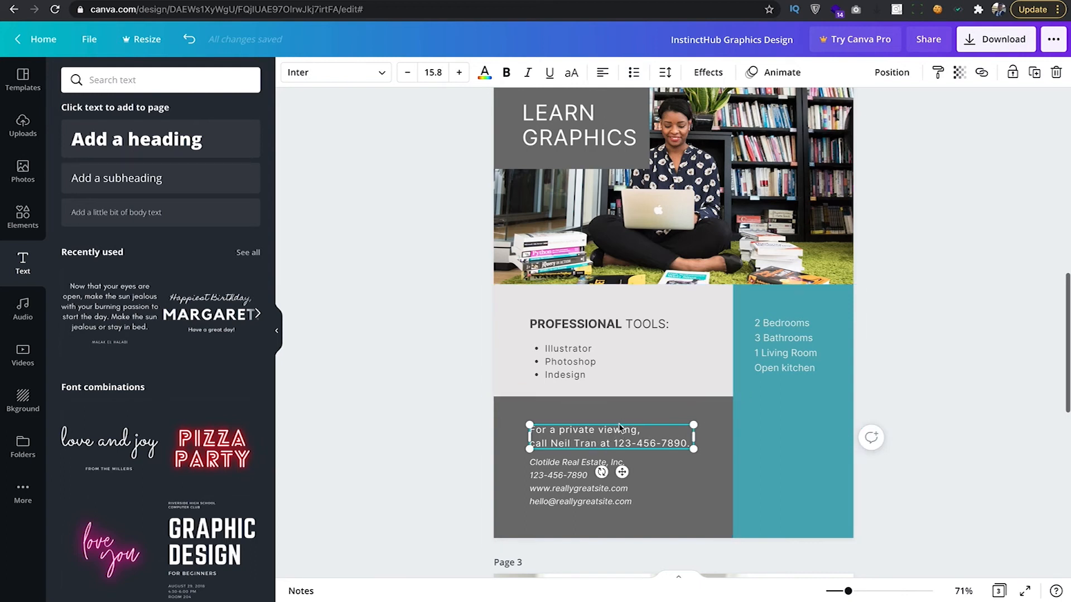
{"action": "scroll", "coordinate": [632, 456], "scroll_direction": "up", "scroll_amount": 5}
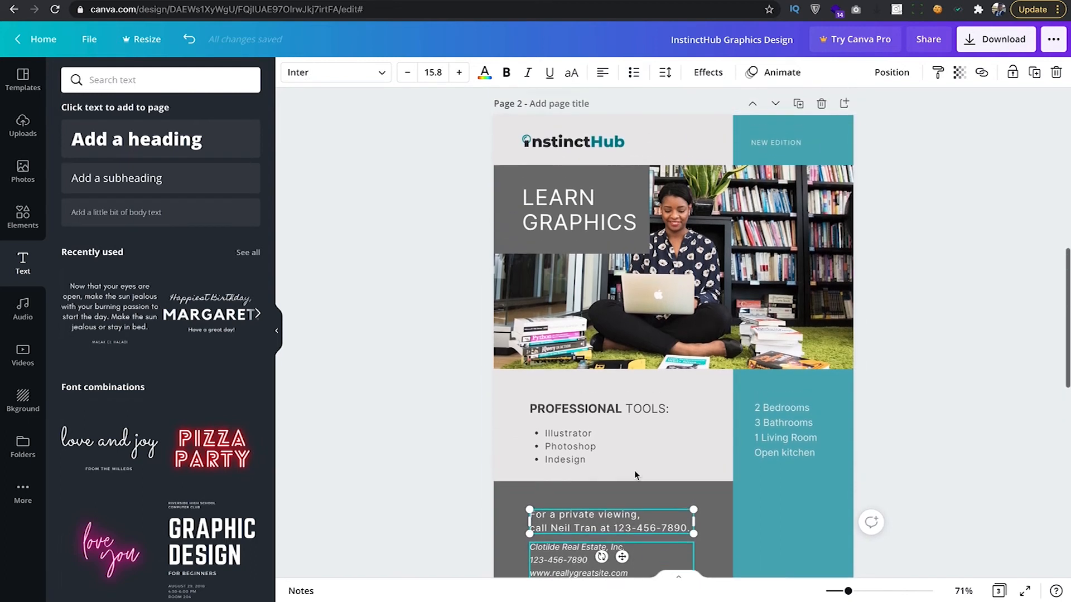
{"action": "scroll", "coordinate": [632, 469], "scroll_direction": "up", "scroll_amount": 2}
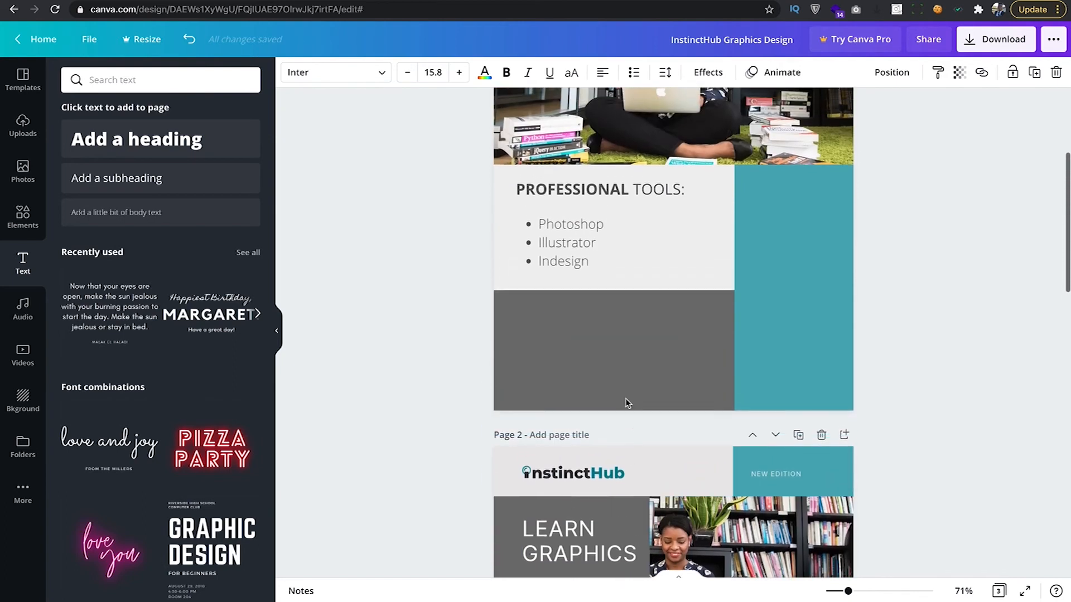
{"action": "left_click", "coordinate": [560, 327]}
{"action": "left_click", "coordinate": [562, 257]}
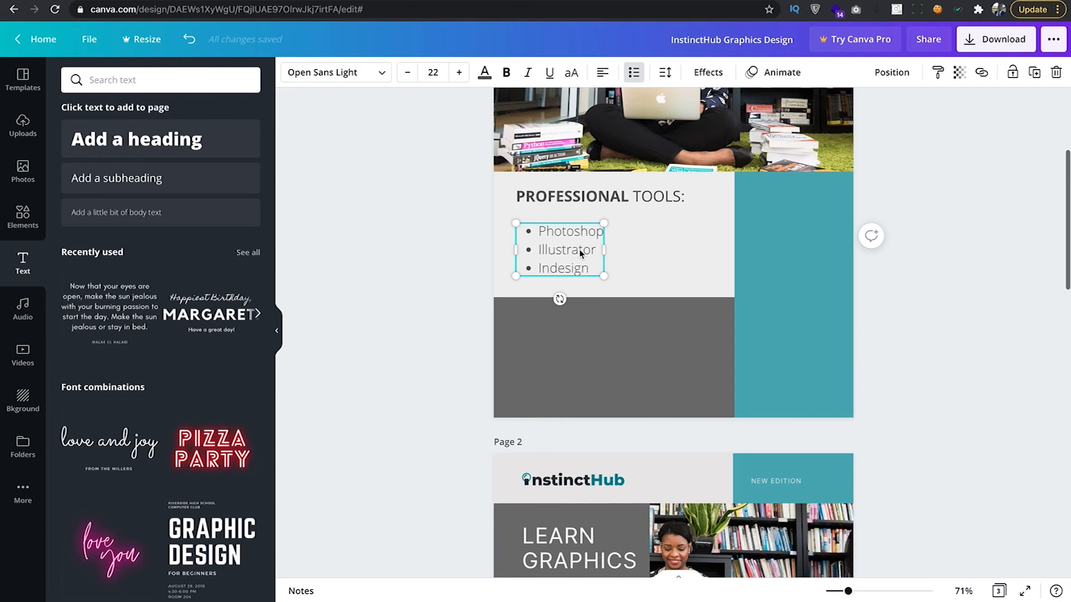
Duplicate the tools list into the grey footer and remove its bullets, leaving plain lines.
{"action": "key", "text": "ctrl+d"}
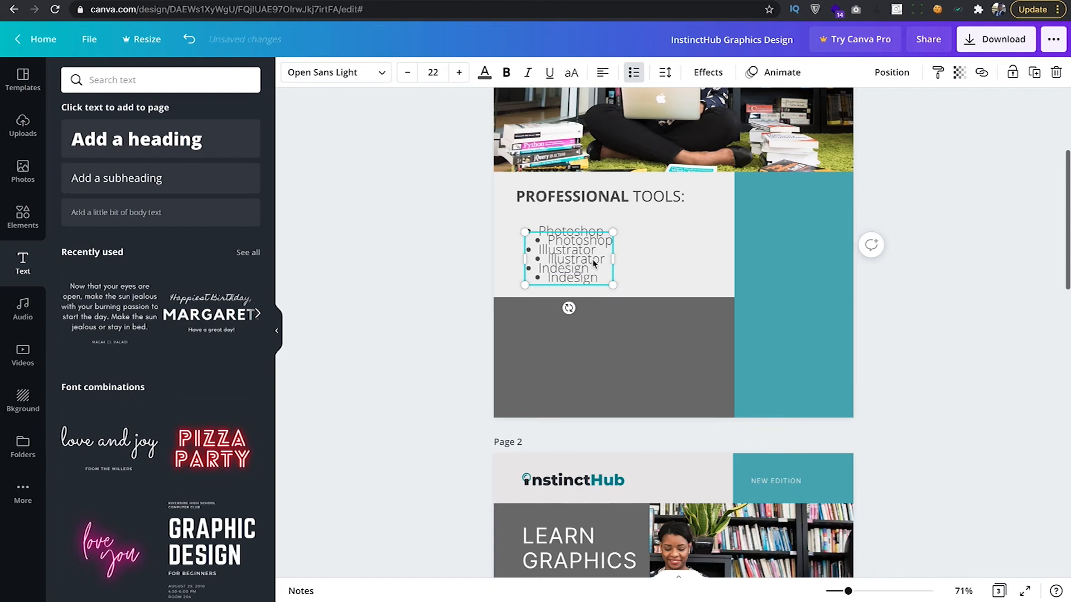
{"action": "left_click_drag", "start_coordinate": [586, 280], "coordinate": [583, 360]}
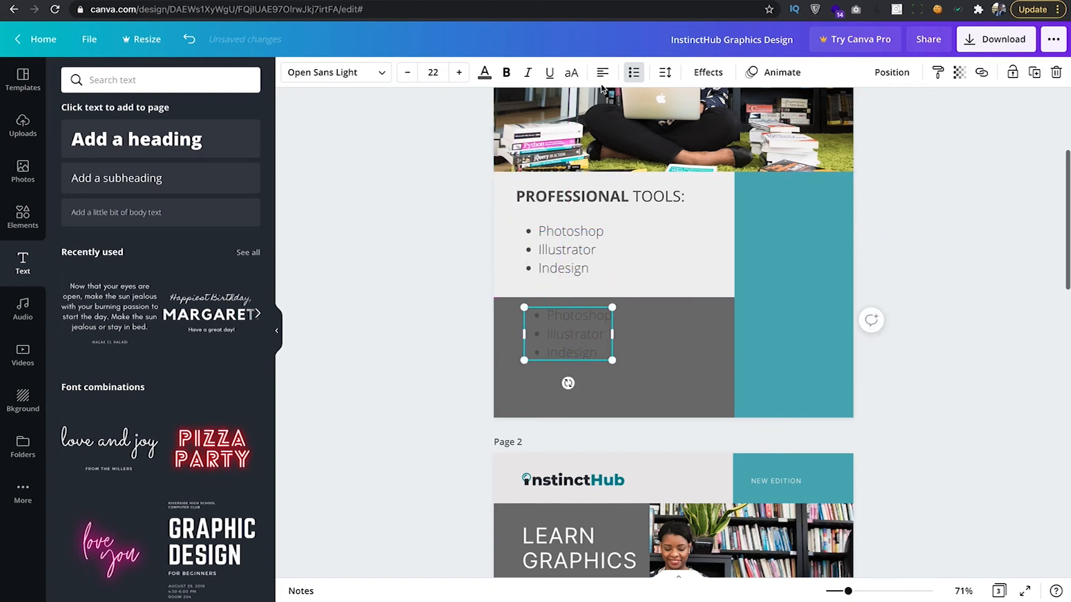
{"action": "left_click", "coordinate": [633, 74]}
{"action": "left_click", "coordinate": [634, 76]}
{"action": "left_click", "coordinate": [633, 72]}
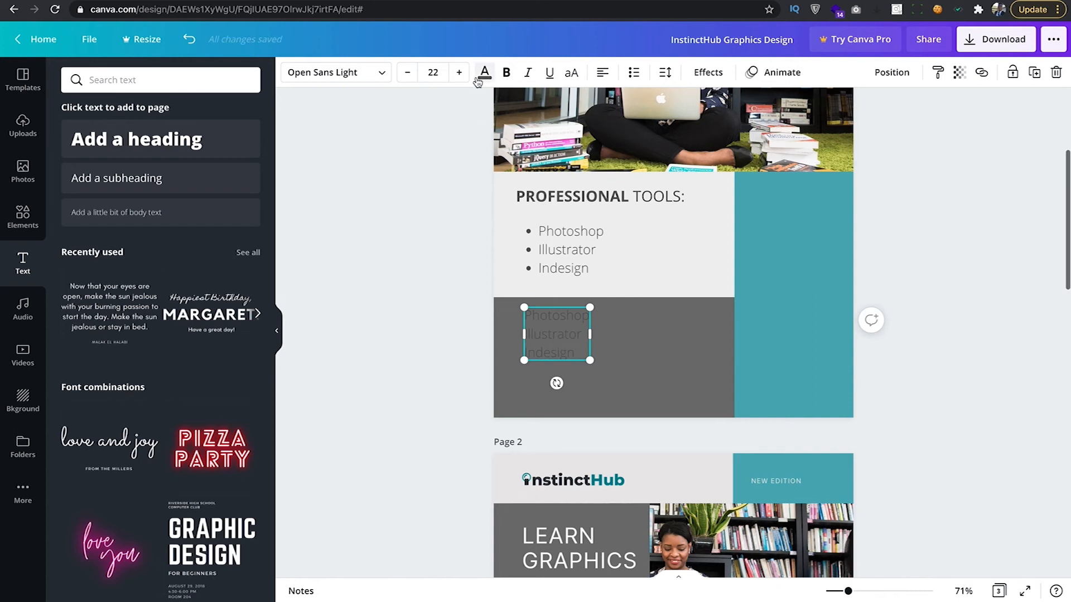
Make the copied footer text size 18 and white.
{"action": "left_click", "coordinate": [405, 73]}
{"action": "left_click", "coordinate": [405, 73]}
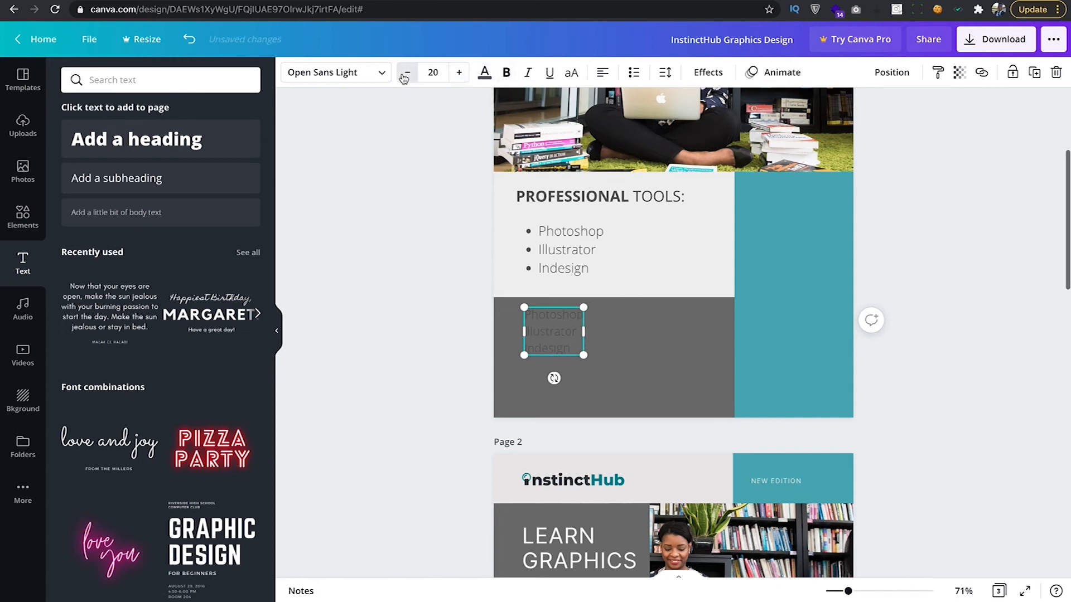
{"action": "left_click", "coordinate": [405, 73]}
{"action": "left_click", "coordinate": [406, 73]}
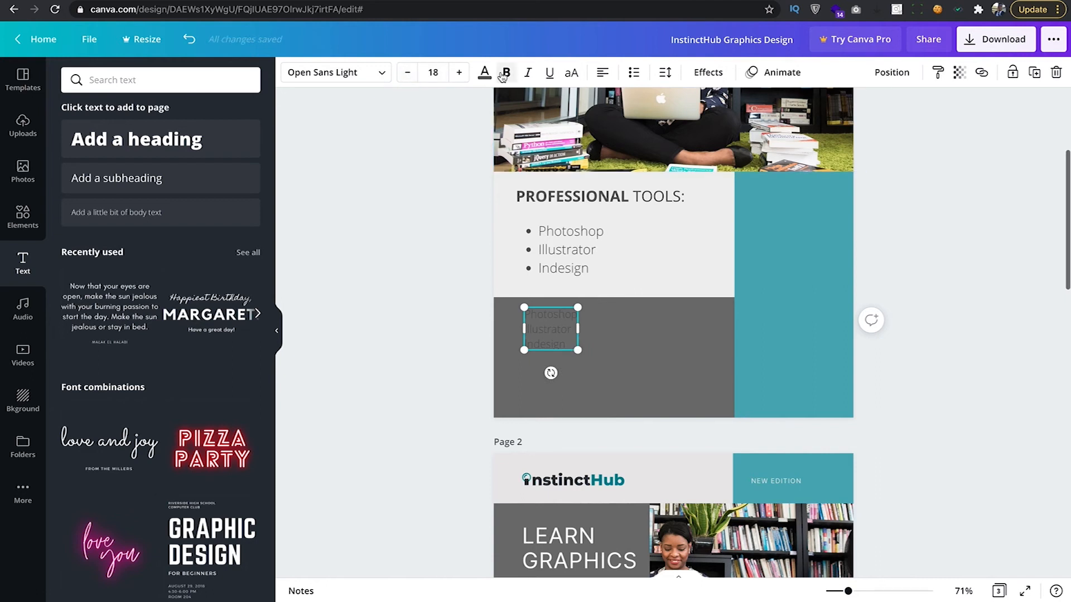
{"action": "left_click", "coordinate": [484, 73]}
{"action": "left_click", "coordinate": [176, 173]}
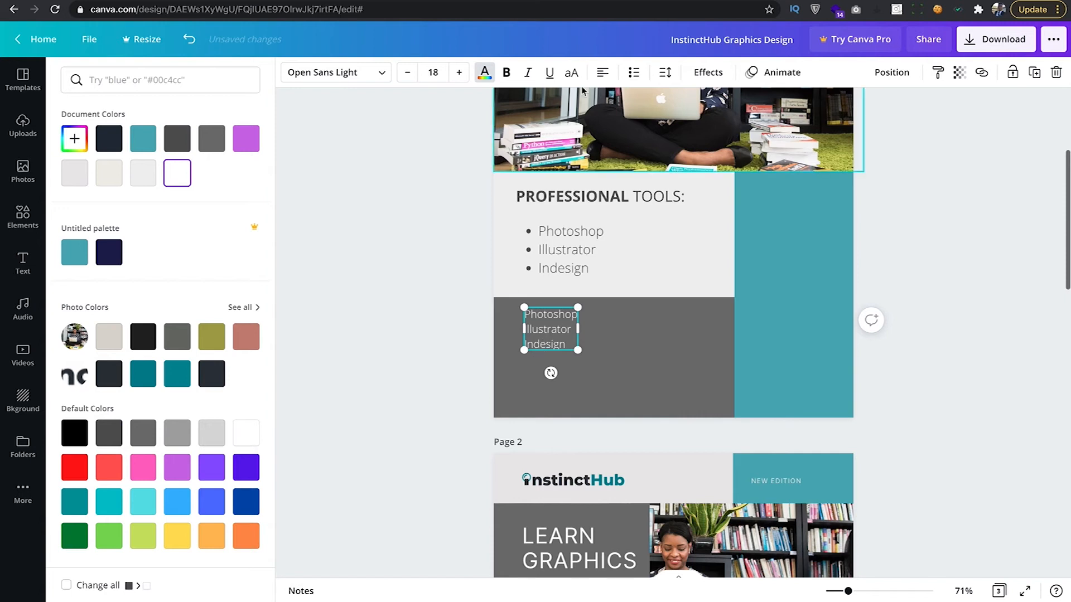
Switch the copied footer text to Open Sans and select all of it.
{"action": "left_click", "coordinate": [382, 77]}
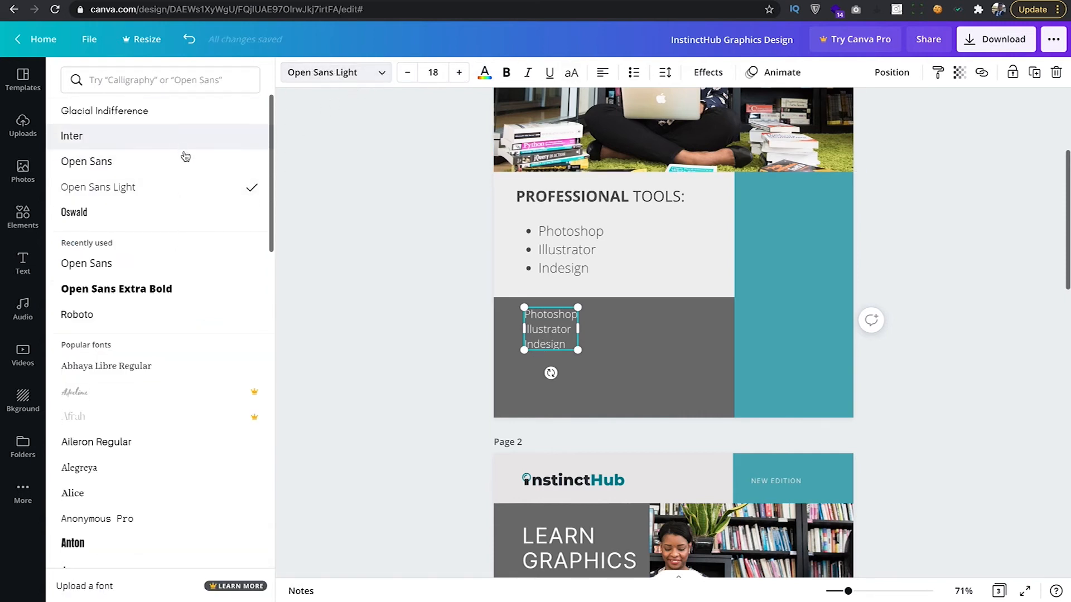
{"action": "left_click", "coordinate": [174, 169]}
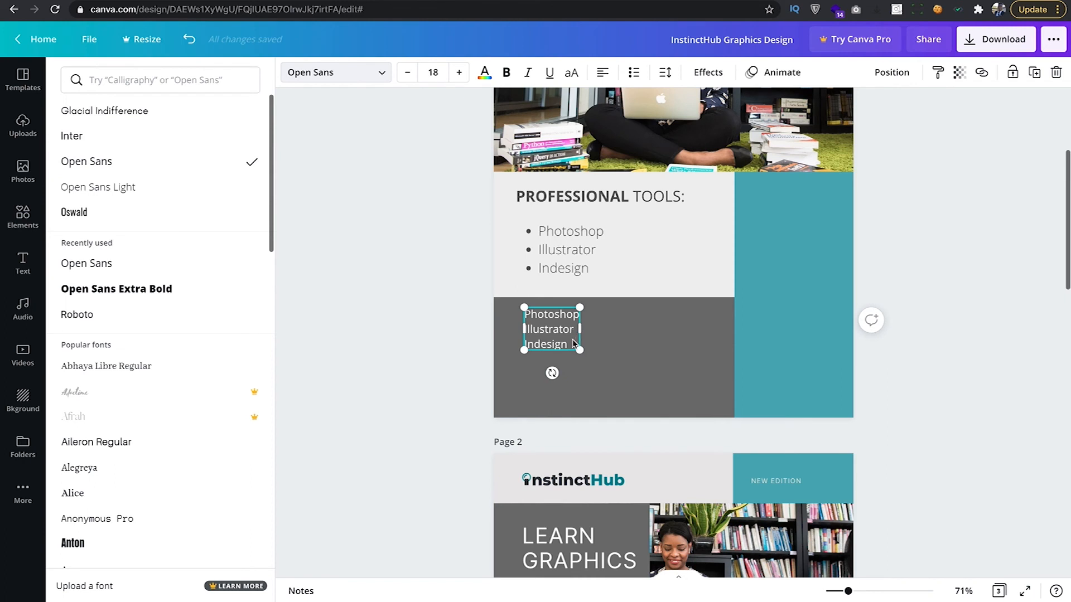
{"action": "left_click", "coordinate": [481, 333]}
{"action": "left_click", "coordinate": [464, 316]}
{"action": "left_click", "coordinate": [553, 331]}
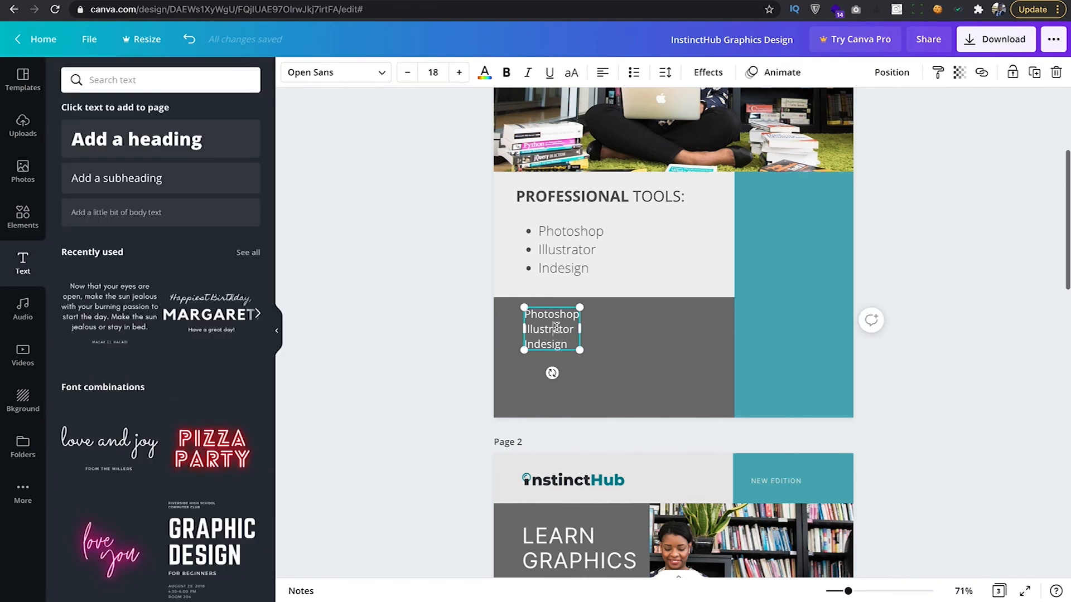
{"action": "key", "text": "ctrl+a"}
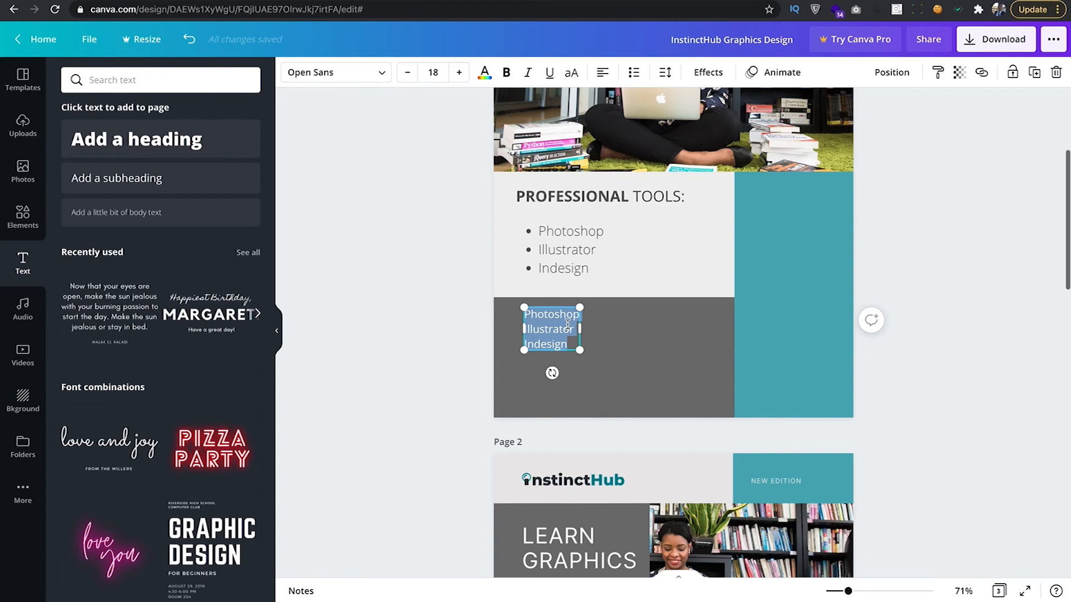
Zoom the canvas in to 134% around the footer text.
{"action": "scroll", "coordinate": [568, 322], "scroll_direction": "down", "scroll_amount": 4}
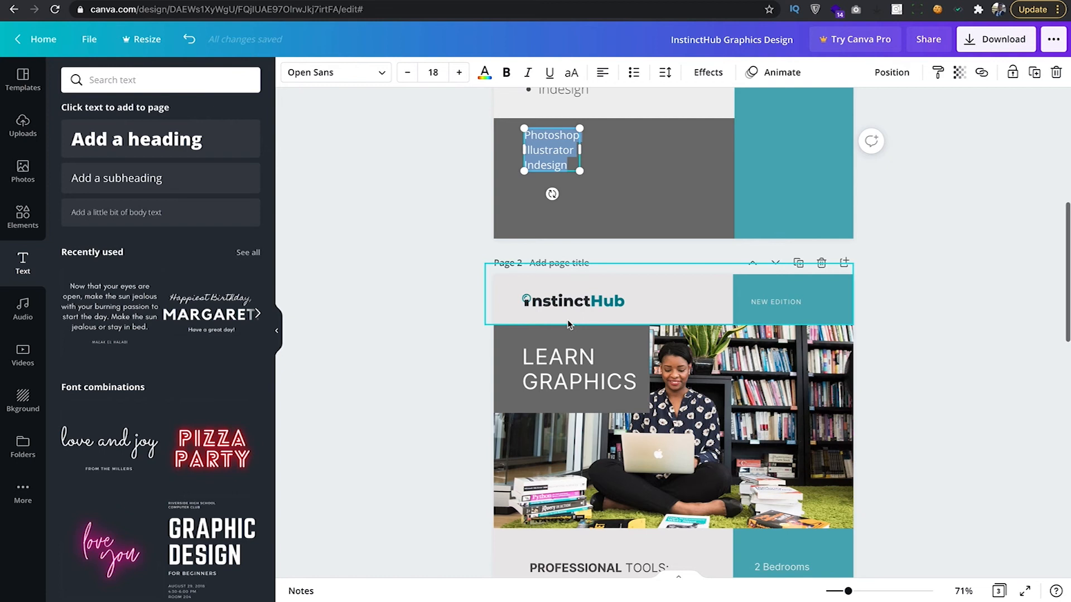
{"action": "scroll", "coordinate": [597, 313], "scroll_direction": "down", "scroll_amount": 4}
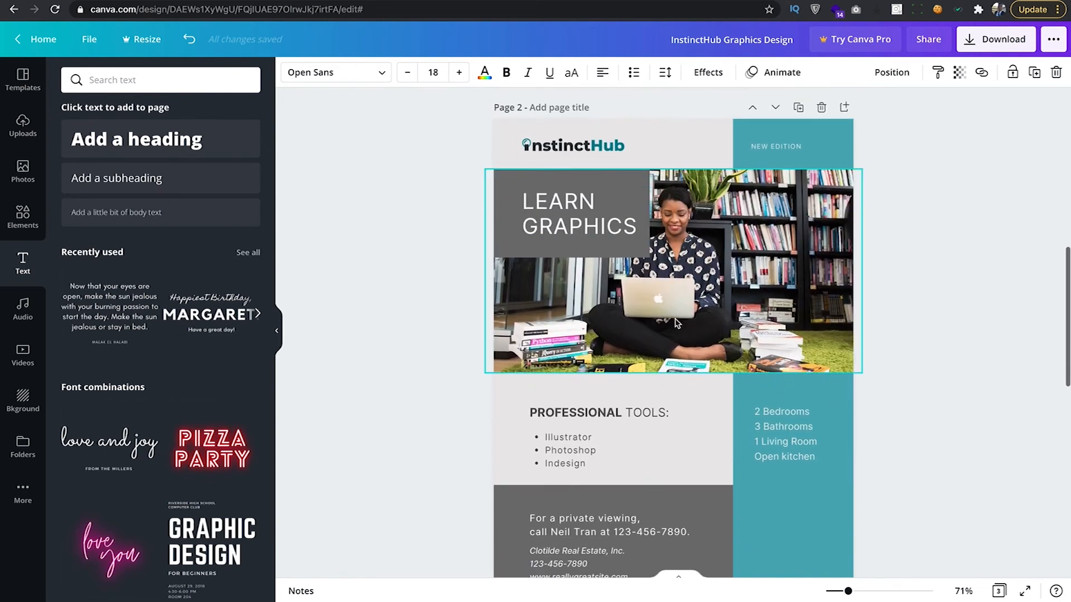
{"action": "scroll", "coordinate": [591, 371], "scroll_direction": "up", "scroll_amount": 5}
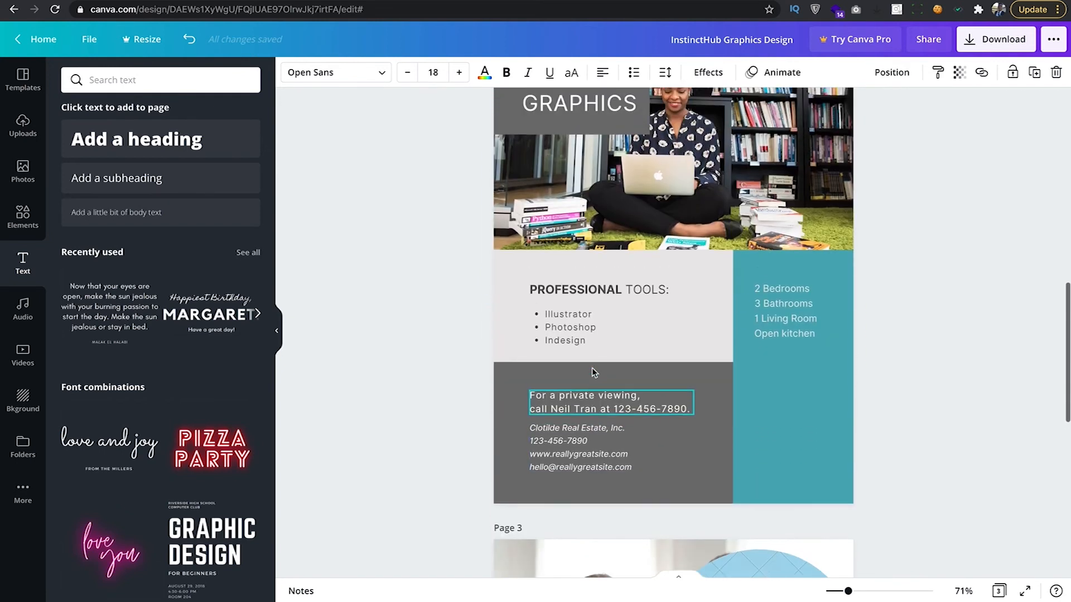
{"action": "scroll", "coordinate": [614, 407], "scroll_direction": "up", "scroll_amount": 6}
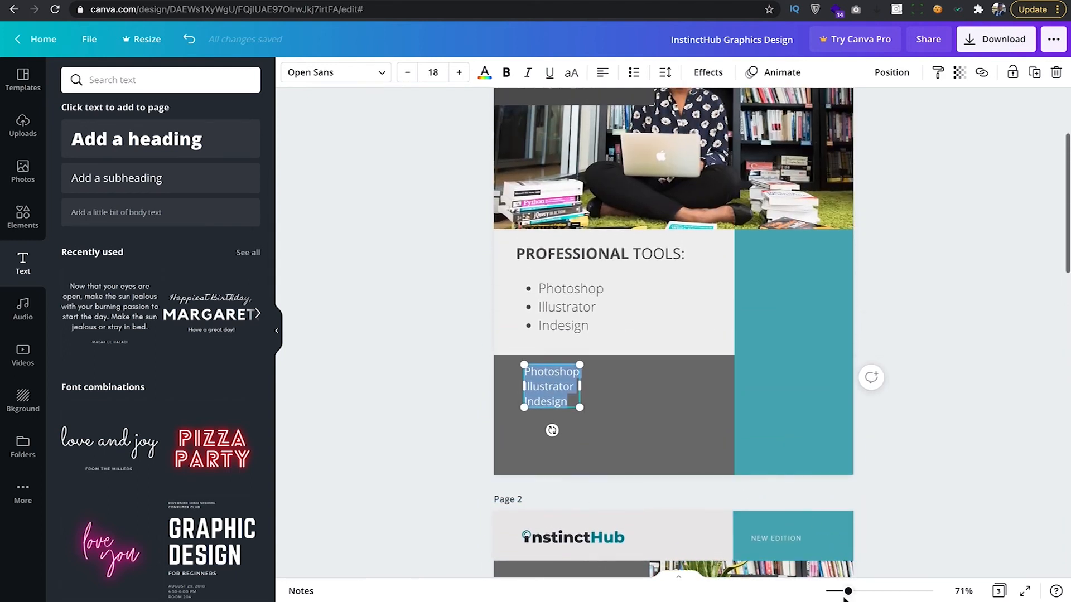
{"action": "left_click_drag", "start_coordinate": [848, 592], "coordinate": [872, 591]}
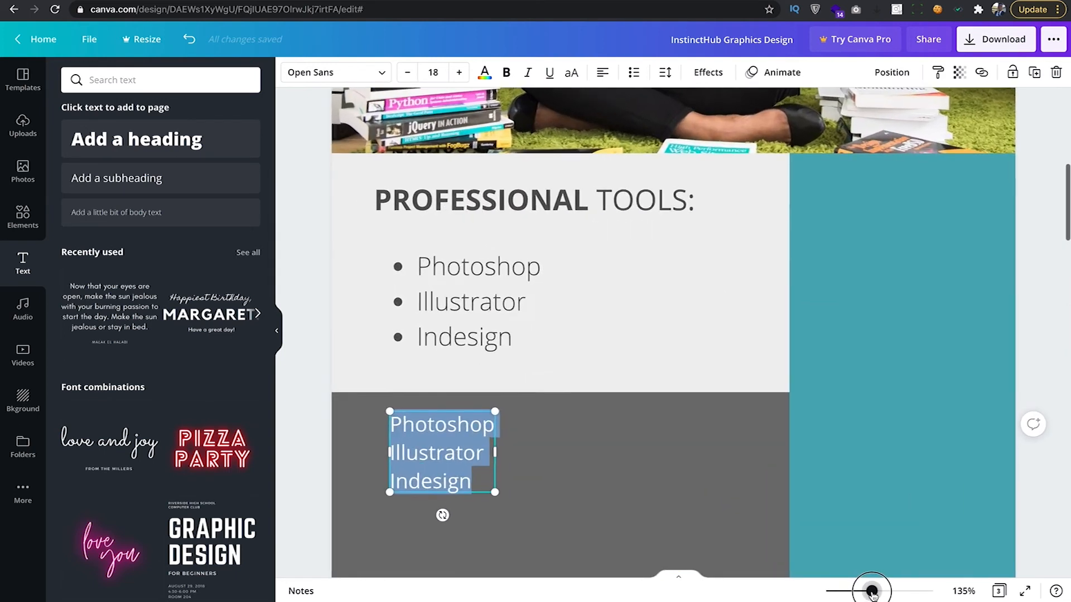
{"action": "scroll", "coordinate": [530, 457], "scroll_direction": "down", "scroll_amount": 1}
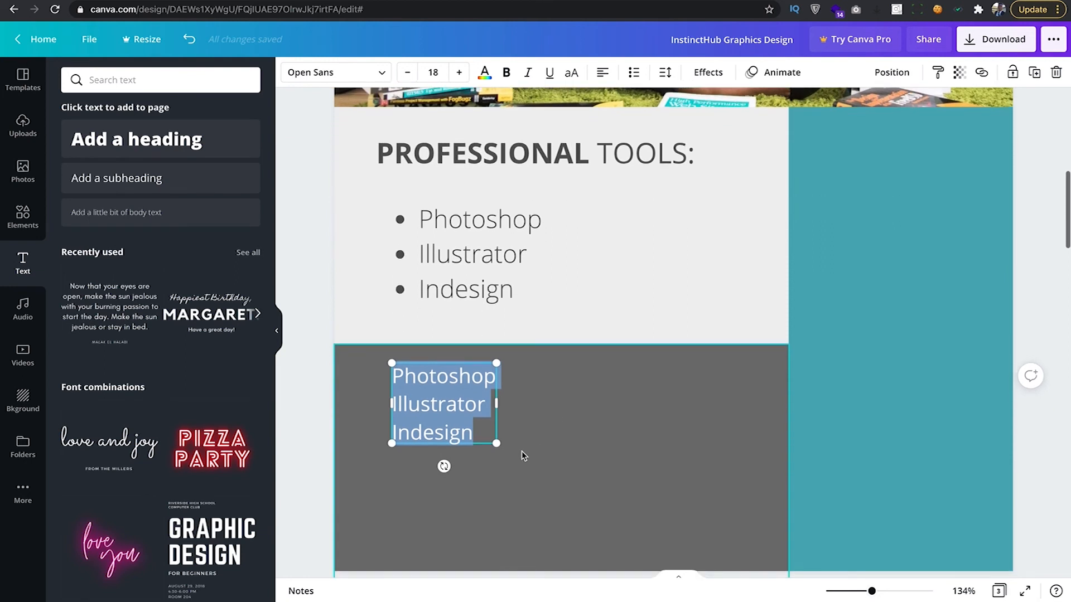
Select all three footer lines, undoing the stray 'Pr' typing along the way.
{"action": "left_click", "coordinate": [469, 408]}
{"action": "key", "text": "super+a"}
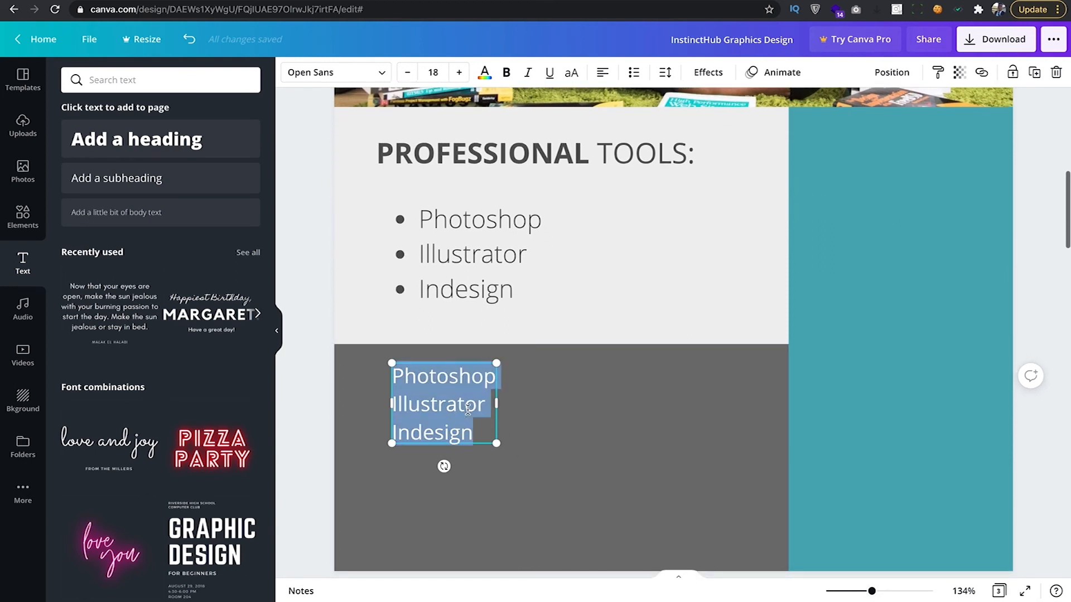
{"action": "type", "text": "Pr"}
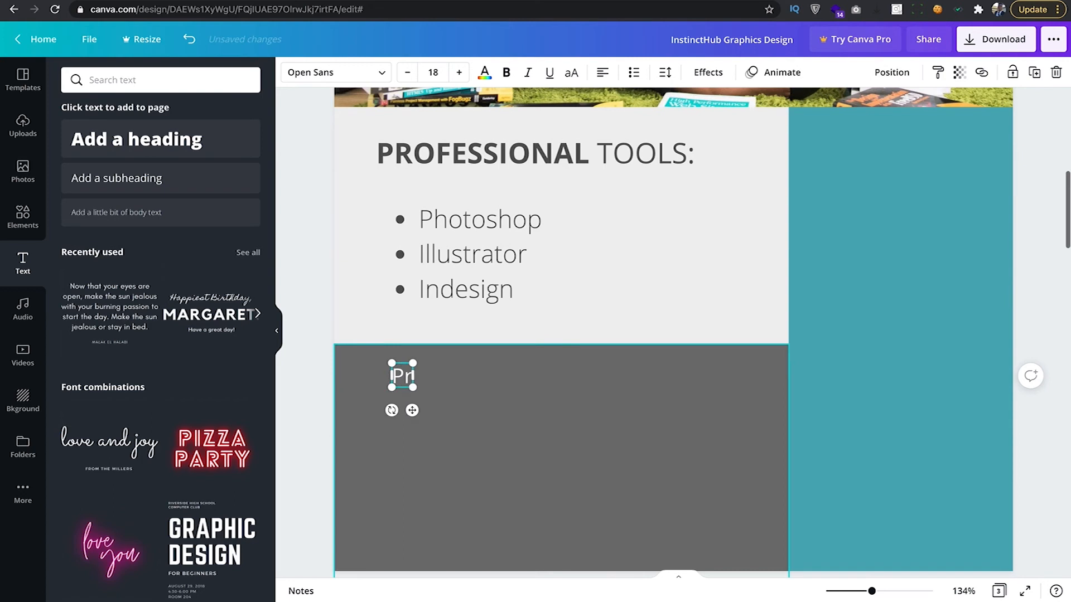
{"action": "key", "text": "super+z"}
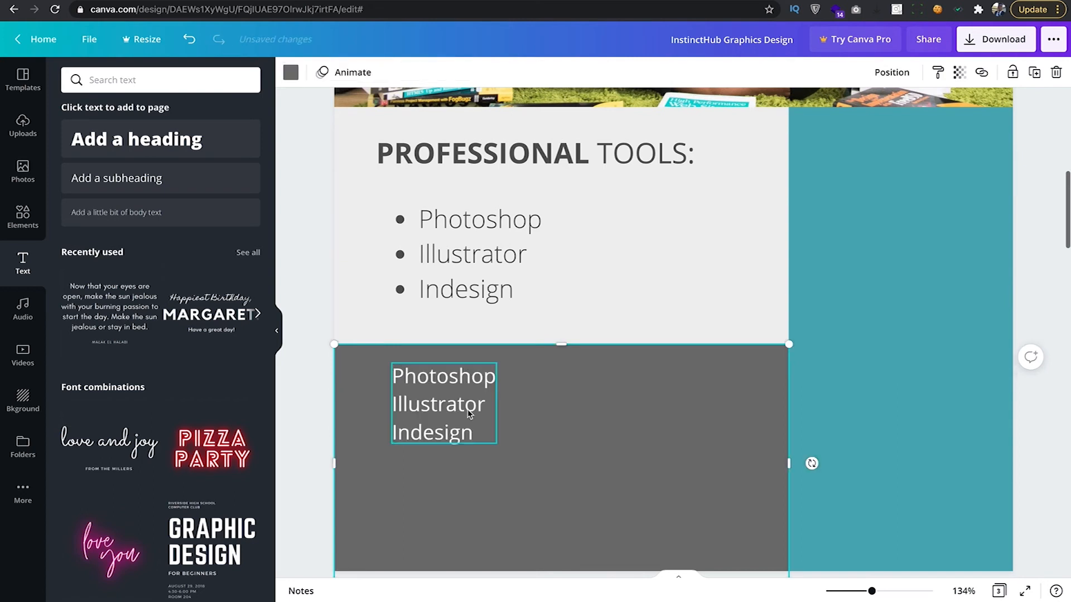
{"action": "left_click", "coordinate": [431, 404]}
{"action": "double_click", "coordinate": [430, 404]}
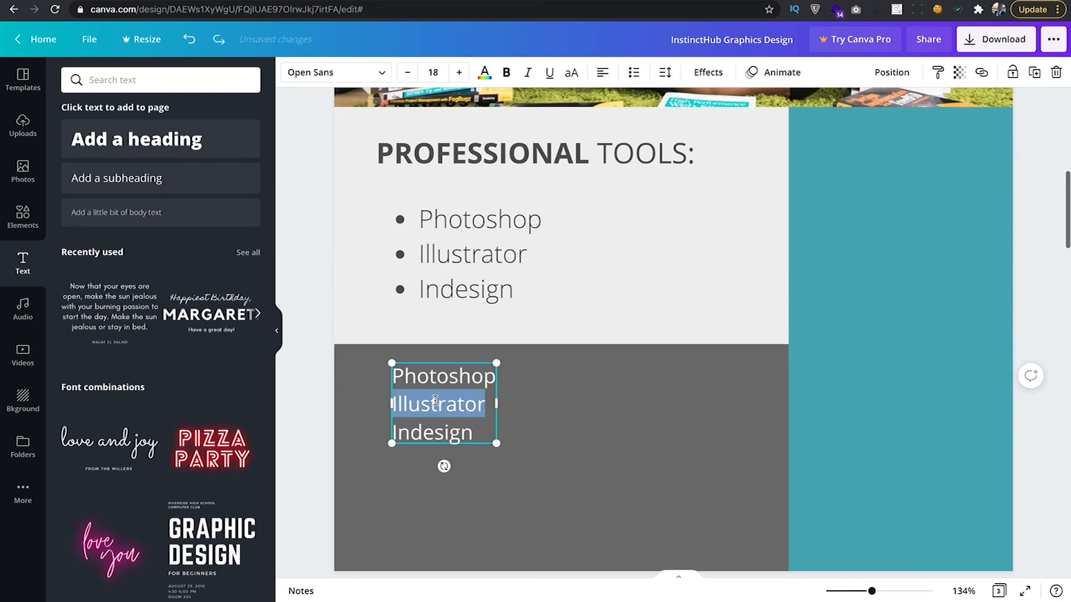
{"action": "left_click", "coordinate": [435, 377]}
{"action": "key", "text": "super+a"}
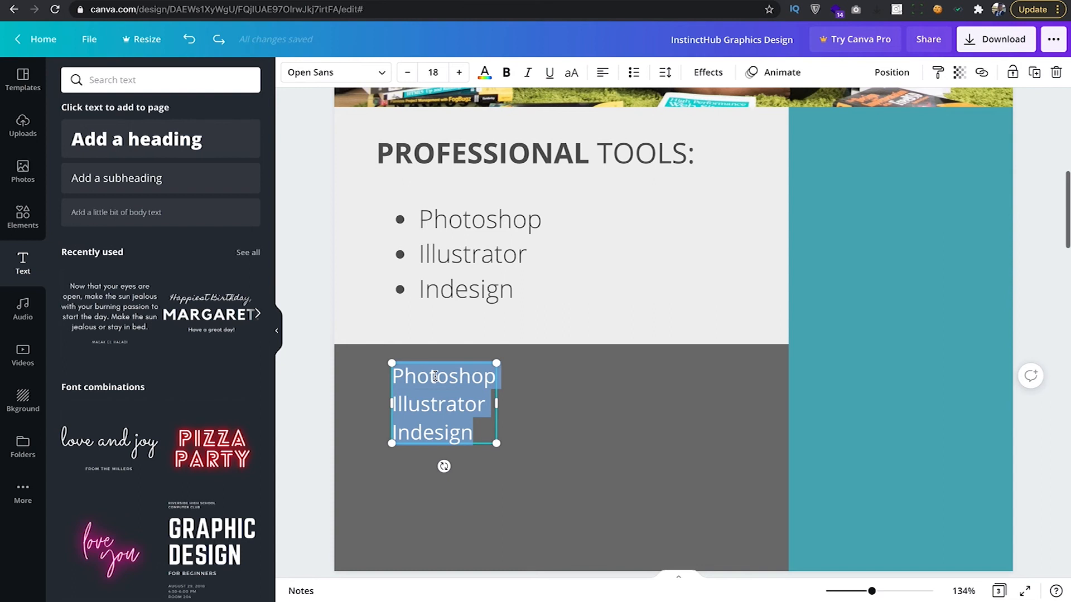
Type 'For a private viewing,' and a 'Call us;' line with the phone number.
{"action": "type", "text": "F"}
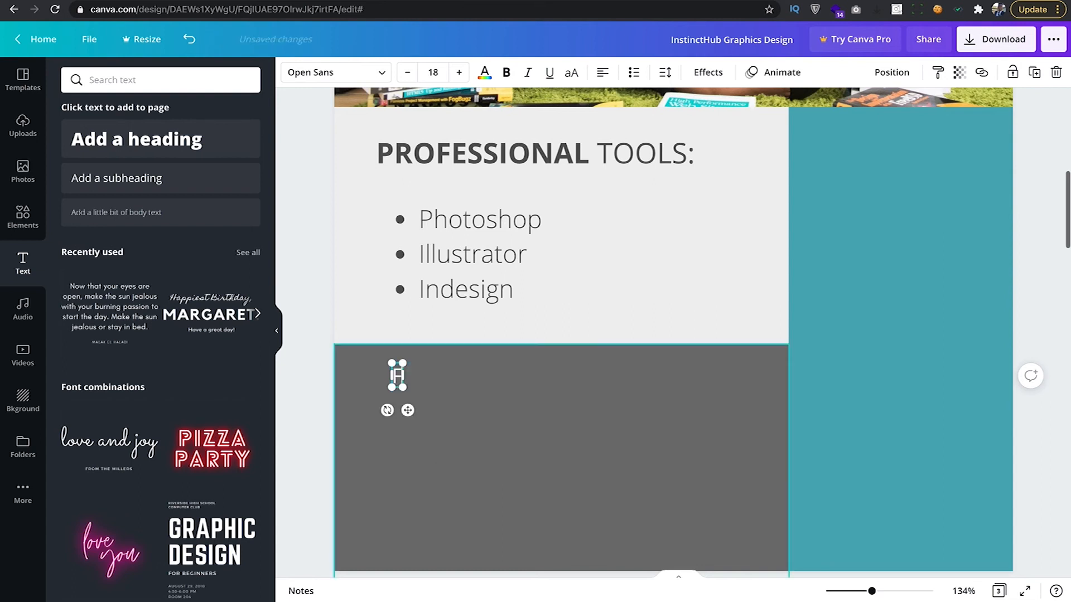
{"action": "type", "text": "or a pr"}
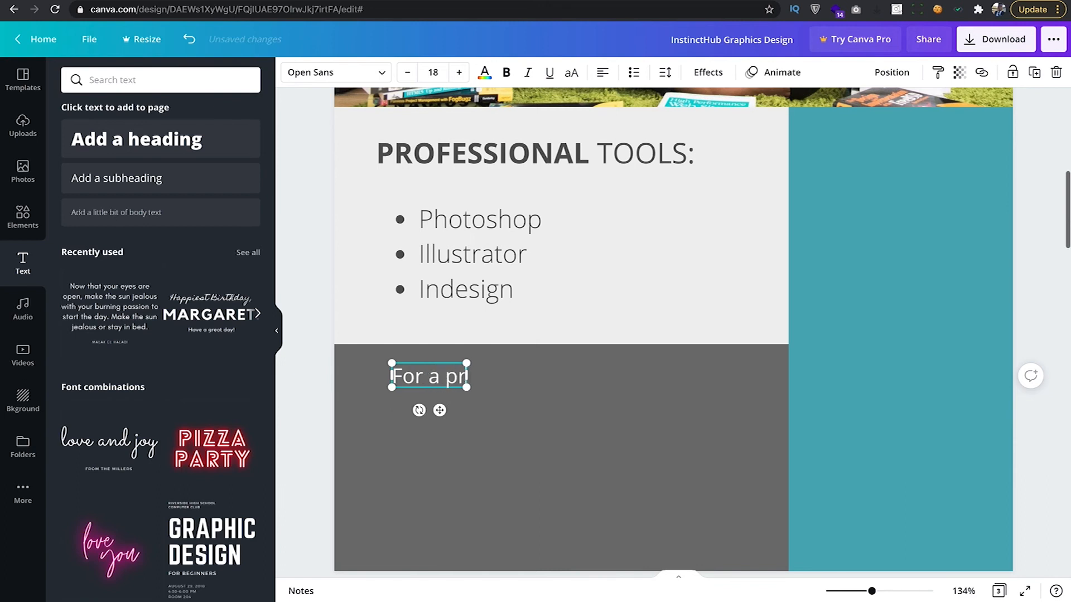
{"action": "type", "text": "ivate v"}
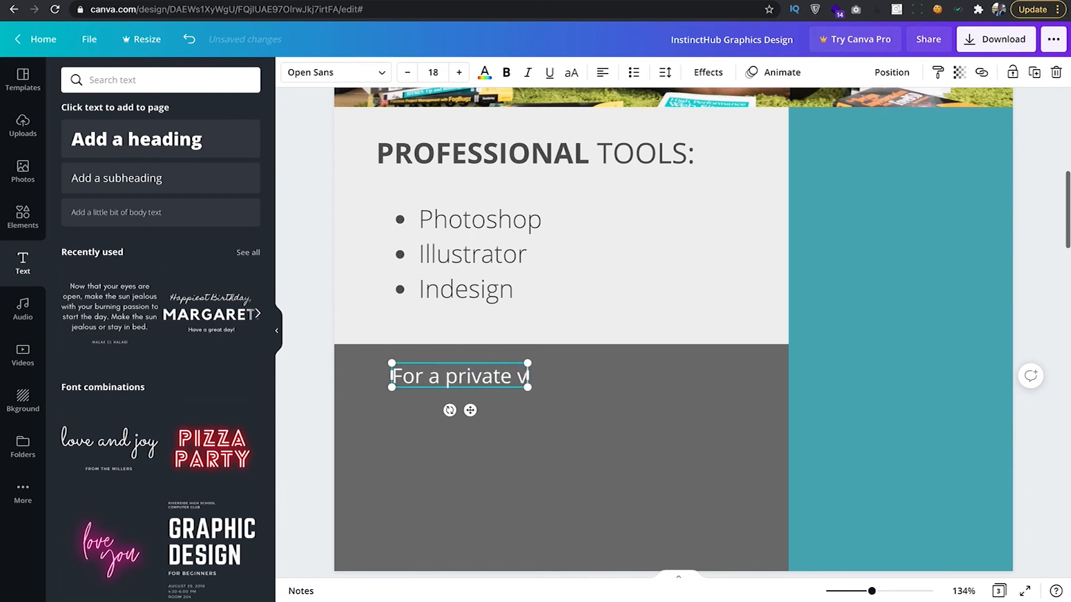
{"action": "type", "text": "ie"}
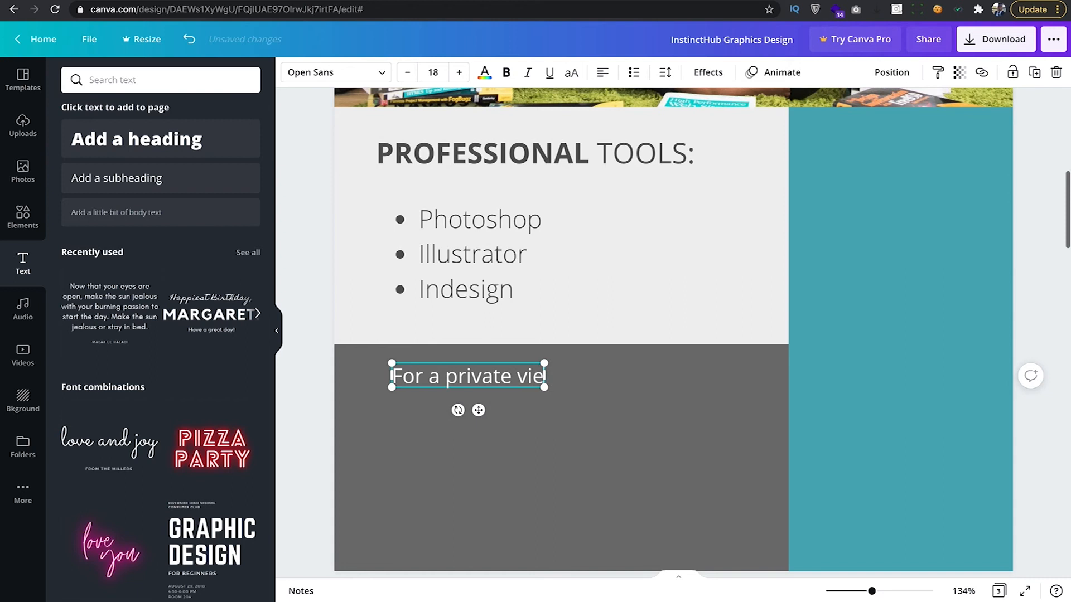
{"action": "type", "text": "wing,"}
{"action": "key", "text": "Return"}
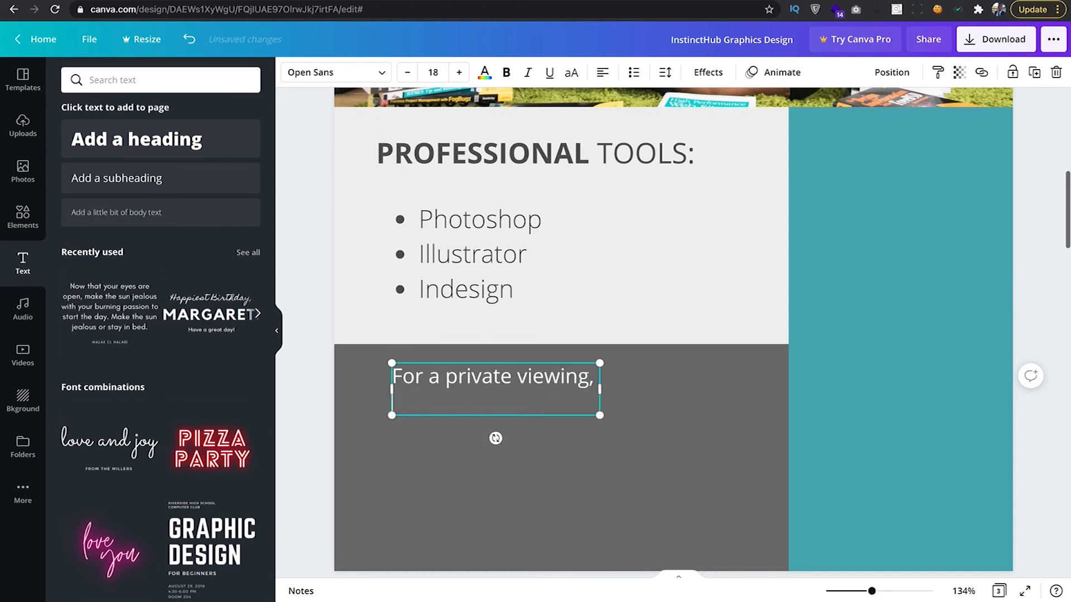
{"action": "type", "text": "Call us"}
{"action": "key", "text": "BackSpace"}
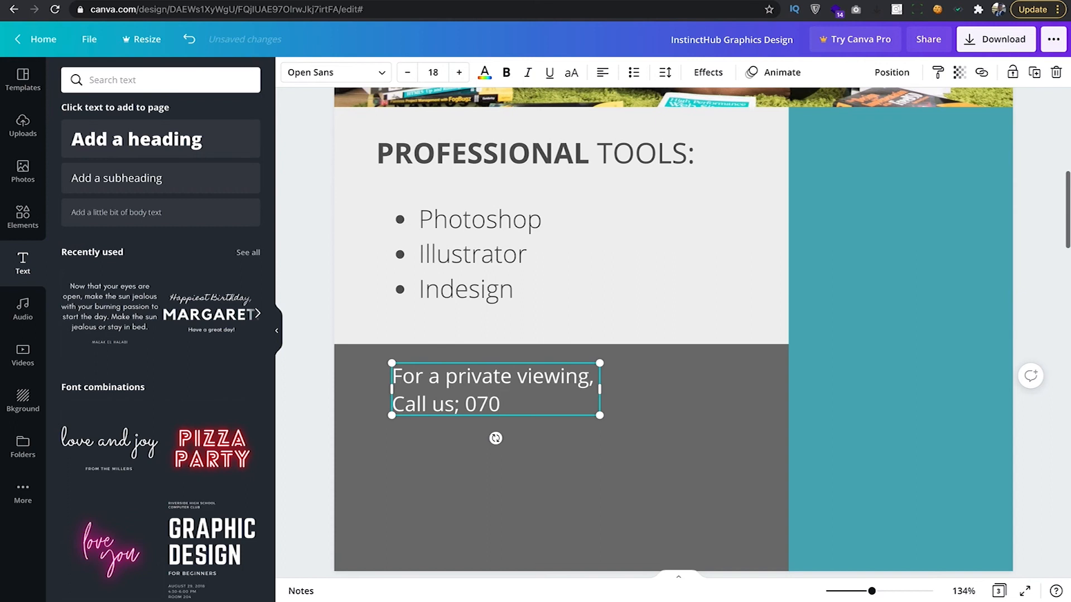
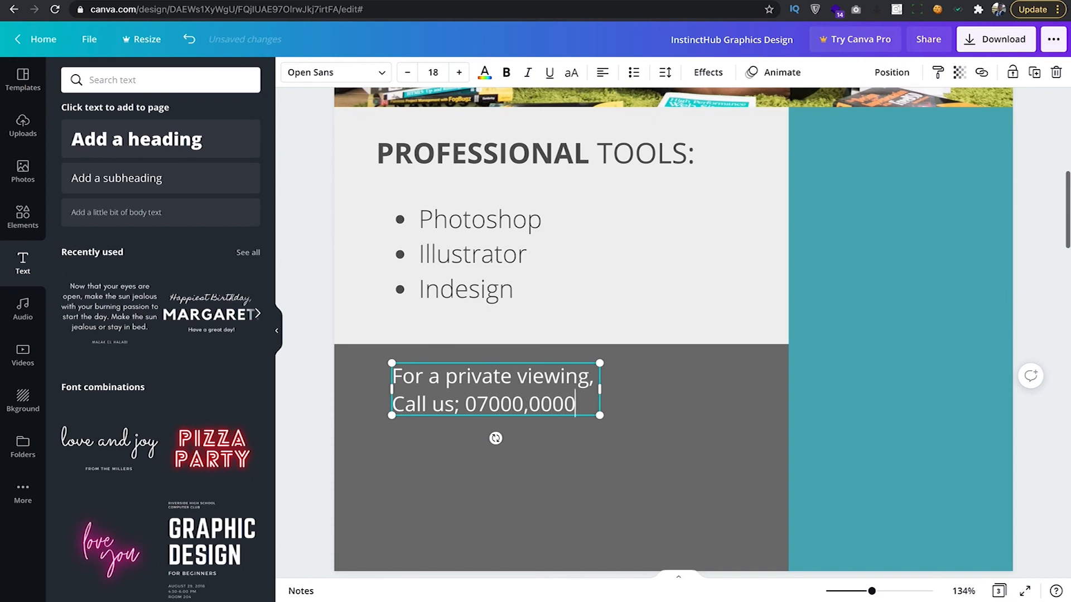
Add instincthub.com and, above it, the contact e-mail address on separate lines.
{"action": "key", "text": "Return"}
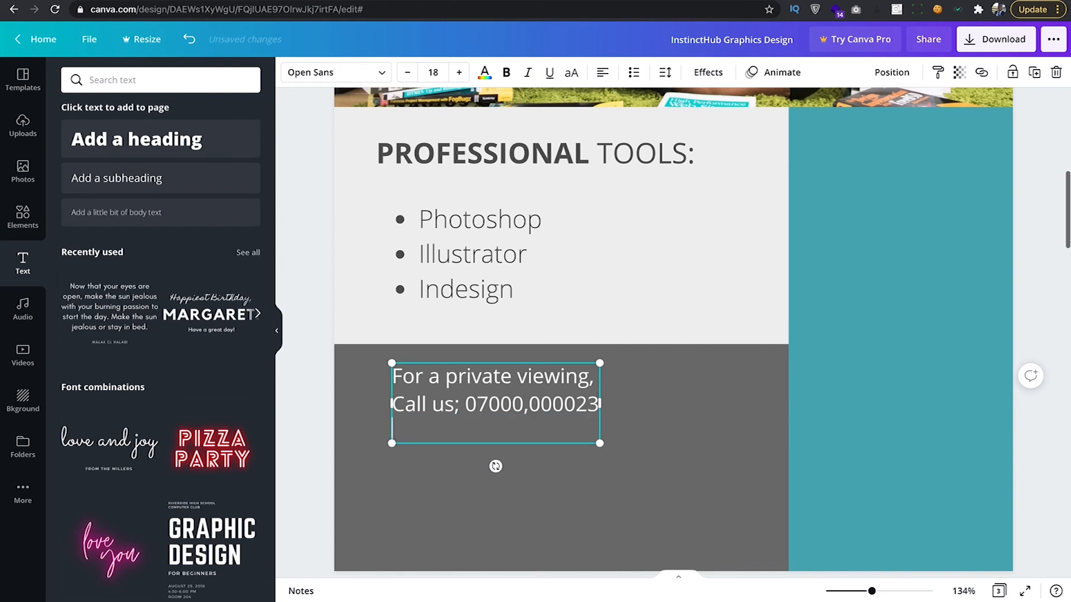
{"action": "key", "text": "Return"}
{"action": "type", "text": "i"}
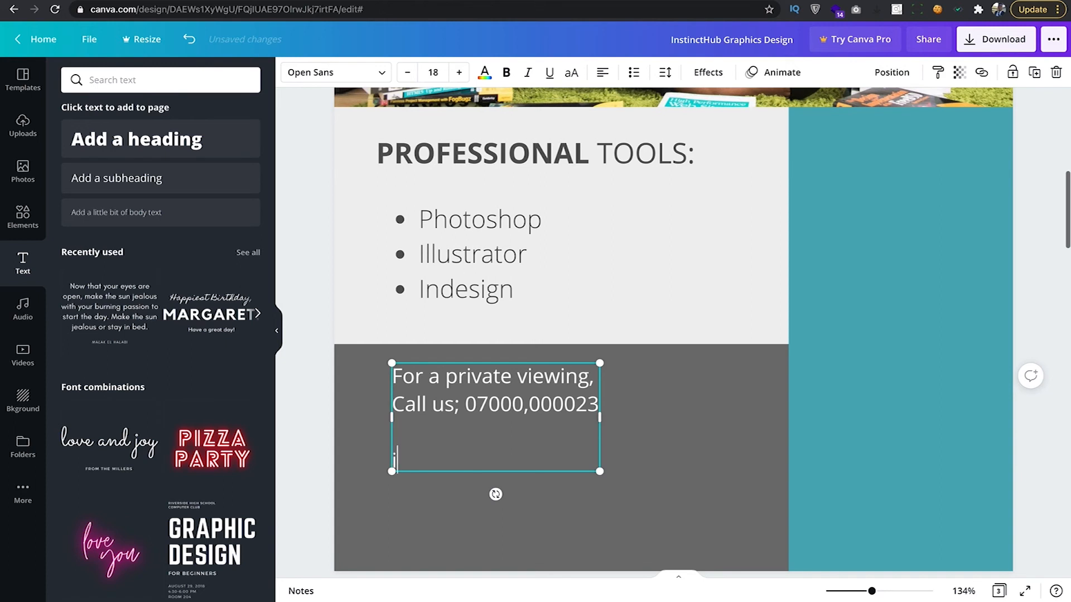
{"action": "type", "text": "nstincthub.com"}
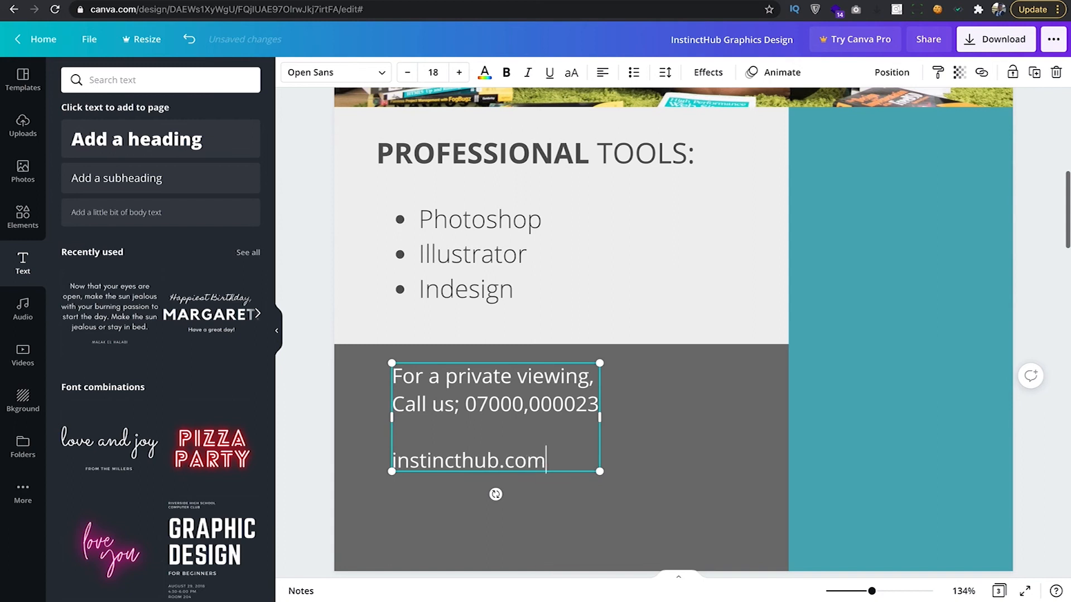
{"action": "key", "text": "Return"}
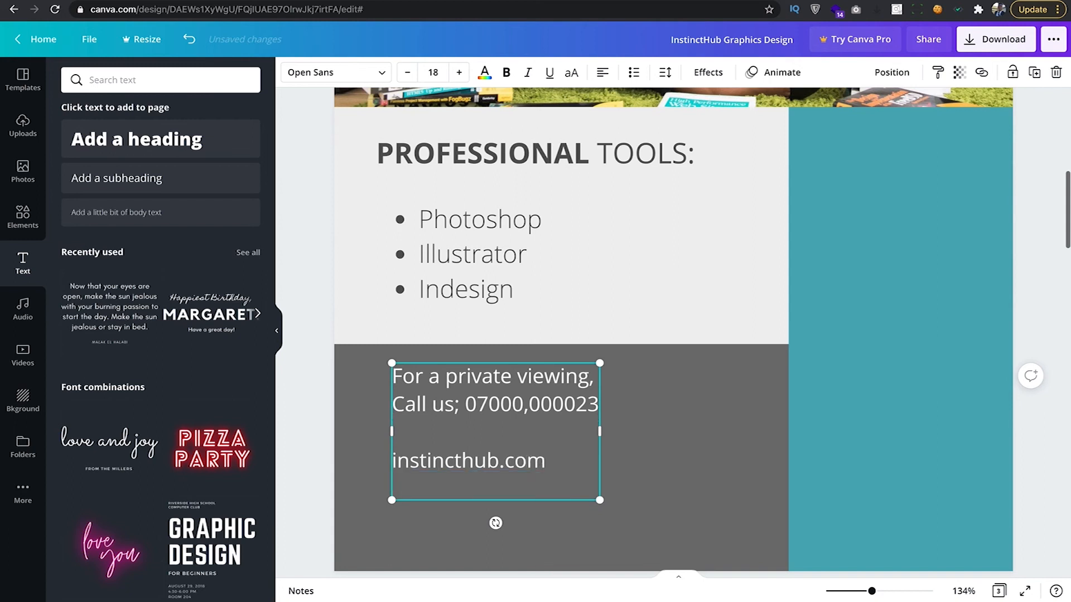
{"action": "key", "text": "BackSpace"}
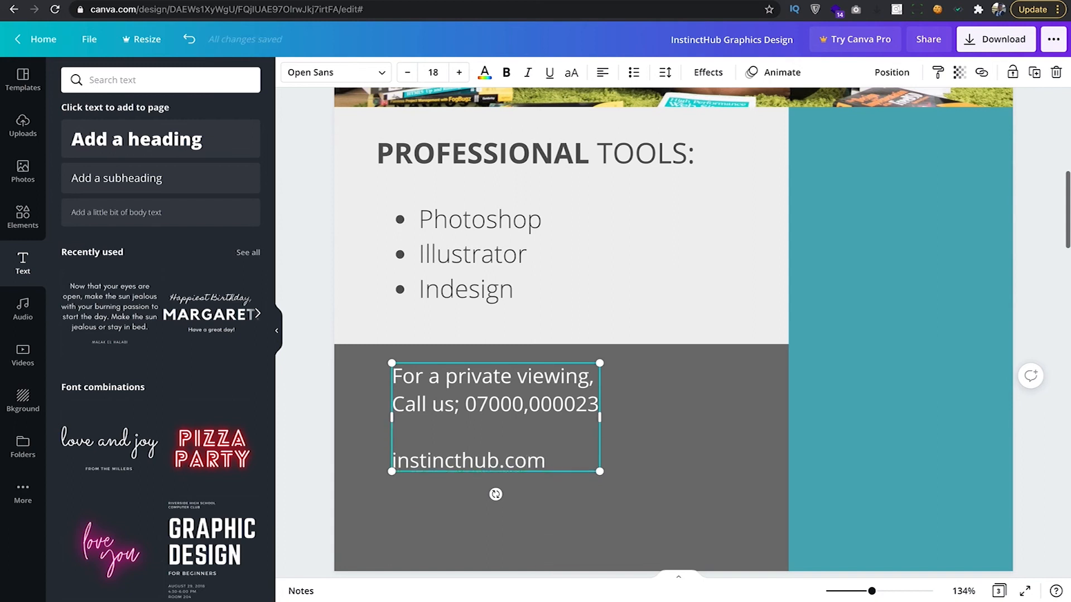
{"action": "key", "text": "Return"}
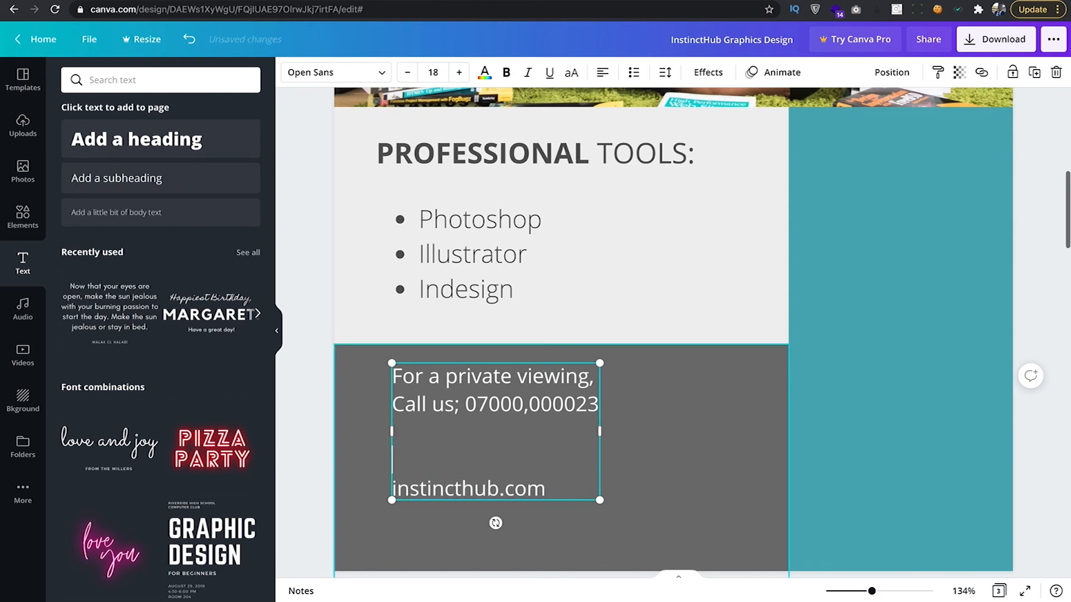
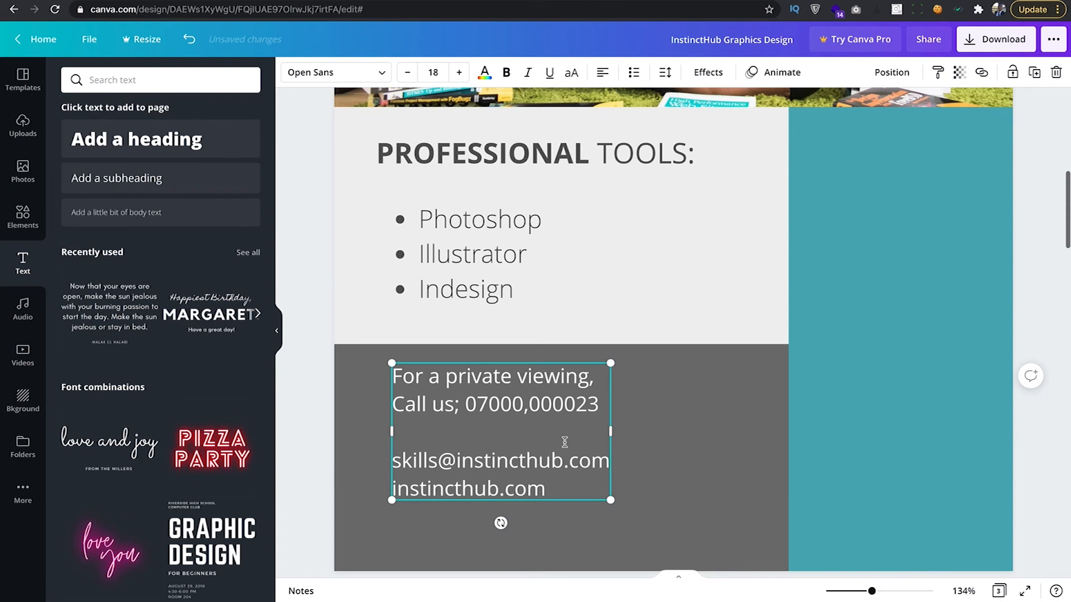
Nudge the contact text lower, zoom out to 88%, and scroll to page 2.
{"action": "left_click_drag", "start_coordinate": [490, 369], "coordinate": [490, 389]}
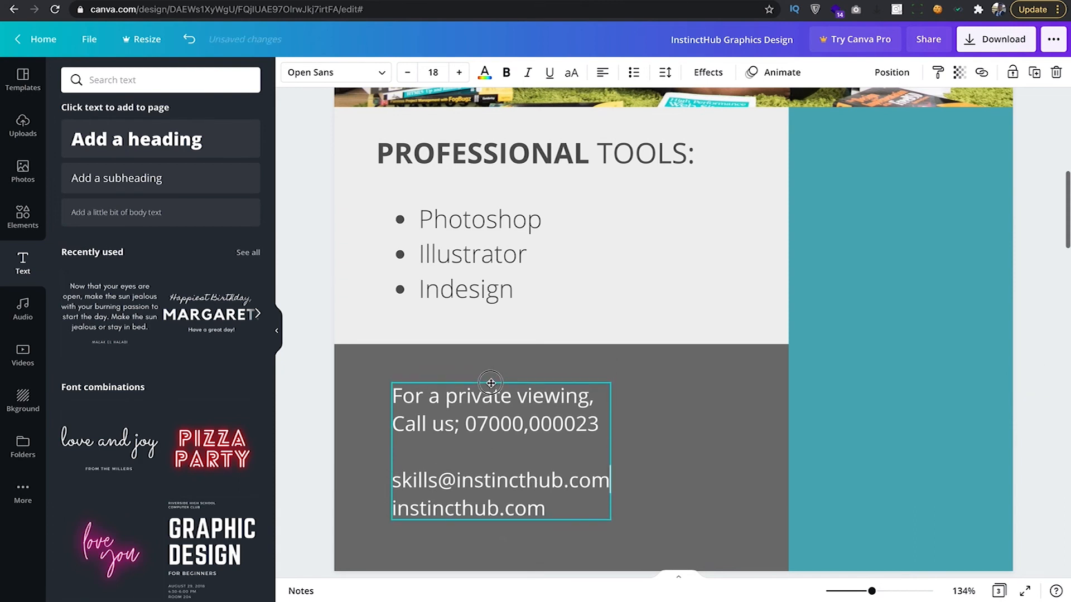
{"action": "left_click", "coordinate": [323, 418]}
{"action": "left_click", "coordinate": [872, 591]}
{"action": "left_click_drag", "start_coordinate": [871, 591], "coordinate": [855, 592]}
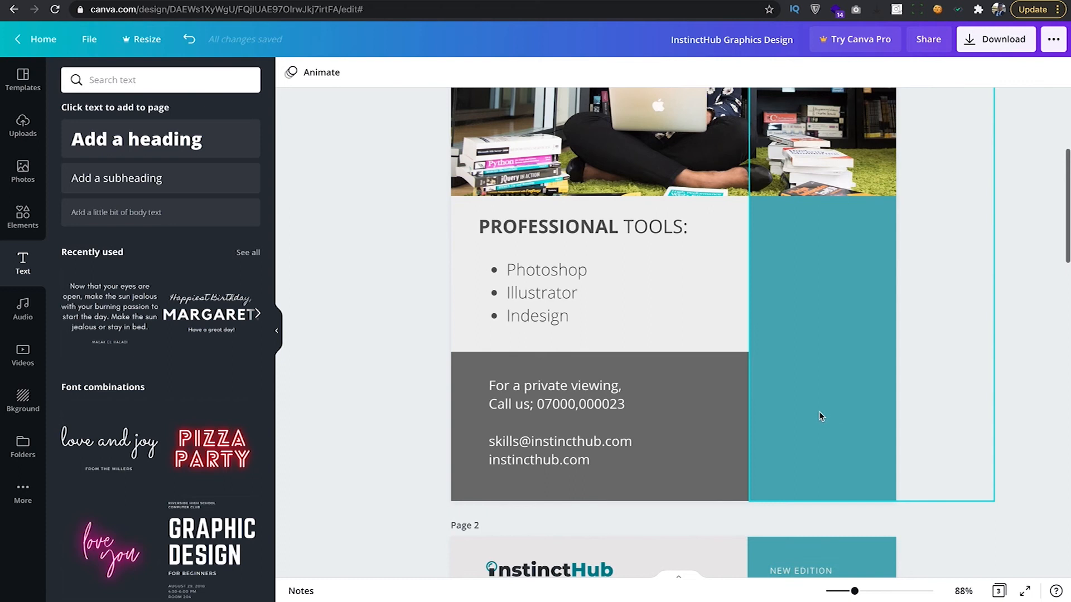
{"action": "scroll", "coordinate": [808, 393], "scroll_direction": "down", "scroll_amount": 10}
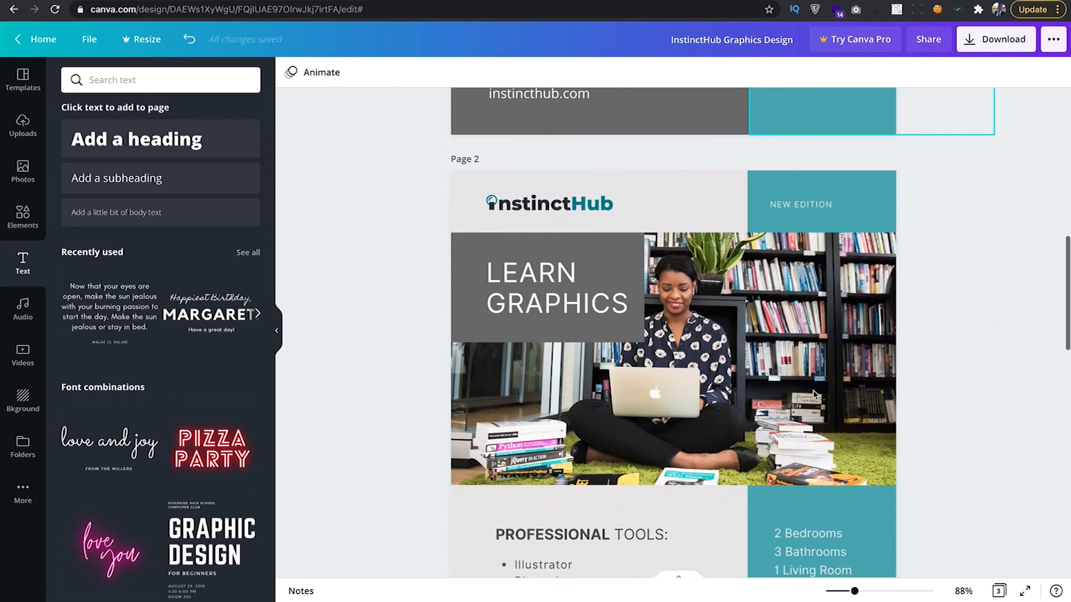
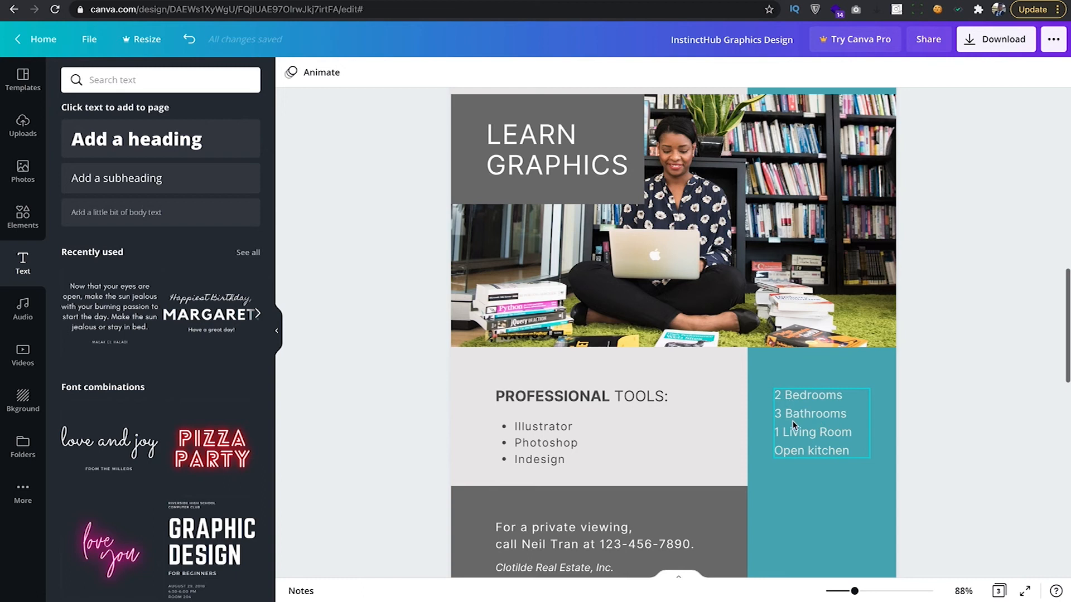
Try moving the footer contact text up and right, then undo to restore its place.
{"action": "scroll", "coordinate": [798, 427], "scroll_direction": "up", "scroll_amount": 7}
{"action": "scroll", "coordinate": [798, 427], "scroll_direction": "up", "scroll_amount": 2}
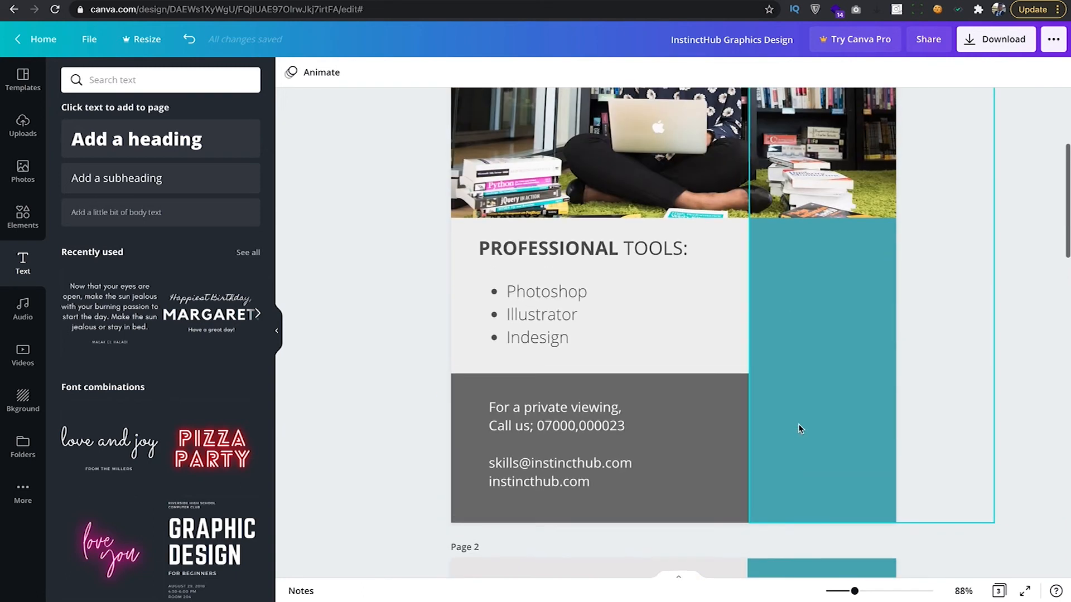
{"action": "left_click", "coordinate": [605, 427]}
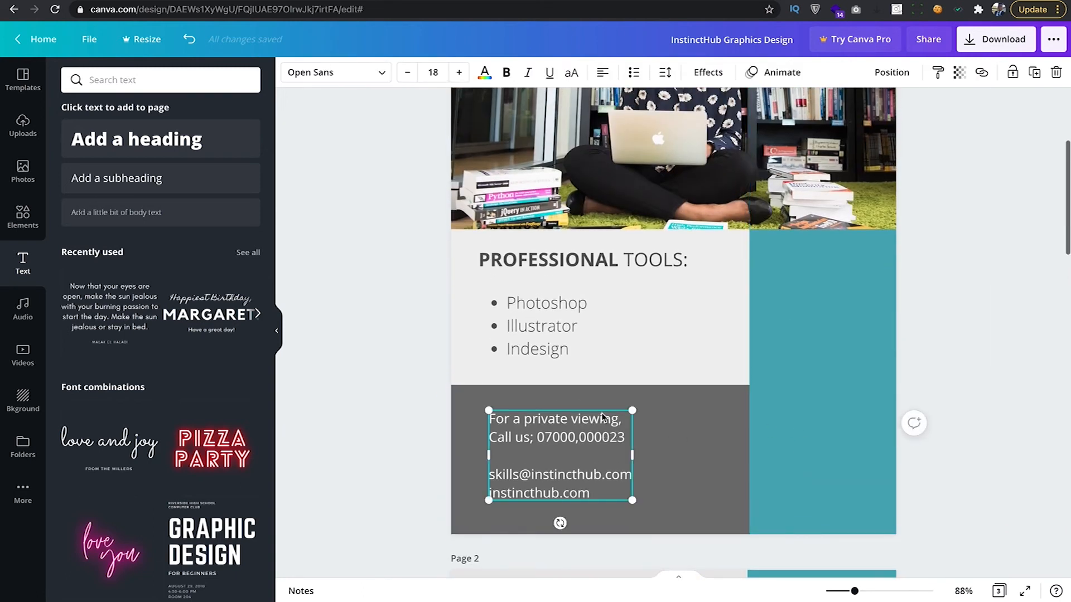
{"action": "left_click_drag", "start_coordinate": [602, 415], "coordinate": [637, 406]}
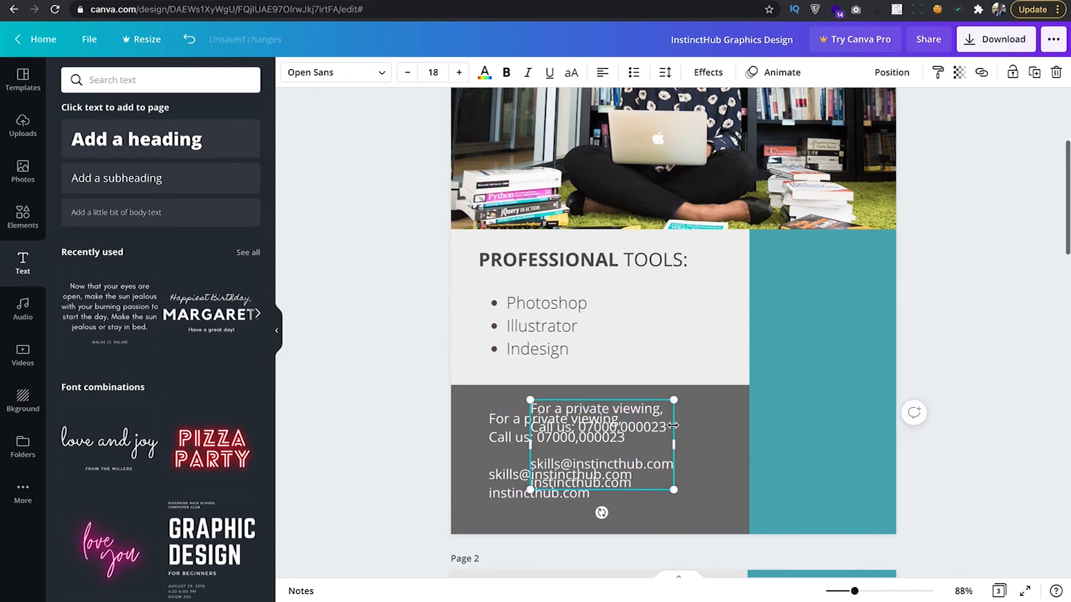
{"action": "key", "text": "ctrl+z"}
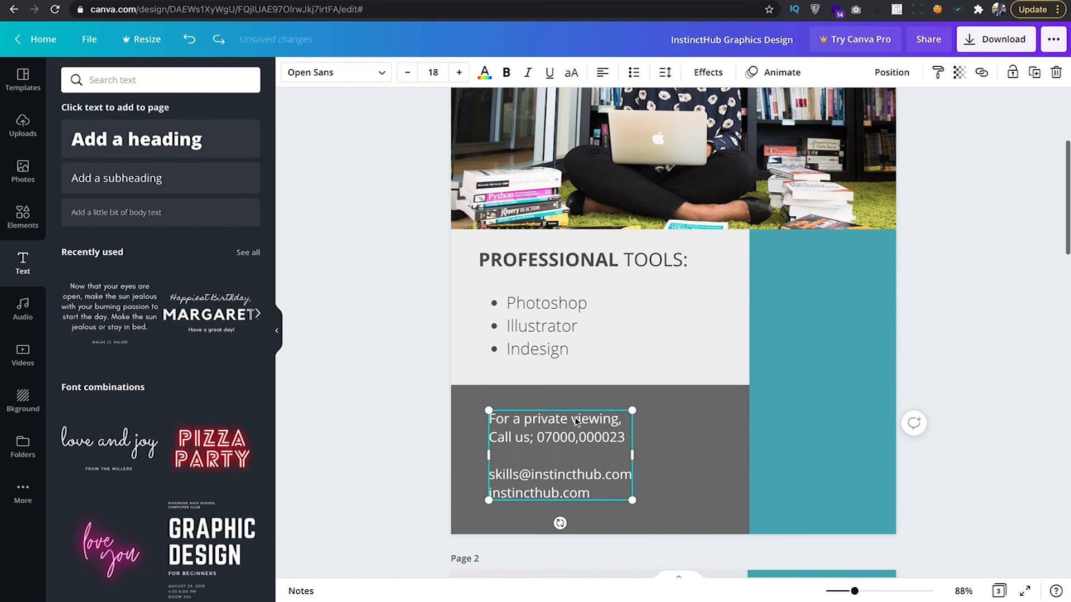
{"action": "key", "text": "ctrl+y"}
{"action": "key", "text": "ctrl+z"}
Alt-drag a copy of the contact text into the teal sidebar and clear its contents.
{"action": "key", "text": "alt"}
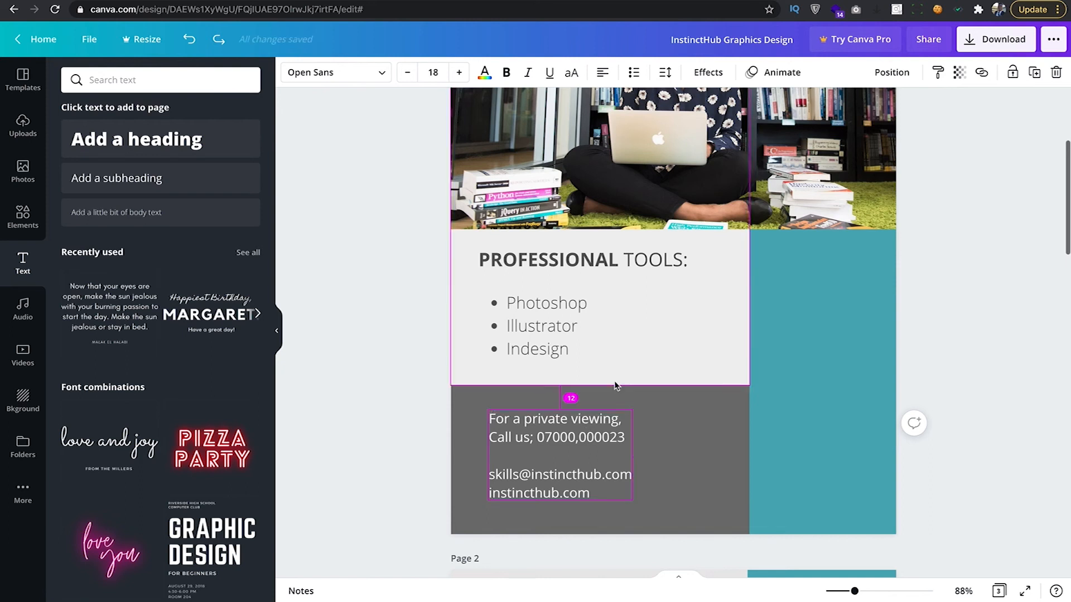
{"action": "mouse_move", "coordinate": [688, 390]}
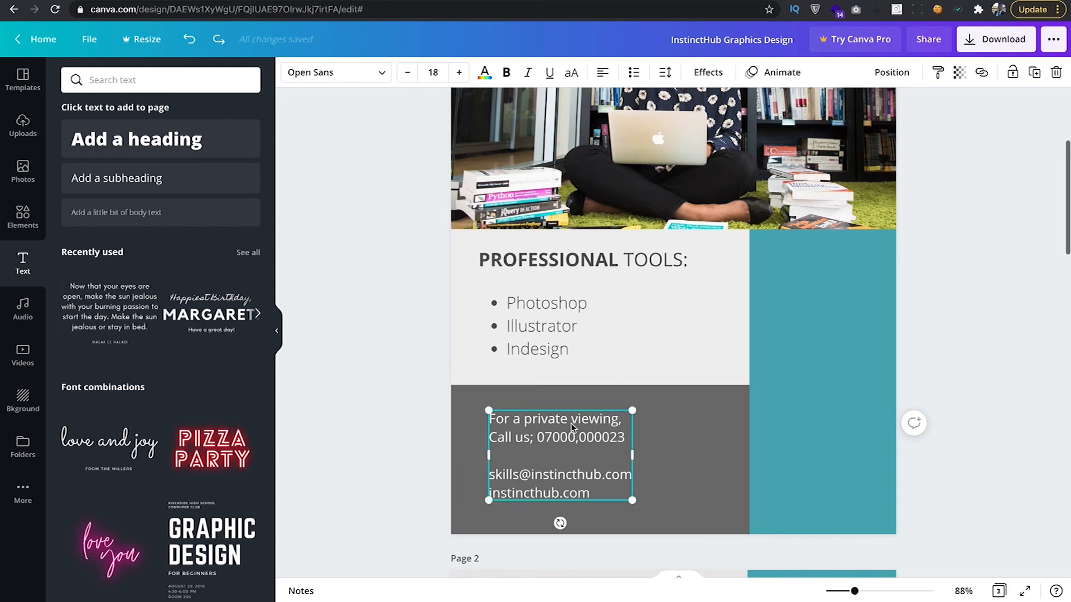
{"action": "left_click_drag", "start_coordinate": [571, 425], "coordinate": [851, 275]}
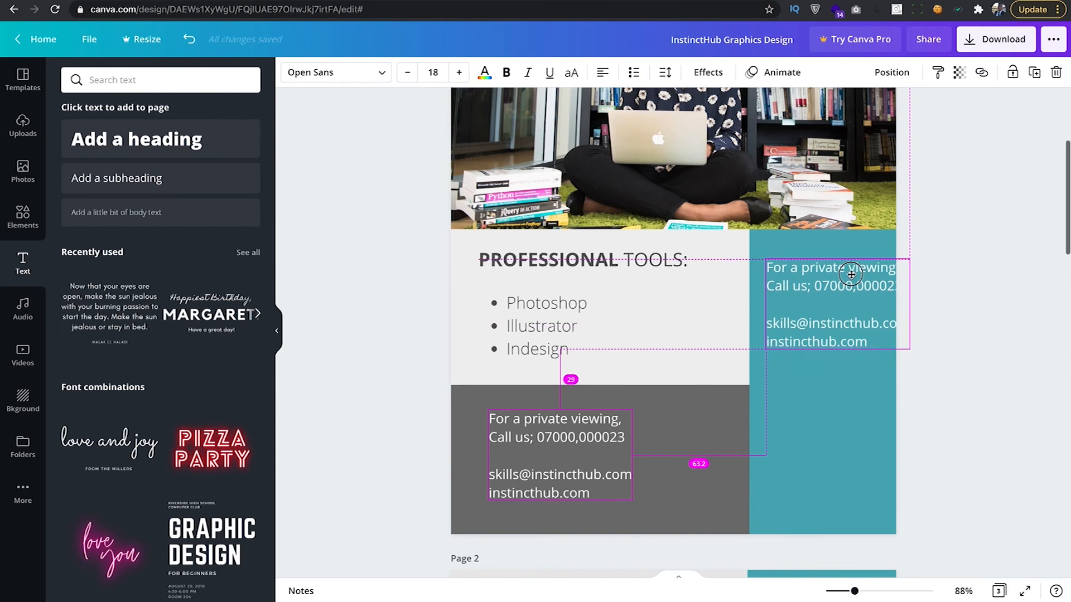
{"action": "left_click_drag", "start_coordinate": [851, 275], "coordinate": [851, 273]}
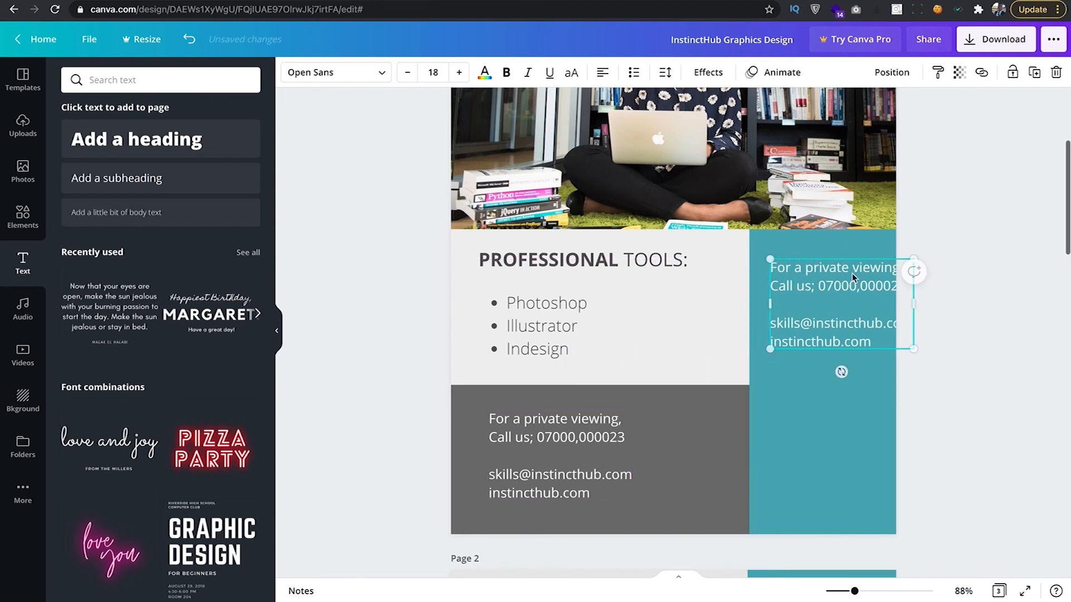
{"action": "left_click", "coordinate": [809, 287]}
{"action": "key", "text": "ctrl+a"}
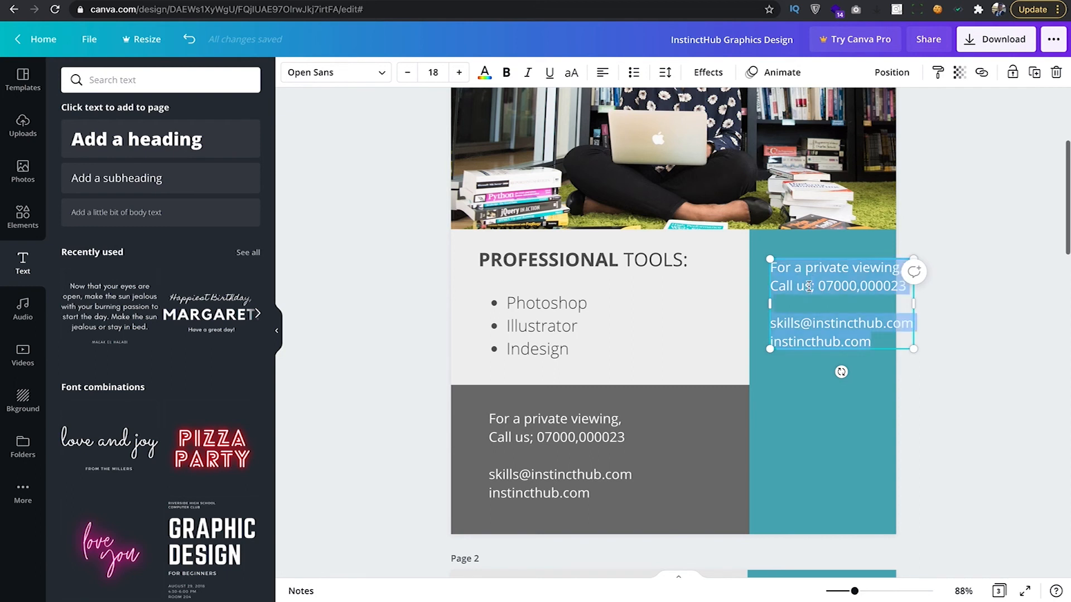
{"action": "key", "text": "BackSpace"}
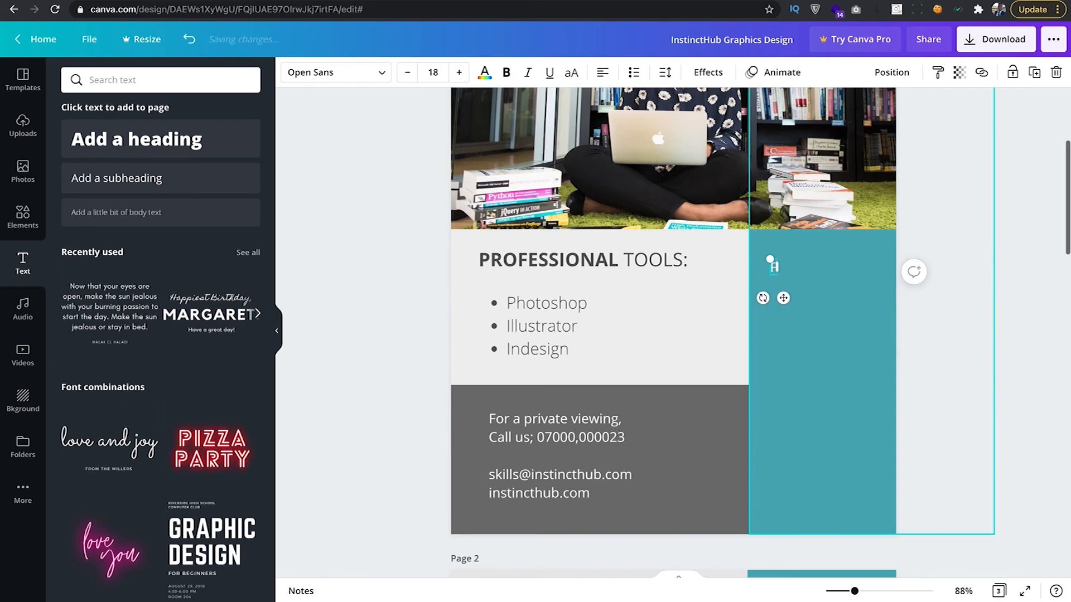
Type the first sidebar list lines, Design Basics and Create Flyers.
{"action": "type", "text": "Flyers"}
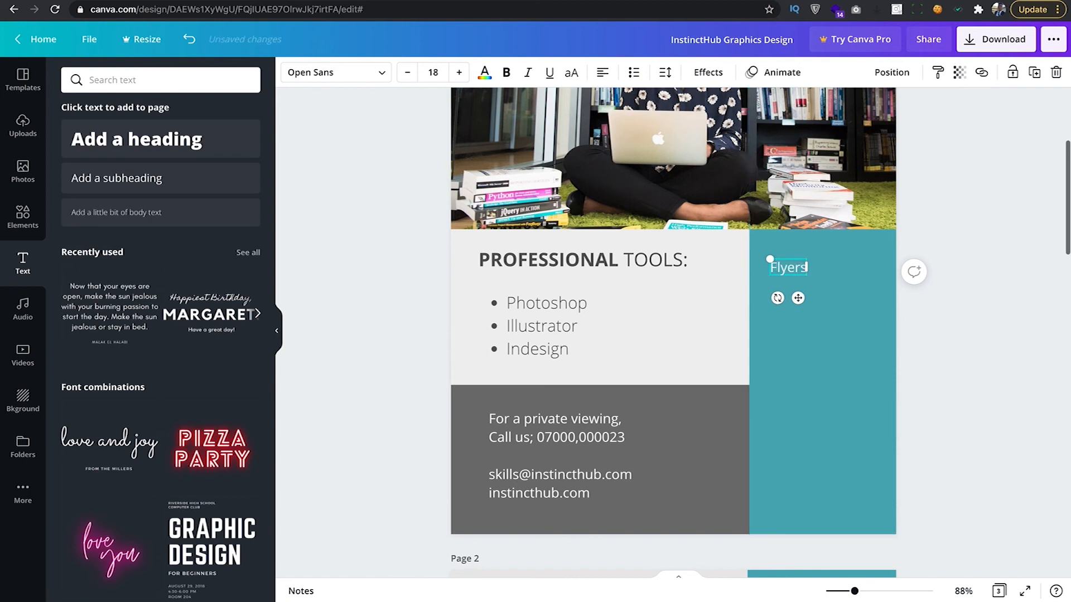
{"action": "key", "text": "Return"}
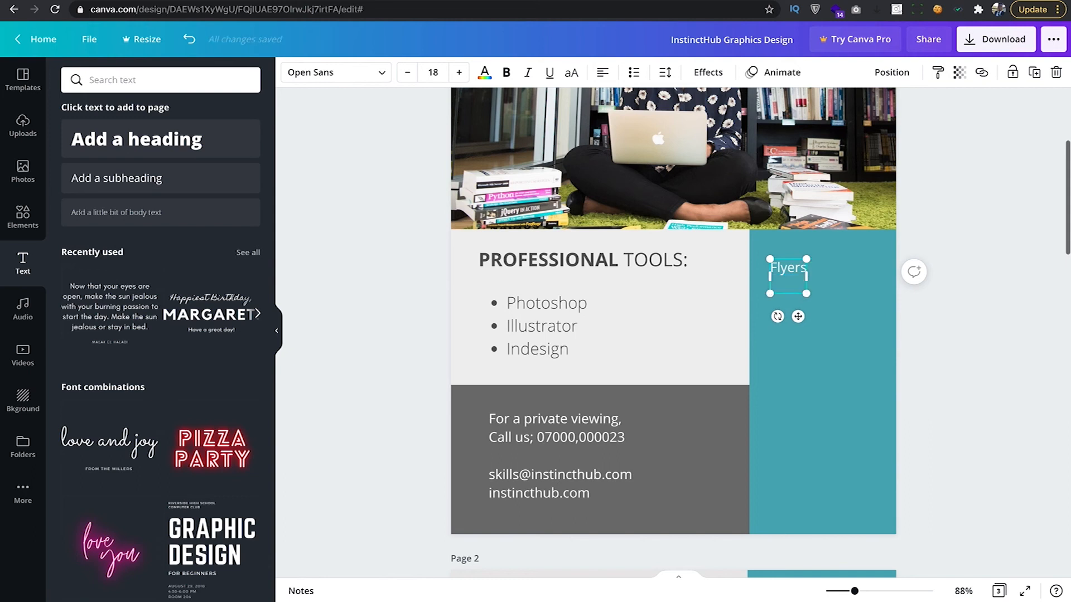
{"action": "key", "text": "ctrl+a"}
{"action": "type", "text": "De"}
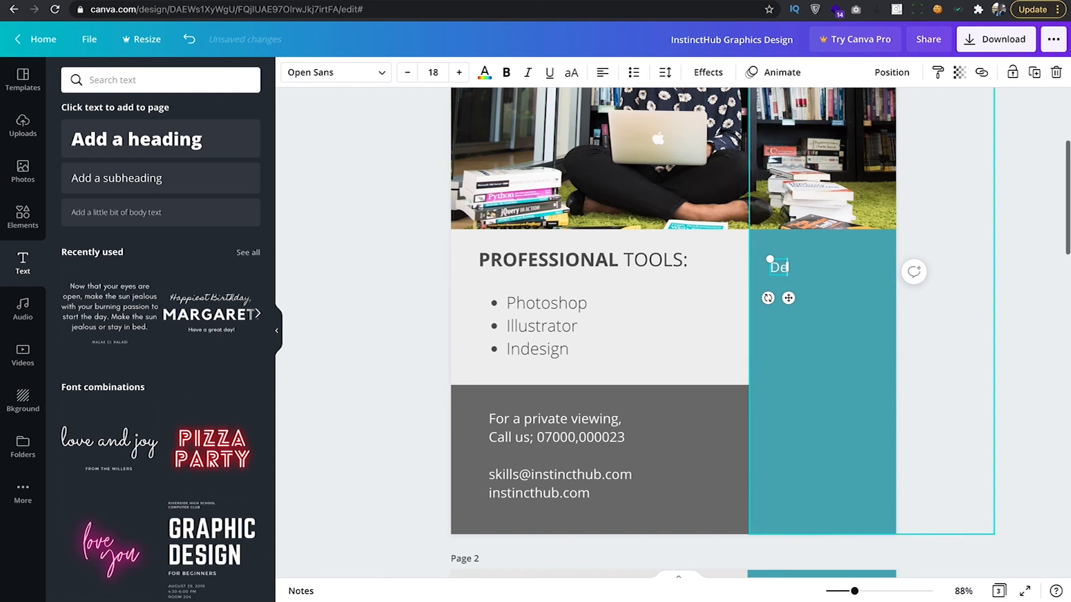
{"action": "type", "text": "sign"}
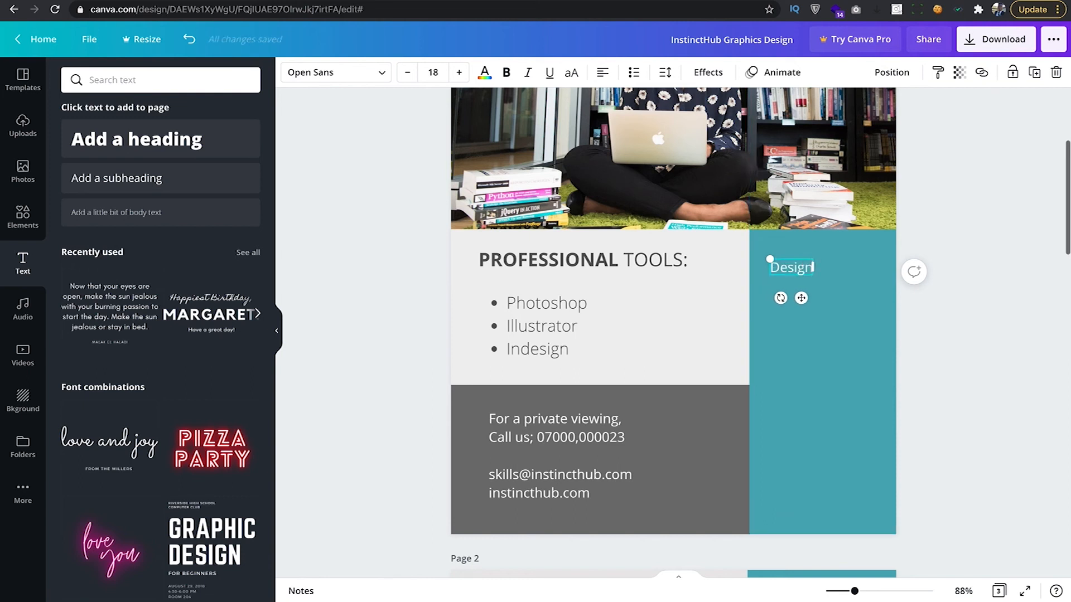
{"action": "type", "text": " Basics"}
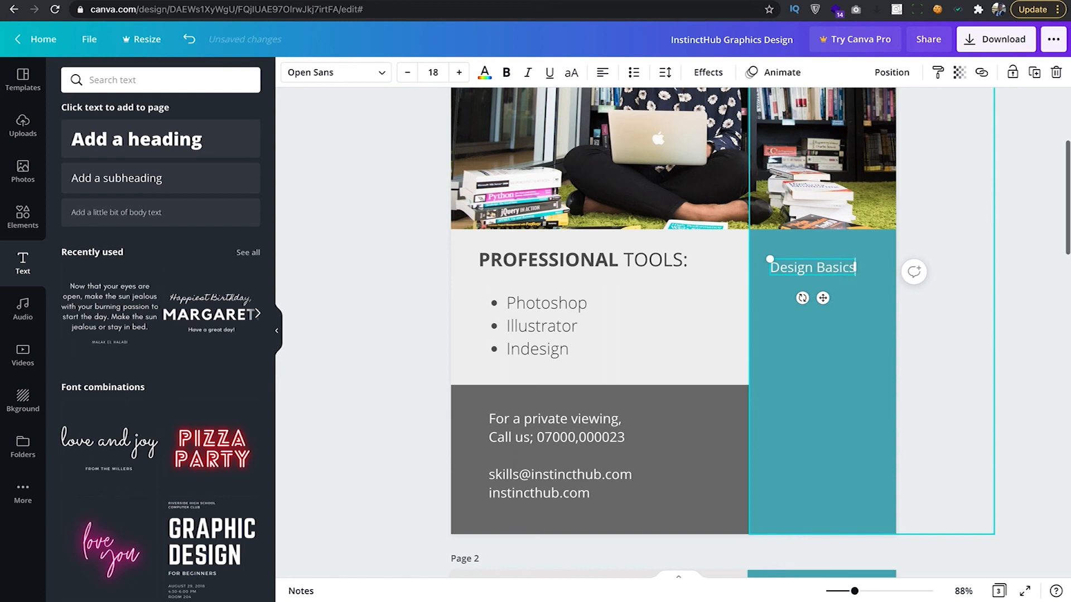
{"action": "key", "text": "Escape"}
{"action": "type", "text": "Create Flyers"}
{"action": "key", "text": "Escape"}
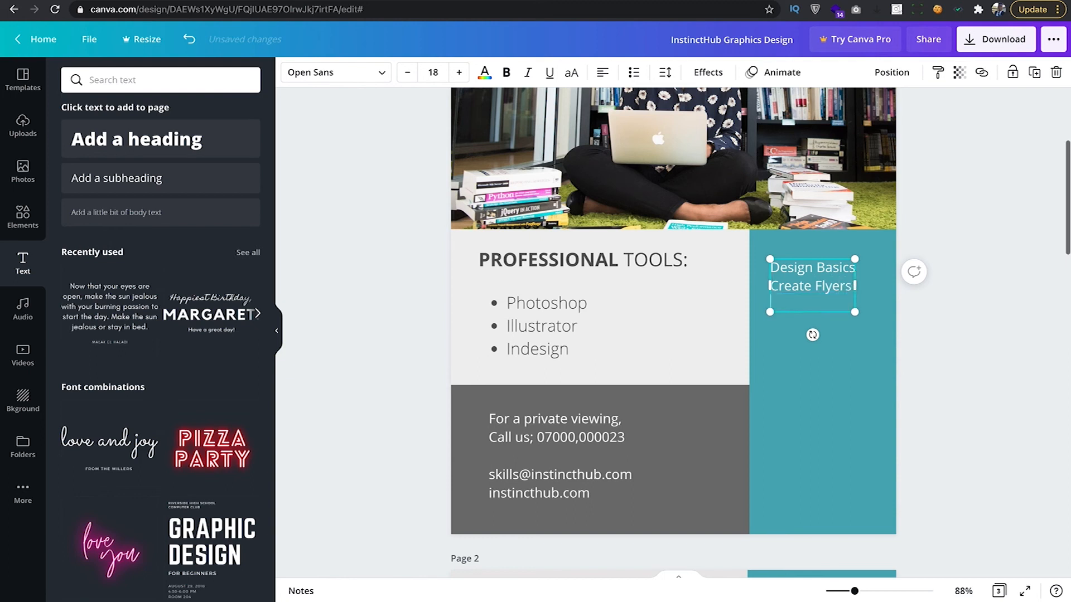
Add Create Banners and Free Resources as the remaining lines, then select all four.
{"action": "type", "text": "Create Banners"}
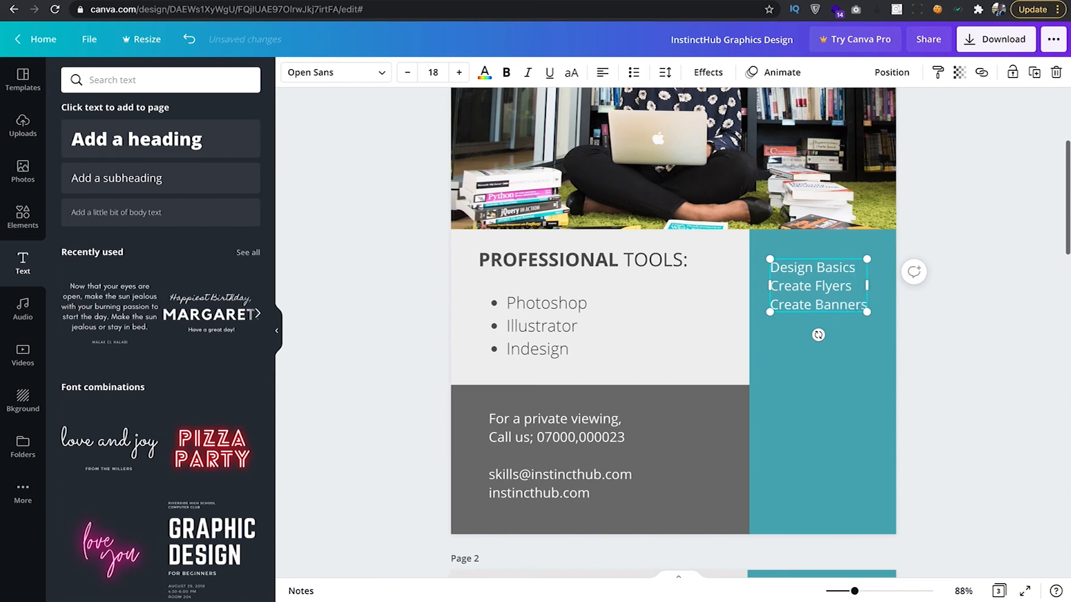
{"action": "key", "text": "Return"}
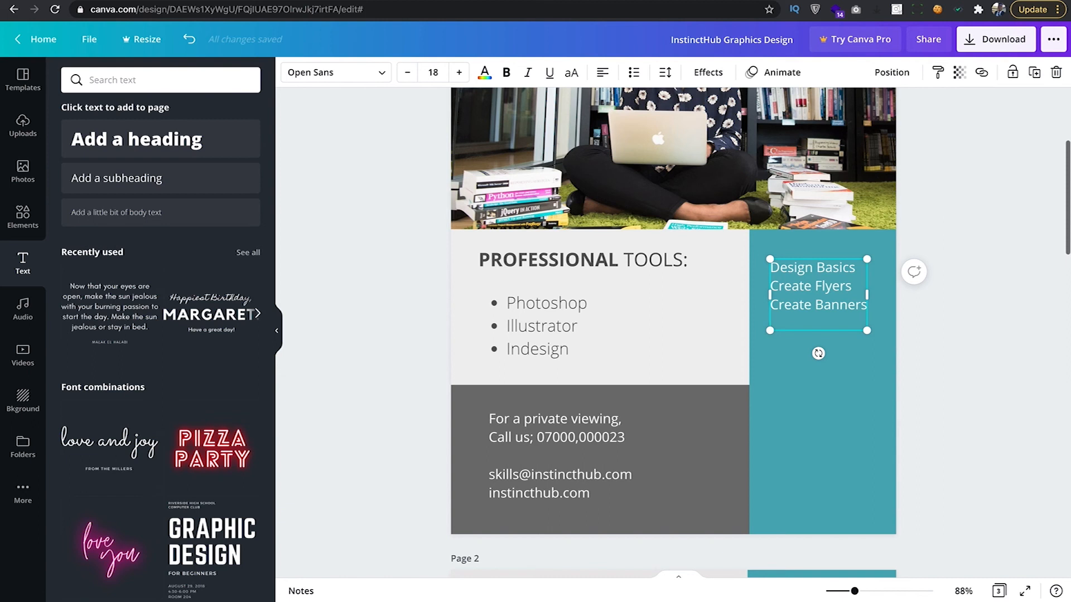
{"action": "type", "text": "Get Reou"}
{"action": "key", "text": "BackSpace"}
{"action": "key", "text": "BackSpace"}
{"action": "key", "text": "BackSpace"}
{"action": "key", "text": "BackSpace"}
{"action": "key", "text": "BackSpace"}
{"action": "key", "text": "BackSpace"}
{"action": "key", "text": "BackSpace"}
{"action": "key", "text": "BackSpace"}
{"action": "type", "text": "Fre e Resources"}
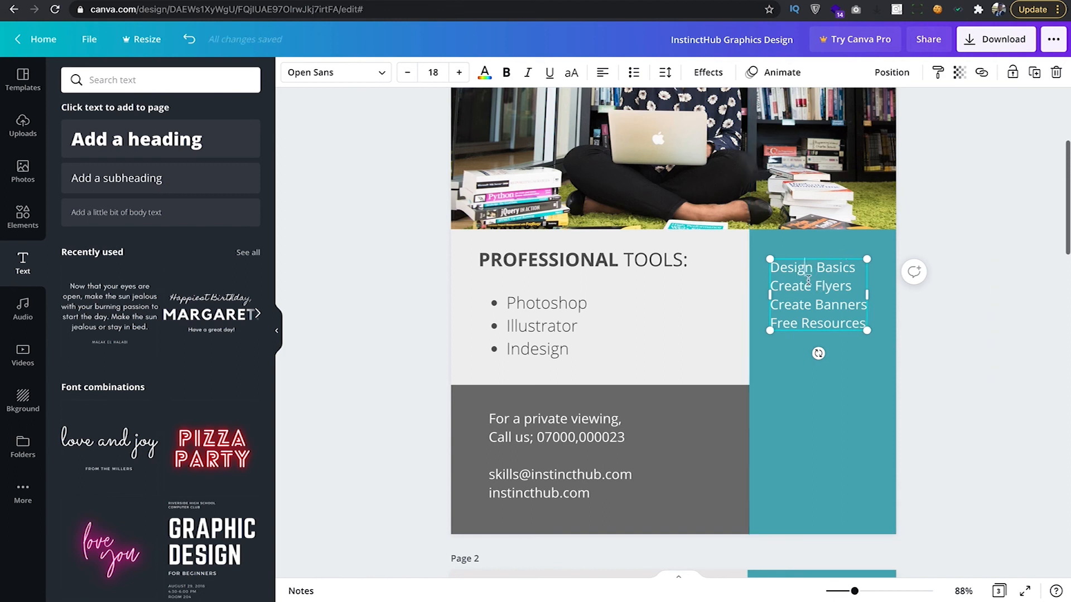
{"action": "key", "text": "ctrl+a"}
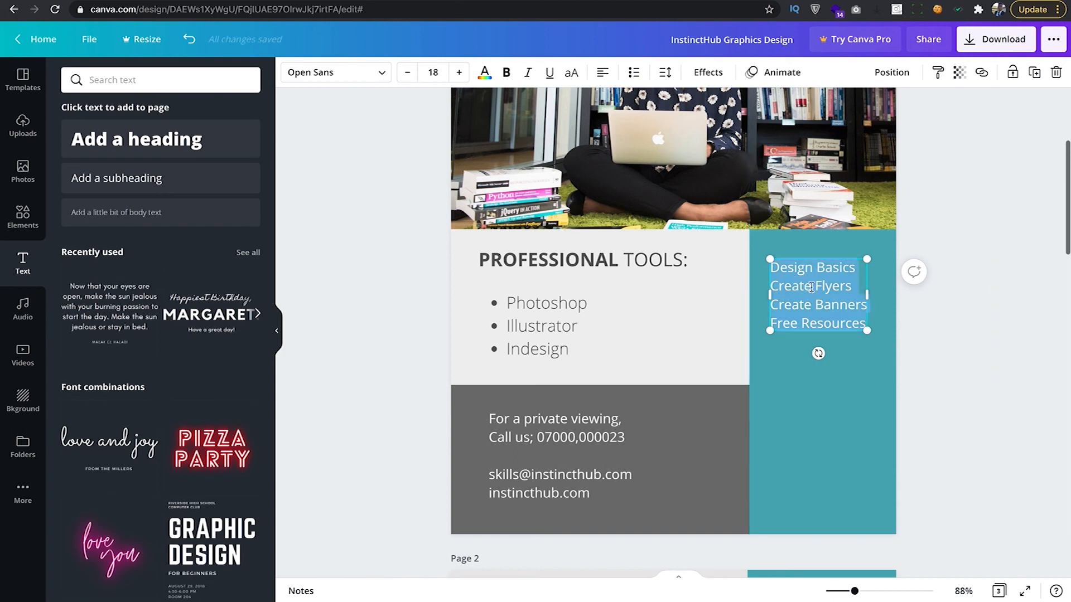
Increase the sidebar list's line height to 1.77 and move the list slightly lower.
{"action": "left_click", "coordinate": [666, 73]}
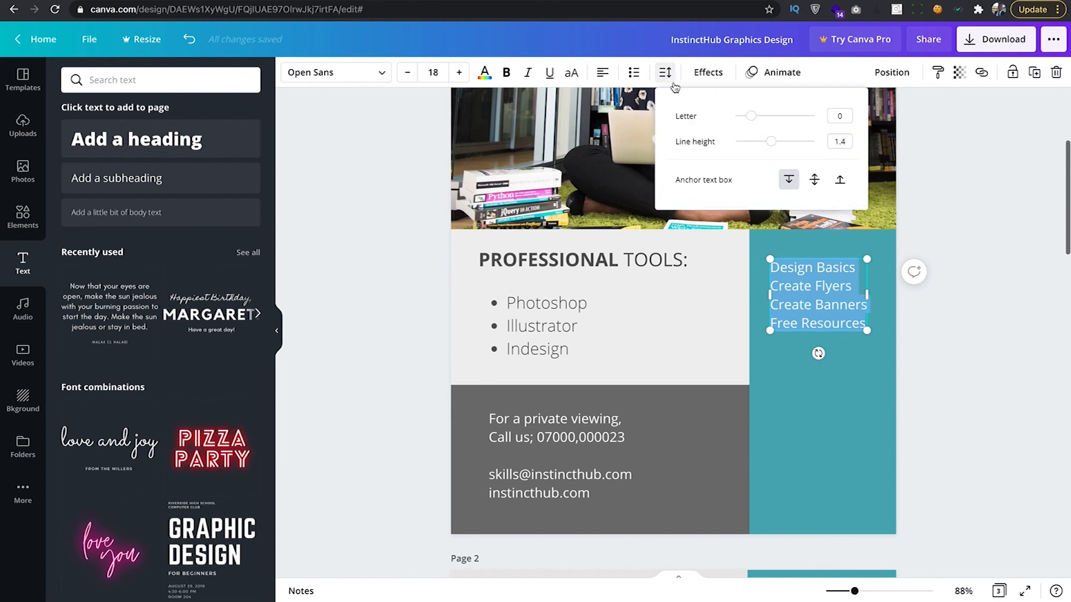
{"action": "left_click_drag", "start_coordinate": [771, 141], "coordinate": [786, 142]}
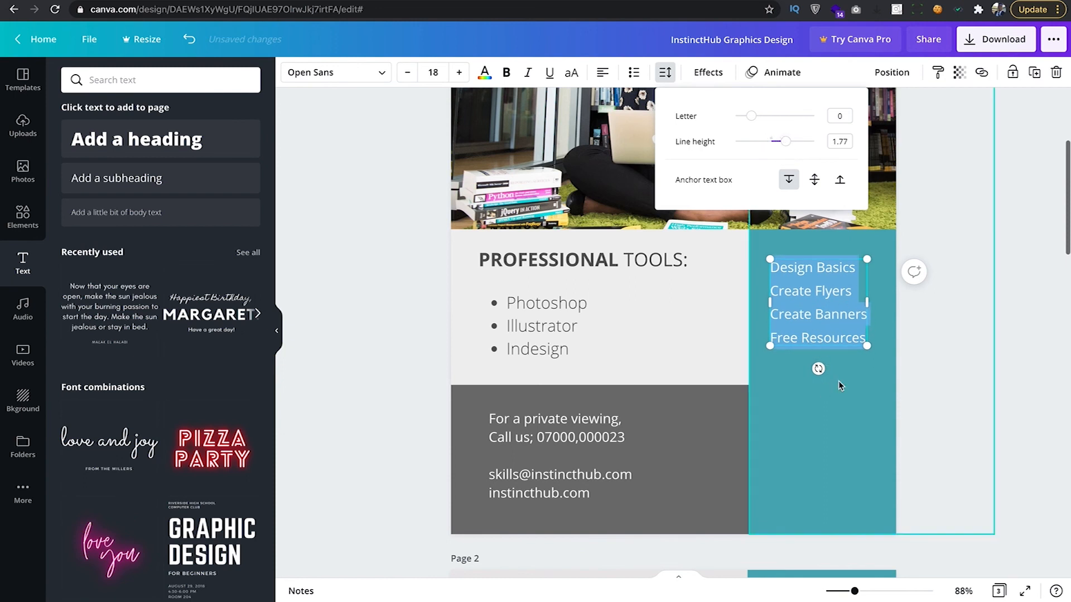
{"action": "left_click", "coordinate": [925, 351]}
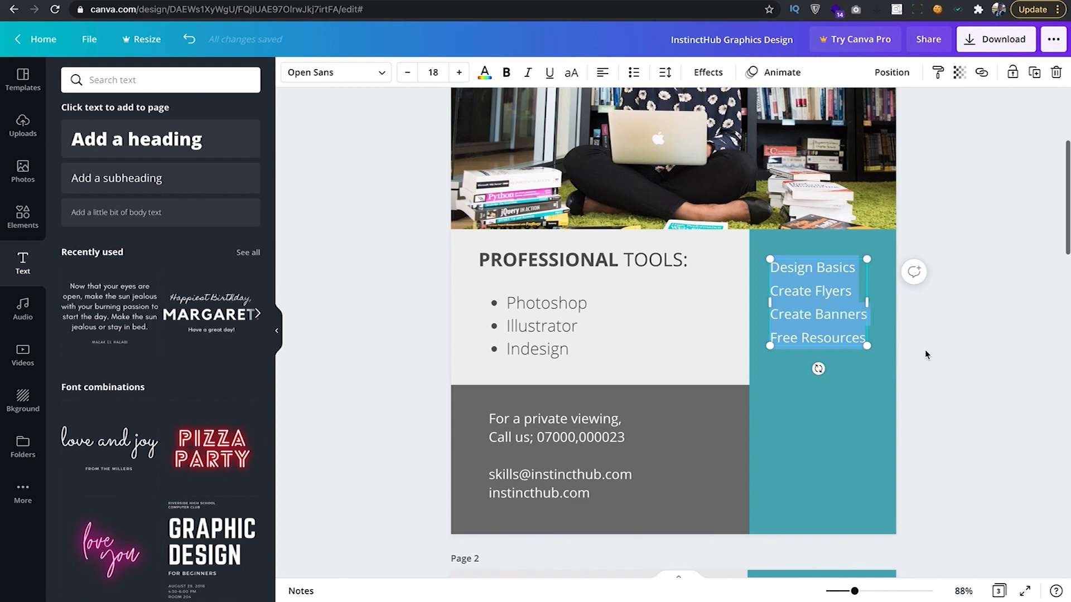
{"action": "left_click", "coordinate": [940, 405]}
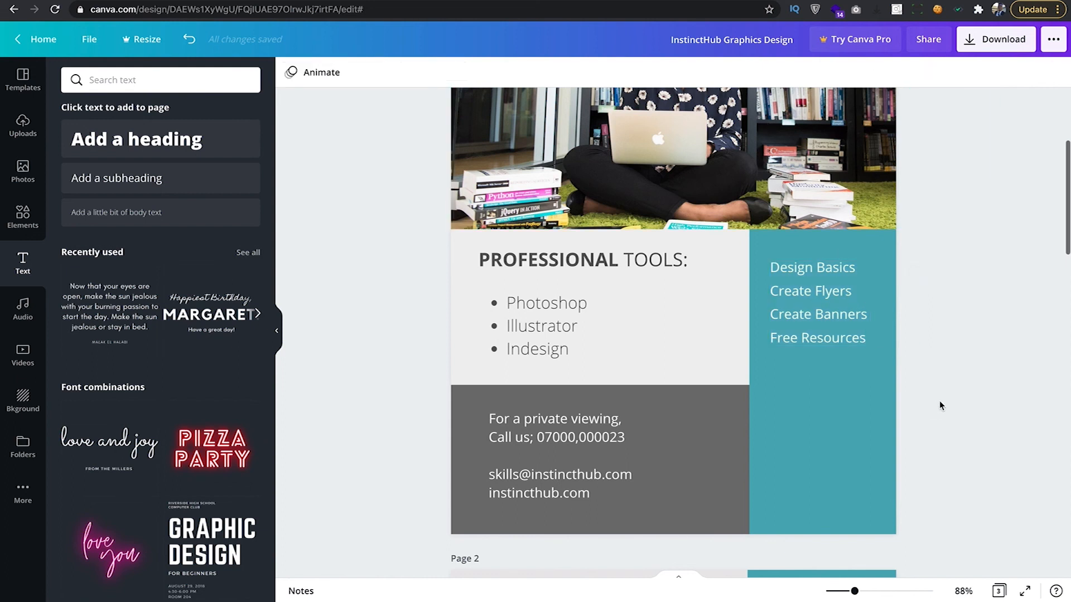
{"action": "left_click_drag", "start_coordinate": [841, 300], "coordinate": [841, 332]}
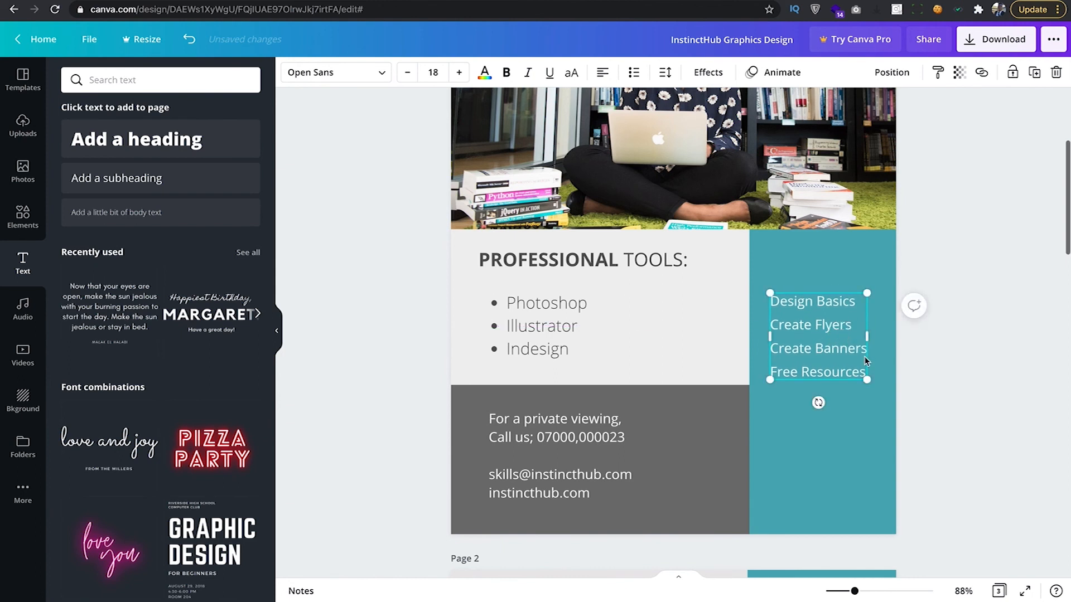
{"action": "scroll", "coordinate": [895, 410], "scroll_direction": "down", "scroll_amount": 8}
{"action": "scroll", "coordinate": [894, 413], "scroll_direction": "down", "scroll_amount": 4}
{"action": "scroll", "coordinate": [894, 414], "scroll_direction": "up", "scroll_amount": 10}
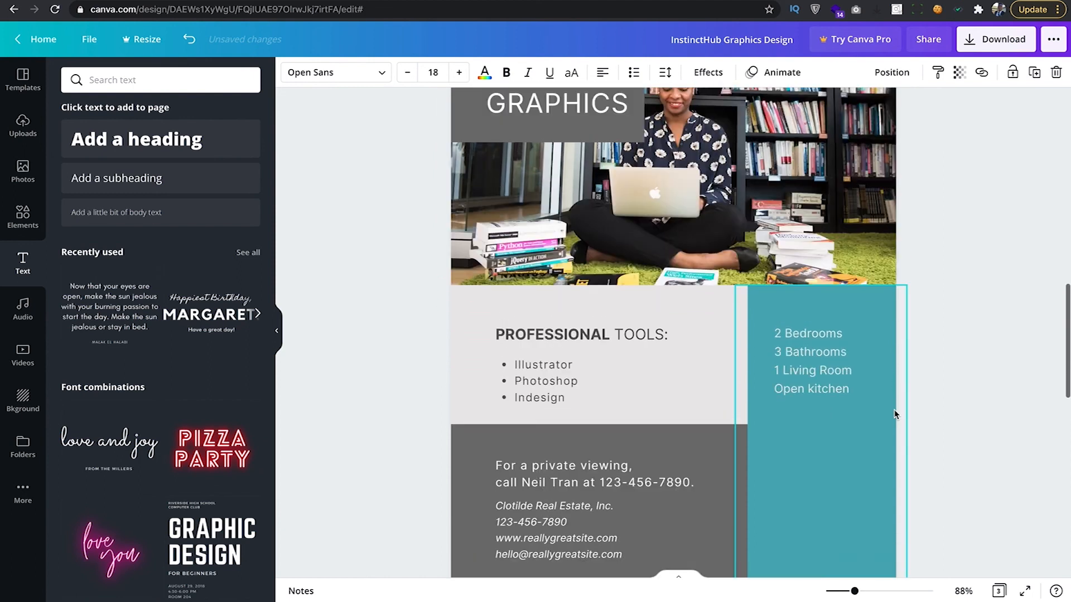
{"action": "scroll", "coordinate": [895, 409], "scroll_direction": "up", "scroll_amount": 1}
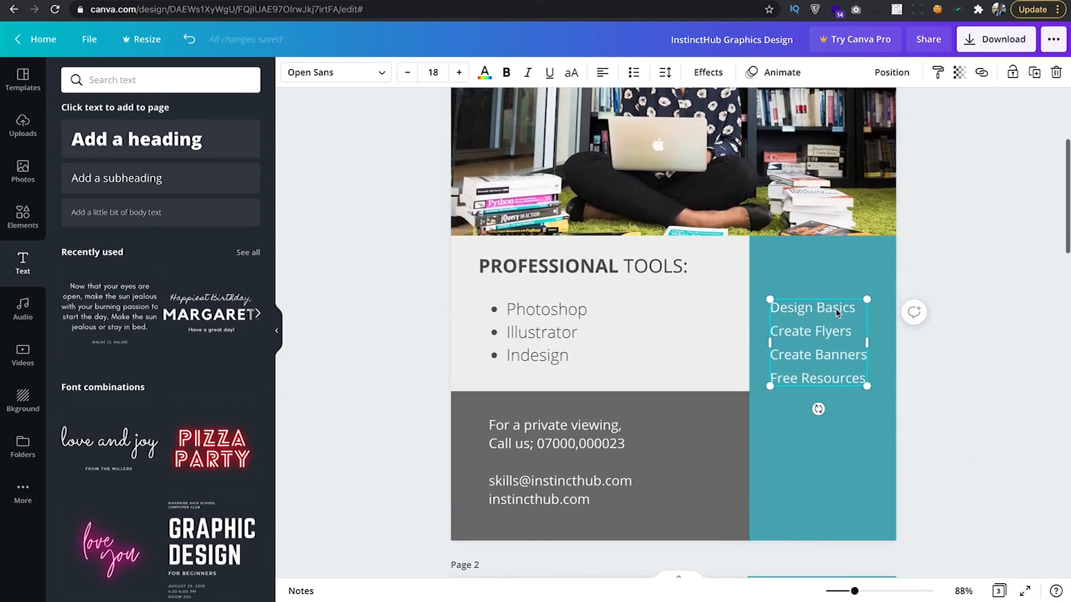
Place a copy of the list just above it, retype it as the 'Takeaway!' heading, and bold it.
{"action": "left_click_drag", "start_coordinate": [813, 311], "coordinate": [812, 281]}
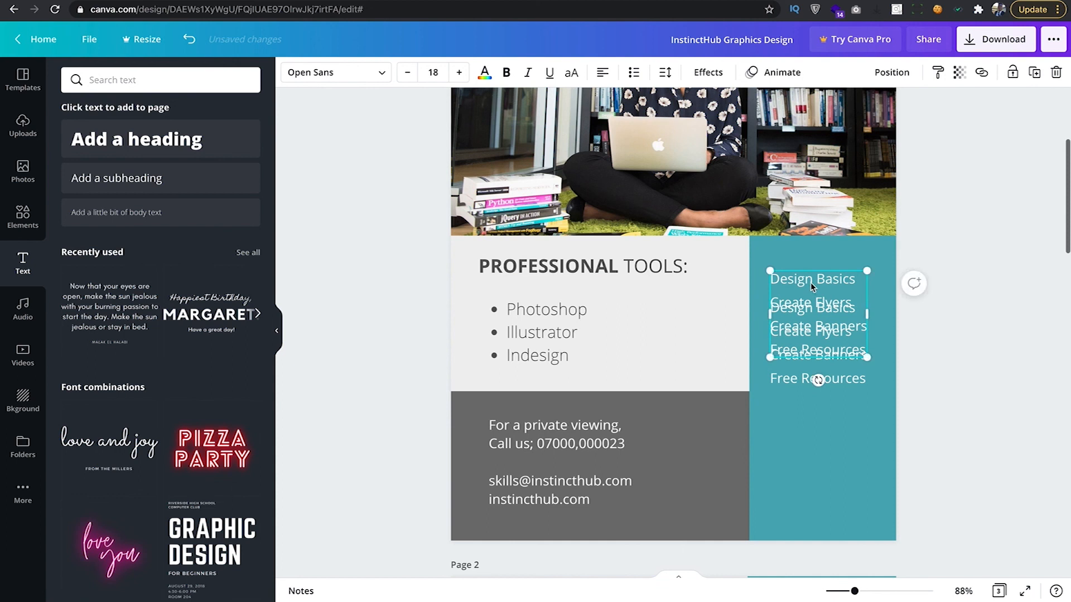
{"action": "double_click", "coordinate": [799, 281]}
{"action": "triple_click", "coordinate": [816, 280]}
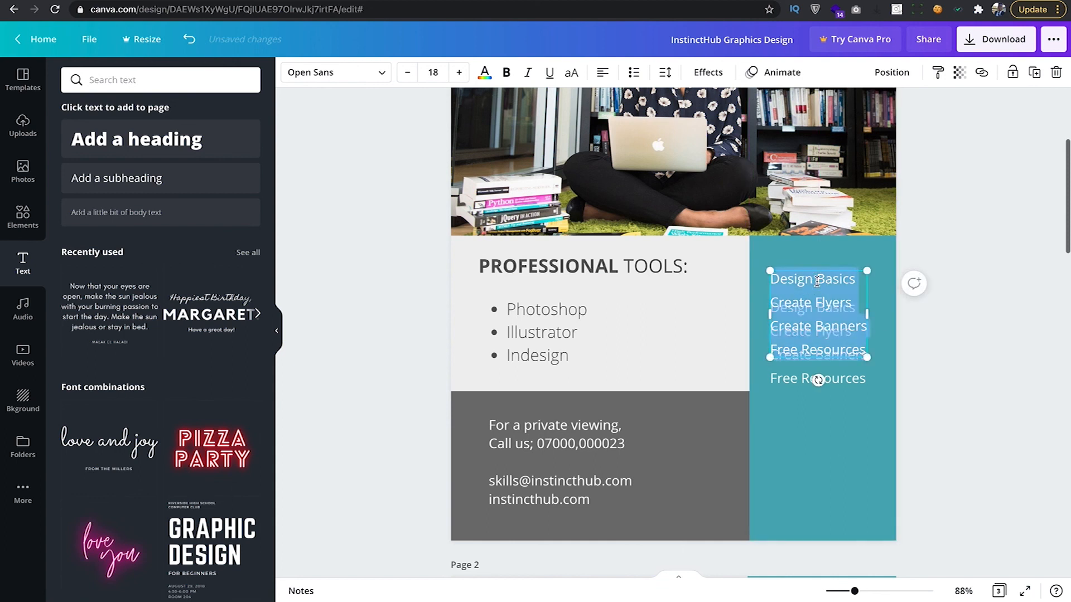
{"action": "key", "text": "BackSpace"}
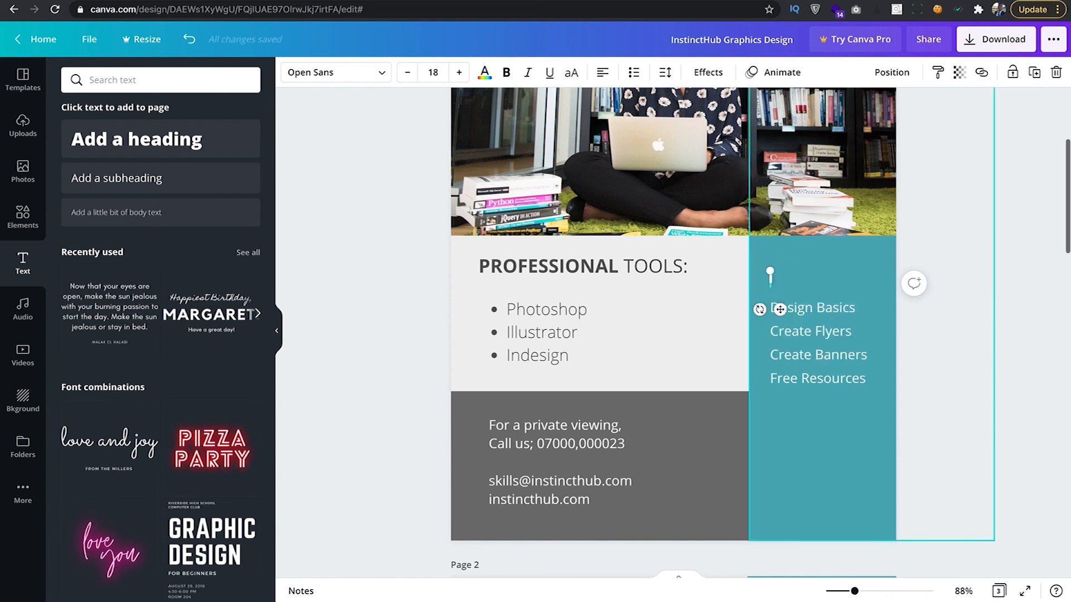
{"action": "type", "text": "Take"}
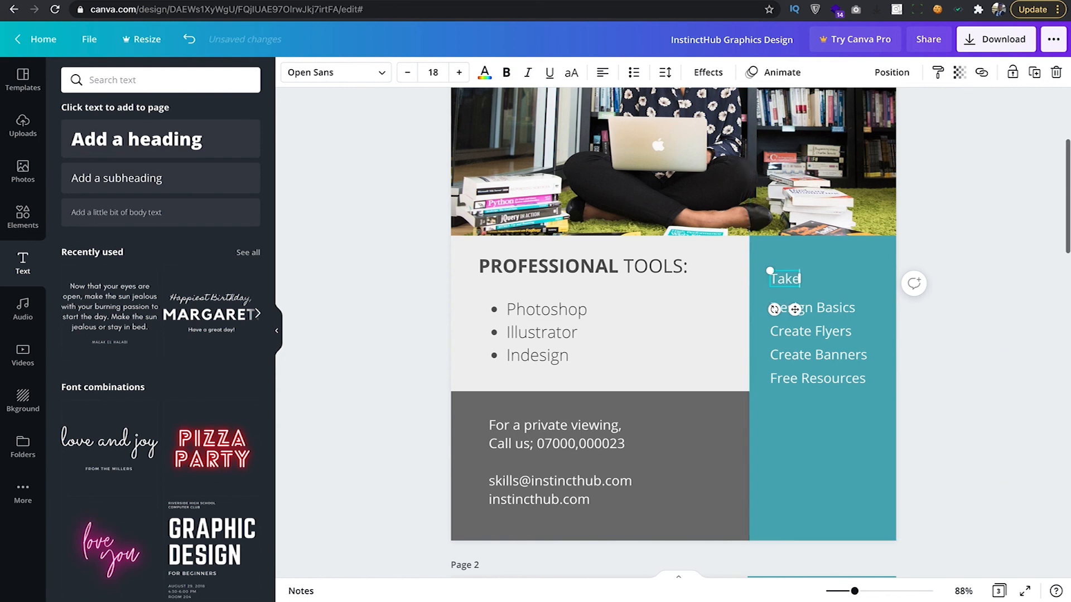
{"action": "type", "text": "away"}
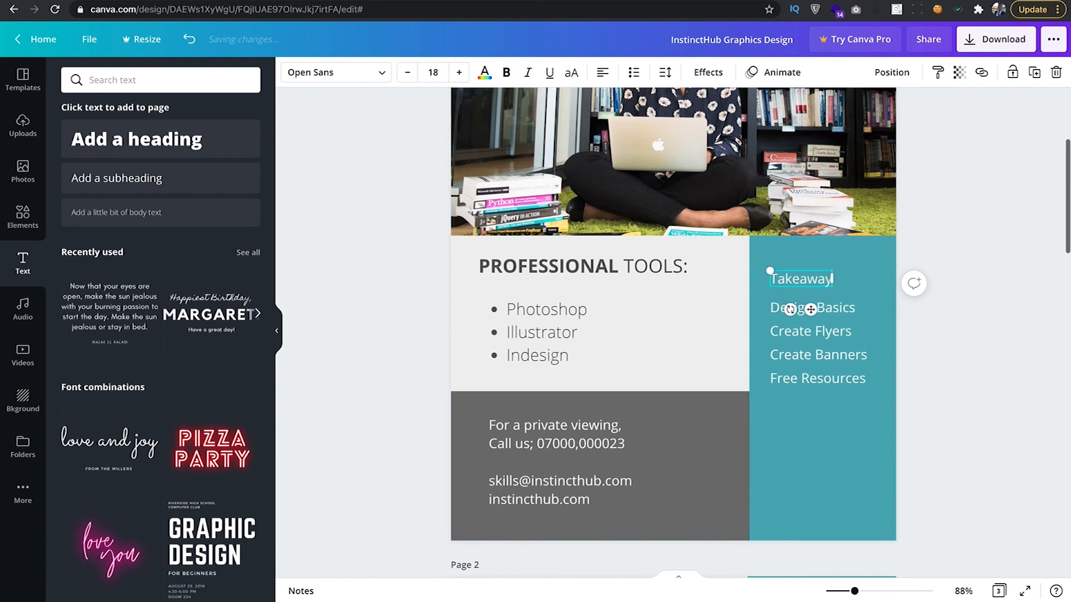
{"action": "type", "text": "!"}
{"action": "key", "text": "ctrl+a"}
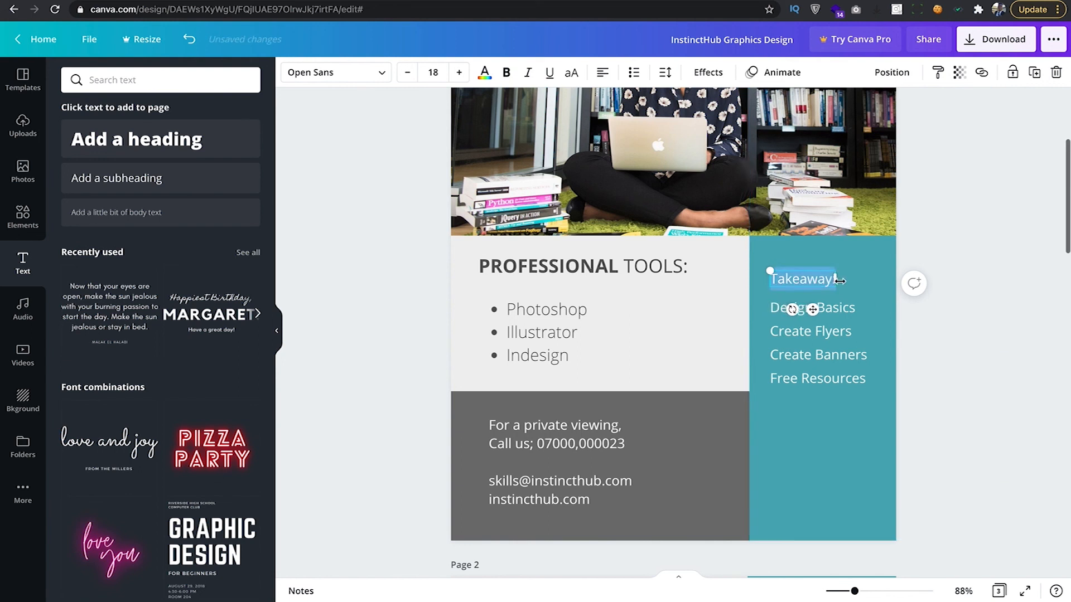
{"action": "key", "text": "ctrl+b"}
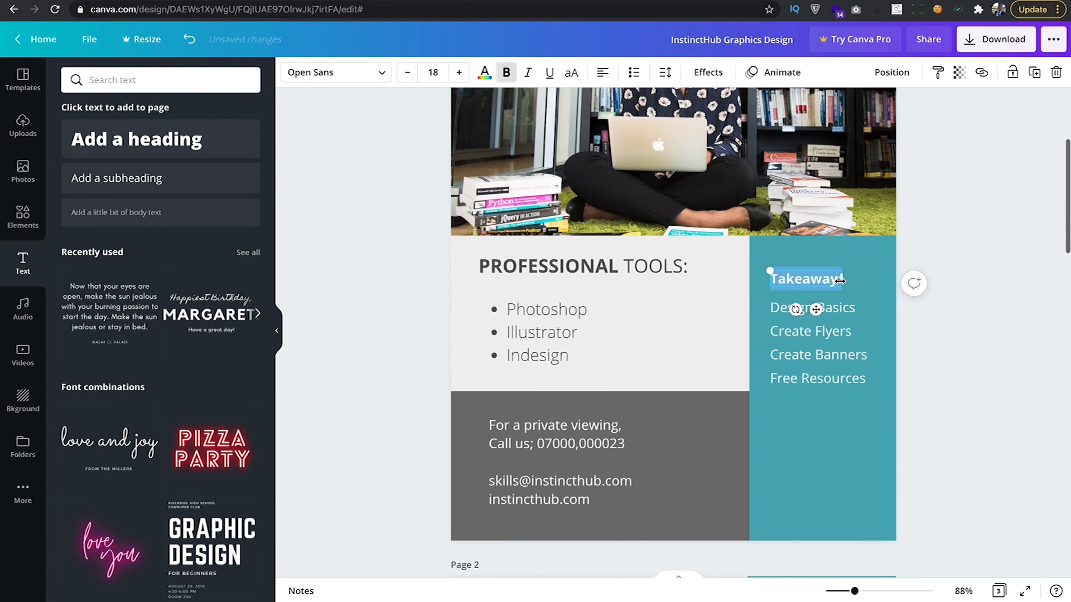
{"action": "left_click", "coordinate": [865, 286]}
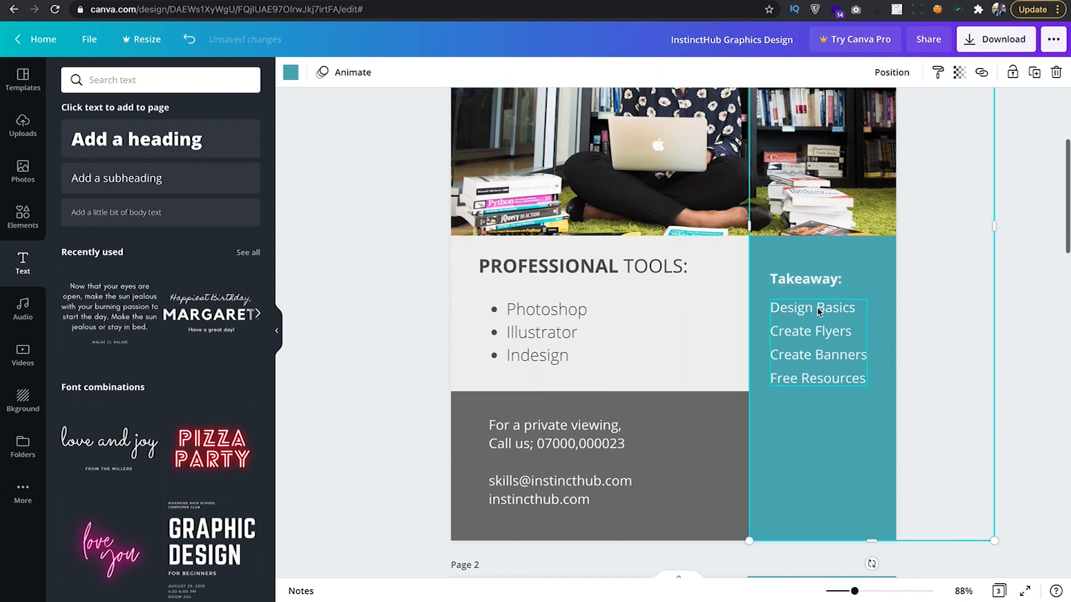
{"action": "left_click", "coordinate": [444, 384]}
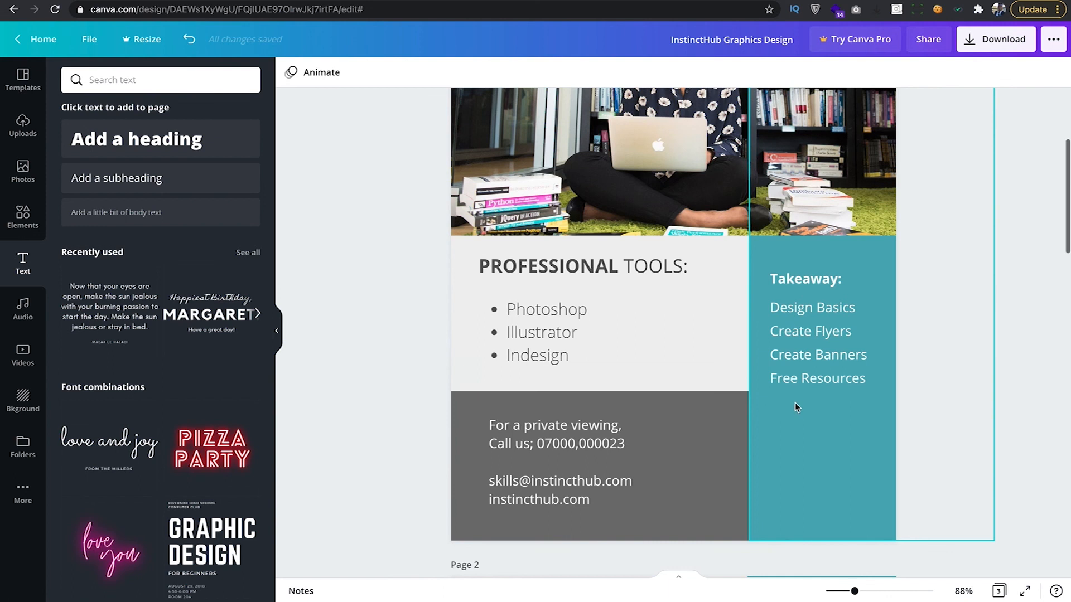
Move a list box copy into the teal header, retype it as 'New Edition', and make it uppercase.
{"action": "scroll", "coordinate": [794, 403], "scroll_direction": "down", "scroll_amount": 10}
{"action": "scroll", "coordinate": [803, 391], "scroll_direction": "up", "scroll_amount": 10}
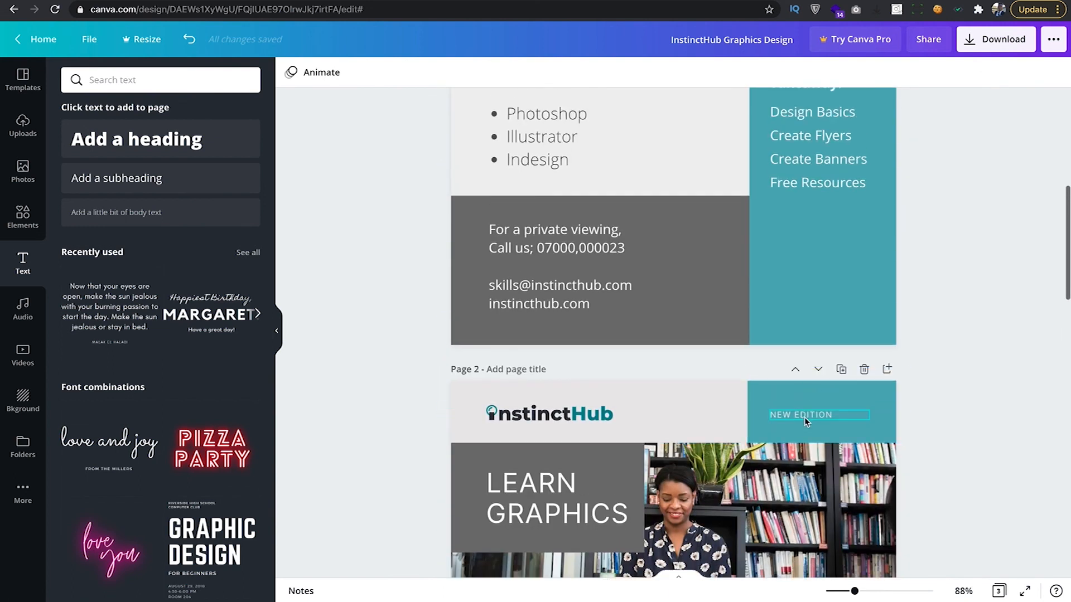
{"action": "scroll", "coordinate": [805, 417], "scroll_direction": "up", "scroll_amount": 7}
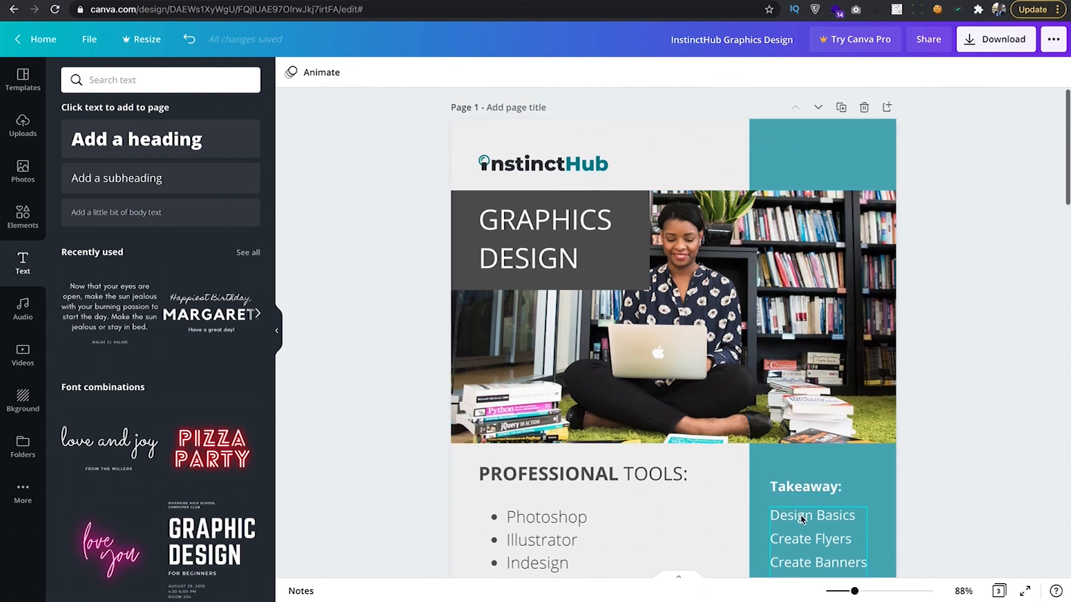
{"action": "left_click_drag", "start_coordinate": [802, 519], "coordinate": [809, 161]}
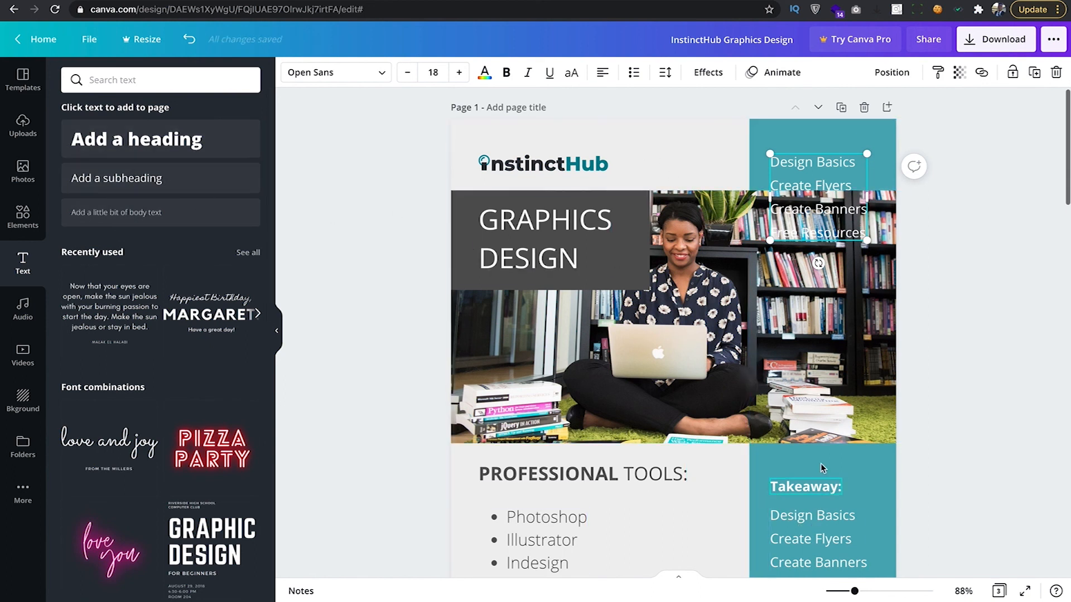
{"action": "double_click", "coordinate": [807, 163]}
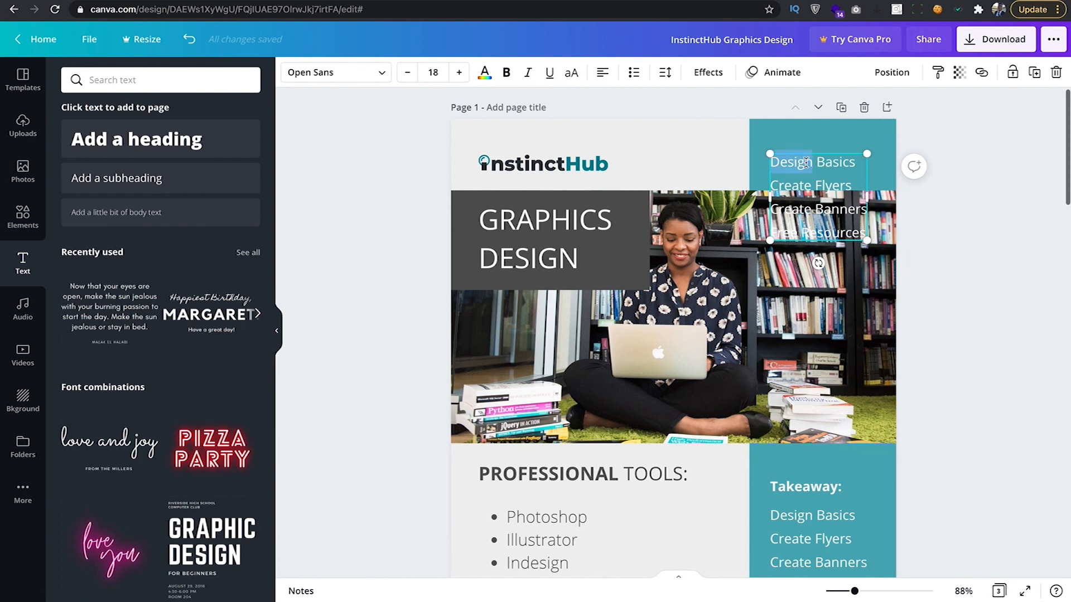
{"action": "key", "text": "ctrl+a"}
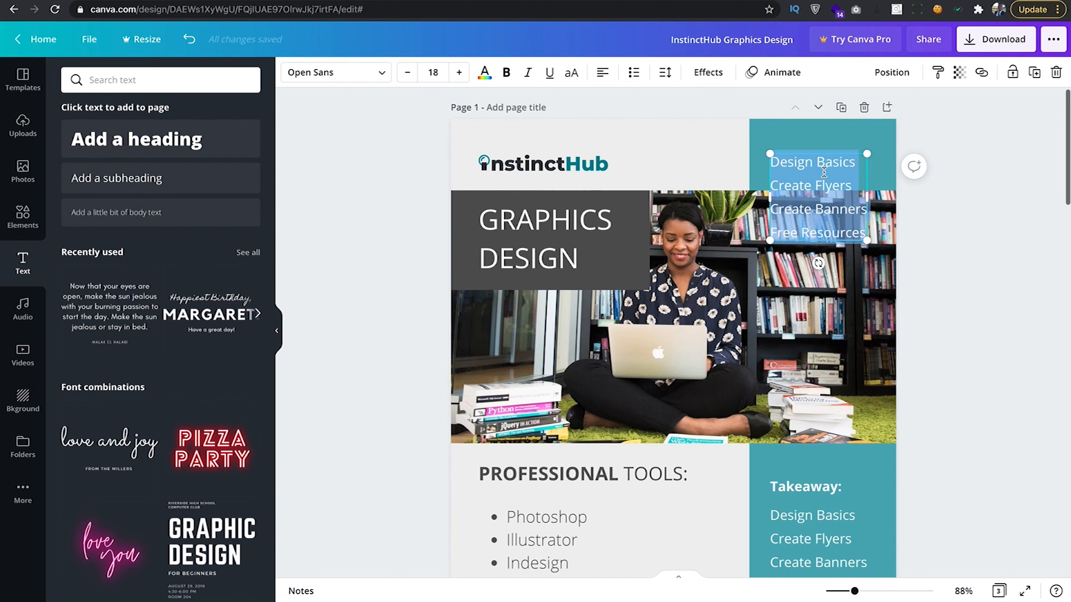
{"action": "type", "text": "New"}
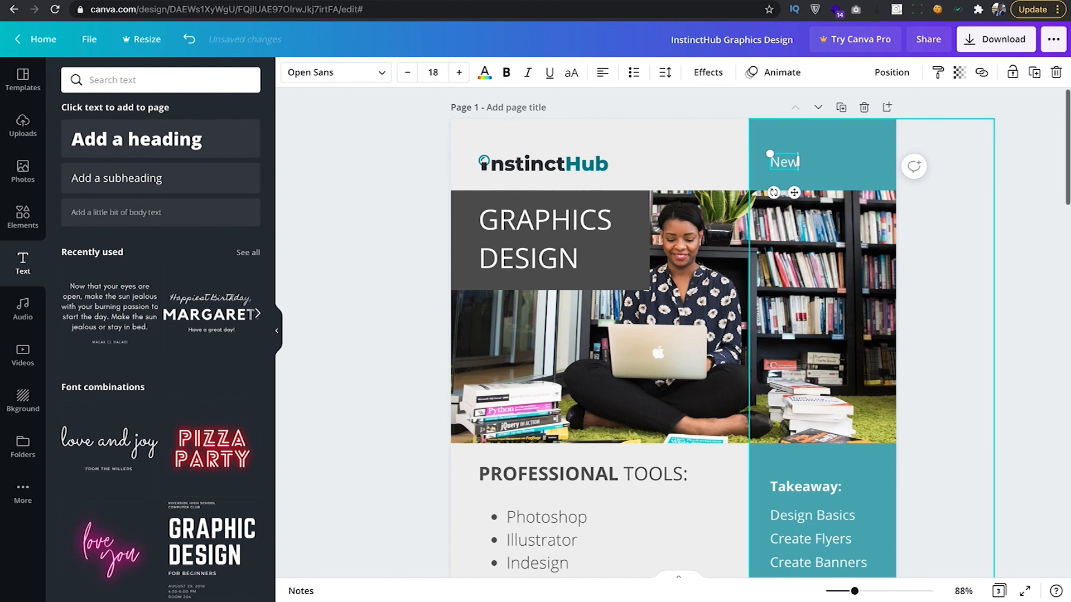
{"action": "type", "text": " Edition"}
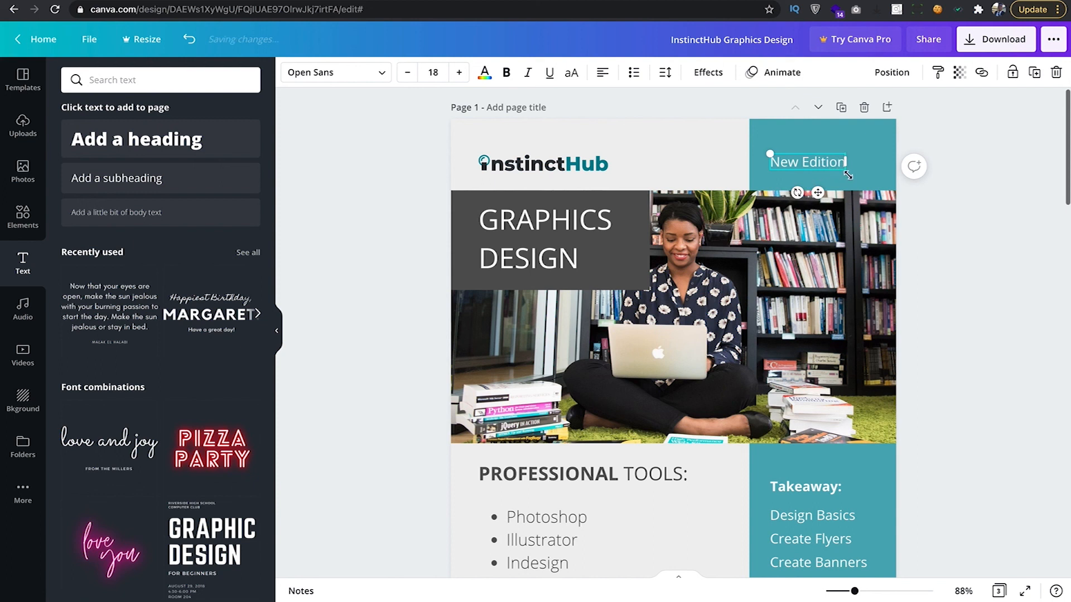
{"action": "key", "text": "ctrl+a"}
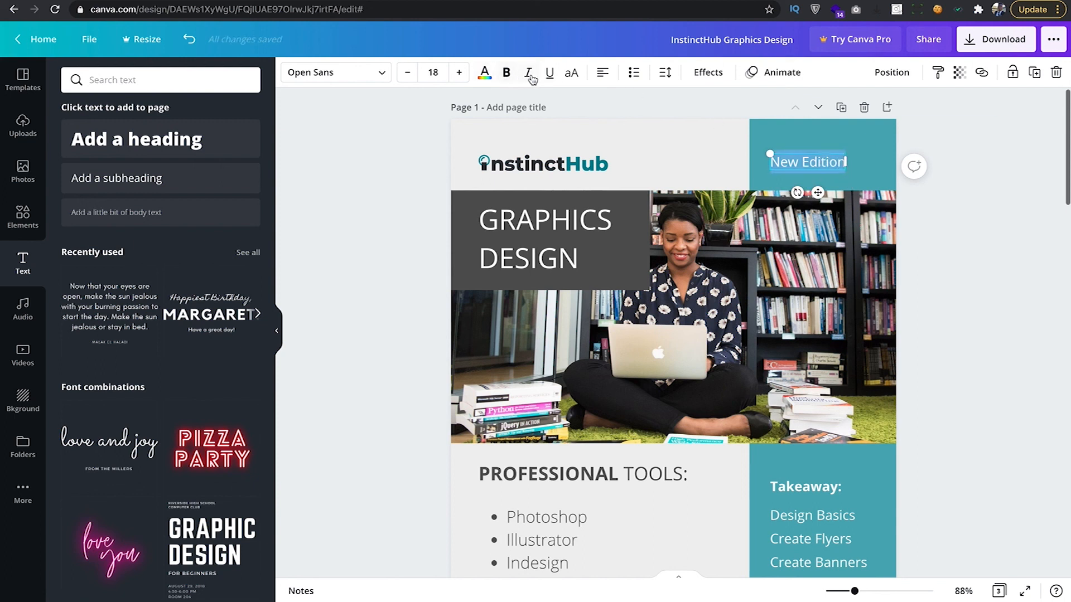
{"action": "left_click", "coordinate": [569, 73]}
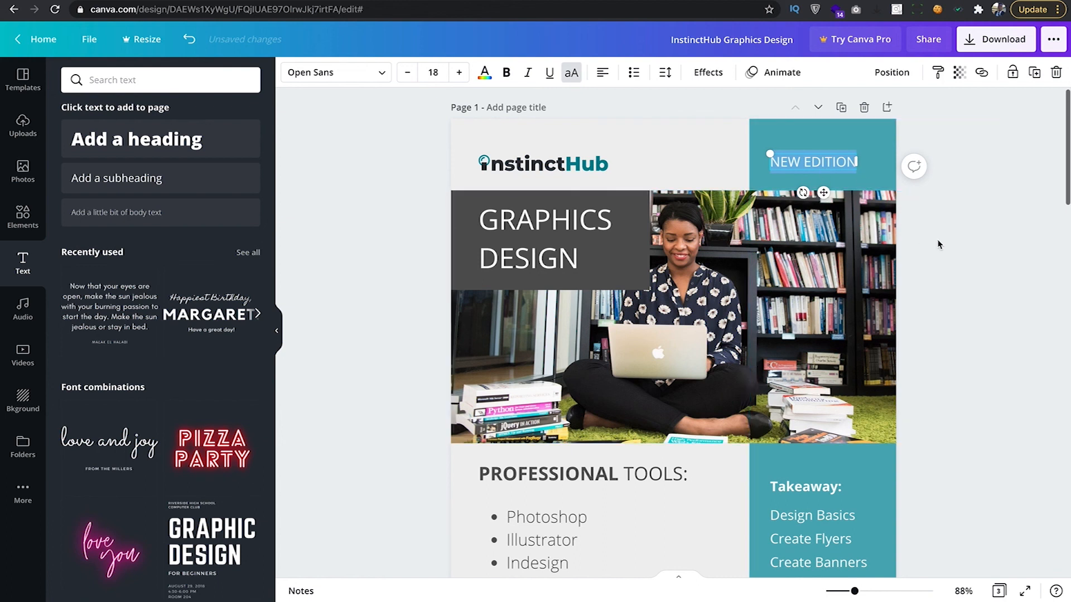
Reduce the NEW EDITION label's font size to 11.
{"action": "left_click", "coordinate": [825, 248]}
{"action": "scroll", "coordinate": [823, 218], "scroll_direction": "down", "scroll_amount": 3}
{"action": "scroll", "coordinate": [824, 218], "scroll_direction": "down", "scroll_amount": 6}
{"action": "scroll", "coordinate": [822, 220], "scroll_direction": "up", "scroll_amount": 9}
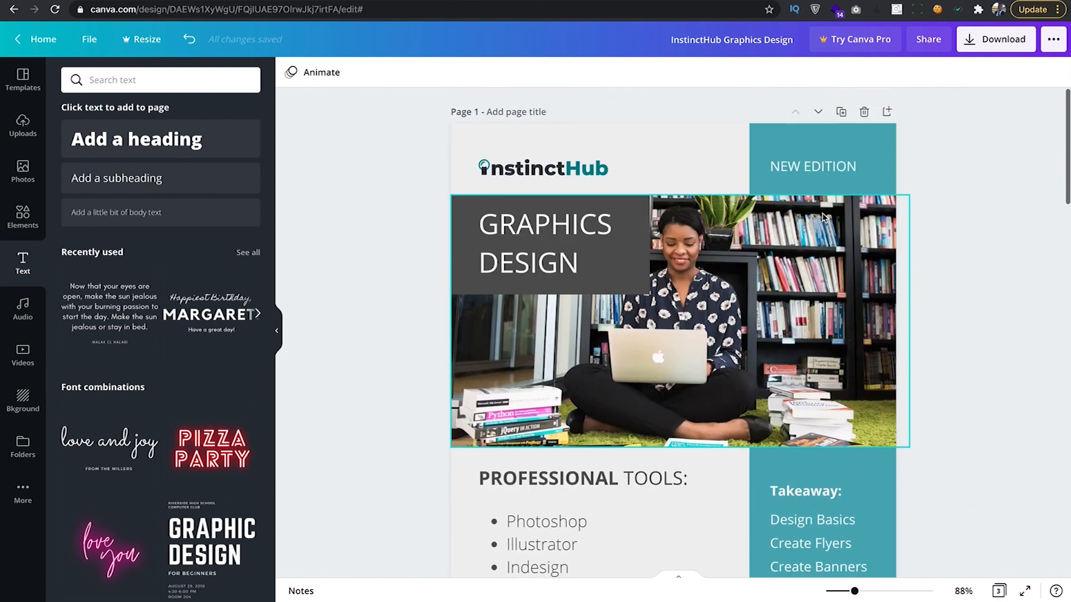
{"action": "left_click", "coordinate": [808, 168]}
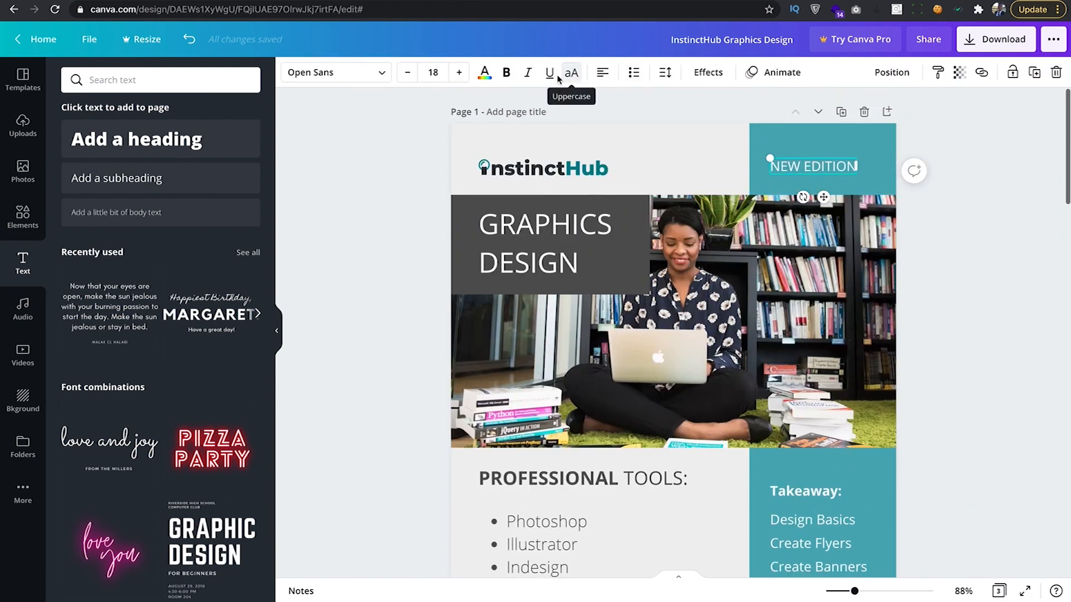
{"action": "left_click", "coordinate": [407, 73]}
{"action": "left_click", "coordinate": [407, 72]}
{"action": "left_click", "coordinate": [407, 72]}
{"action": "left_click", "coordinate": [407, 73]}
{"action": "left_click", "coordinate": [406, 72]}
{"action": "left_click", "coordinate": [407, 72]}
{"action": "left_click", "coordinate": [406, 72]}
{"action": "scroll", "coordinate": [875, 334], "scroll_direction": "down", "scroll_amount": 2}
{"action": "scroll", "coordinate": [875, 330], "scroll_direction": "down", "scroll_amount": 5}
{"action": "scroll", "coordinate": [875, 330], "scroll_direction": "up", "scroll_amount": 7}
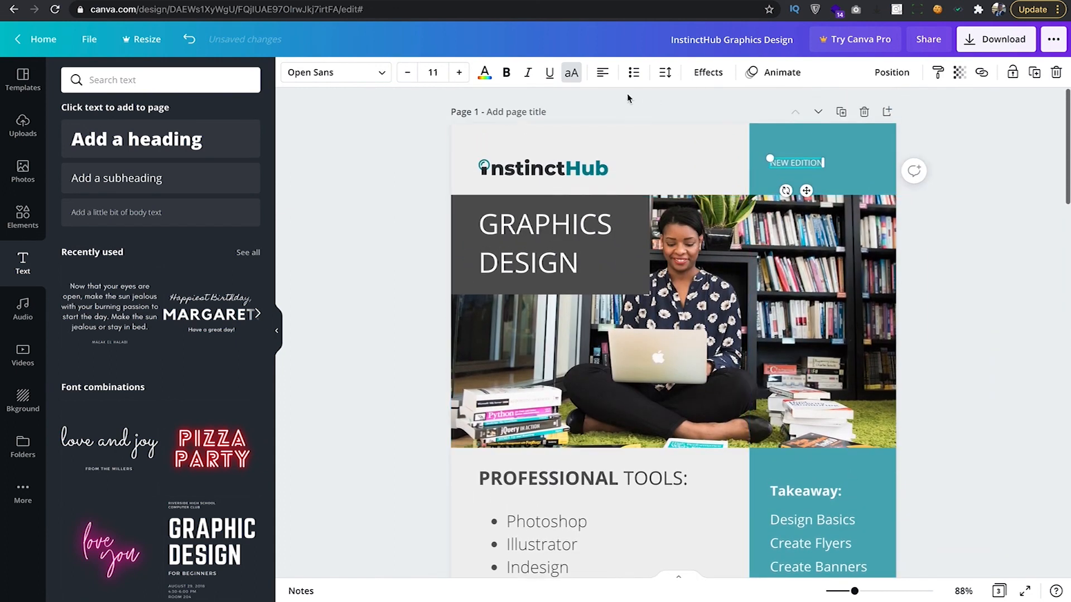
Widen the NEW EDITION letter spacing to about 157.
{"action": "left_click", "coordinate": [665, 73]}
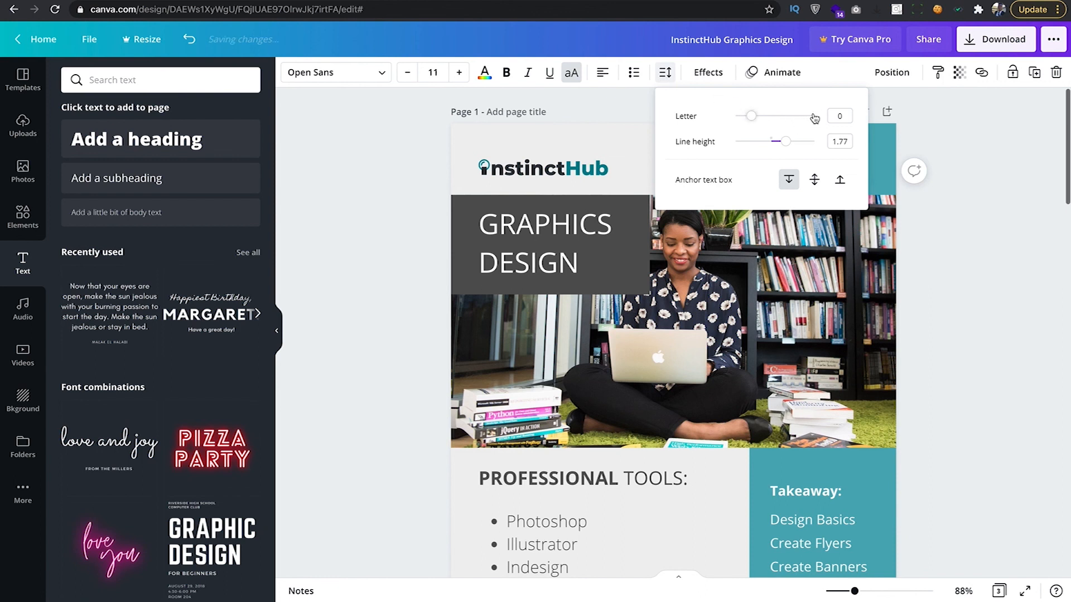
{"action": "left_click", "coordinate": [920, 232]}
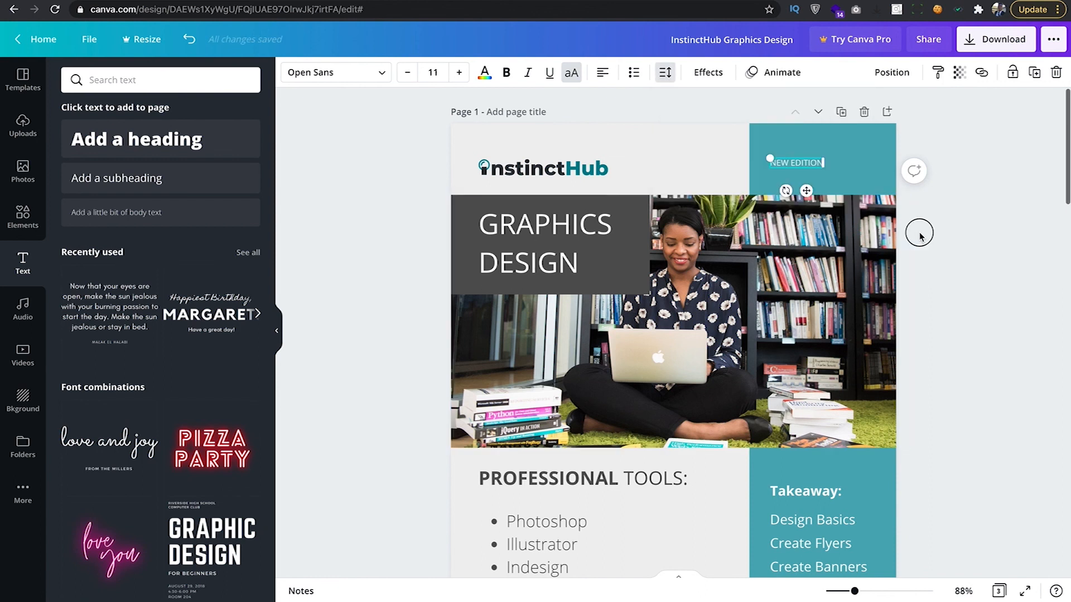
{"action": "left_click", "coordinate": [810, 141]}
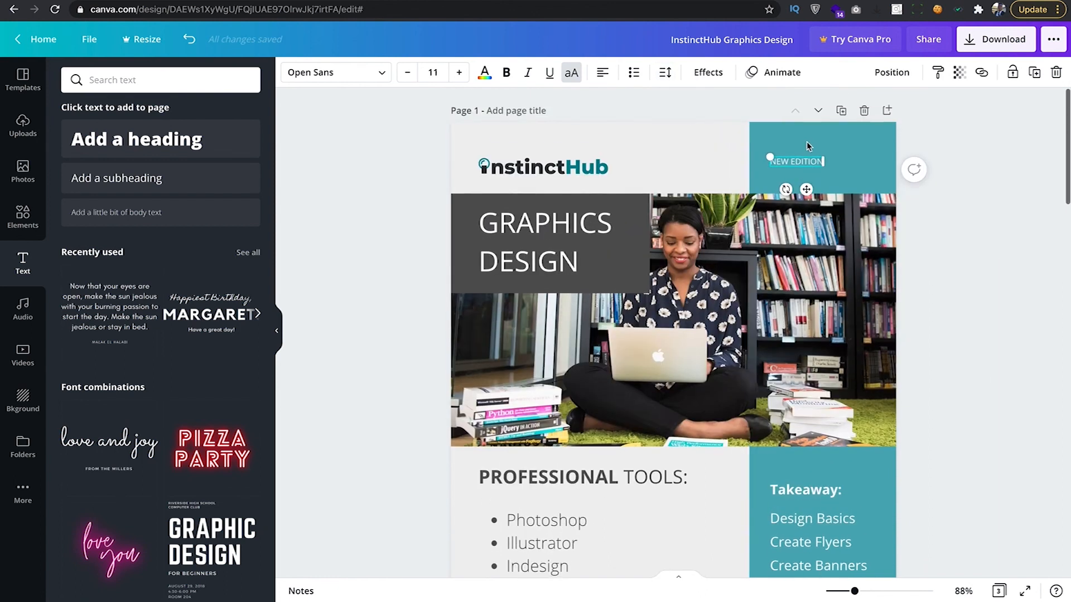
{"action": "left_click", "coordinate": [801, 162]}
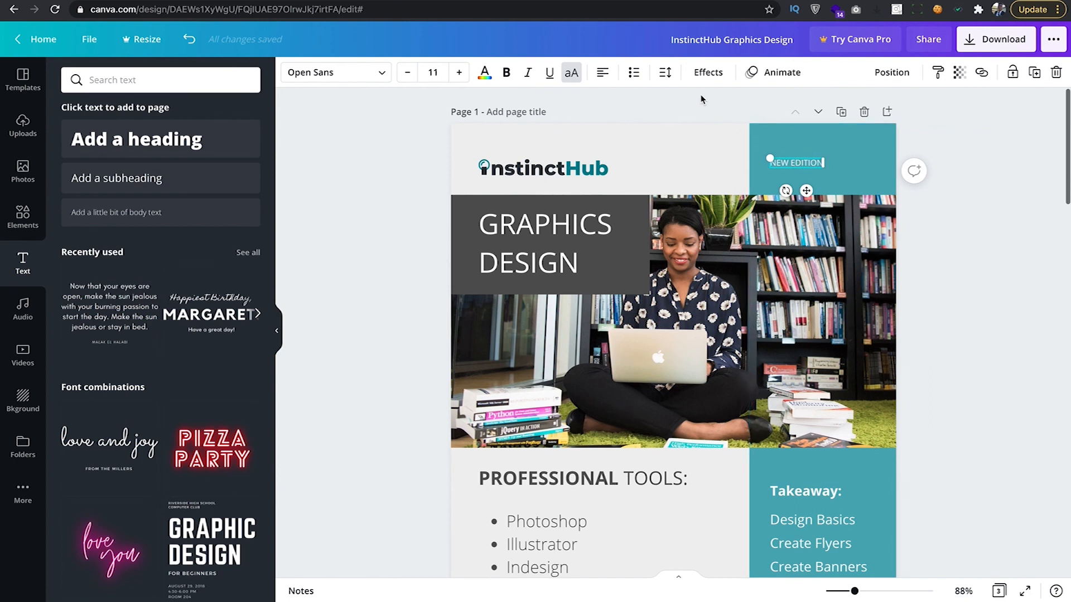
{"action": "left_click", "coordinate": [663, 73]}
{"action": "left_click_drag", "start_coordinate": [752, 122], "coordinate": [764, 117]}
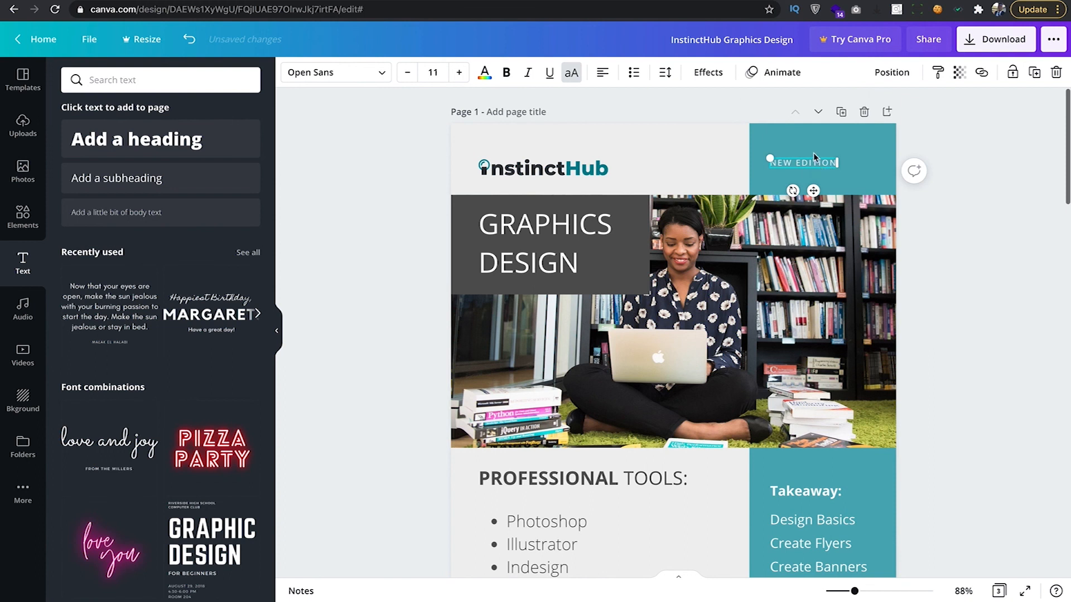
{"action": "left_click", "coordinate": [665, 73]}
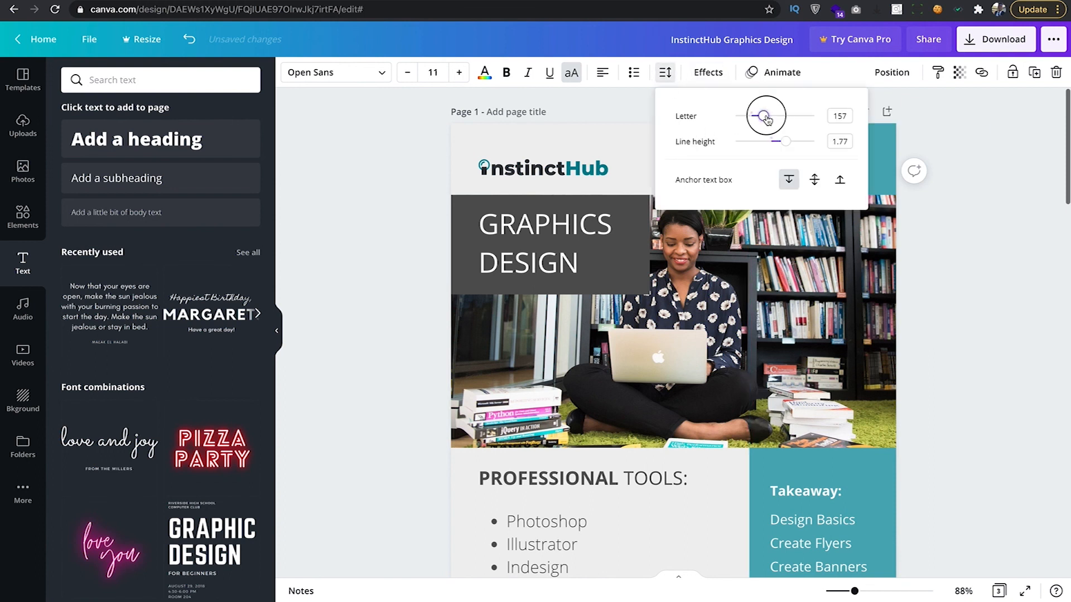
{"action": "left_click", "coordinate": [812, 163]}
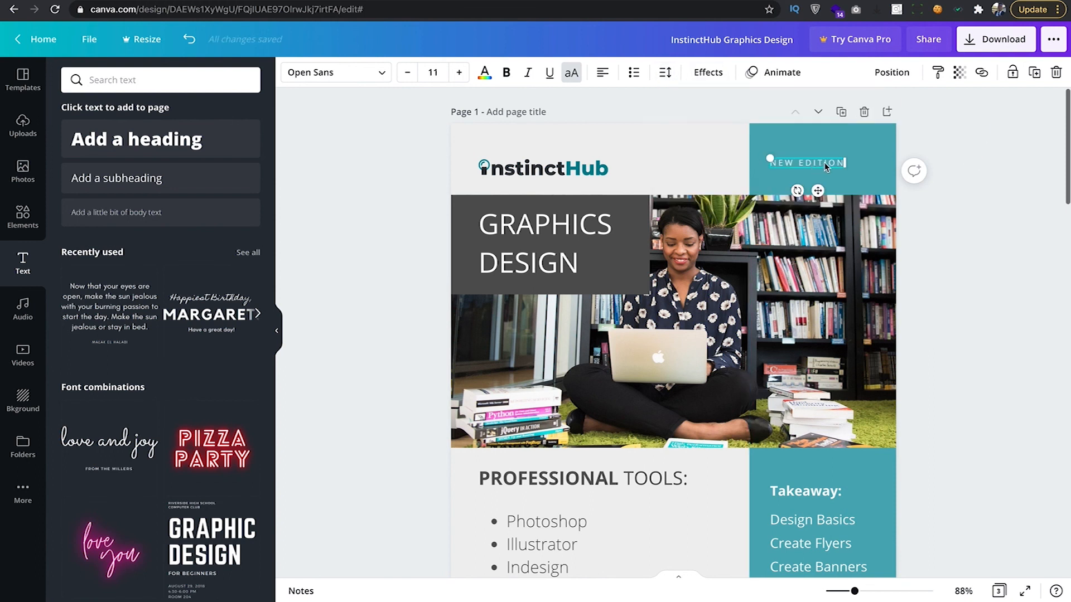
{"action": "left_click", "coordinate": [948, 223]}
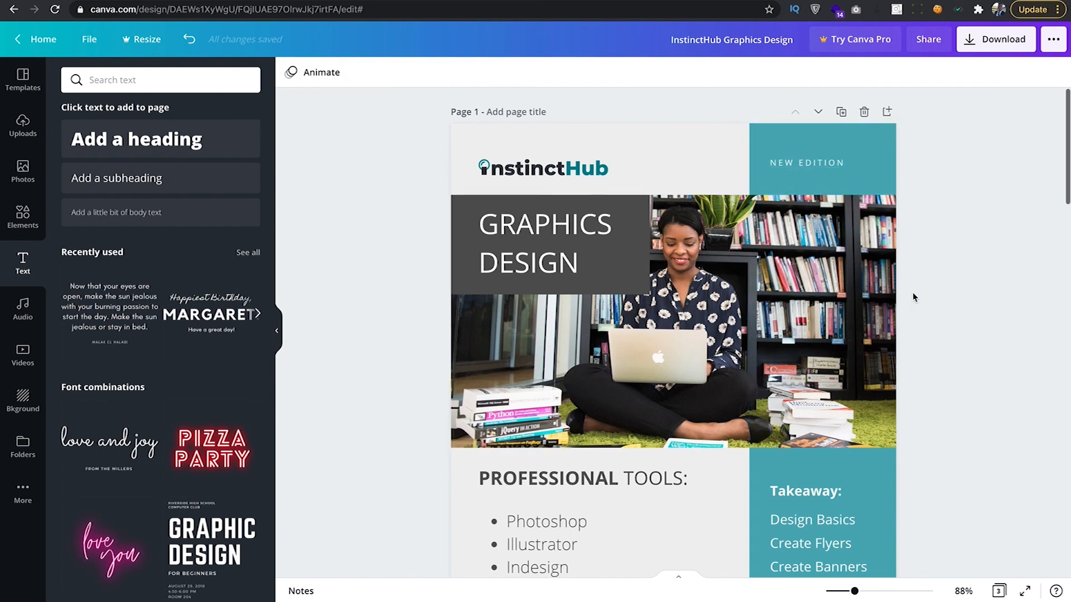
{"action": "scroll", "coordinate": [913, 294], "scroll_direction": "down", "scroll_amount": 4}
{"action": "left_click_drag", "start_coordinate": [855, 592], "coordinate": [845, 591]}
{"action": "scroll", "coordinate": [818, 451], "scroll_direction": "up", "scroll_amount": 2}
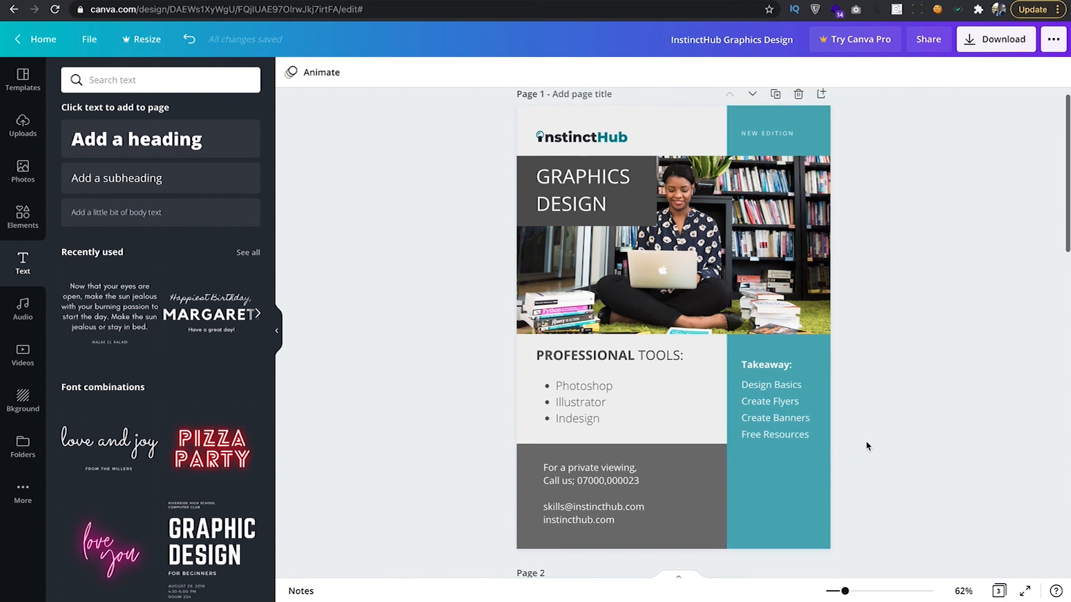
{"action": "scroll", "coordinate": [915, 375], "scroll_direction": "down", "scroll_amount": 1}
{"action": "scroll", "coordinate": [916, 375], "scroll_direction": "up", "scroll_amount": 1}
{"action": "scroll", "coordinate": [914, 368], "scroll_direction": "down", "scroll_amount": 8}
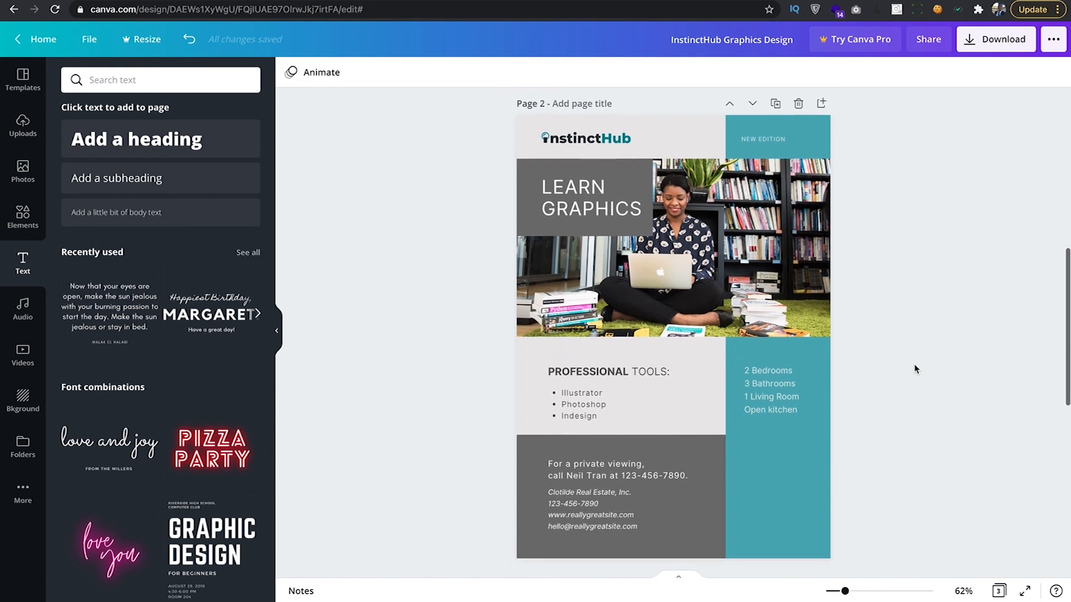
{"action": "scroll", "coordinate": [916, 369], "scroll_direction": "up", "scroll_amount": 6}
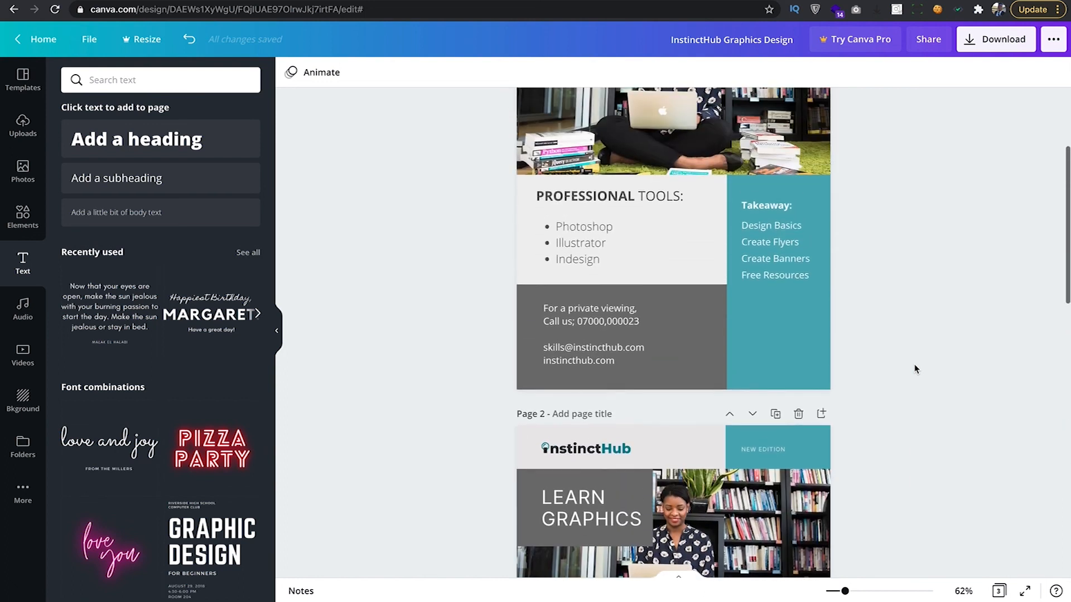
{"action": "scroll", "coordinate": [915, 369], "scroll_direction": "up", "scroll_amount": 3}
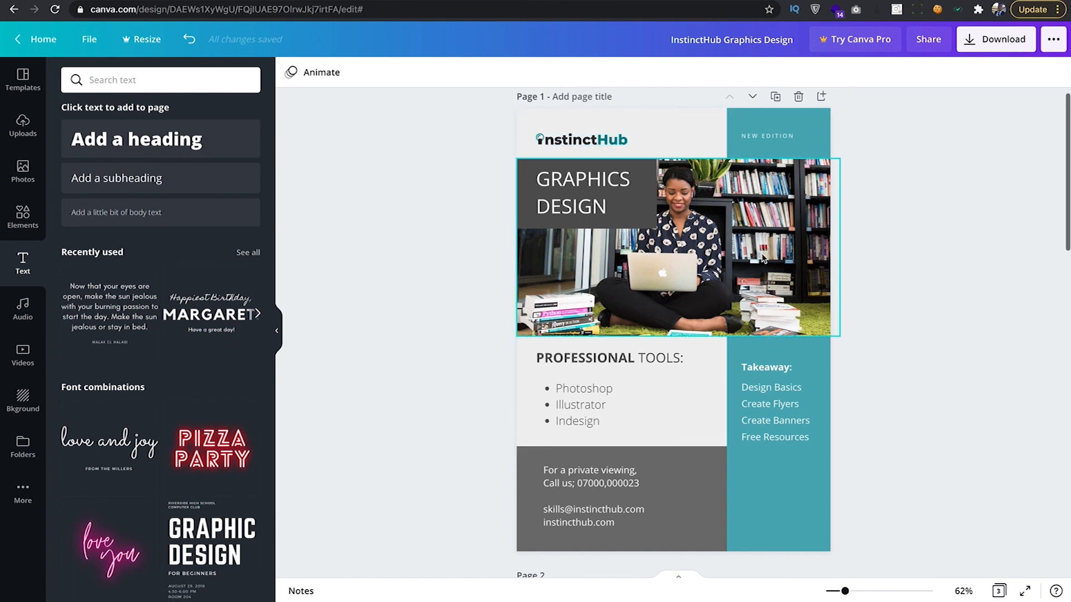
Open the stock photo library and remove the separate bookshelf photo from the header image.
{"action": "left_click", "coordinate": [25, 170]}
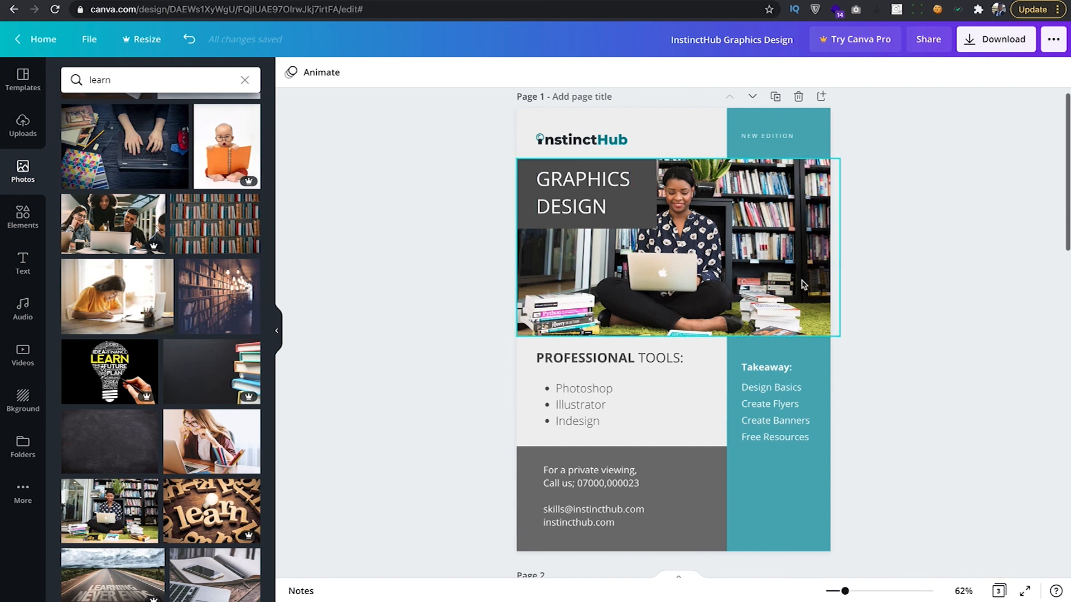
{"action": "key", "text": "ctrl+z"}
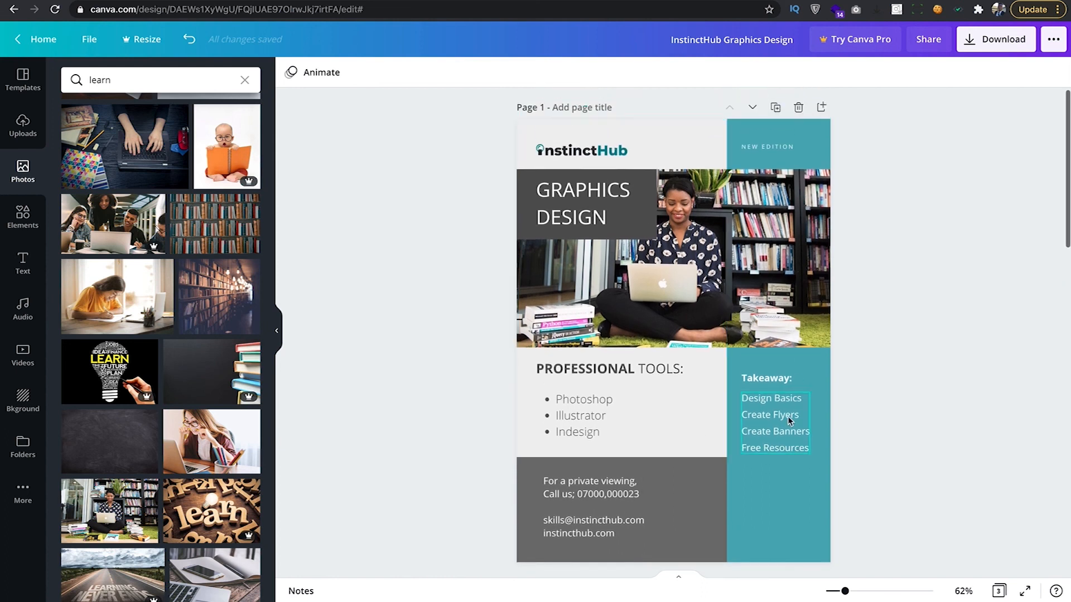